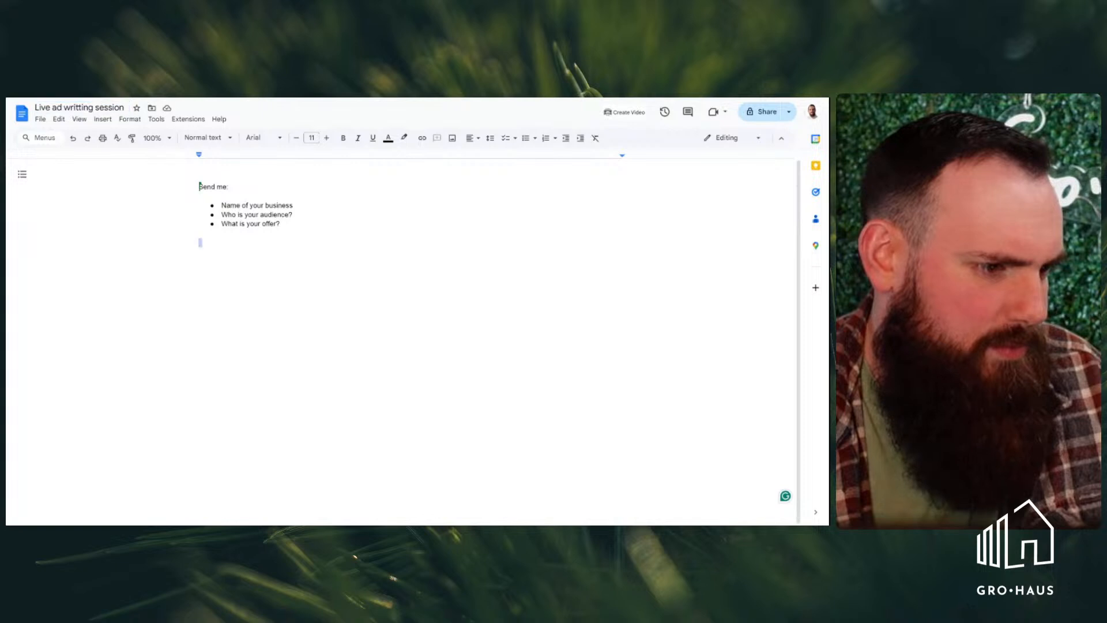
Switch to the TCC Cleaning Service website and review its home page for services, service area and selling points
{"action": "key", "text": "Return"}
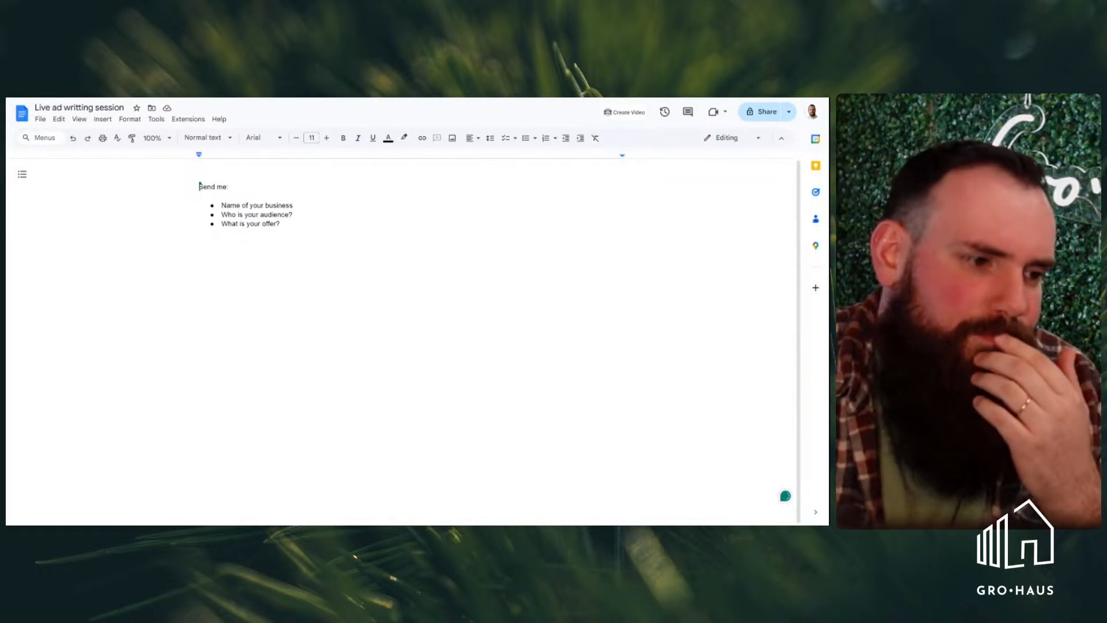
{"action": "key", "text": "ctrl+Tab"}
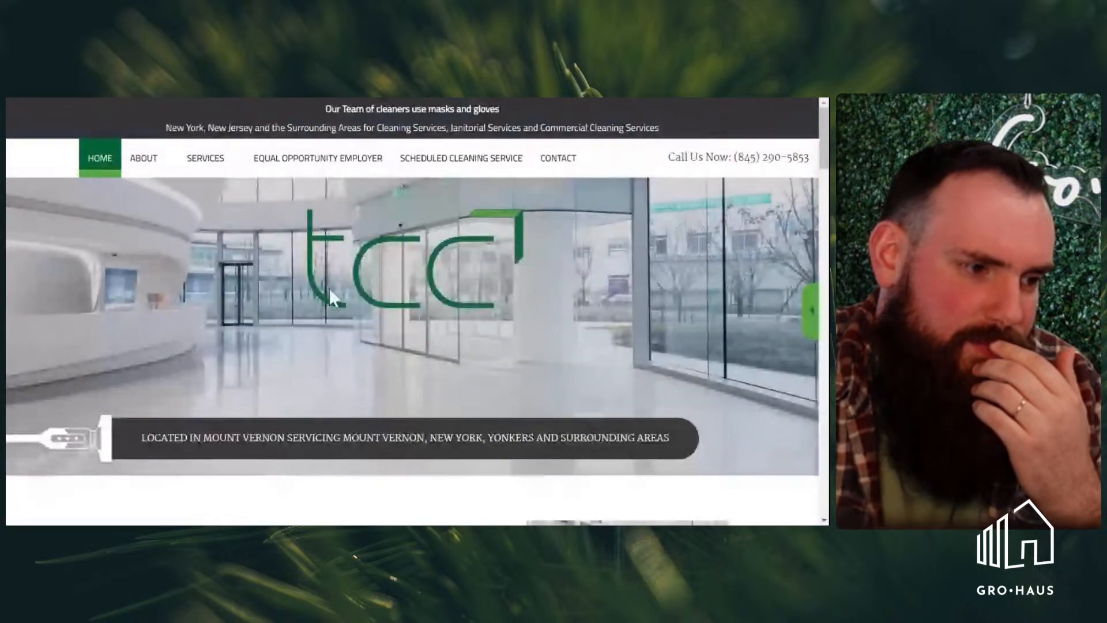
{"action": "scroll", "coordinate": [329, 288], "scroll_direction": "down", "scroll_amount": 8}
{"action": "scroll", "coordinate": [328, 288], "scroll_direction": "up", "scroll_amount": 6}
{"action": "scroll", "coordinate": [331, 290], "scroll_direction": "up", "scroll_amount": 3}
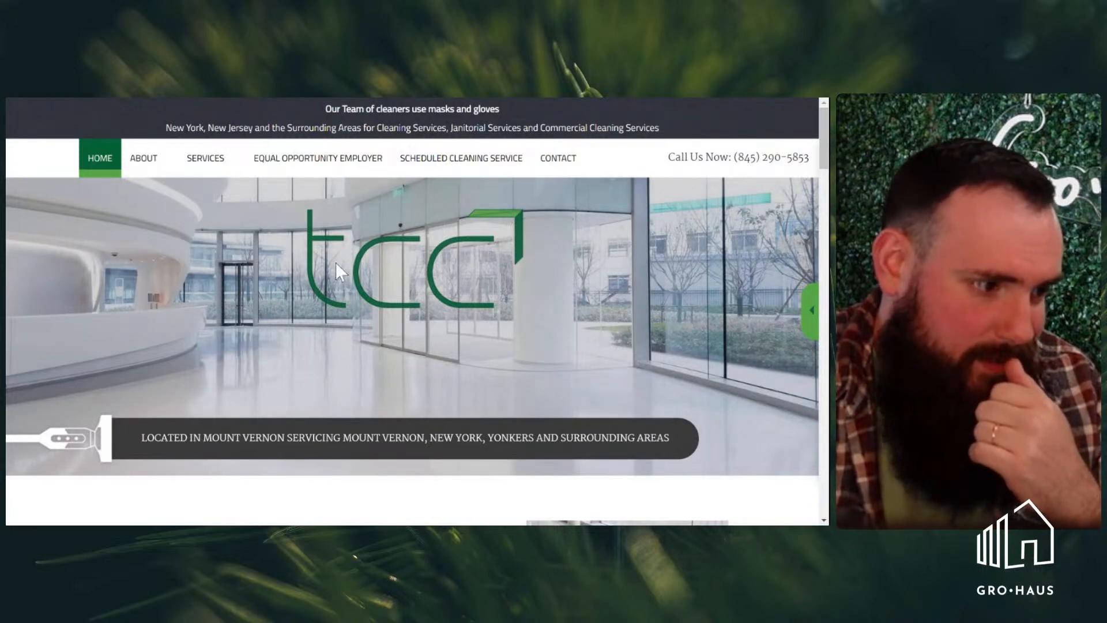
{"action": "scroll", "coordinate": [306, 365], "scroll_direction": "down", "scroll_amount": 10}
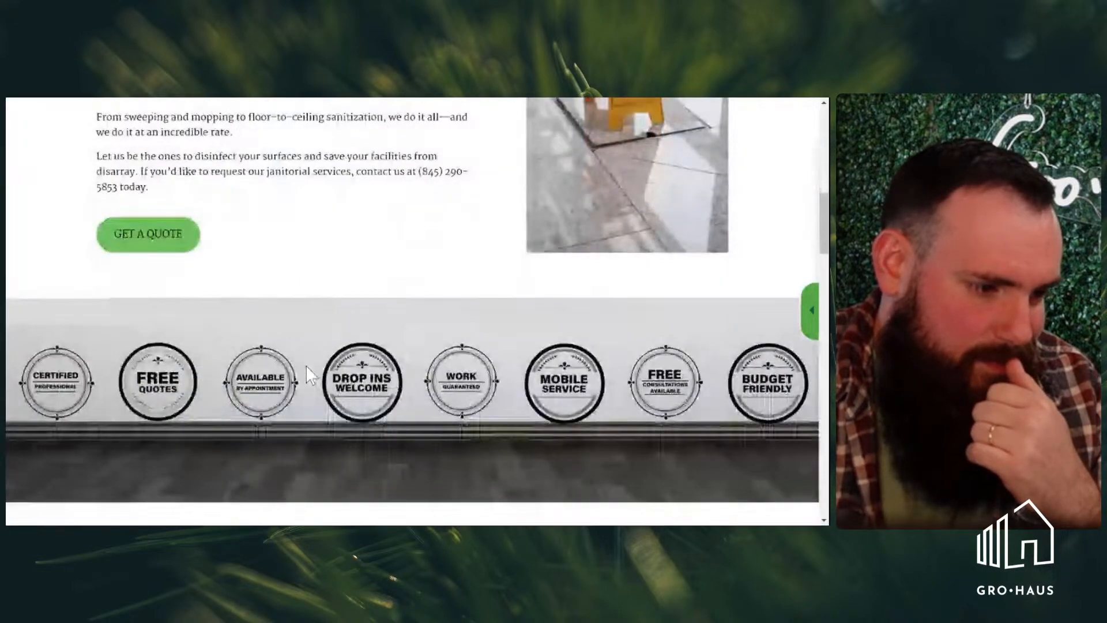
{"action": "scroll", "coordinate": [305, 365], "scroll_direction": "down", "scroll_amount": 4}
{"action": "scroll", "coordinate": [306, 365], "scroll_direction": "up", "scroll_amount": 2}
{"action": "scroll", "coordinate": [306, 361], "scroll_direction": "up", "scroll_amount": 4}
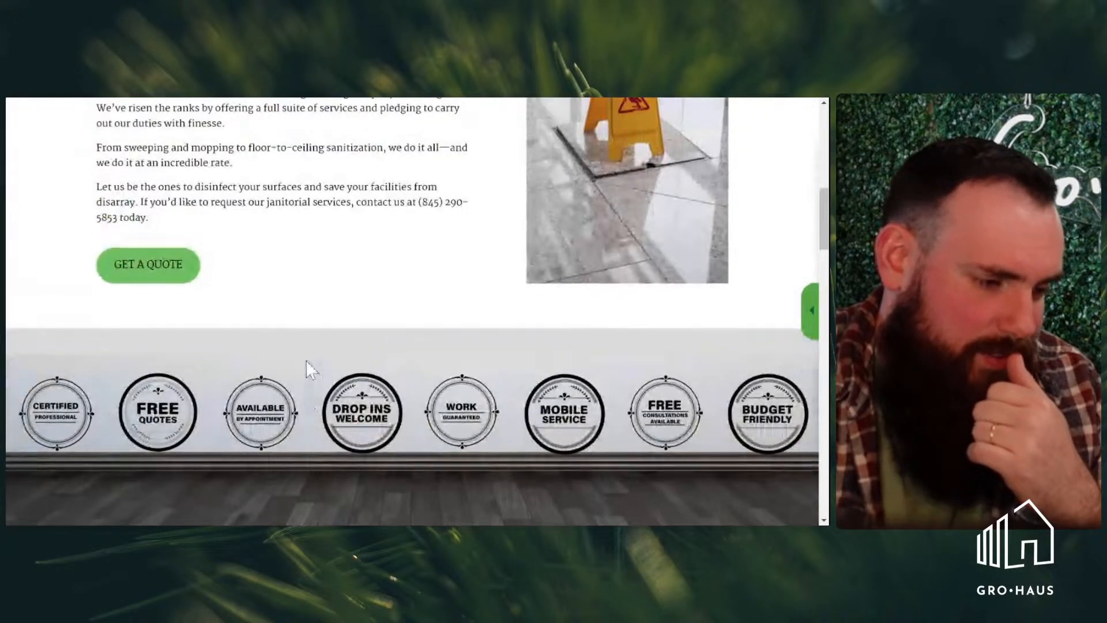
{"action": "scroll", "coordinate": [306, 361], "scroll_direction": "up", "scroll_amount": 10}
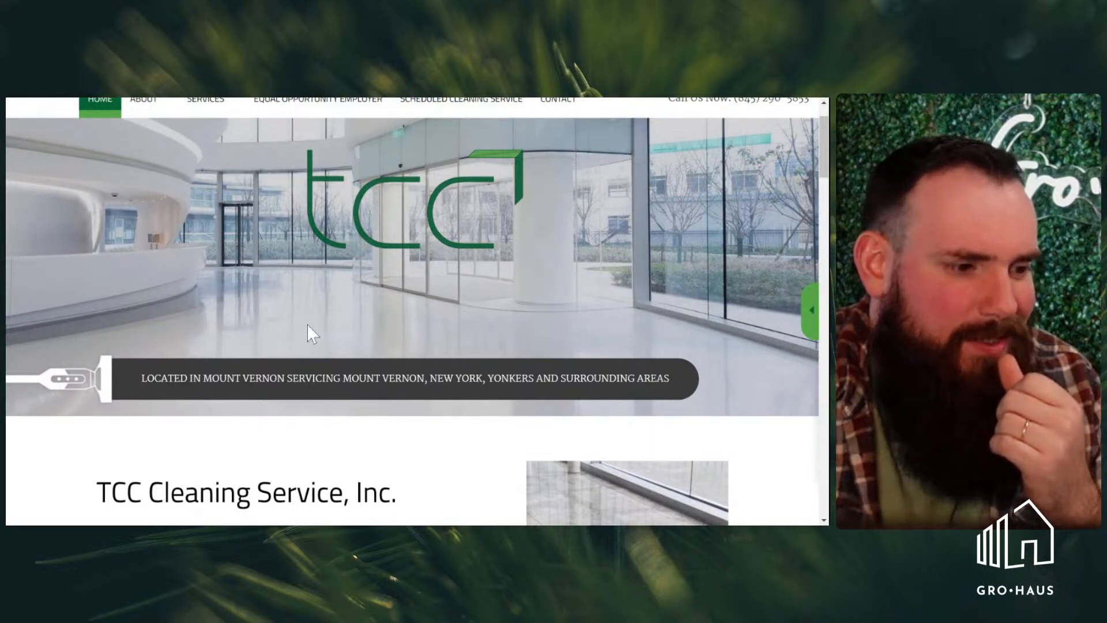
{"action": "scroll", "coordinate": [308, 326], "scroll_direction": "up", "scroll_amount": 2}
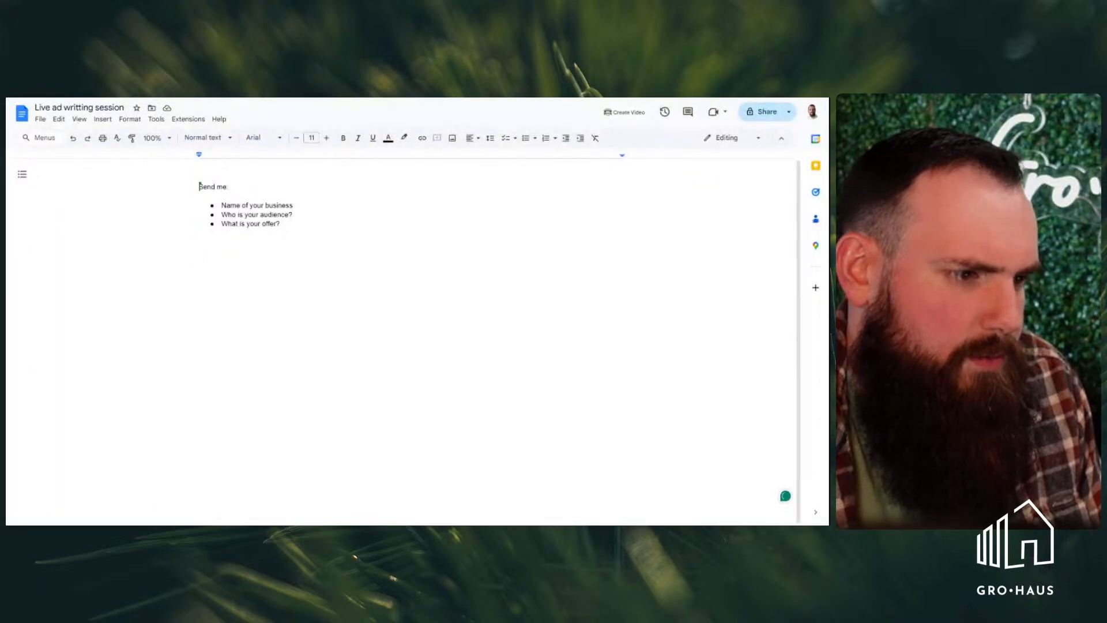
Return to the ad writing document and add "TCC naitorial" after the "Name of your business" bullet
{"action": "type", "text": "T"}
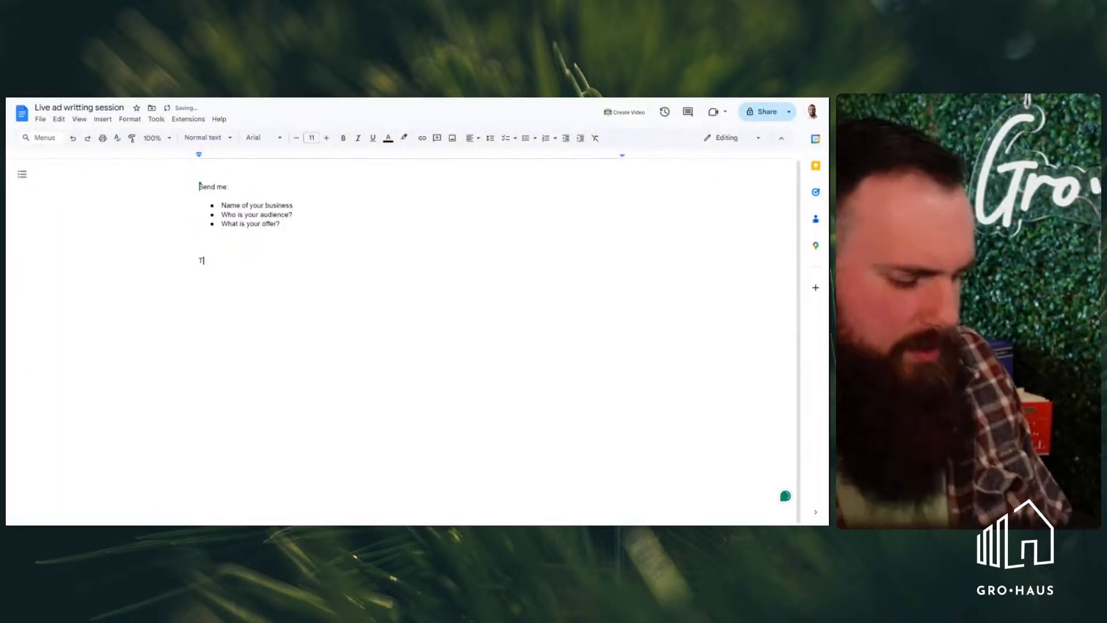
{"action": "key", "text": "BackSpace"}
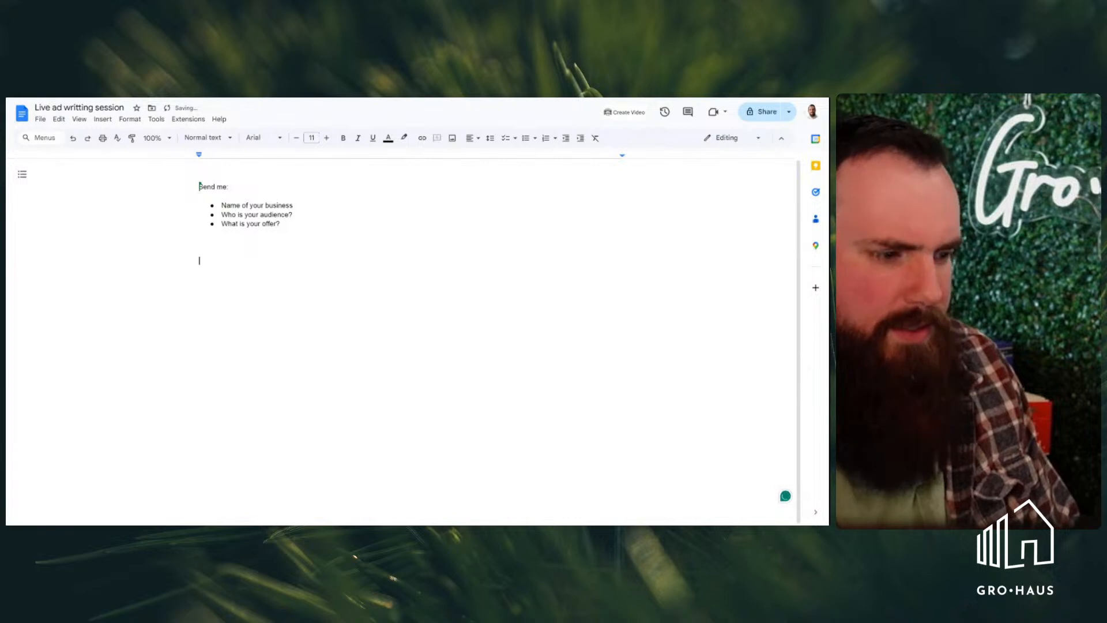
{"action": "left_click", "coordinate": [293, 205]}
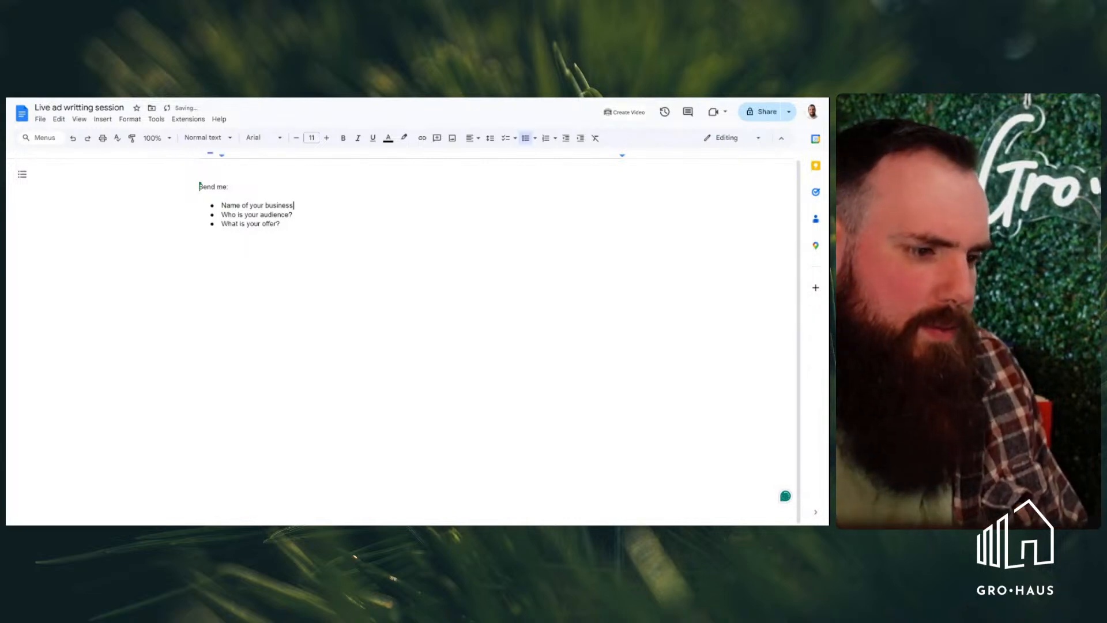
{"action": "type", "text": "TCC Habn"}
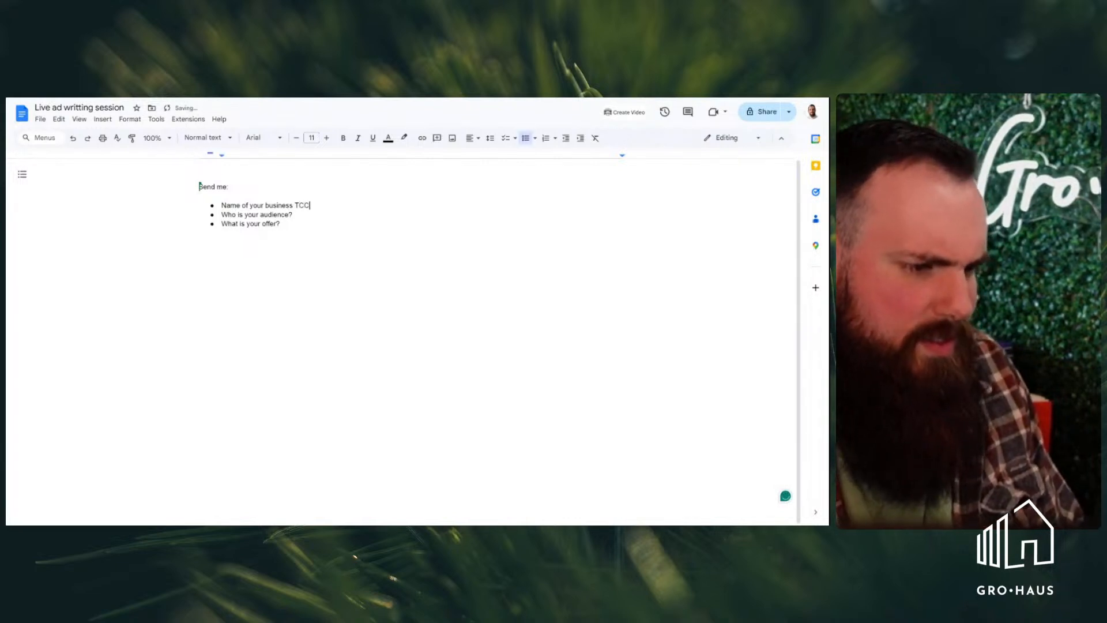
{"action": "key", "text": "BackSpace"}
{"action": "key", "text": "BackSpace"}
{"action": "key", "text": "BackSpace"}
{"action": "key", "text": "BackSpace"}
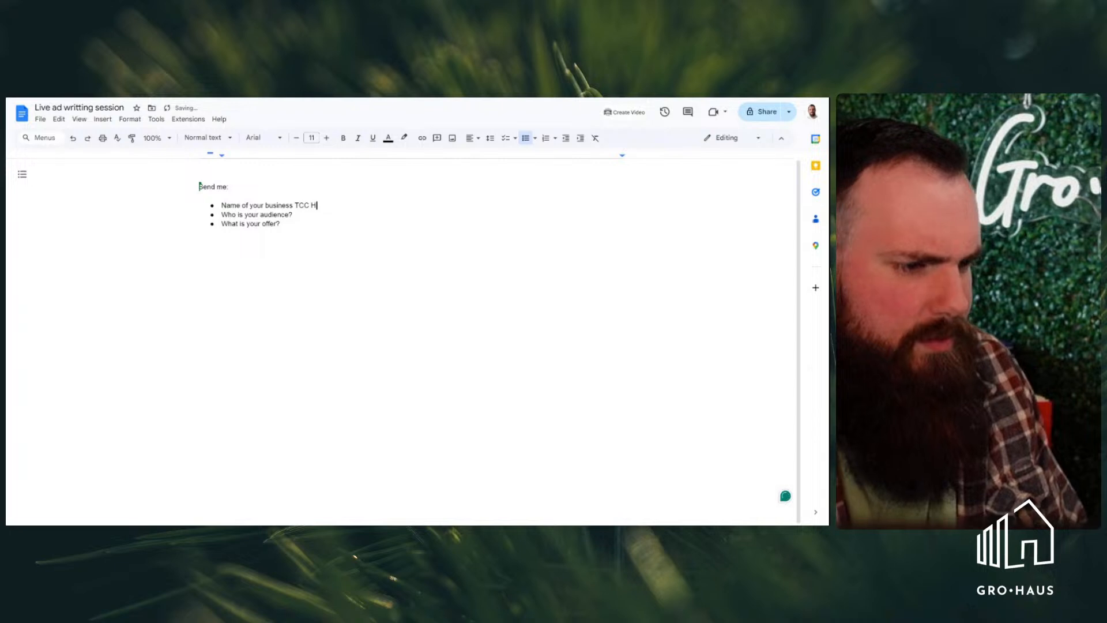
{"action": "type", "text": "naitorial"}
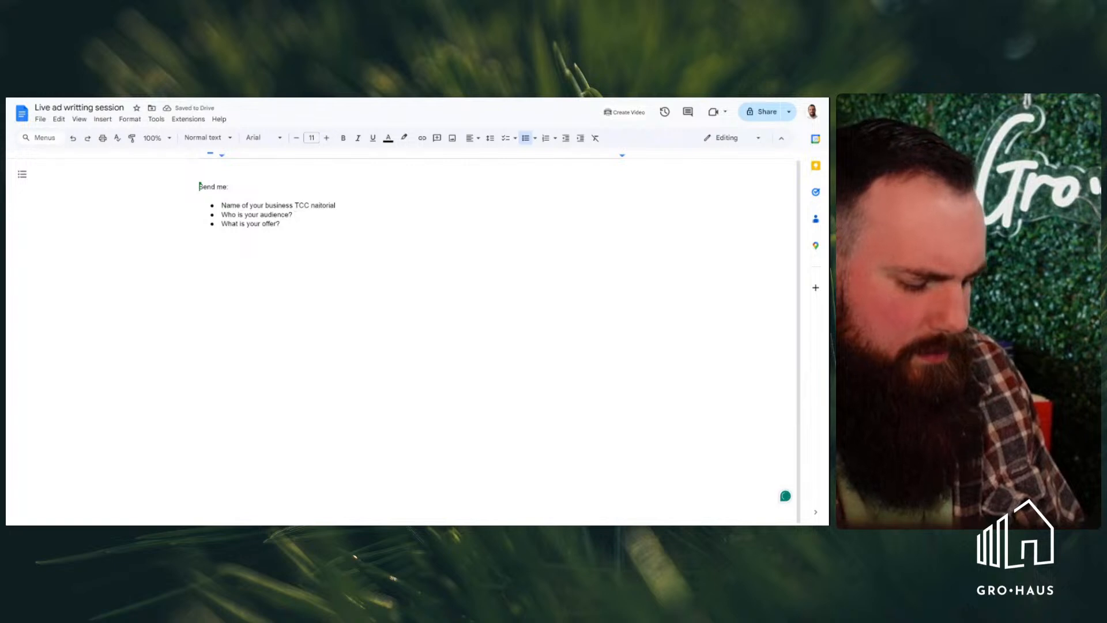
{"action": "type", "text": " Office Mangers"}
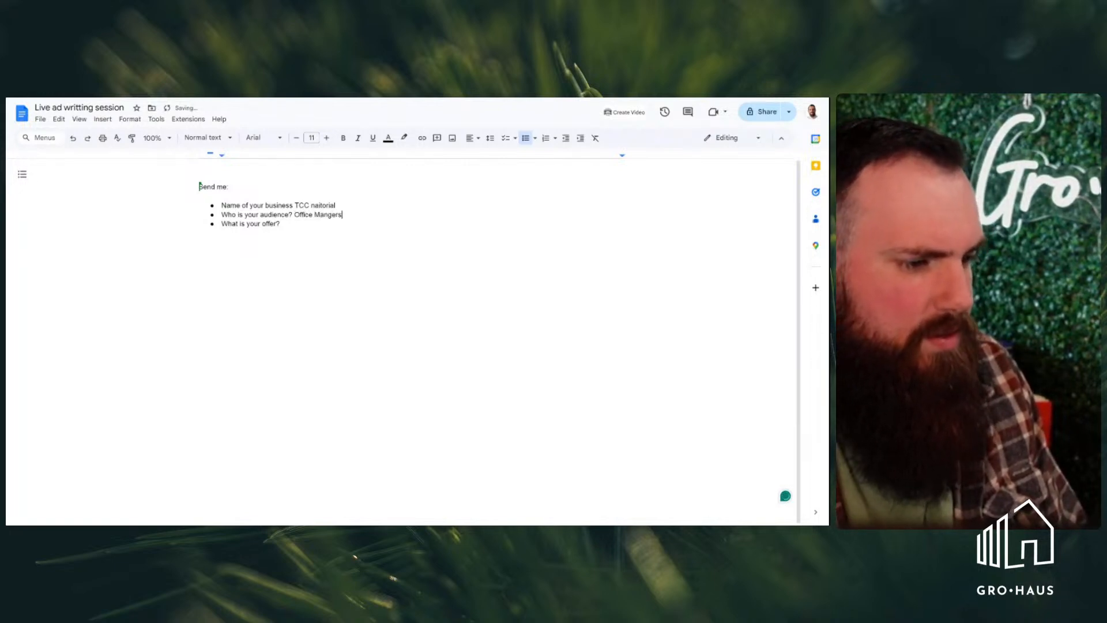
{"action": "type", "text": "ng time offi"}
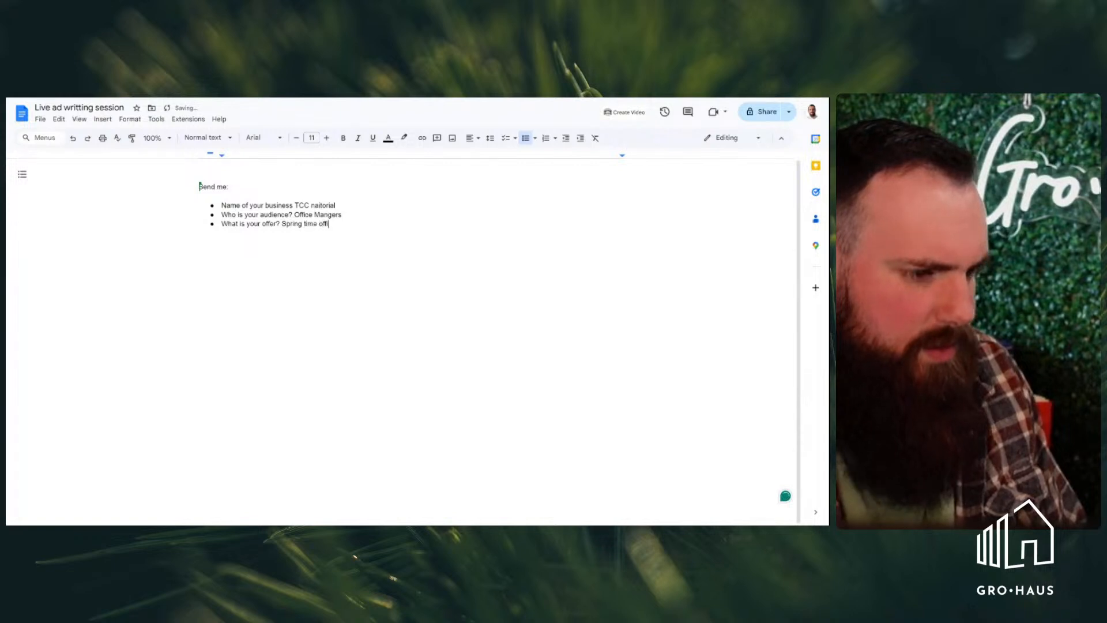
{"action": "type", "text": "ce refresh"}
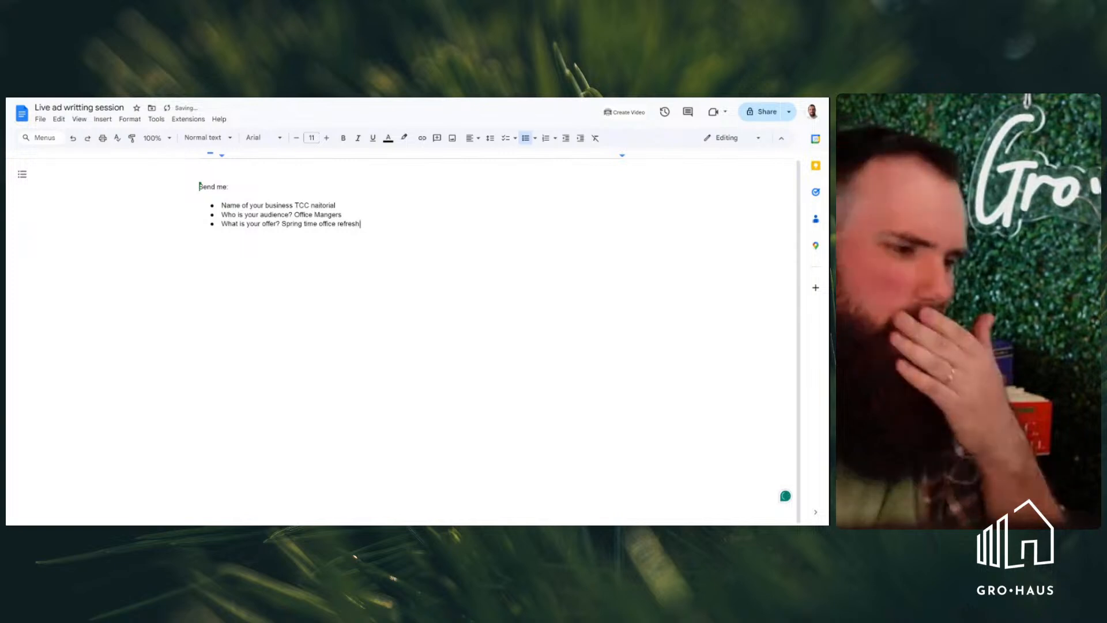
Leave blank space below the bullet list and begin the ad copy with "If you manage an office you"
{"action": "key", "text": "Return"}
{"action": "key", "text": "Return"}
{"action": "key", "text": "Return"}
{"action": "key", "text": "Return"}
{"action": "key", "text": "Return"}
{"action": "key", "text": "Return"}
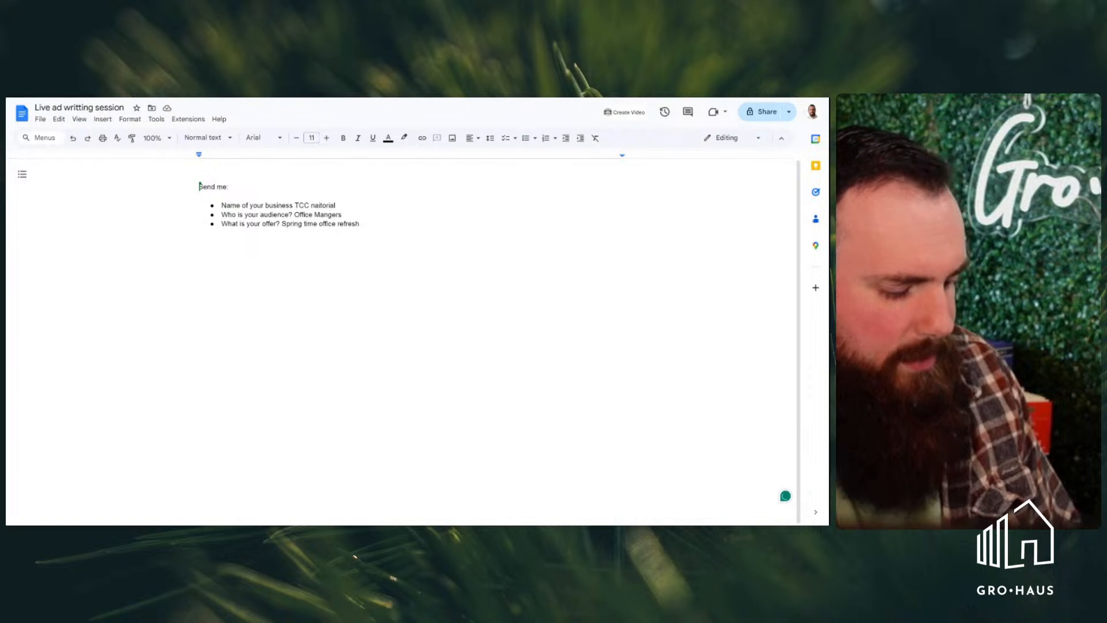
{"action": "type", "text": "I"}
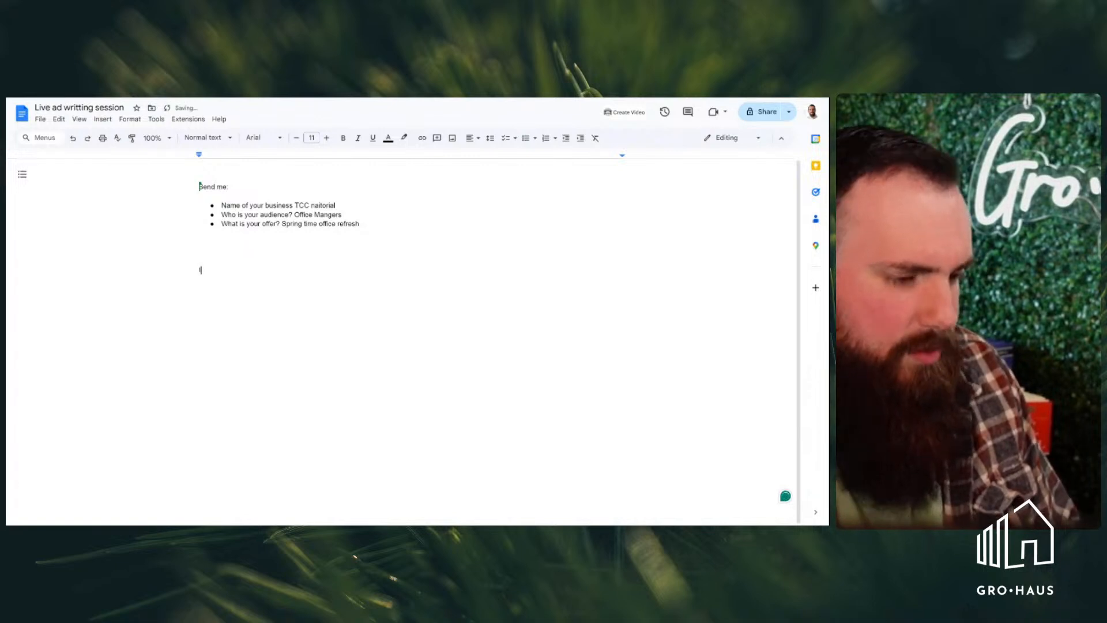
{"action": "key", "text": "BackSpace"}
{"action": "type", "text": "I"}
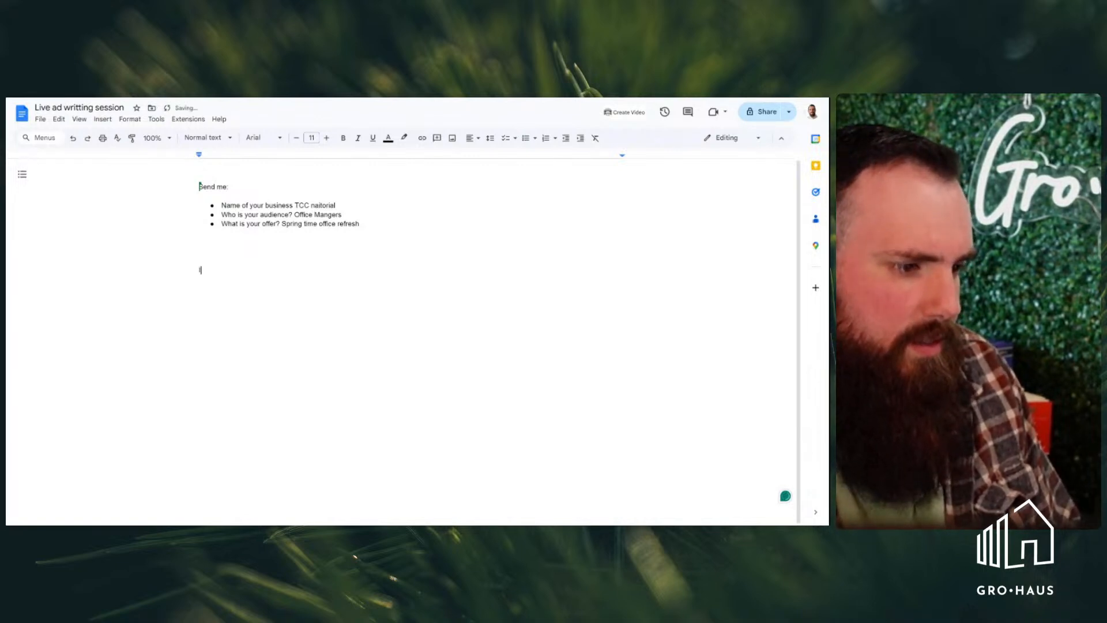
{"action": "type", "text": "f y"}
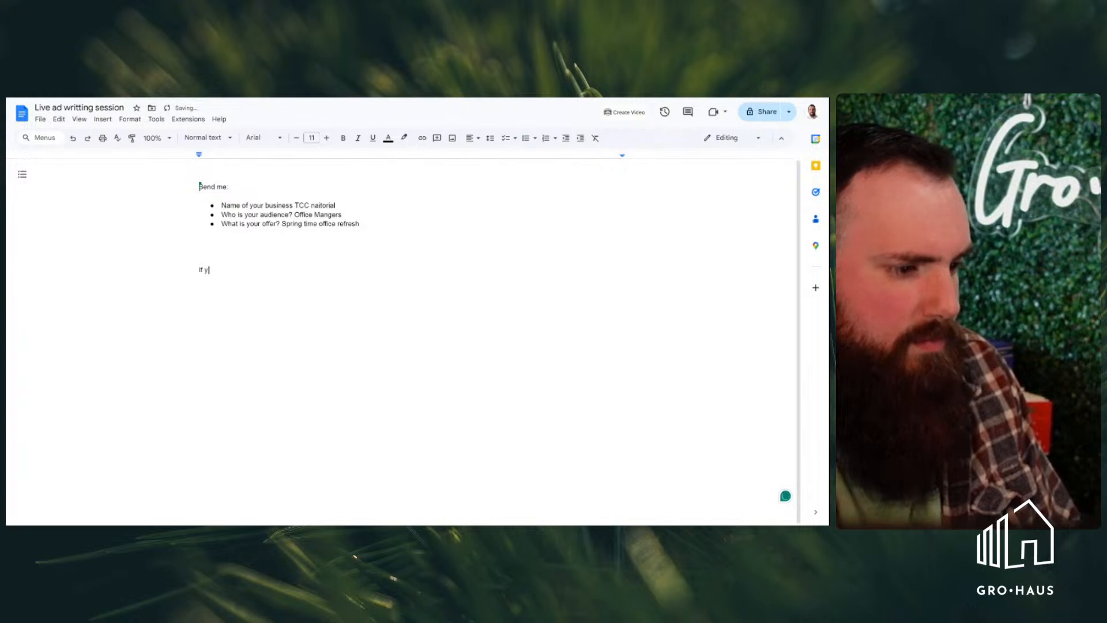
{"action": "type", "text": "ou mana"}
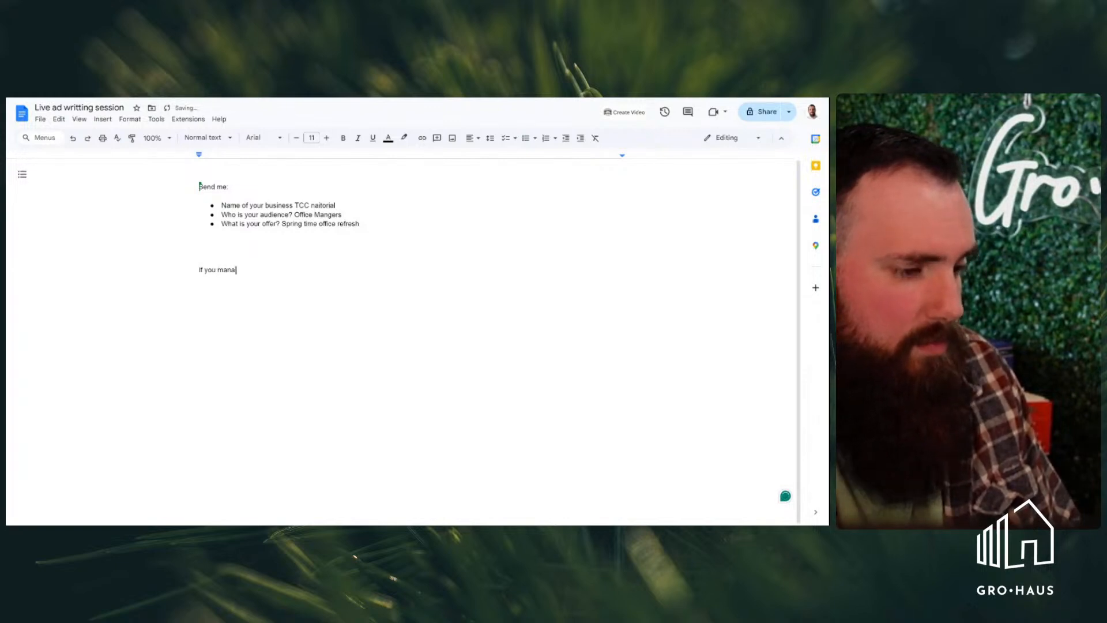
{"action": "type", "text": "ge ann"}
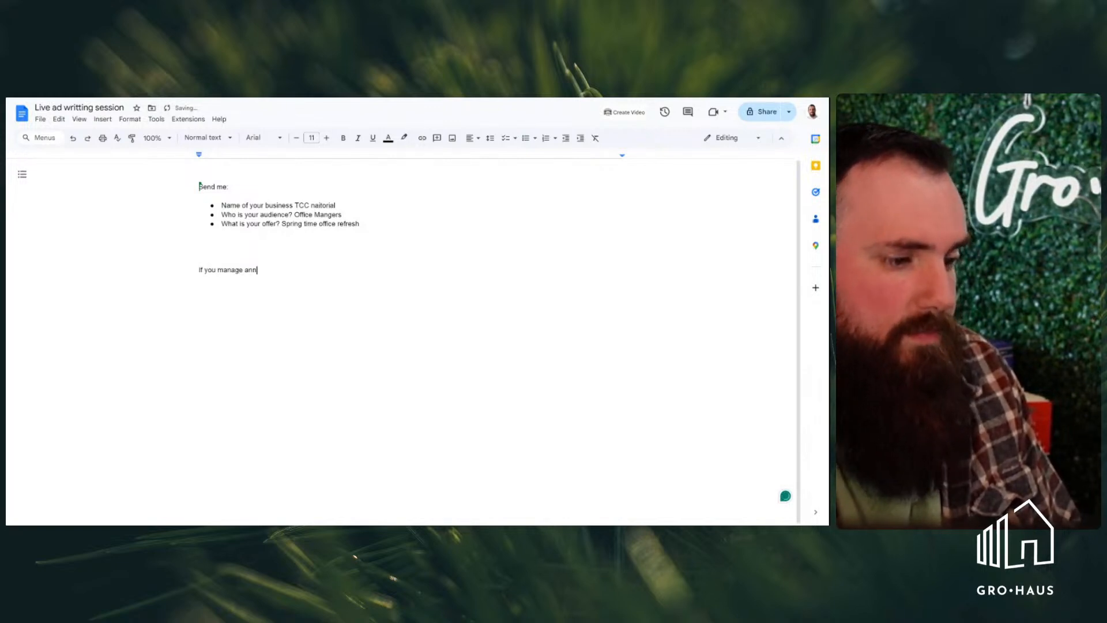
{"action": "key", "text": "BackSpace"}
{"action": "type", "text": "offic"}
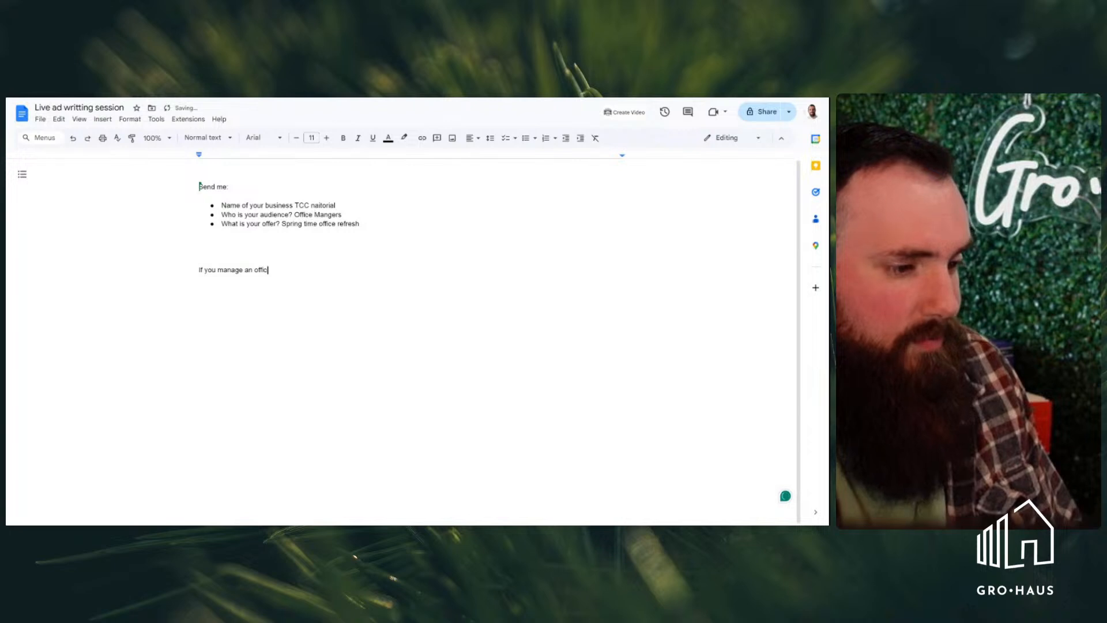
{"action": "type", "text": "e you "}
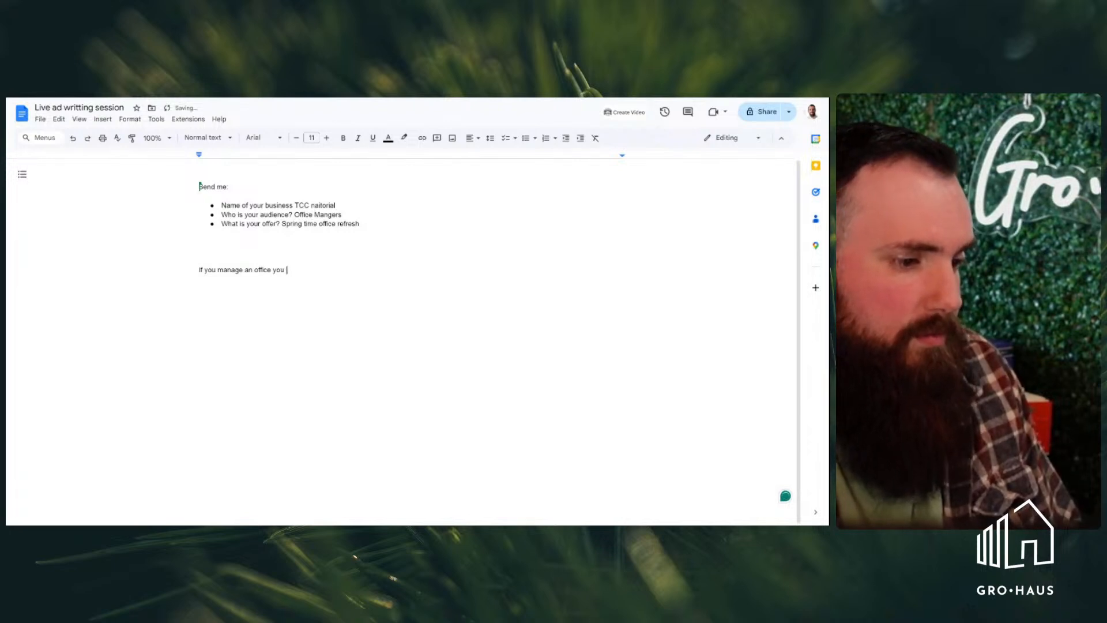
{"action": "type", "text": "konw"}
Continue the opening sentence with "know that this of year things are getting"
{"action": "key", "text": "BackSpace"}
{"action": "key", "text": "BackSpace"}
{"action": "key", "text": "BackSpace"}
{"action": "key", "text": "BackSpace"}
{"action": "type", "text": "no"}
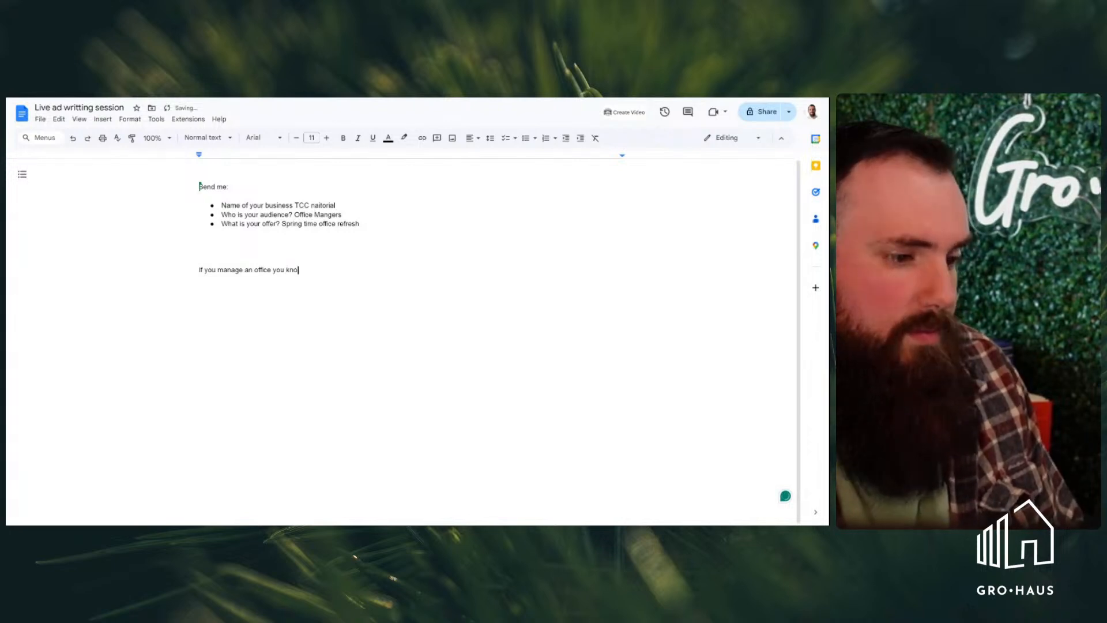
{"action": "type", "text": "w that this of y"}
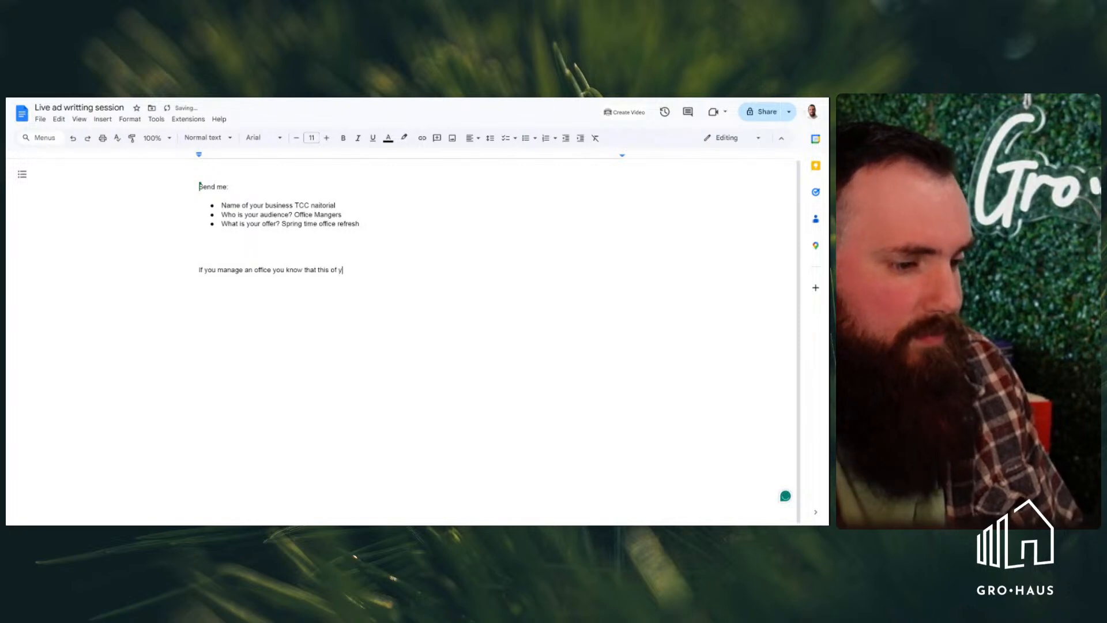
{"action": "type", "text": "ear things a"}
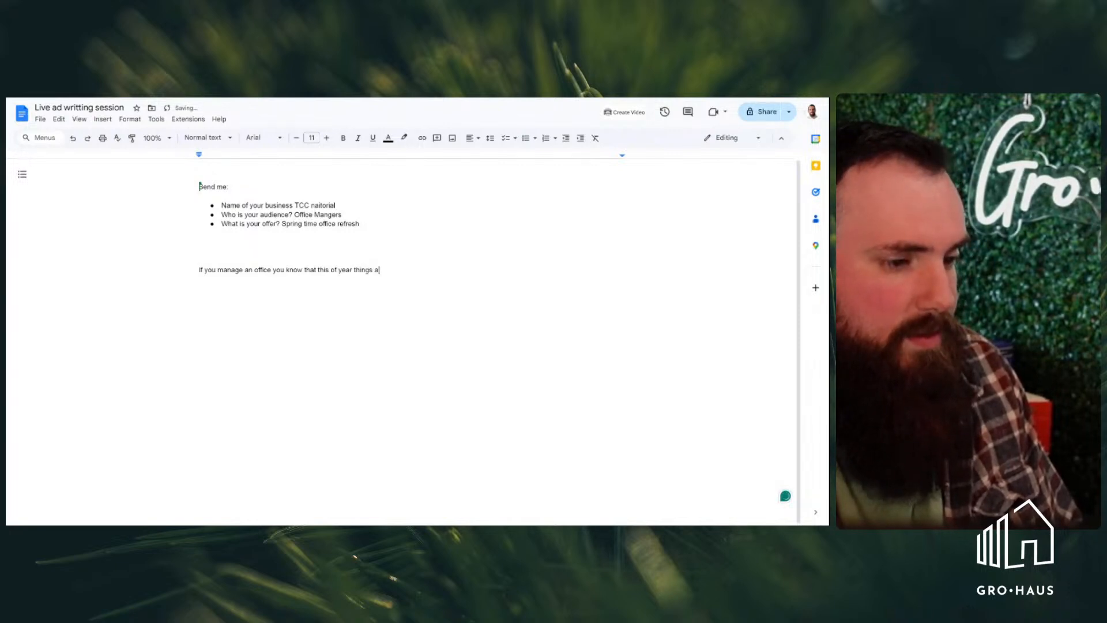
{"action": "type", "text": "re gett"}
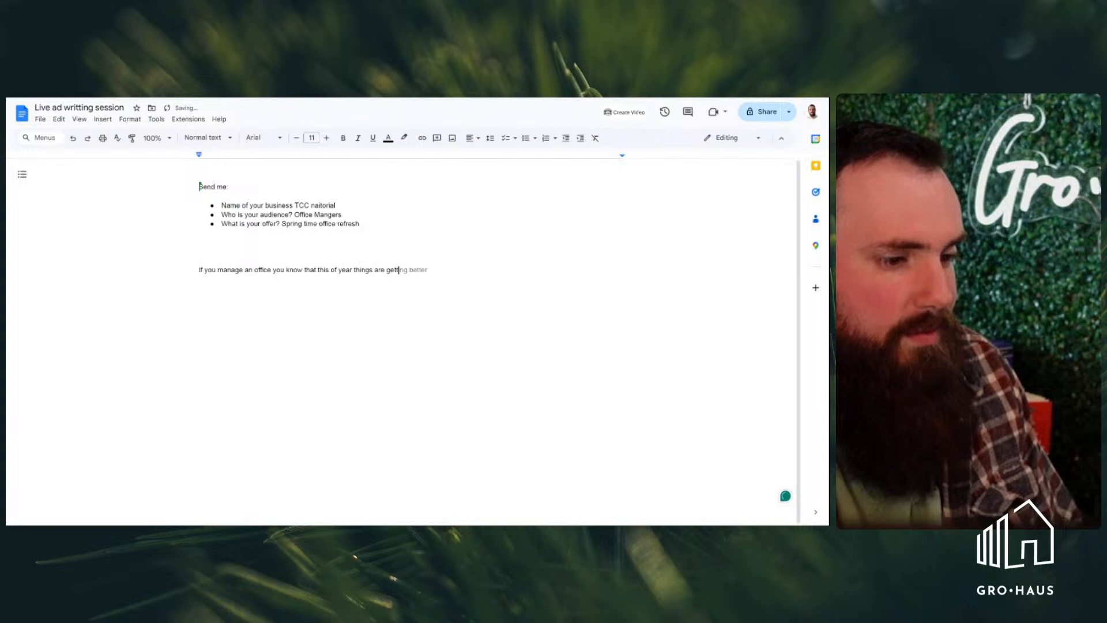
{"action": "type", "text": "ing a lit"}
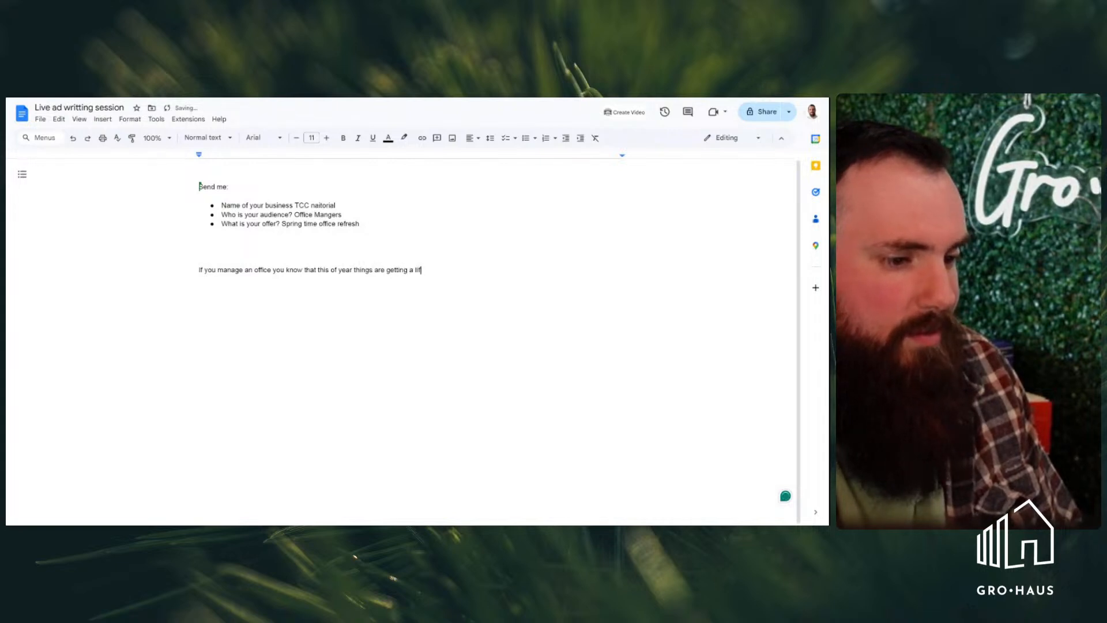
{"action": "type", "text": "tle s"}
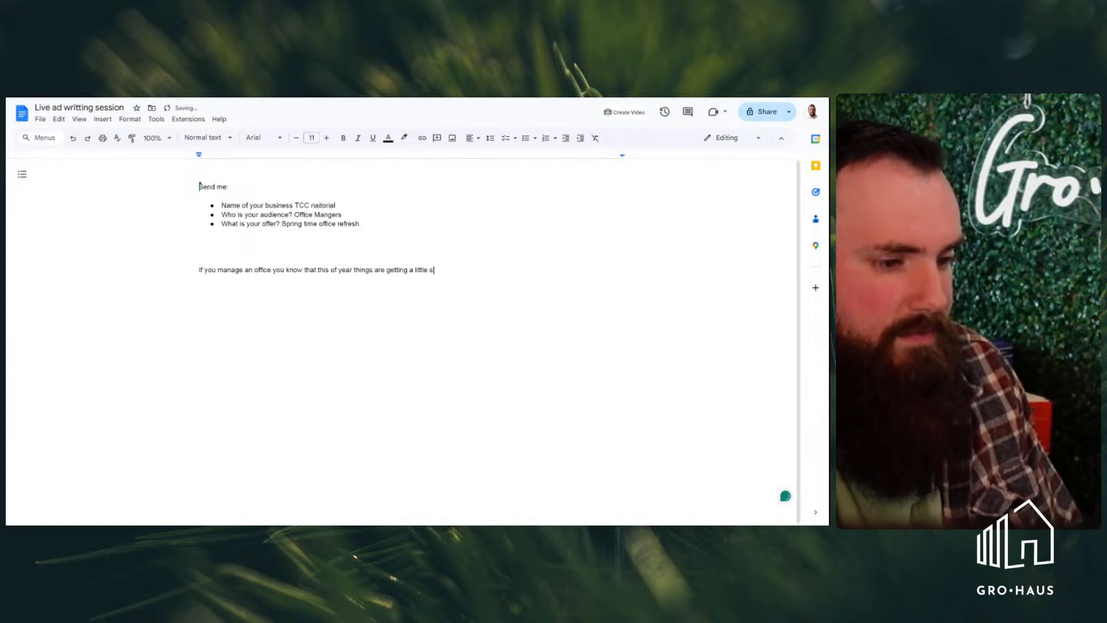
{"action": "type", "text": "tuffy"}
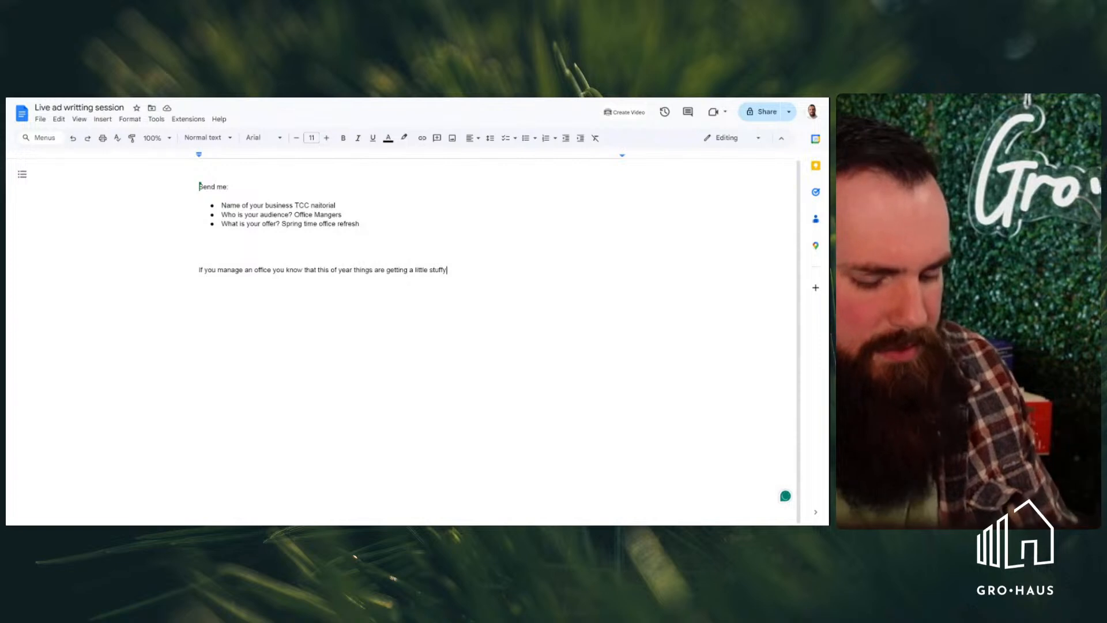
Finish the opening sentence with "a little stuffy around the office."
{"action": "type", "text": "."}
{"action": "type", "text": "are "}
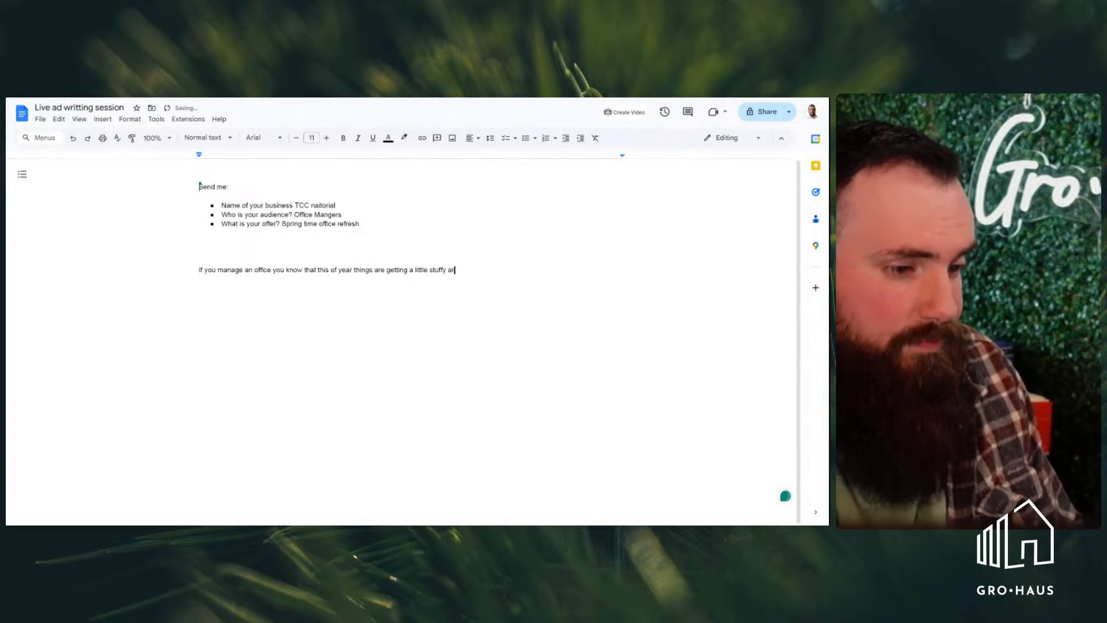
{"action": "type", "text": "ound the office."}
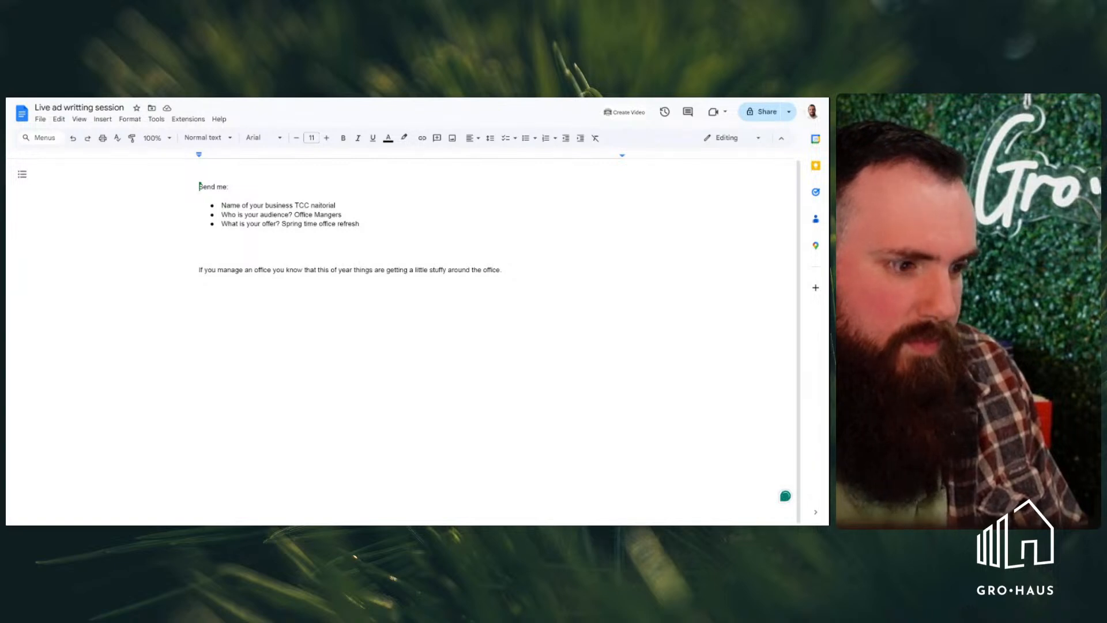
Replace the opening phrase "If you manage an office" with "Office managers!" in the ad copy
{"action": "key", "text": "Right"}
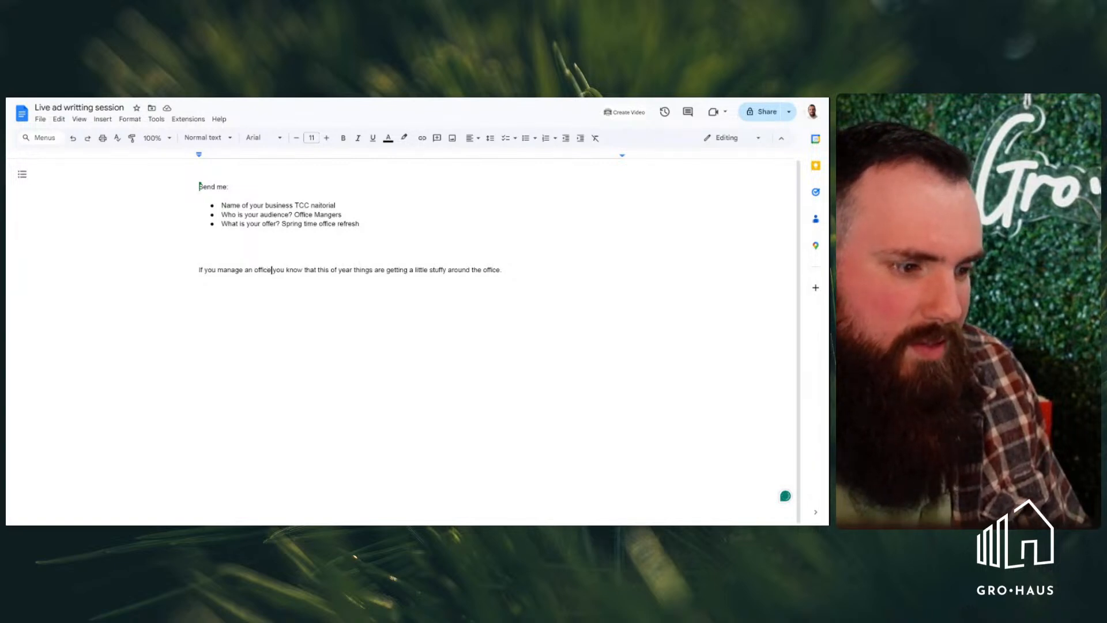
{"action": "left_click_drag", "start_coordinate": [218, 270], "coordinate": [271, 270]}
{"action": "left_click", "coordinate": [271, 270]}
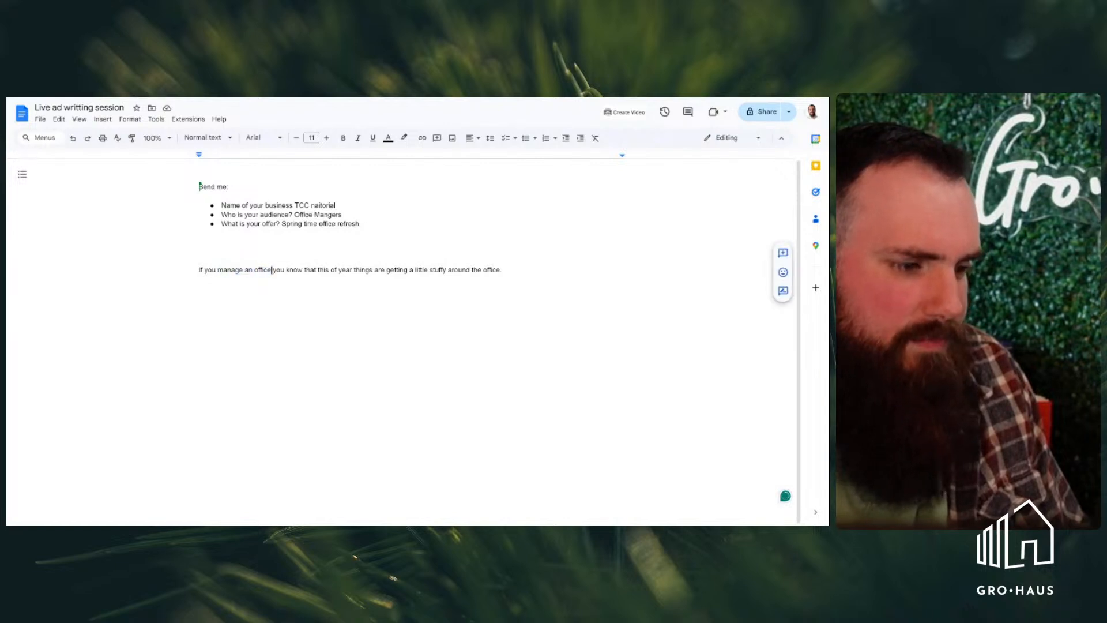
{"action": "key", "text": "shift+Home"}
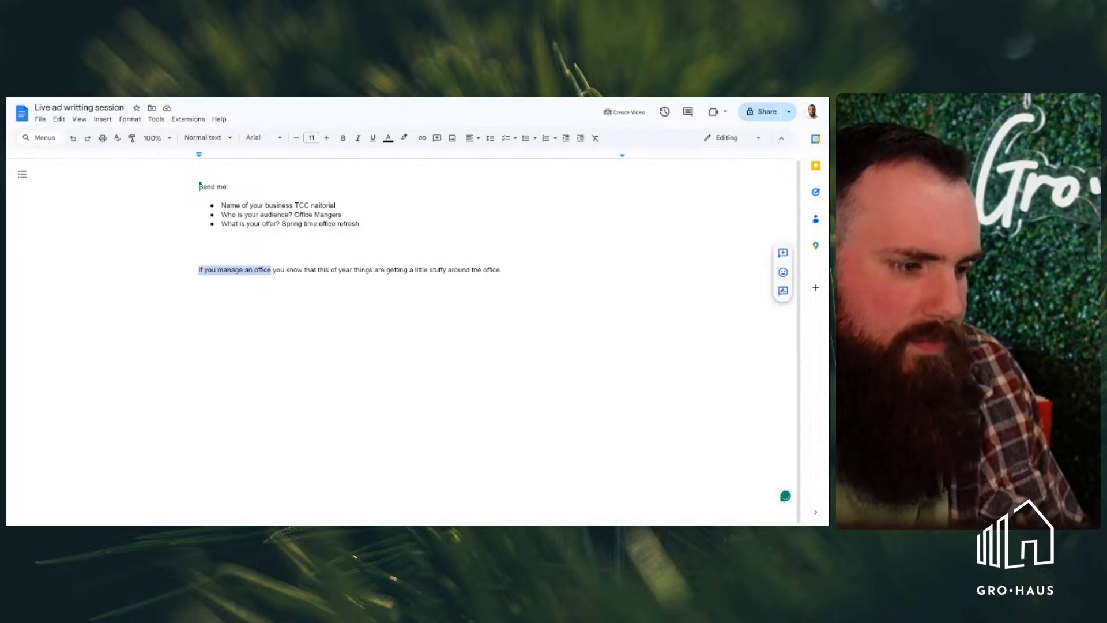
{"action": "key", "text": "BackSpace"}
{"action": "type", "text": "Office managers"}
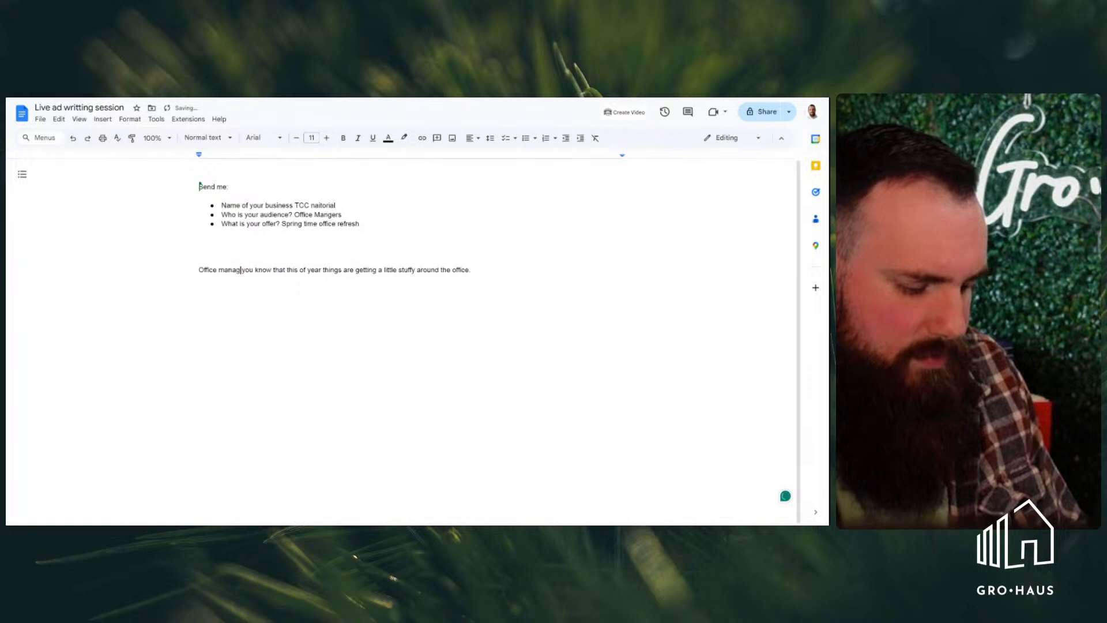
{"action": "type", "text": "!"}
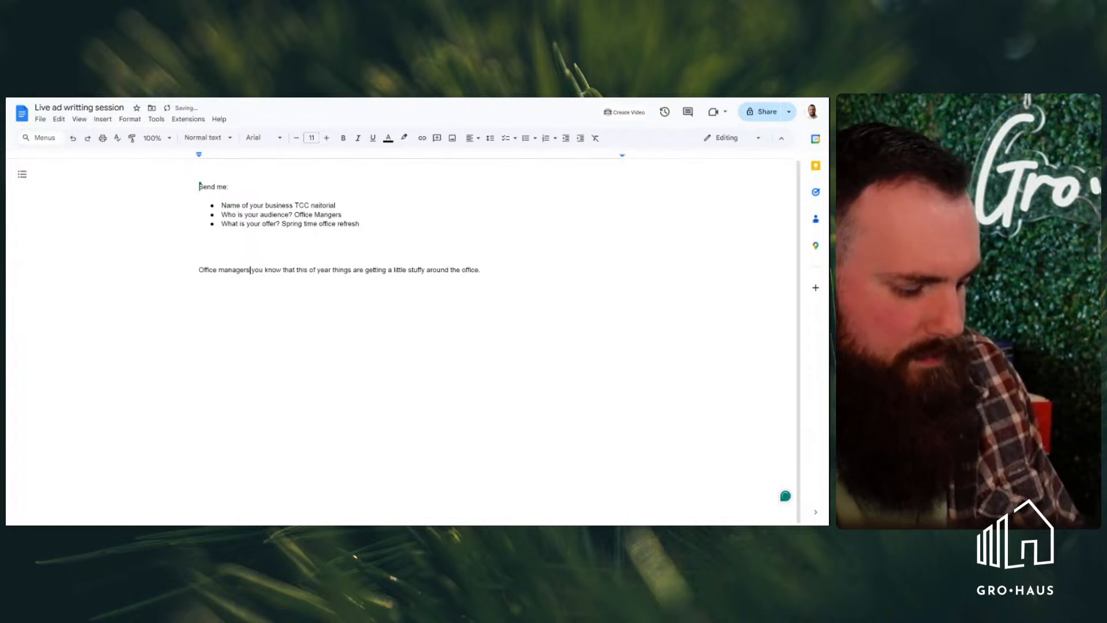
Start a second sentence at the end of the ad paragraph with "Wet boats, coats"
{"action": "key", "text": "Right"}
{"action": "key", "text": "Right"}
{"action": "key", "text": "Right"}
{"action": "key", "text": "Right"}
{"action": "key", "text": "Right"}
{"action": "key", "text": "Right"}
{"action": "key", "text": "Right"}
{"action": "key", "text": "Right"}
{"action": "key", "text": "Right"}
{"action": "key", "text": "Right"}
{"action": "key", "text": "Right"}
{"action": "key", "text": "Right"}
{"action": "key", "text": "Right"}
{"action": "key", "text": "Right"}
{"action": "key", "text": "Right"}
{"action": "key", "text": "Right"}
{"action": "key", "text": "Right"}
{"action": "key", "text": "Right"}
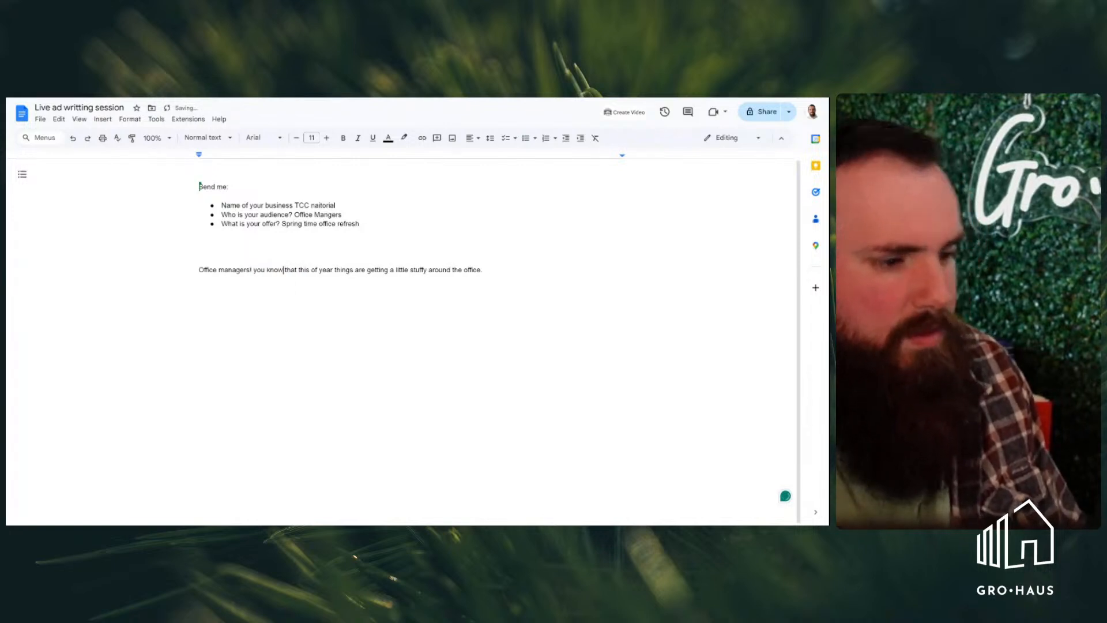
{"action": "key", "text": "Right"}
{"action": "key", "text": "Right"}
{"action": "key", "text": "Right"}
{"action": "key", "text": "Right"}
{"action": "key", "text": "Right"}
{"action": "key", "text": "Right"}
{"action": "key", "text": "Right"}
{"action": "key", "text": "Right"}
{"action": "key", "text": "Right"}
{"action": "key", "text": "Right"}
{"action": "key", "text": "Right"}
{"action": "key", "text": "Right"}
{"action": "key", "text": "Right"}
{"action": "key", "text": "Right"}
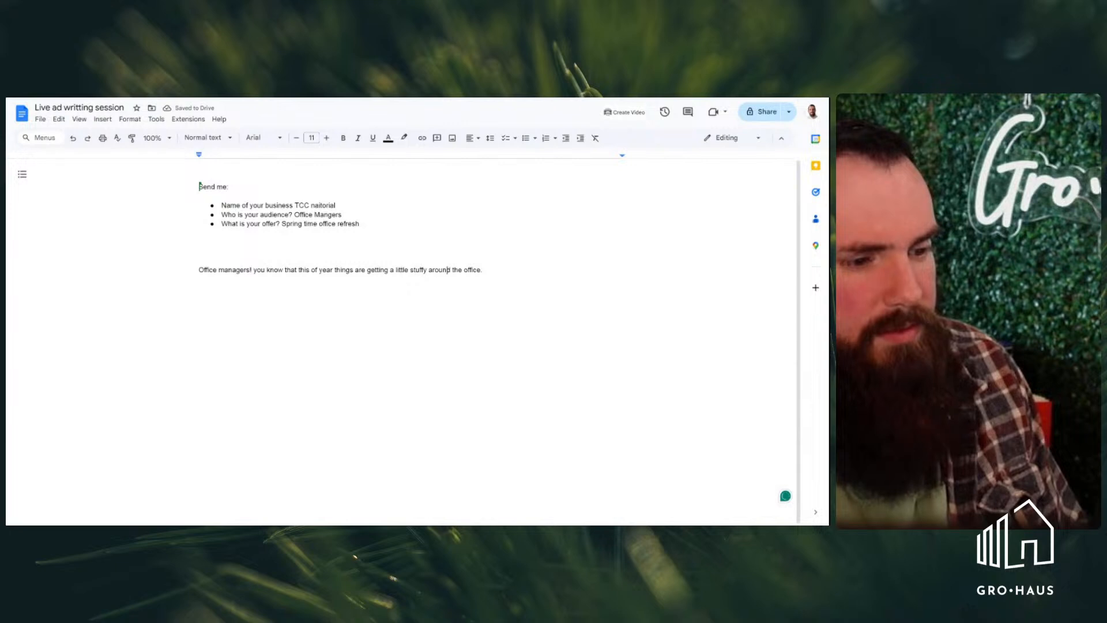
{"action": "type", "text": "Wet c"}
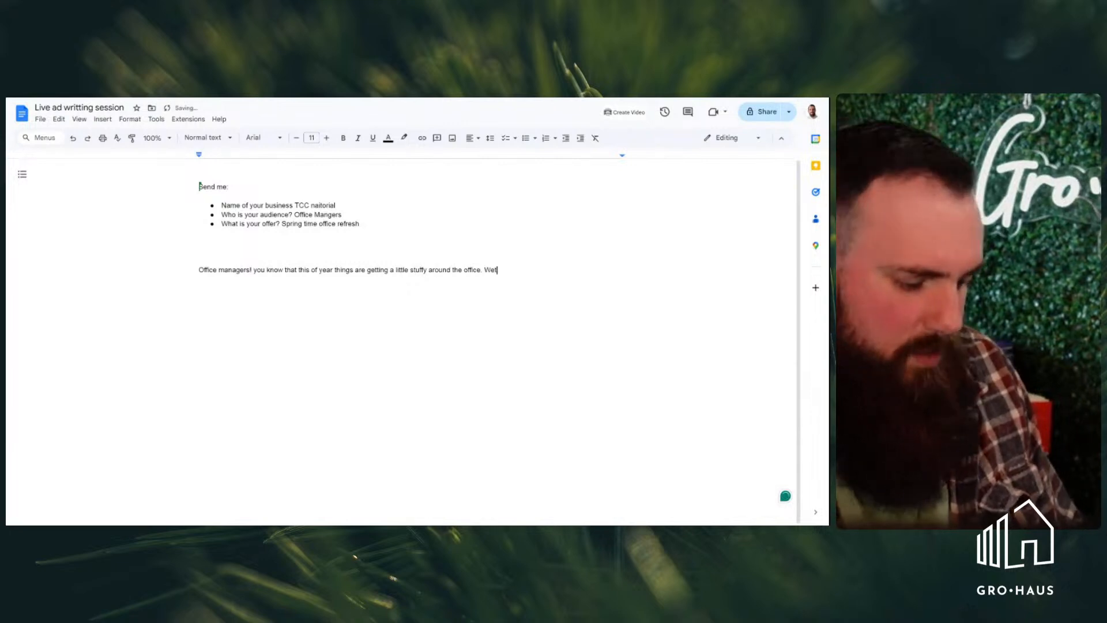
{"action": "key", "text": "BackSpace"}
{"action": "type", "text": "boats"}
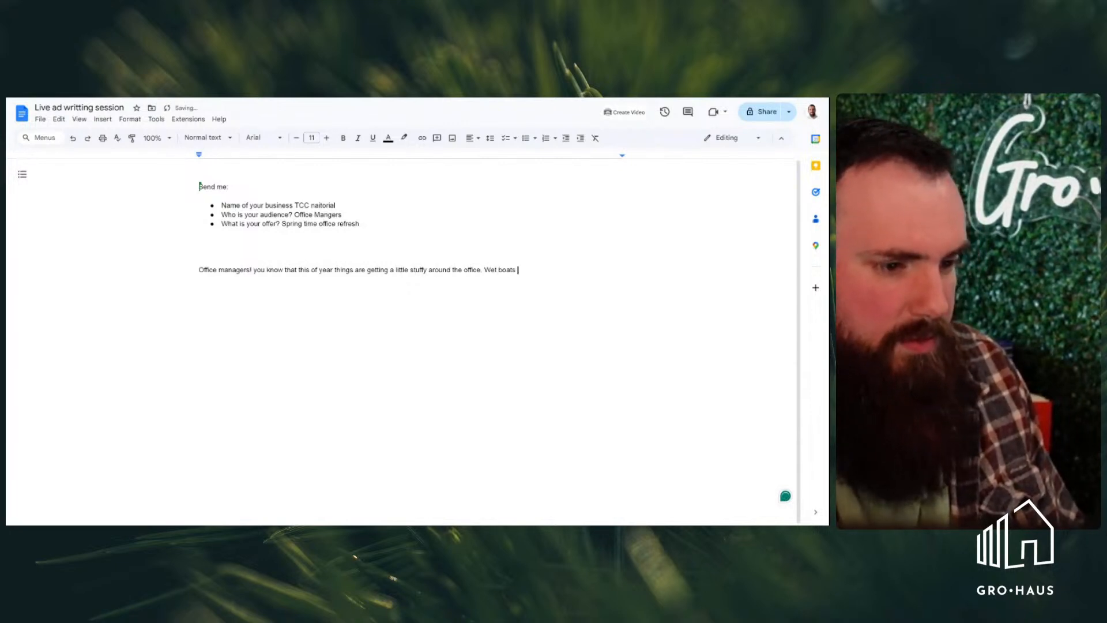
{"action": "key", "text": "BackSpace"}
{"action": "type", "text": ", coats"}
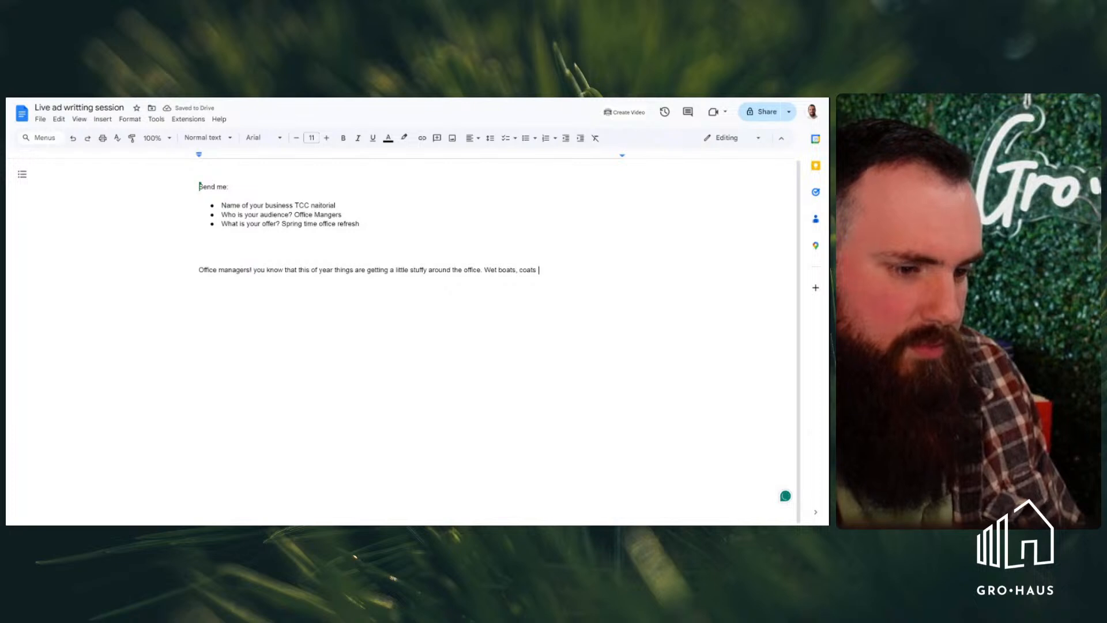
Continue the second sentence with ", and carpets are starting to make your office a little less fresh"
{"action": "key", "text": "BackSpace"}
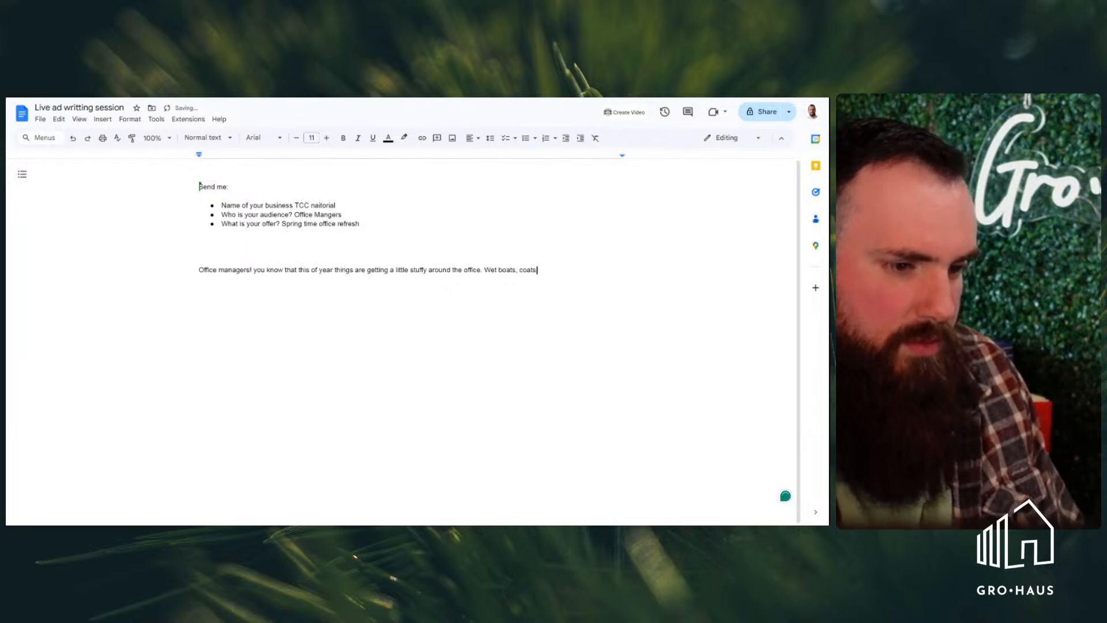
{"action": "type", "text": ", an"}
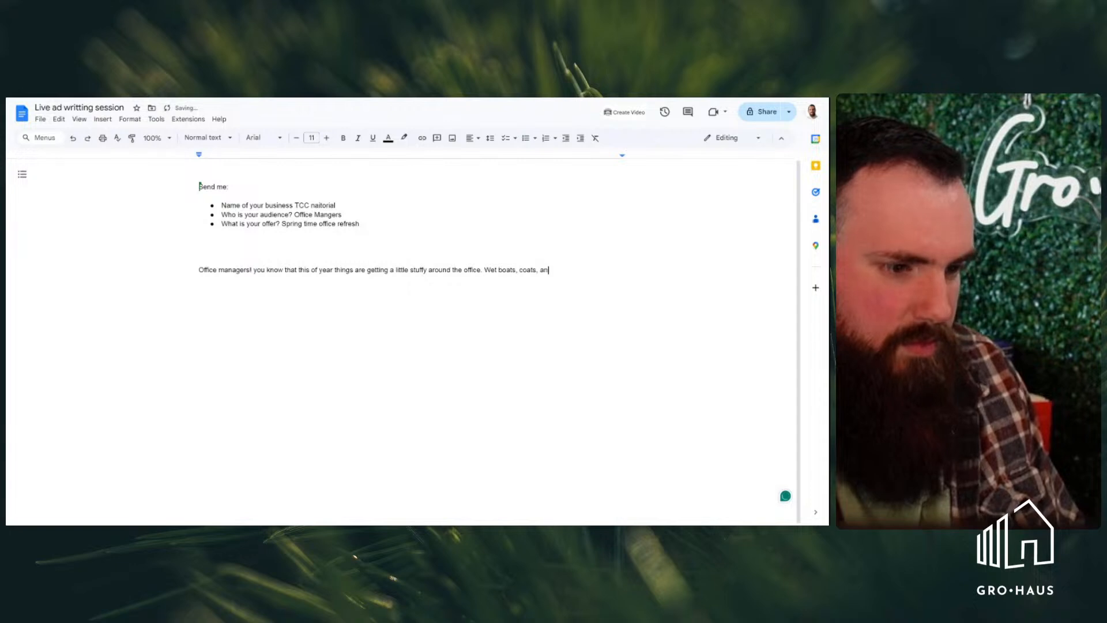
{"action": "type", "text": "d carpets"}
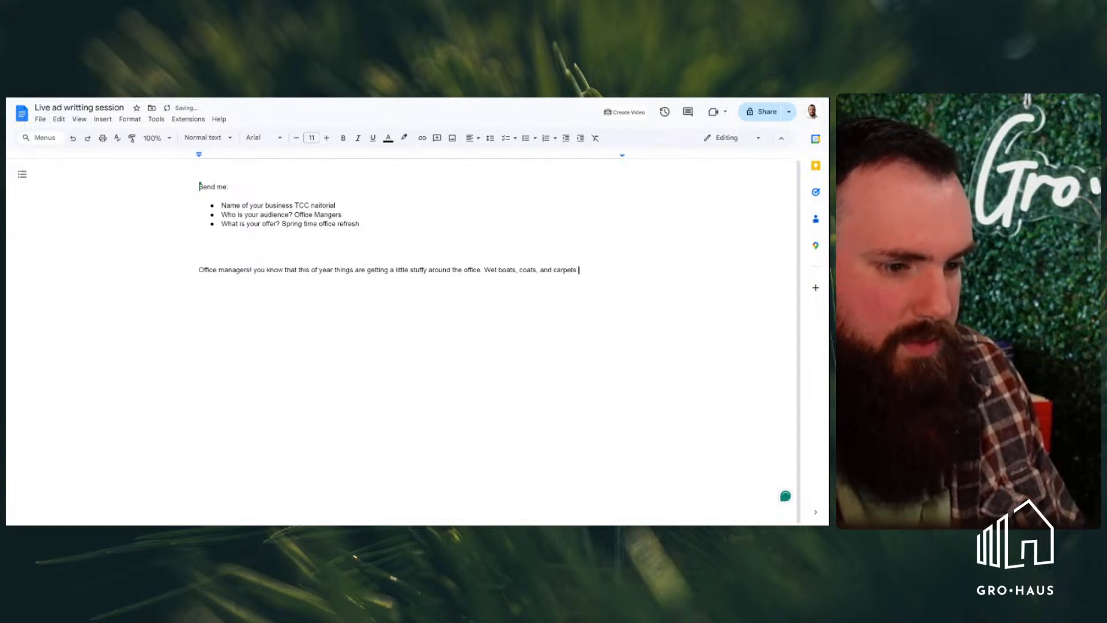
{"action": "type", "text": " are "}
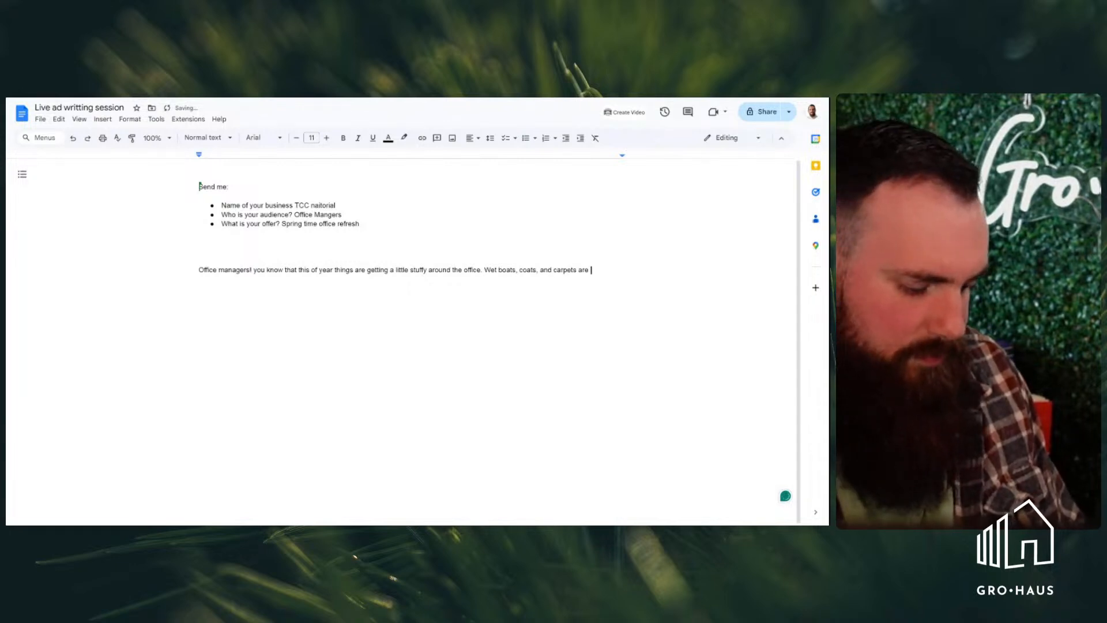
{"action": "type", "text": "starting to make your office a little less fresh"}
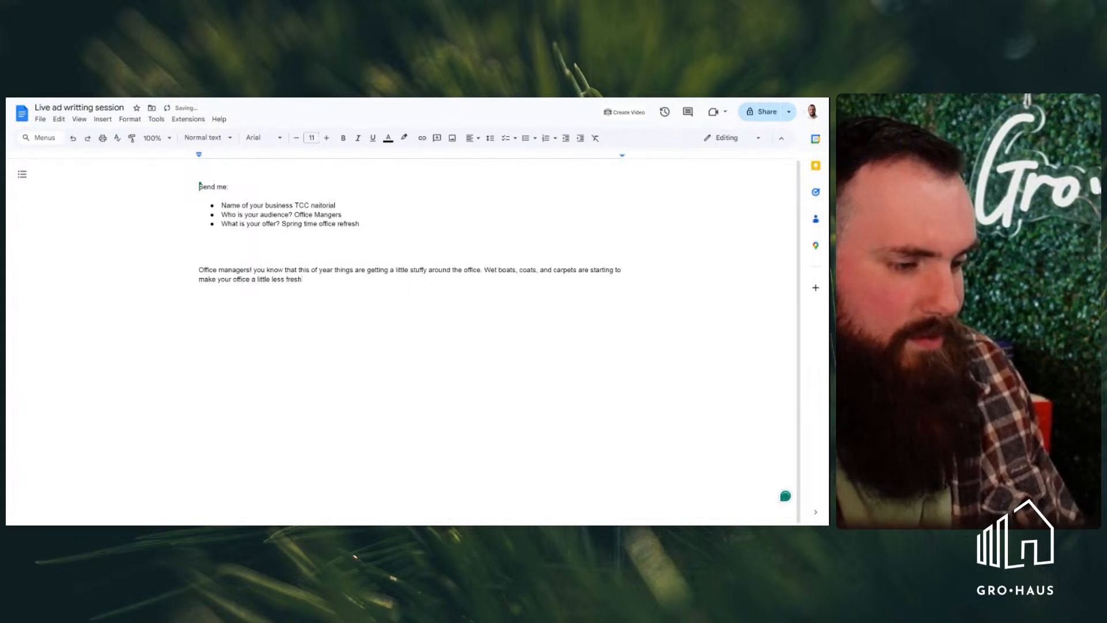
Finish the second sentence with "each wet snowy and cold day that passes."
{"action": "key", "text": "BackSpace"}
{"action": "type", "text": "eac"}
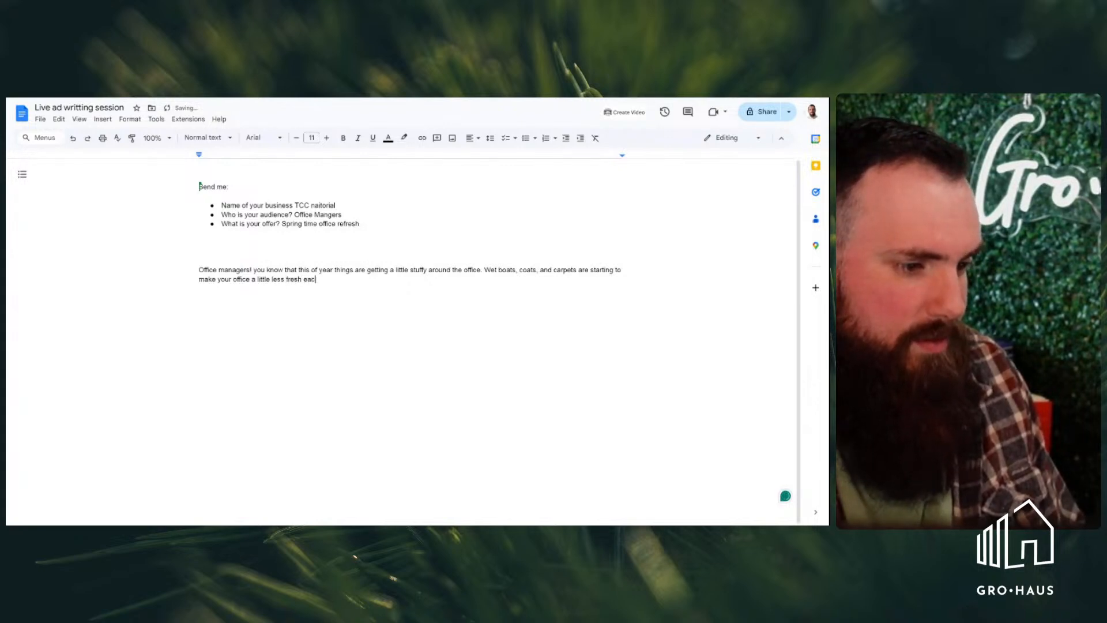
{"action": "type", "text": "h snowi"}
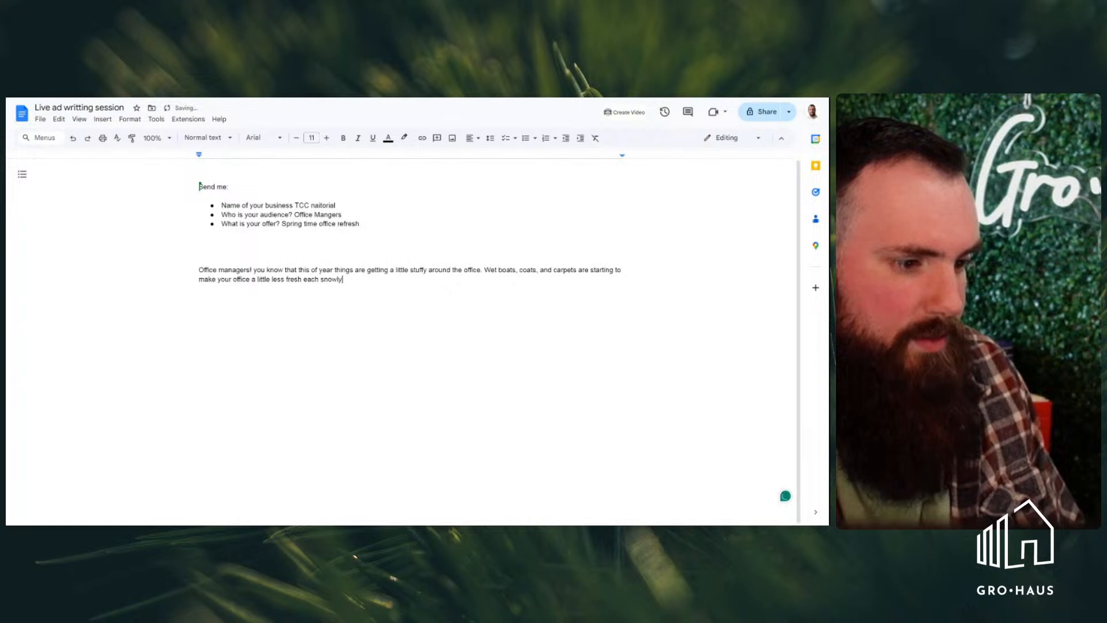
{"action": "key", "text": "BackSpace"}
{"action": "key", "text": "BackSpace"}
{"action": "key", "text": "BackSpace"}
{"action": "key", "text": "BackSpace"}
{"action": "key", "text": "BackSpace"}
{"action": "type", "text": "wet snow"}
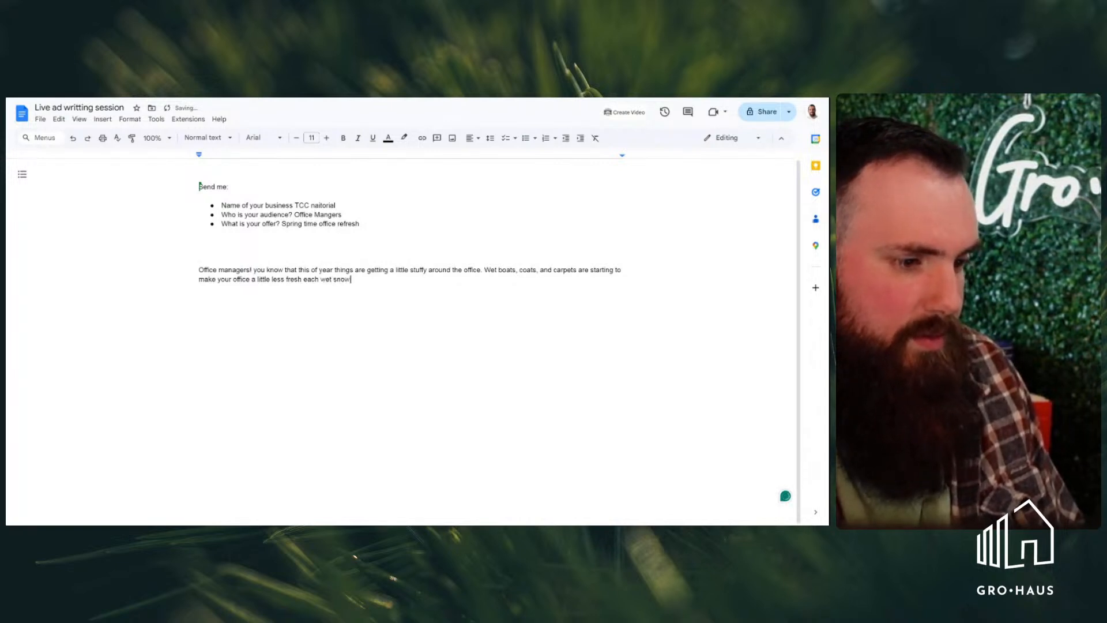
{"action": "type", "text": "y and cold "}
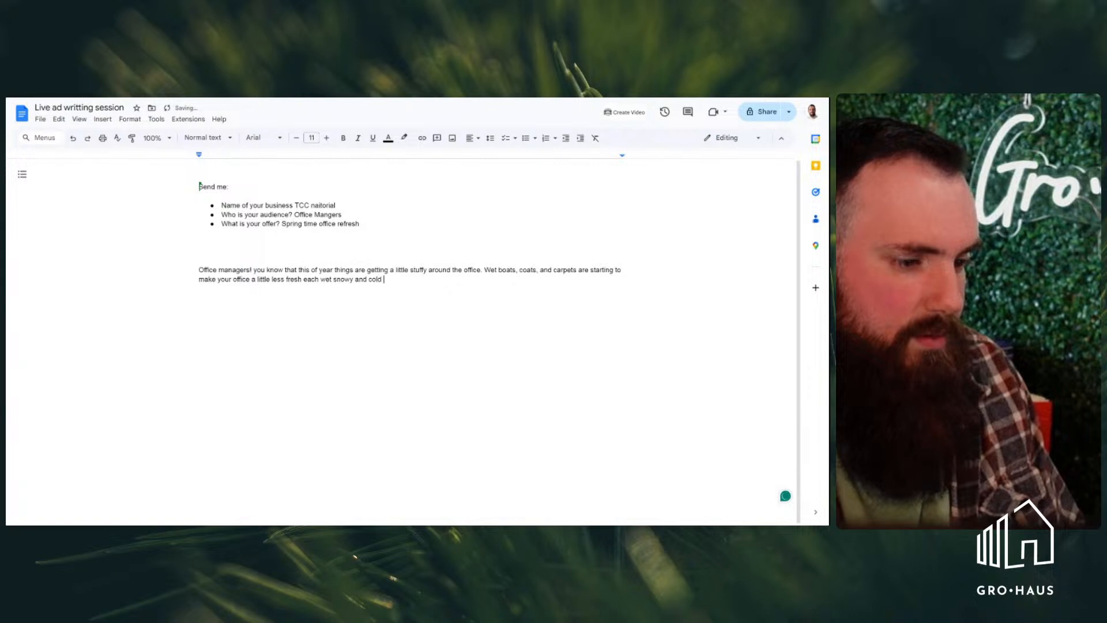
{"action": "type", "text": "day that "}
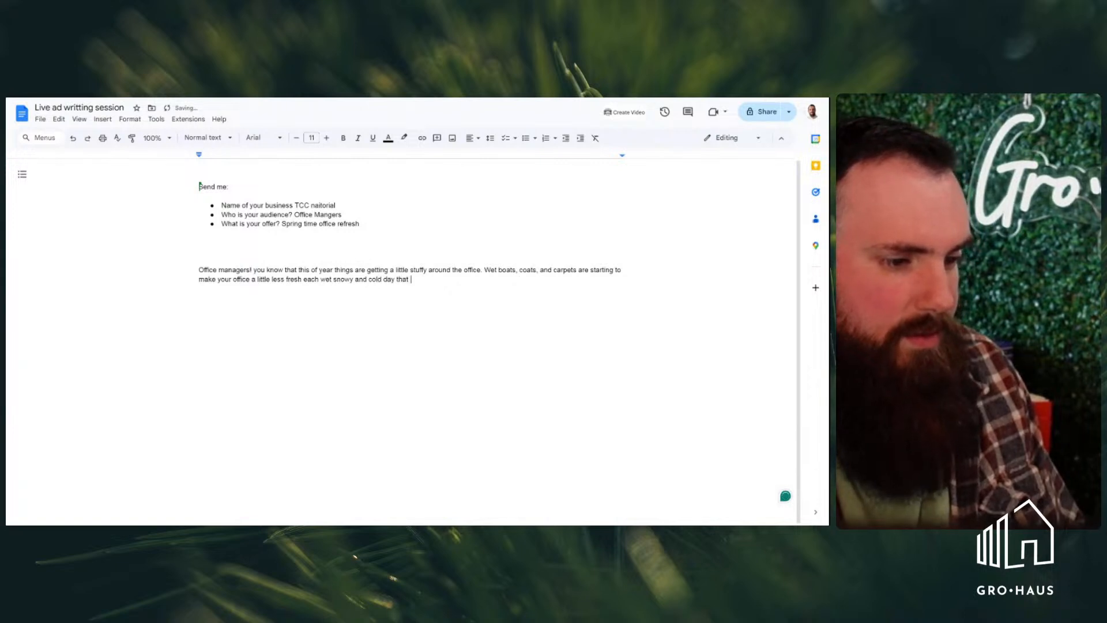
{"action": "type", "text": "passes"}
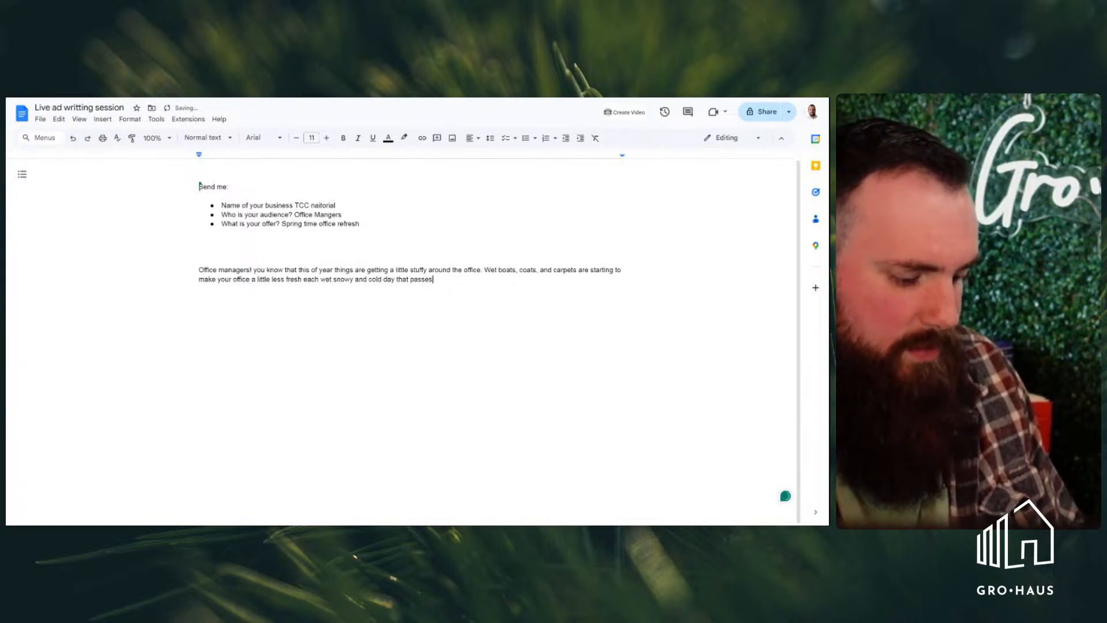
{"action": "type", "text": ". "}
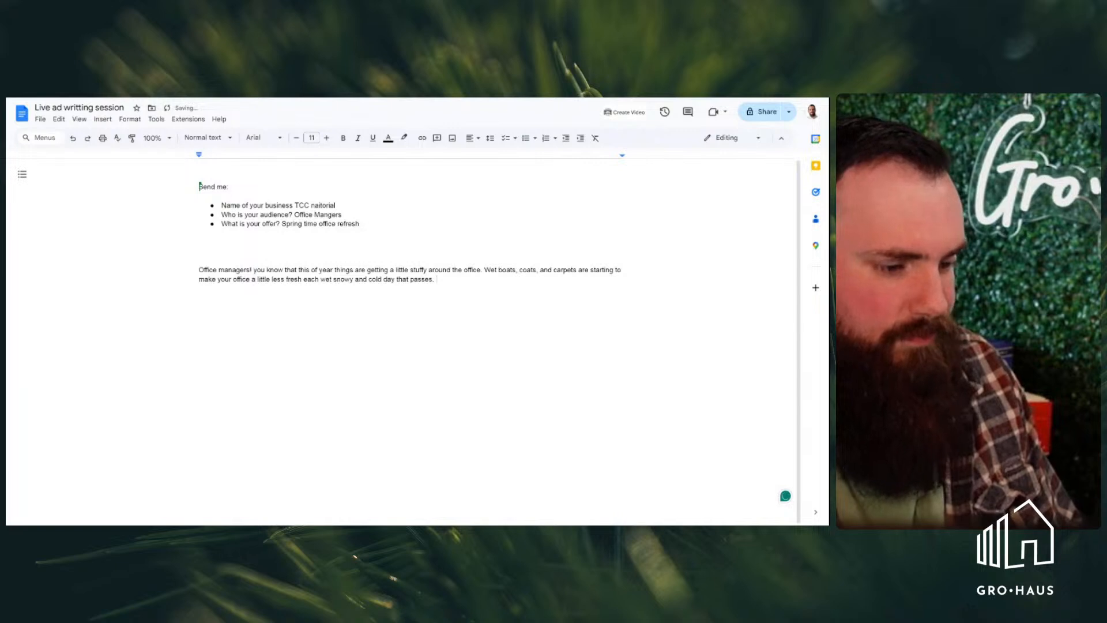
{"action": "type", "text": "W"}
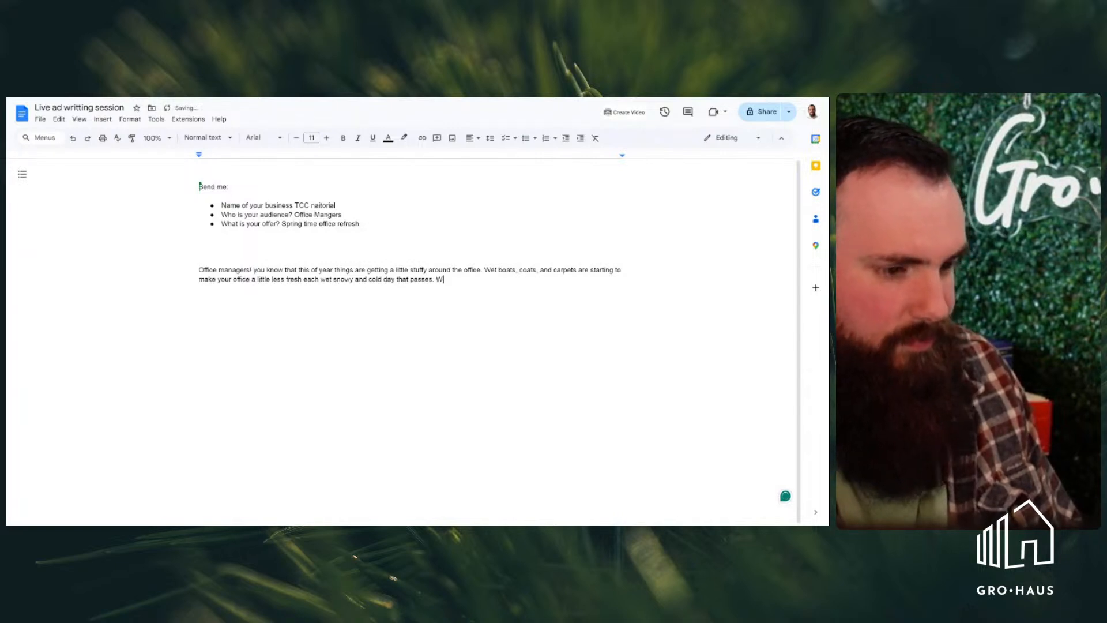
Begin a third sentence in the ad paragraph with "But warm weather isn't quite here yet"
{"action": "key", "text": "BackSpace"}
{"action": "type", "text": "But war"}
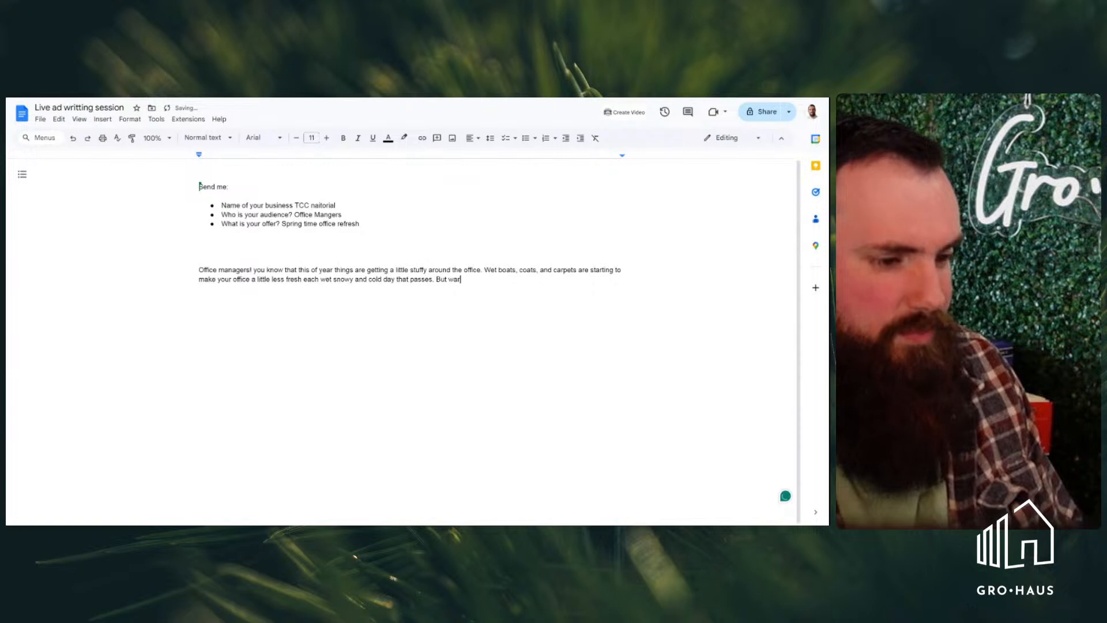
{"action": "type", "text": "m weather"}
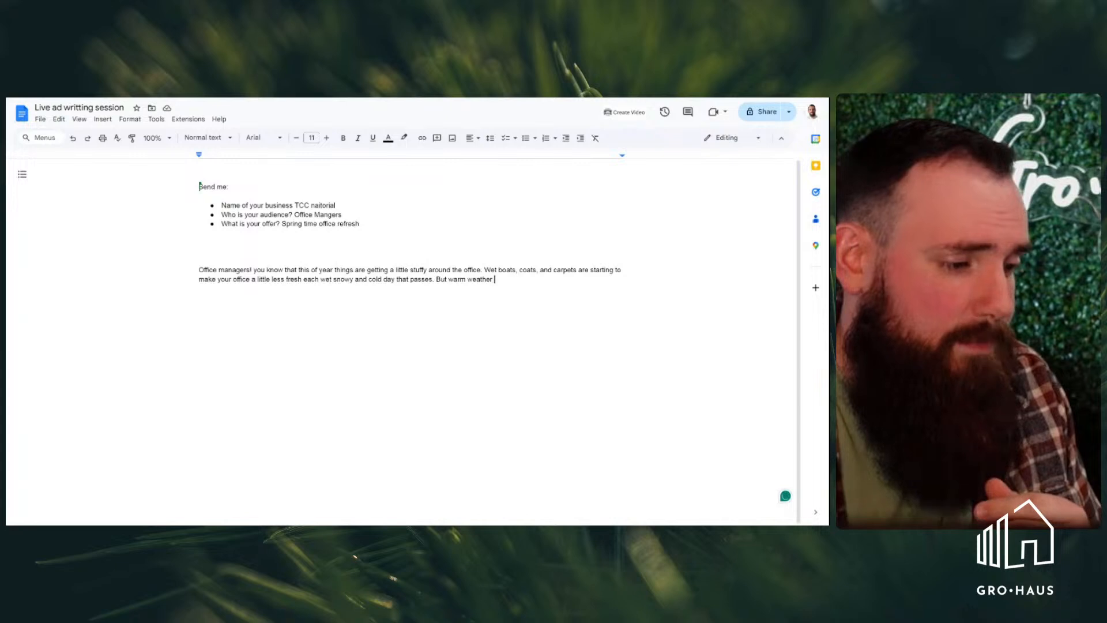
{"action": "key", "text": "BackSpace"}
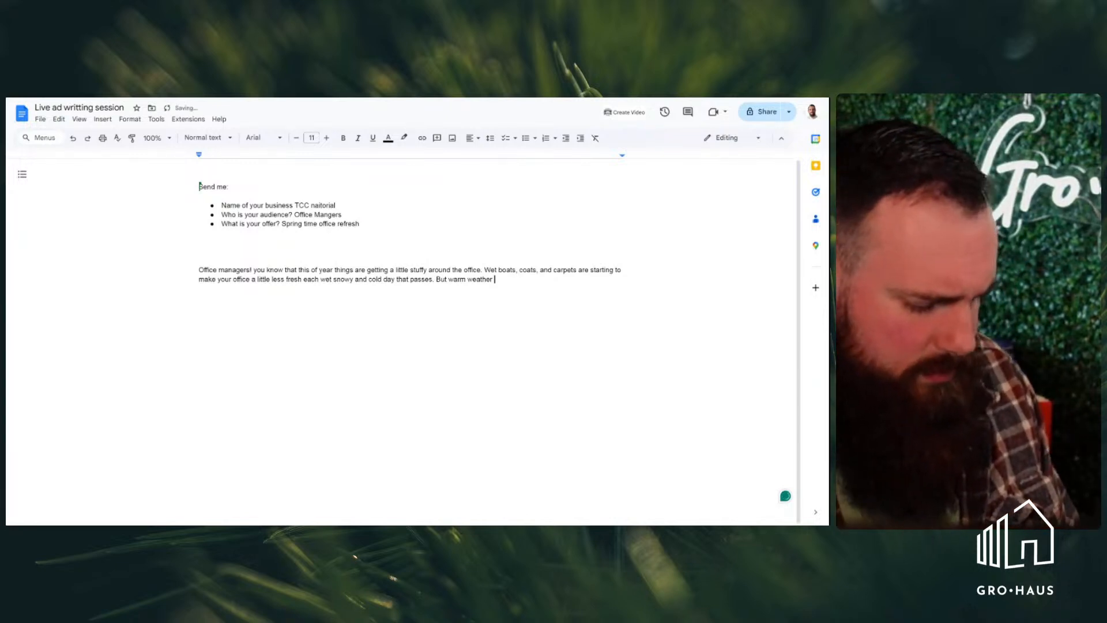
{"action": "type", "text": "isn'"}
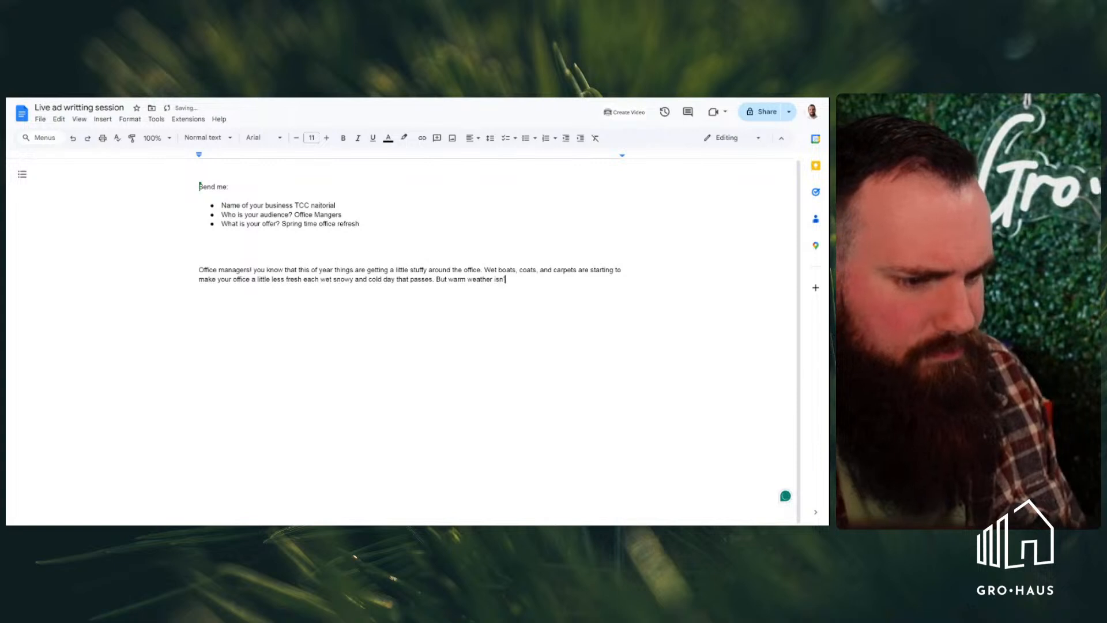
{"action": "type", "text": "t quite hea"}
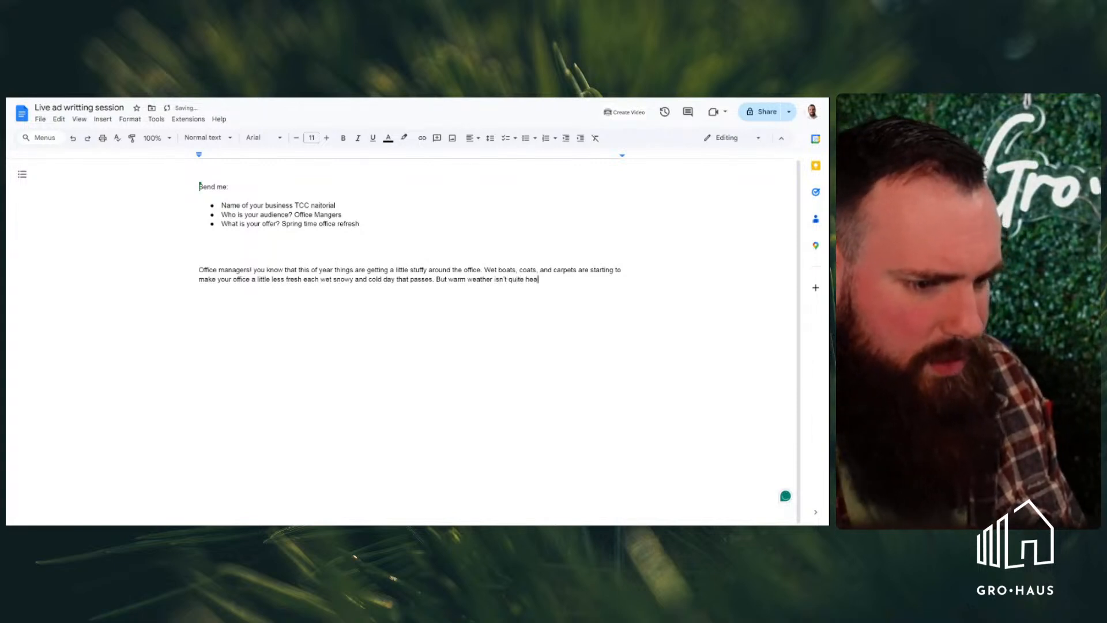
{"action": "key", "text": "BackSpace"}
{"action": "type", "text": "re yet"}
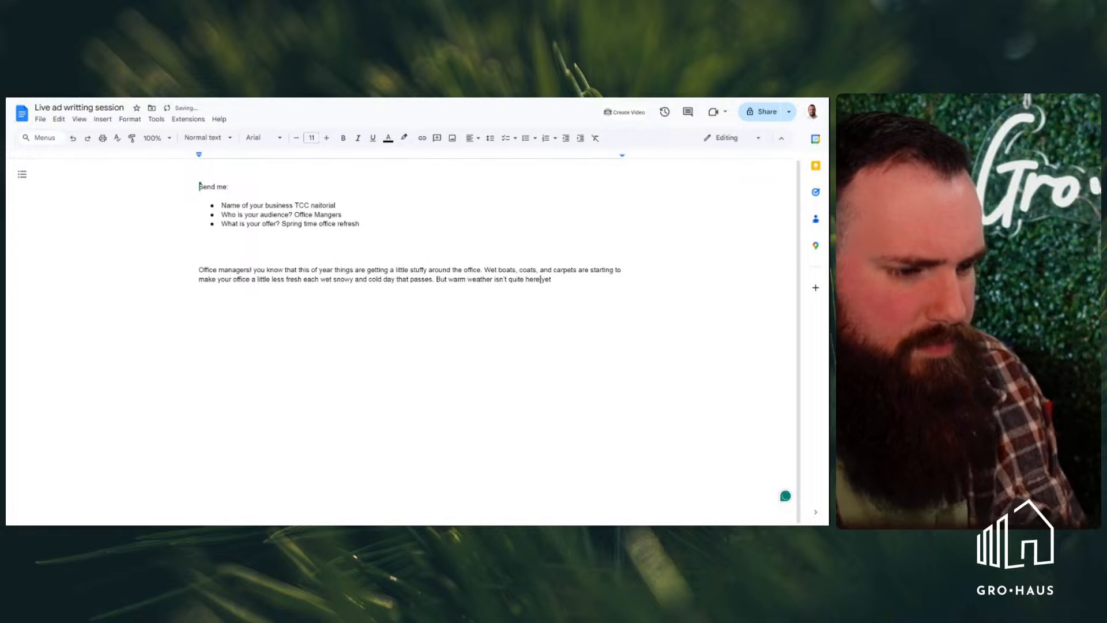
Expand "warm weather" in the third sentence to "the warm weather of spring"
{"action": "left_click", "coordinate": [450, 279]}
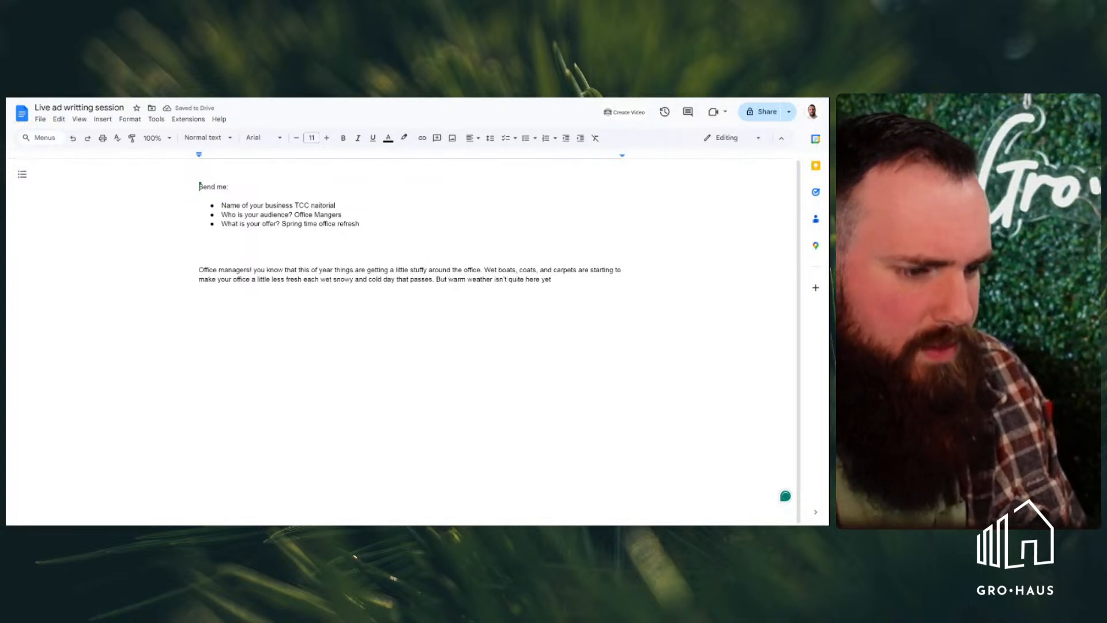
{"action": "type", "text": "the"}
{"action": "key", "text": "Right"}
{"action": "key", "text": "Right"}
{"action": "key", "text": "Right"}
{"action": "key", "text": "Right"}
{"action": "key", "text": "Right"}
{"action": "key", "text": "Right"}
{"action": "key", "text": "Right"}
{"action": "key", "text": "Right"}
{"action": "key", "text": "Right"}
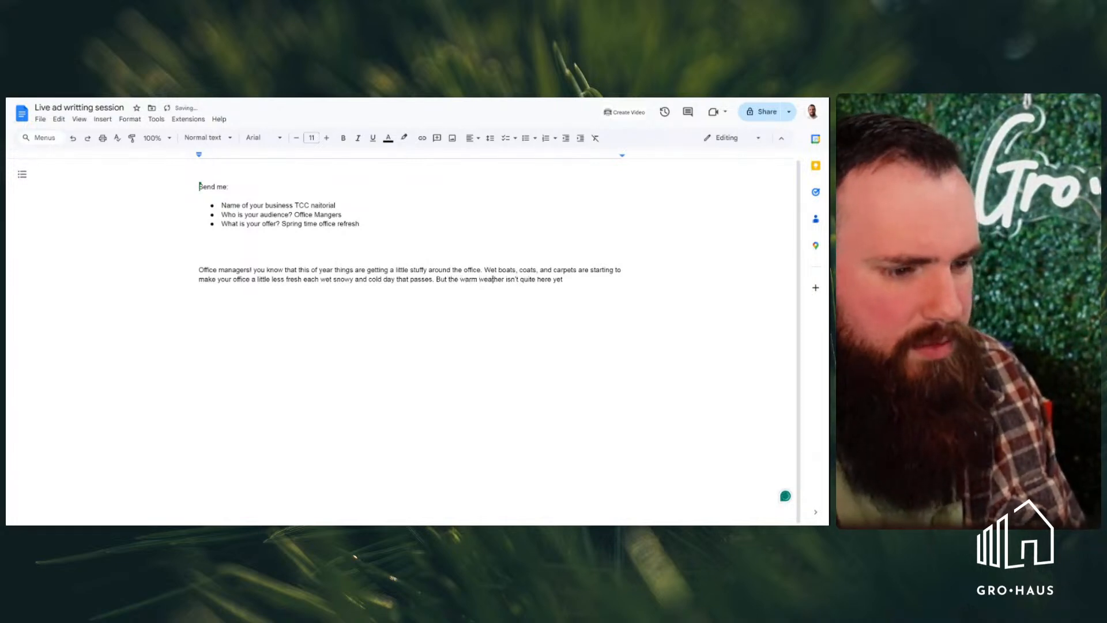
{"action": "type", "text": "of spring"}
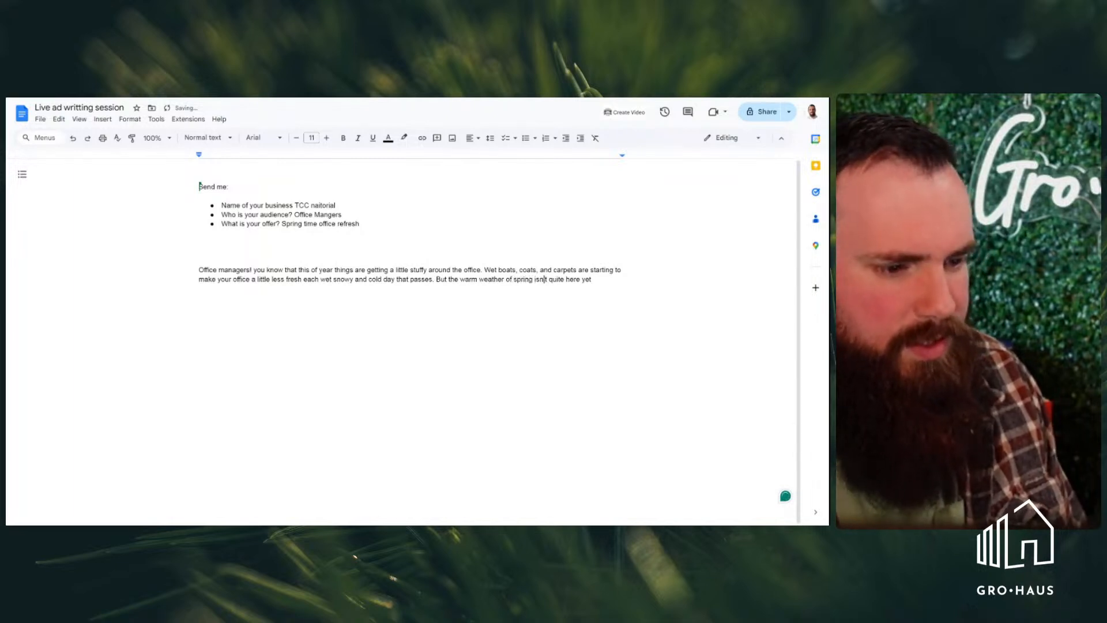
{"action": "key", "text": "Right"}
{"action": "key", "text": "Right"}
{"action": "key", "text": "Right"}
{"action": "key", "text": "Right"}
{"action": "key", "text": "Right"}
{"action": "key", "text": "Right"}
{"action": "key", "text": "Right"}
{"action": "key", "text": "Right"}
{"action": "key", "text": "Right"}
{"action": "key", "text": "Right"}
{"action": "key", "text": "Right"}
{"action": "key", "text": "Right"}
{"action": "key", "text": "Right"}
{"action": "key", "text": "Right"}
{"action": "key", "text": "Right"}
{"action": "key", "text": "Right"}
{"action": "key", "text": "Right"}
{"action": "key", "text": "Right"}
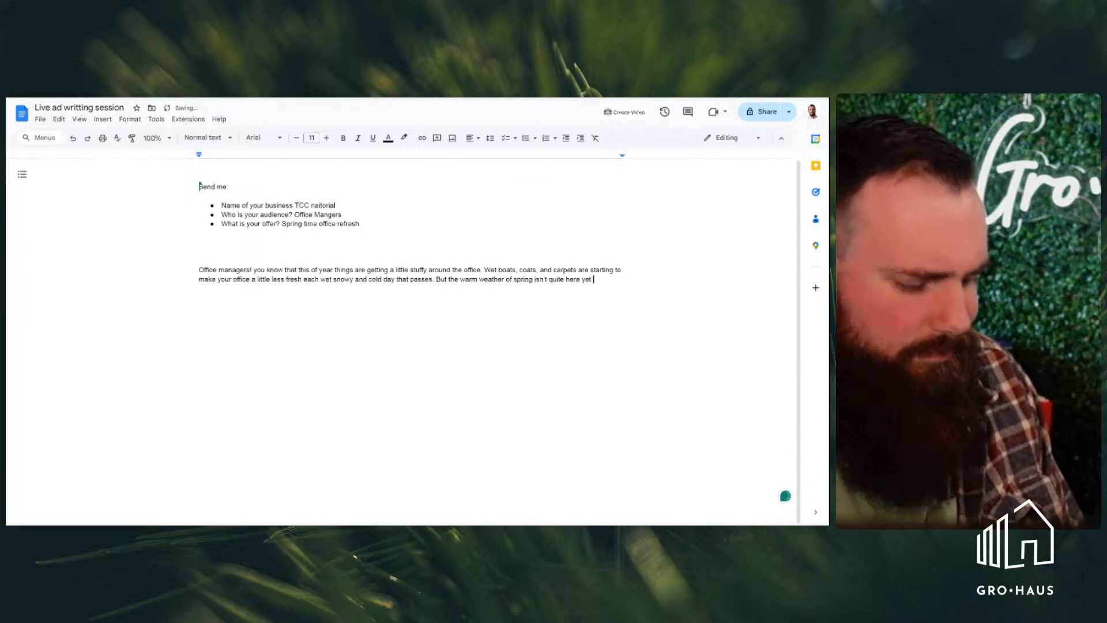
{"action": "type", "text": "and"}
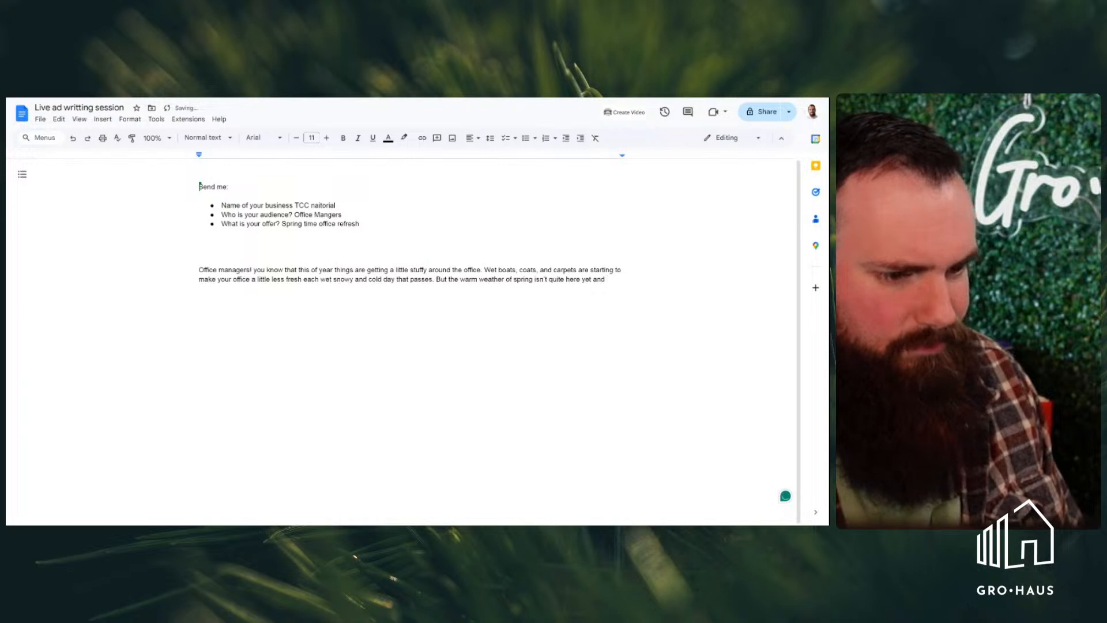
{"action": "key", "text": "BackSpace"}
{"action": "key", "text": "BackSpace"}
{"action": "key", "text": "BackSpace"}
{"action": "key", "text": "BackSpace"}
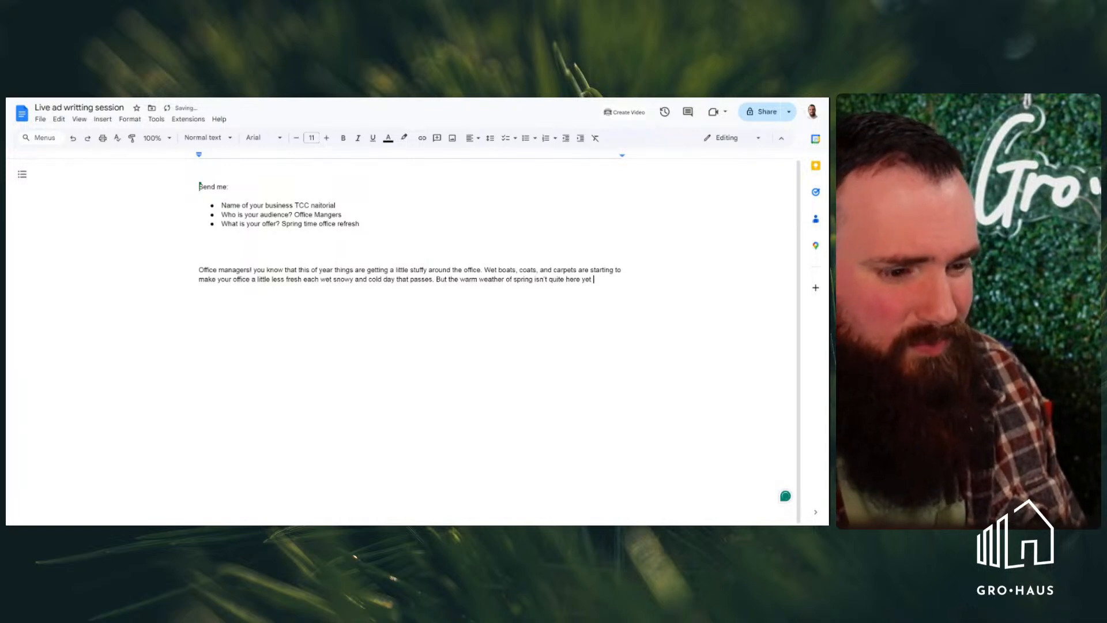
Continue the third sentence after "yet" with "so opening up those window if you can open them"
{"action": "type", "text": "so"}
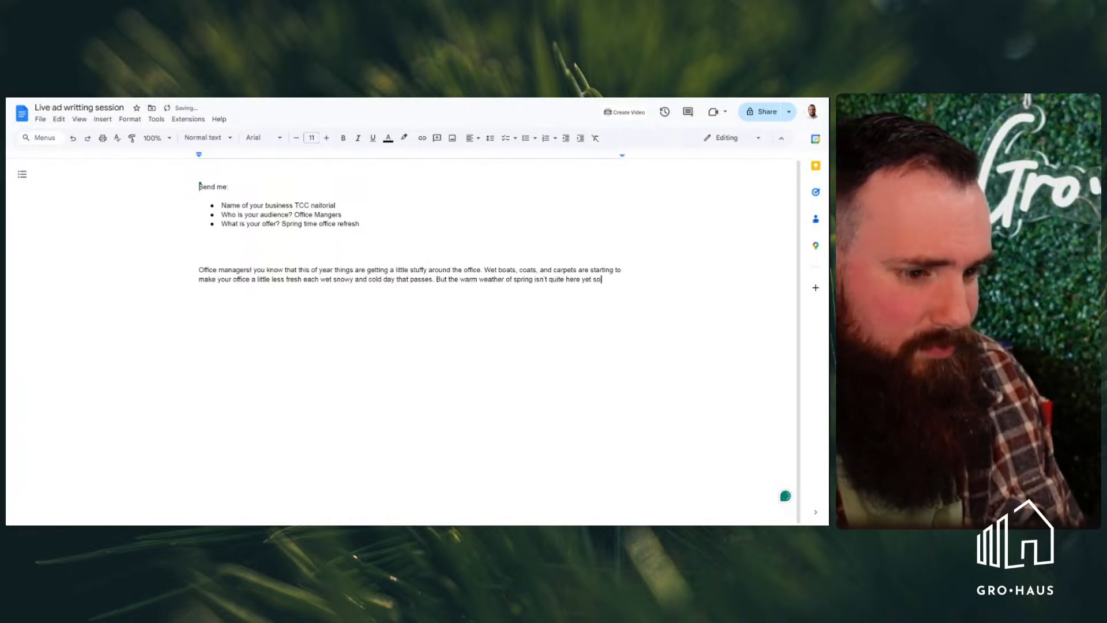
{"action": "type", "text": " opening up th"}
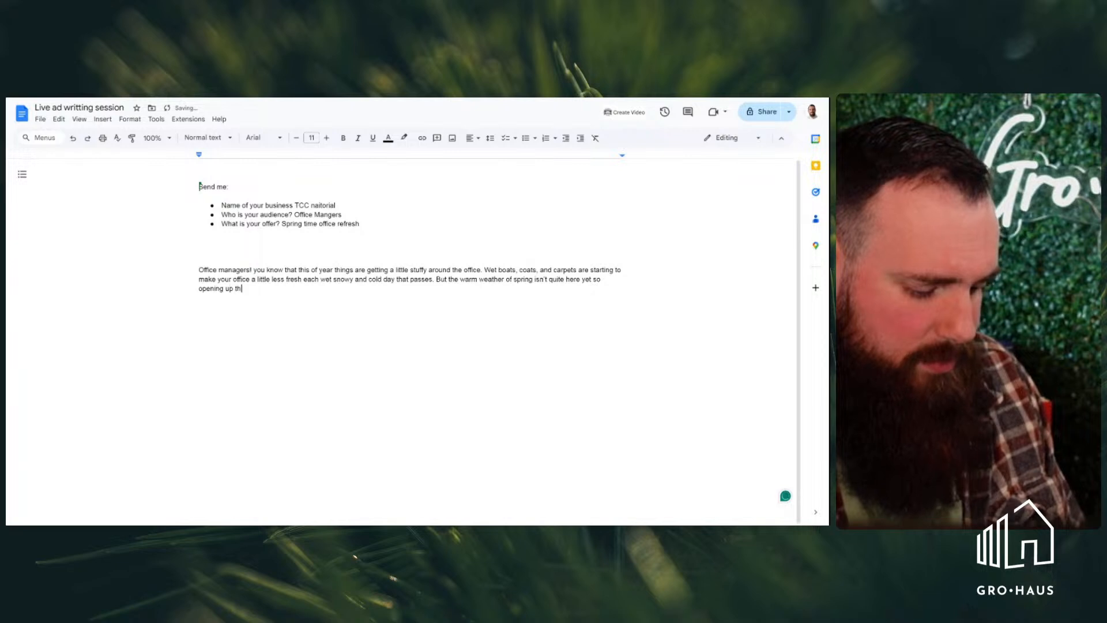
{"action": "type", "text": "ose window "}
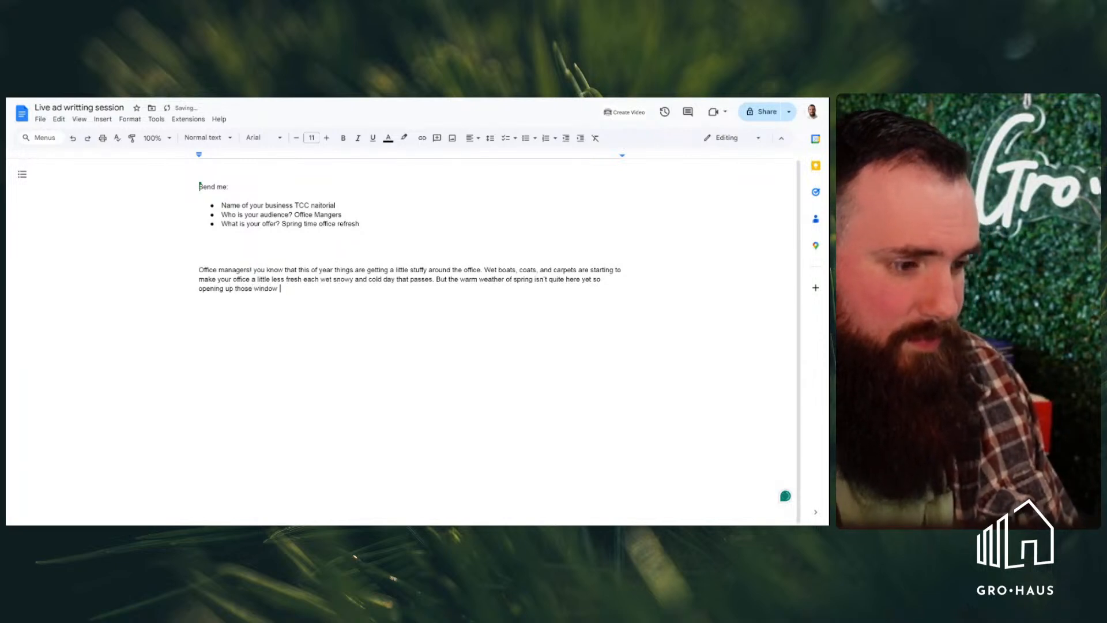
{"action": "type", "text": "if you can "}
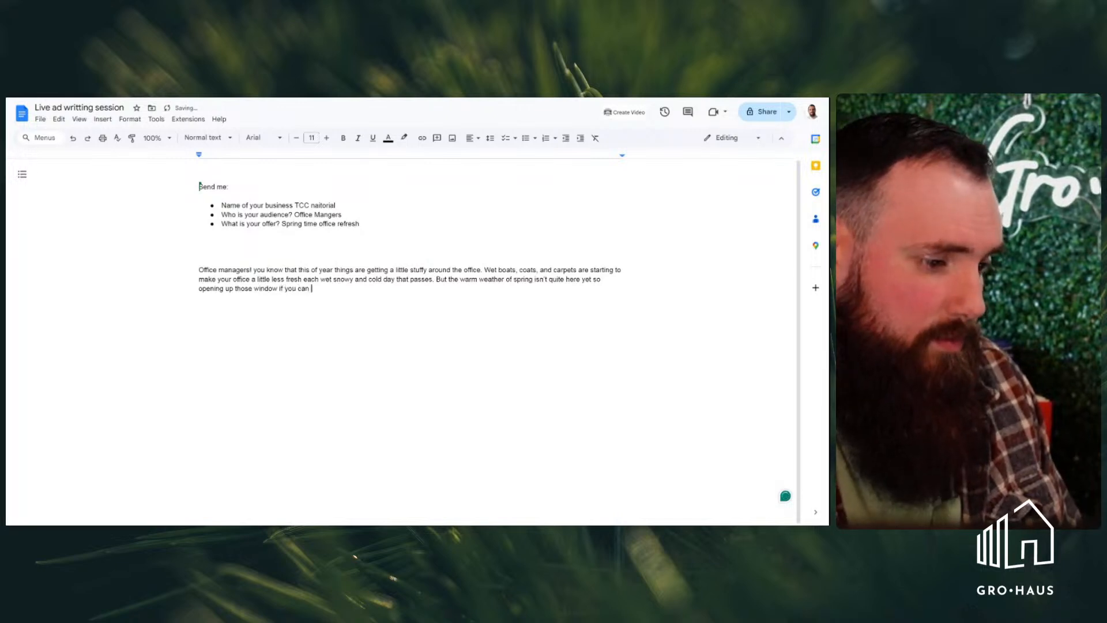
{"action": "type", "text": "open them at all isn"}
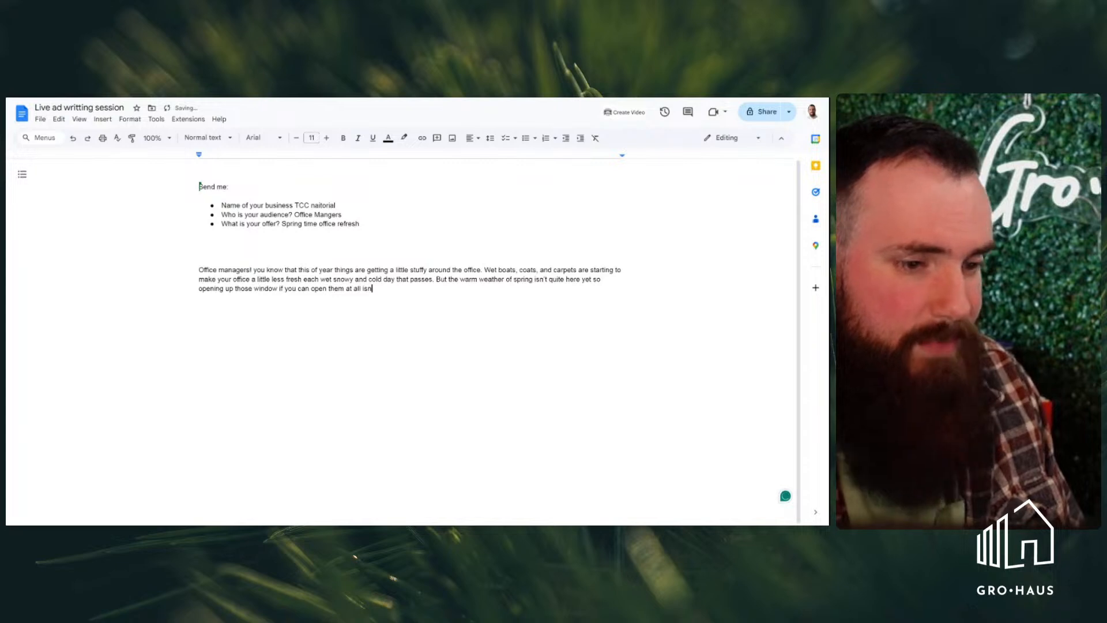
{"action": "type", "text": "'t na"}
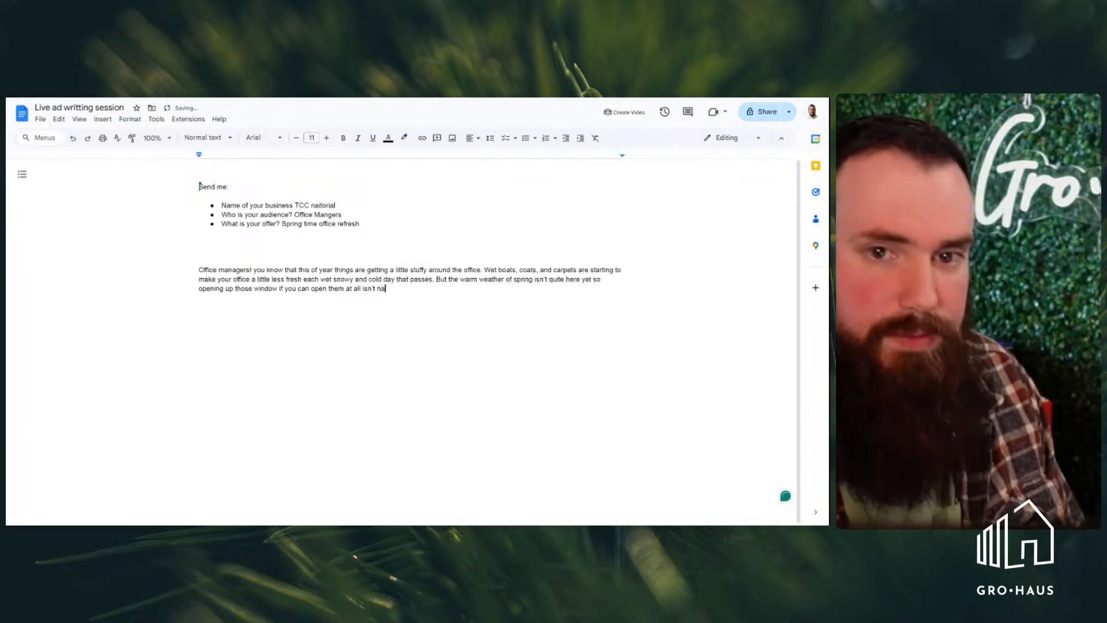
Finish the third sentence with "at all isn't an option yet."
{"action": "key", "text": "BackSpace"}
{"action": "key", "text": "BackSpace"}
{"action": "type", "text": "an o"}
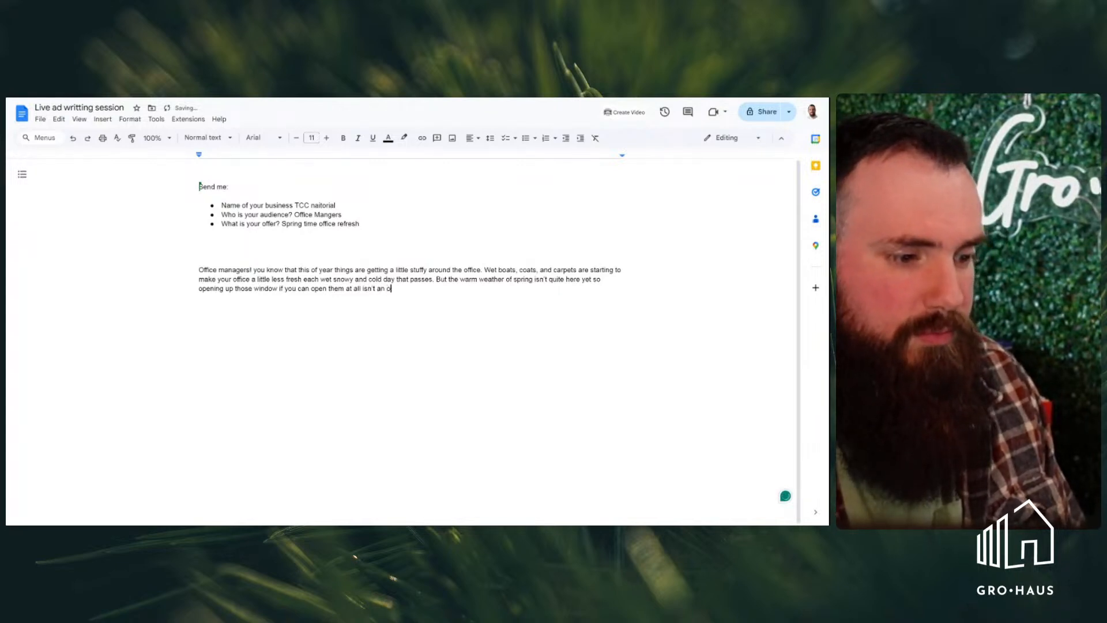
{"action": "type", "text": "ption yet"}
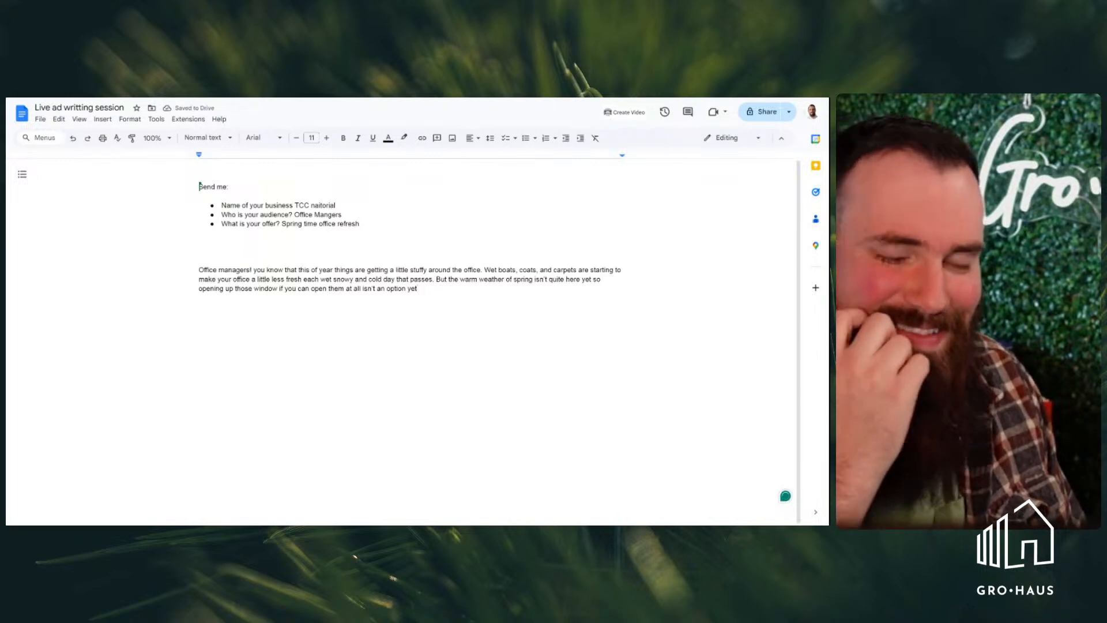
{"action": "type", "text": "."}
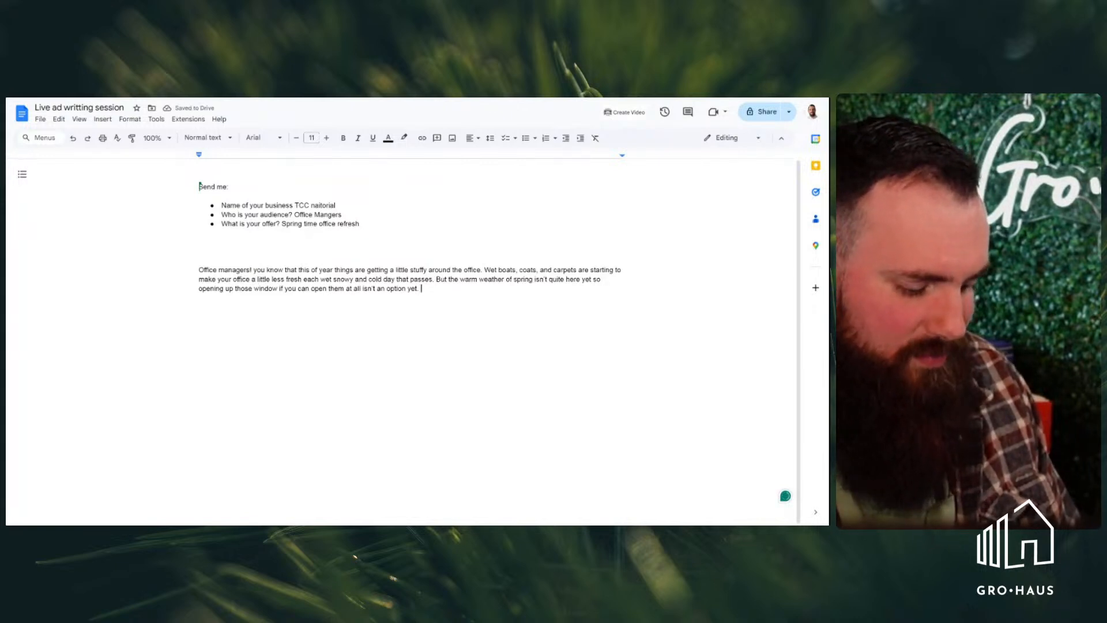
{"action": "type", "text": "But lets face "}
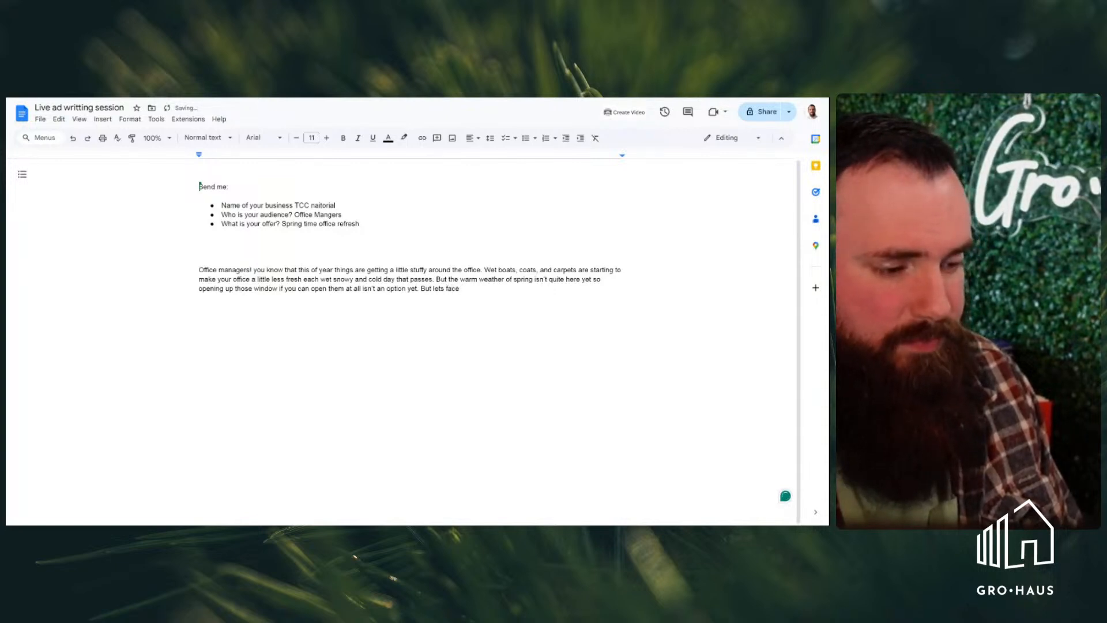
{"action": "type", "text": "if you don"}
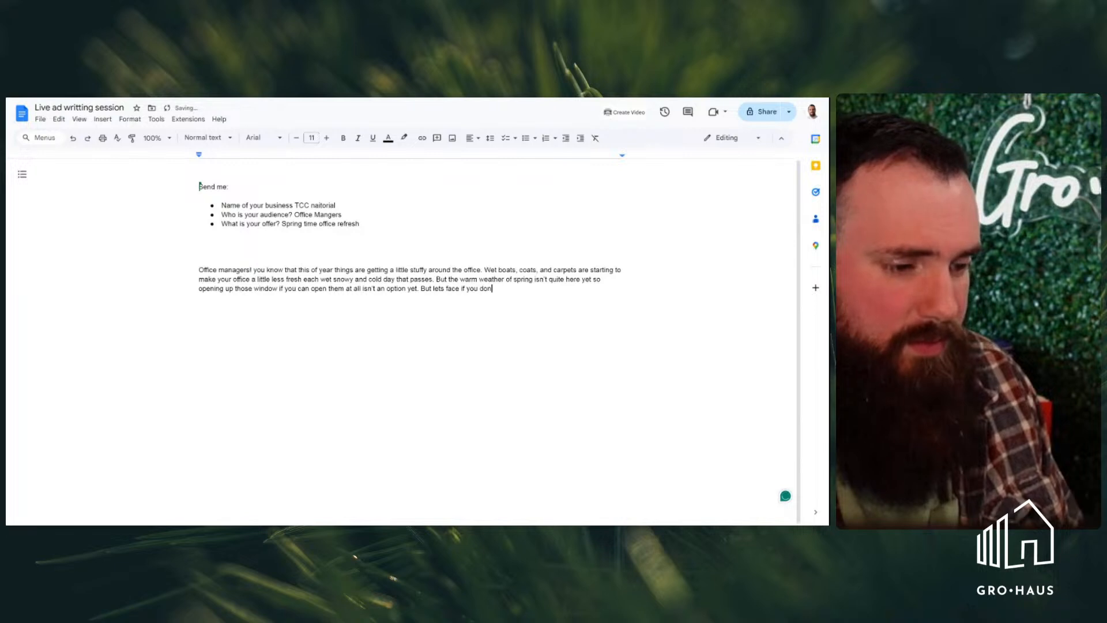
{"action": "type", "text": "'t "}
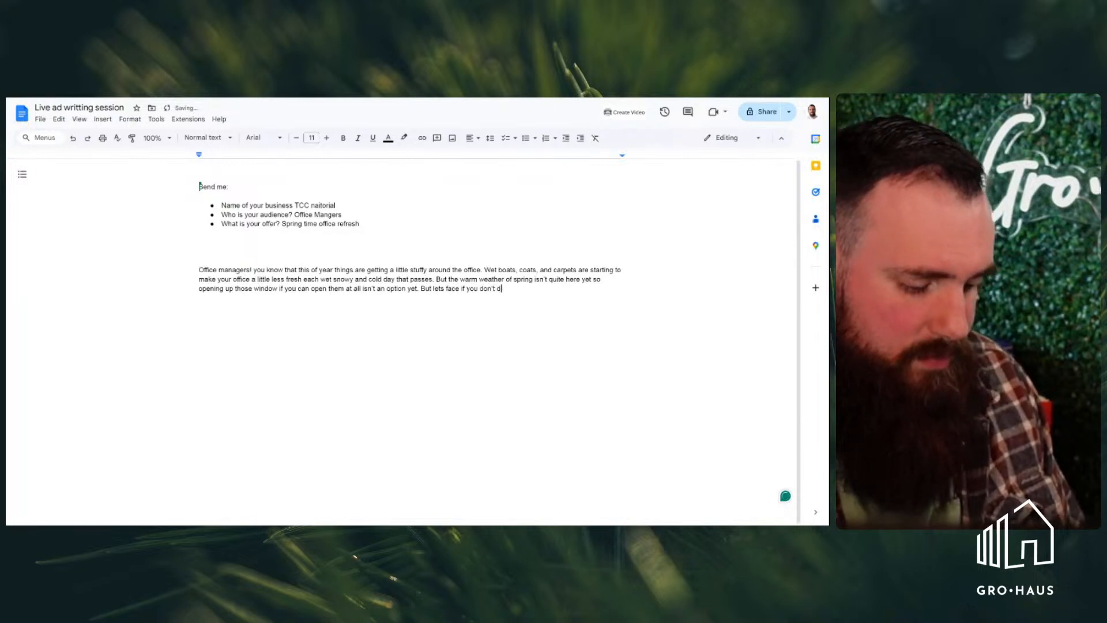
{"action": "type", "text": "do something"}
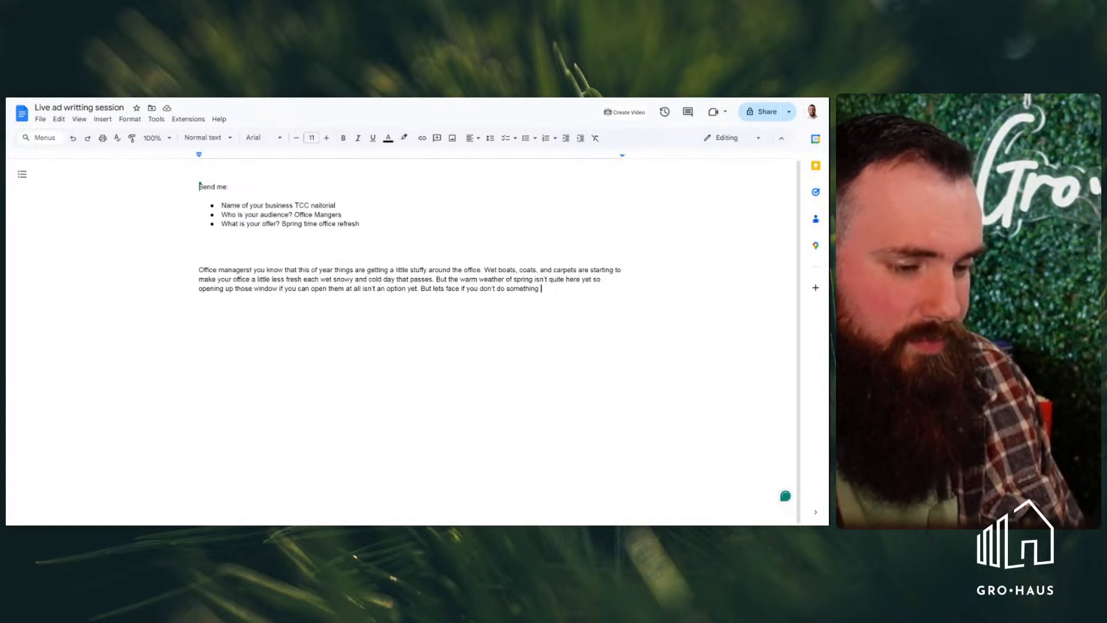
{"action": "type", "text": "quick t"}
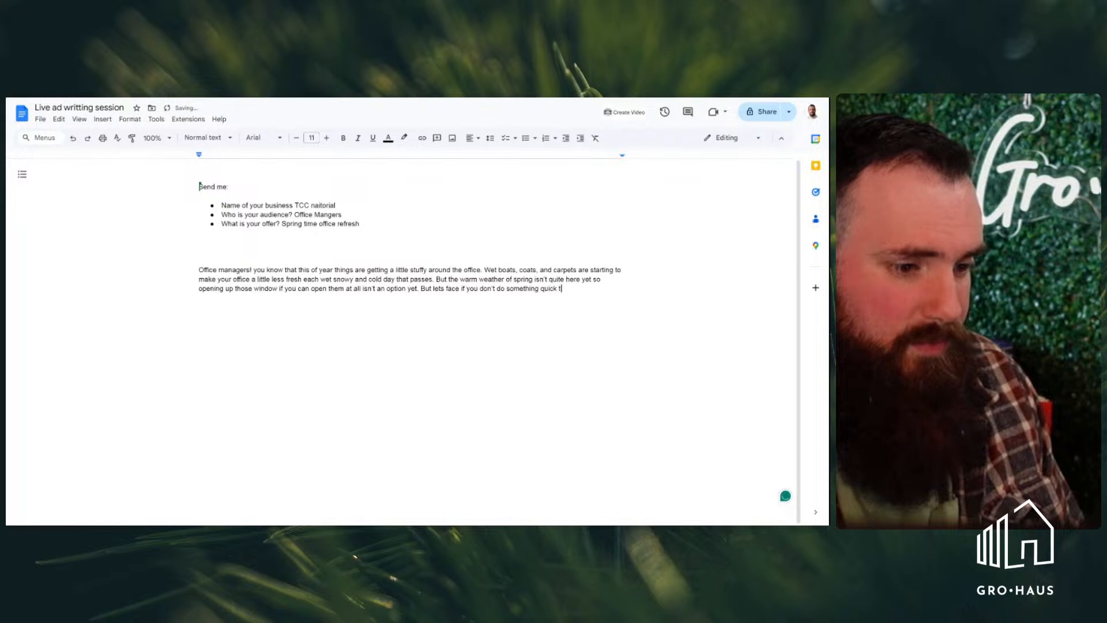
{"action": "type", "text": "our staff a"}
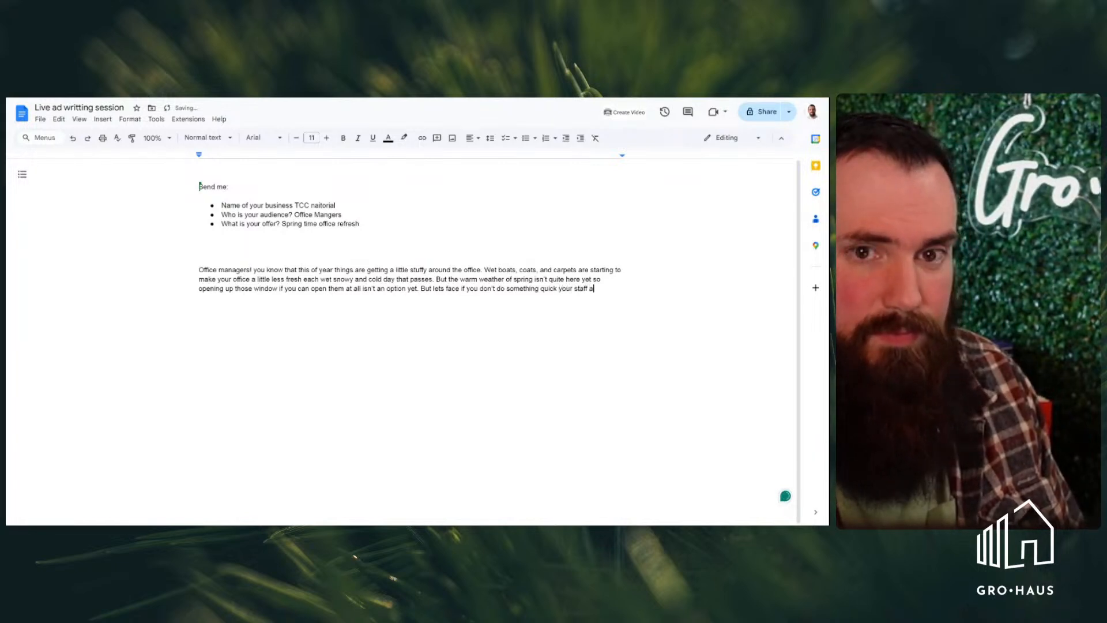
{"action": "key", "text": "BackSpace"}
{"action": "key", "text": "BackSpace"}
{"action": "key", "text": "BackSpace"}
{"action": "key", "text": "BackSpace"}
{"action": "key", "text": "BackSpace"}
{"action": "key", "text": "BackSpace"}
{"action": "key", "text": "BackSpace"}
{"action": "key", "text": "BackSpace"}
{"action": "key", "text": "BackSpace"}
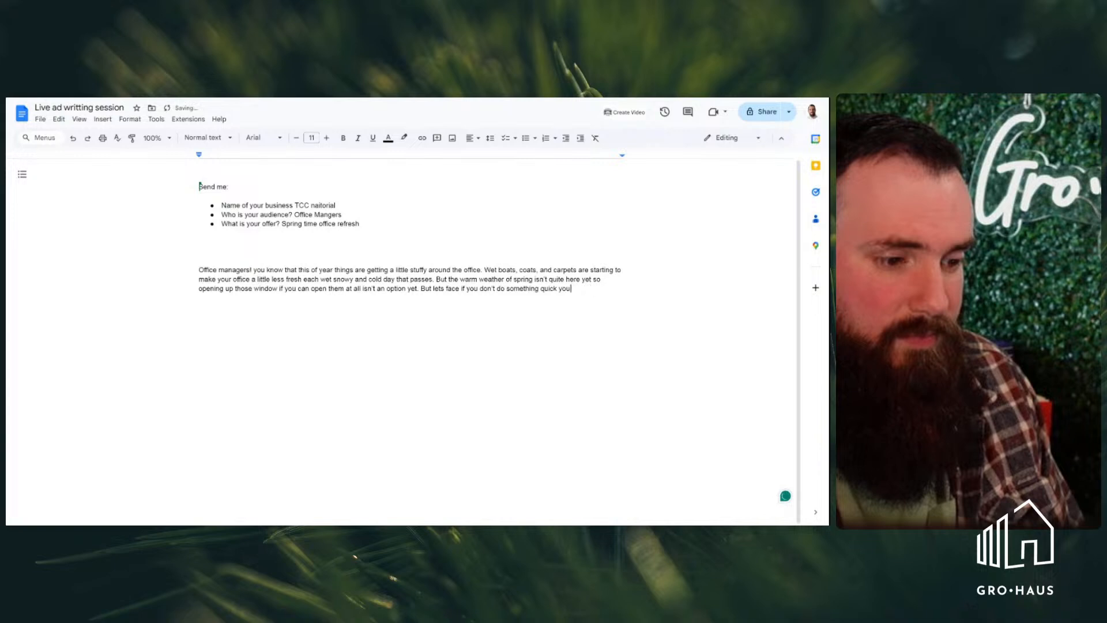
{"action": "key", "text": "BackSpace"}
{"action": "key", "text": "BackSpace"}
{"action": "key", "text": "BackSpace"}
{"action": "key", "text": "BackSpace"}
{"action": "key", "text": "BackSpace"}
{"action": "key", "text": "BackSpace"}
{"action": "key", "text": "BackSpace"}
{"action": "key", "text": "BackSpace"}
{"action": "key", "text": "BackSpace"}
{"action": "key", "text": "BackSpace"}
{"action": "key", "text": "BackSpace"}
{"action": "key", "text": "BackSpace"}
{"action": "key", "text": "BackSpace"}
{"action": "key", "text": "BackSpace"}
{"action": "key", "text": "BackSpace"}
{"action": "key", "text": "BackSpace"}
{"action": "key", "text": "BackSpace"}
{"action": "key", "text": "BackSpace"}
{"action": "key", "text": "BackSpace"}
{"action": "key", "text": "BackSpace"}
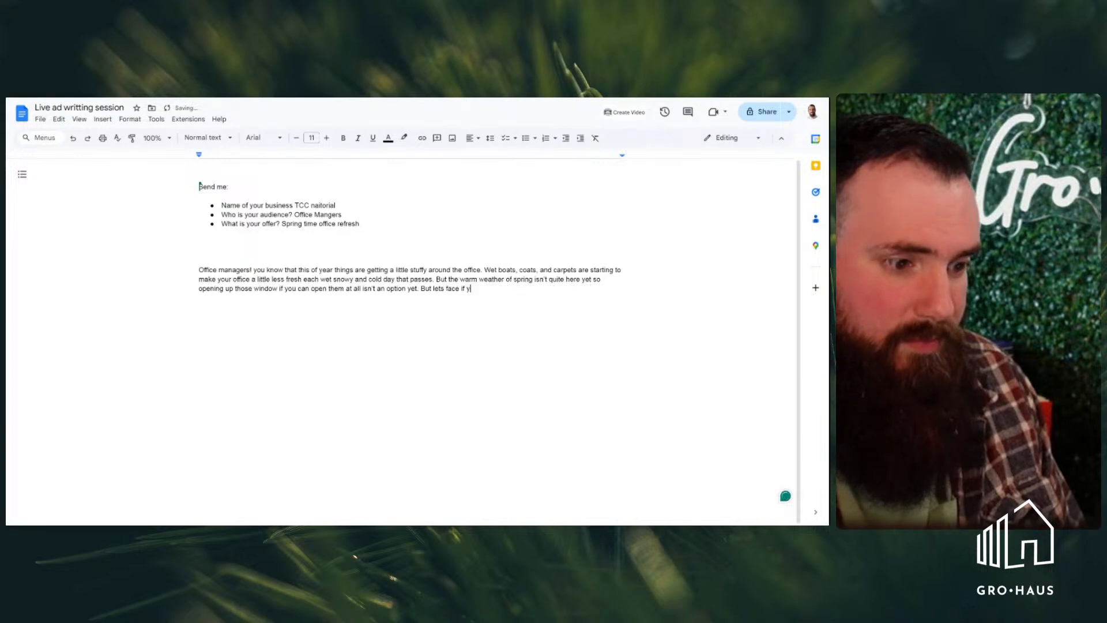
{"action": "key", "text": "BackSpace"}
{"action": "key", "text": "BackSpace"}
{"action": "key", "text": "BackSpace"}
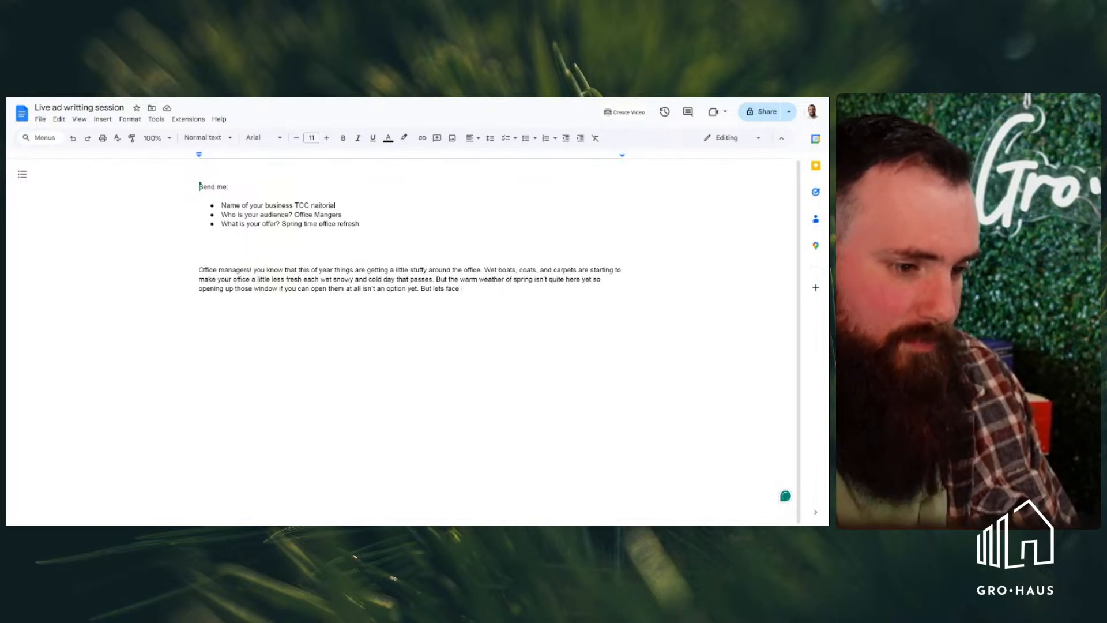
{"action": "type", "text": "it"}
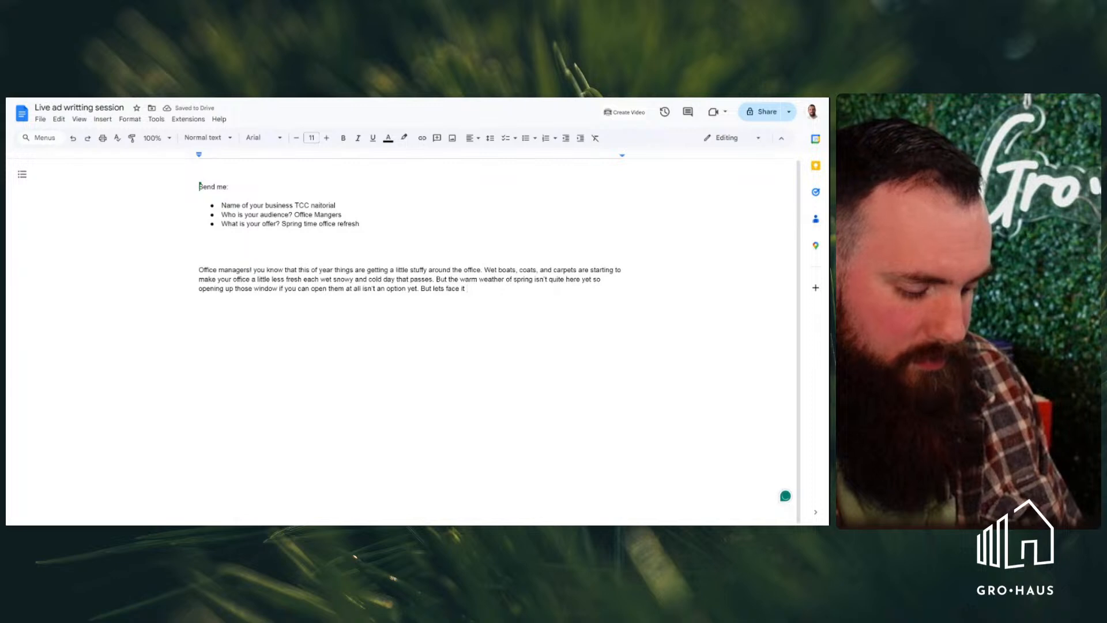
{"action": "key", "text": "BackSpace"}
{"action": "key", "text": "BackSpace"}
{"action": "key", "text": "BackSpace"}
{"action": "key", "text": "BackSpace"}
{"action": "key", "text": "BackSpace"}
{"action": "key", "text": "BackSpace"}
{"action": "key", "text": "BackSpace"}
{"action": "key", "text": "BackSpace"}
{"action": "key", "text": "BackSpace"}
{"action": "key", "text": "BackSpace"}
{"action": "key", "text": "BackSpace"}
{"action": "key", "text": "BackSpace"}
{"action": "key", "text": "BackSpace"}
{"action": "key", "text": "BackSpace"}
{"action": "key", "text": "BackSpace"}
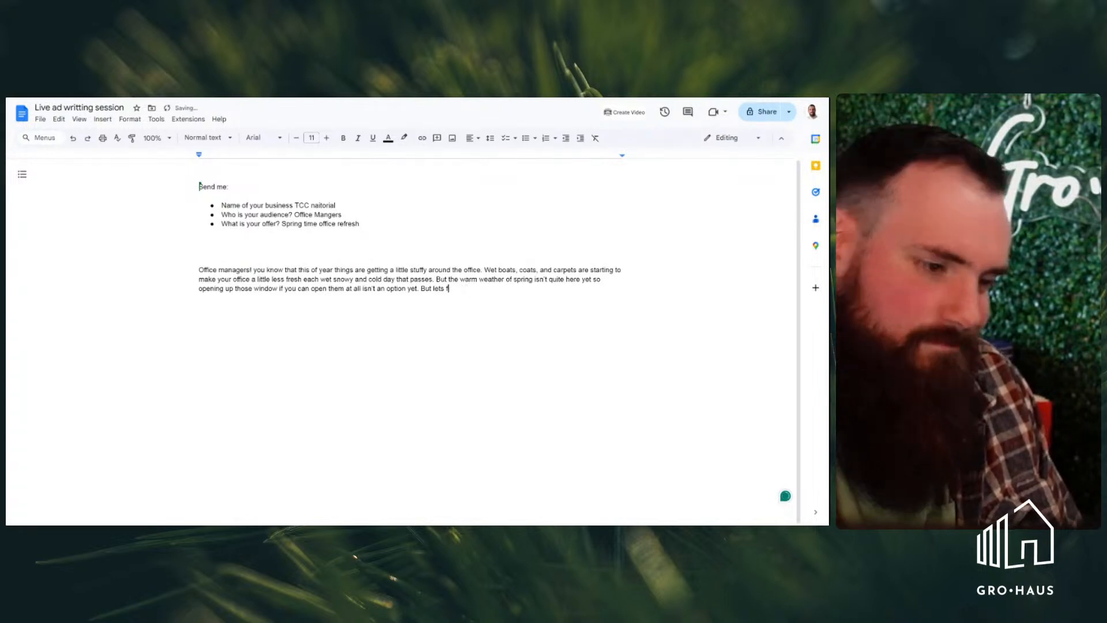
{"action": "key", "text": "BackSpace"}
{"action": "key", "text": "BackSpace"}
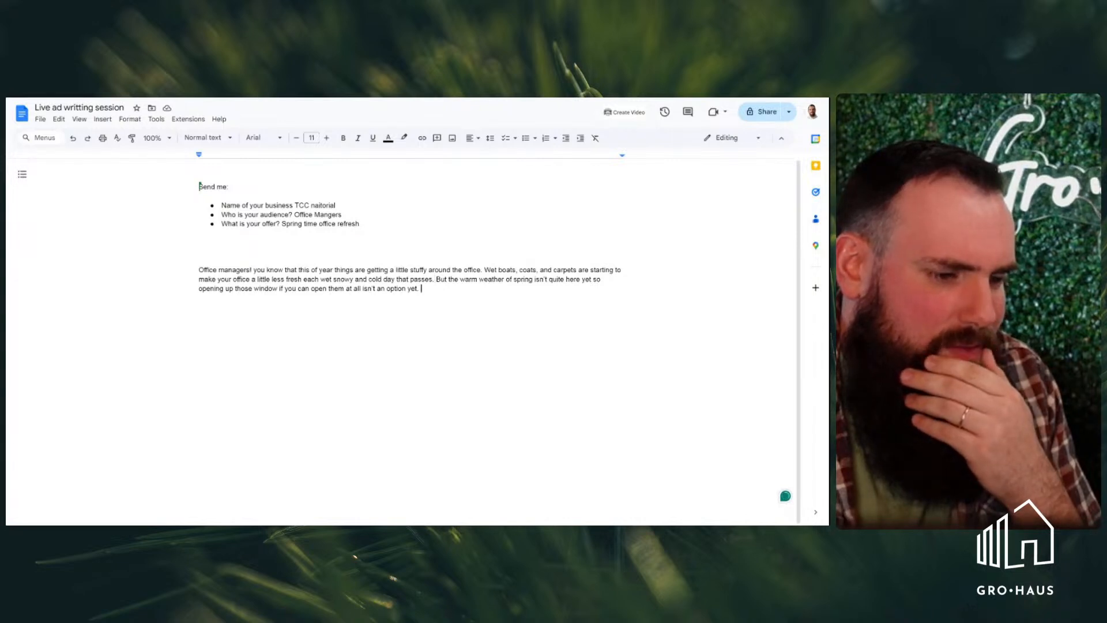
Begin a fourth sentence in the ad paragraph with "Plus every is sick and"
{"action": "type", "text": "pLU"}
{"action": "key", "text": "BackSpace"}
{"action": "key", "text": "BackSpace"}
{"action": "key", "text": "BackSpace"}
{"action": "type", "text": "Plus "}
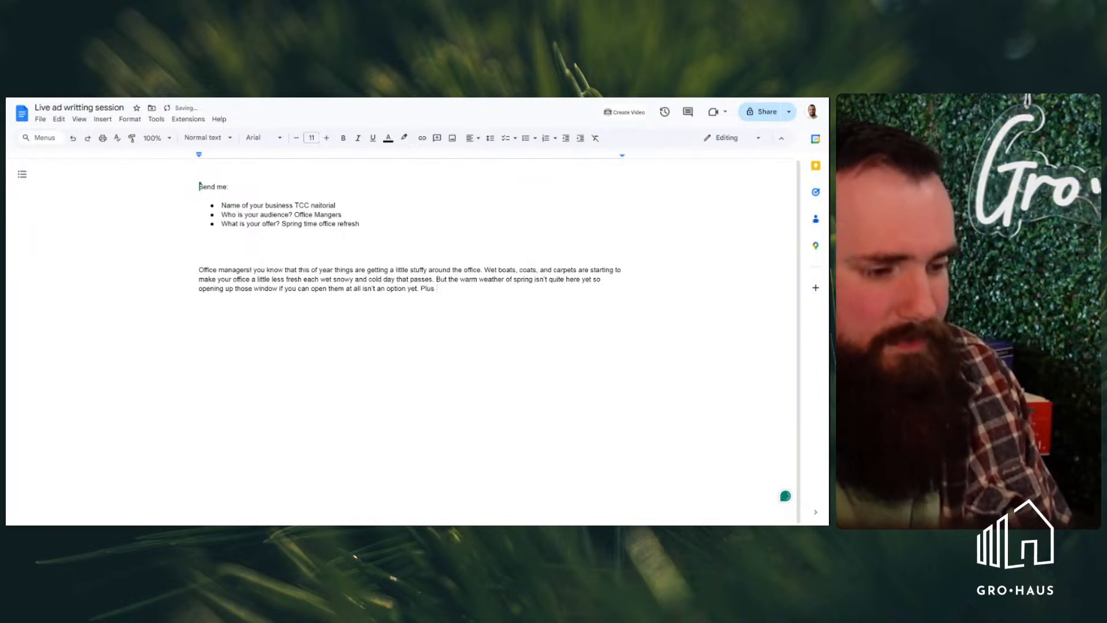
{"action": "type", "text": "every"}
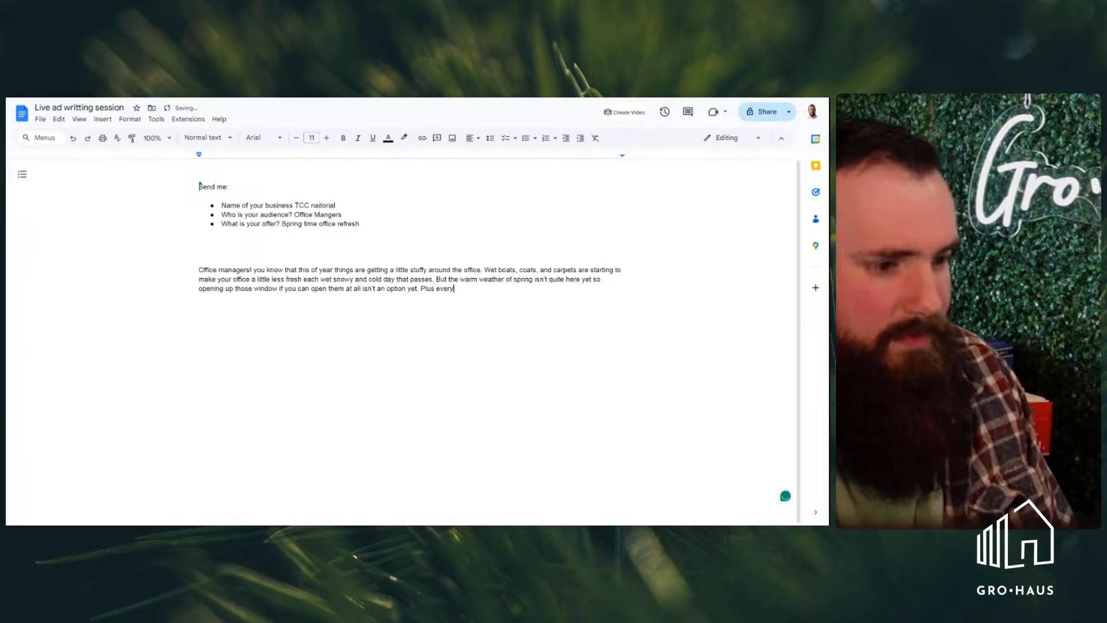
{"action": "type", "text": "is sick and yo"}
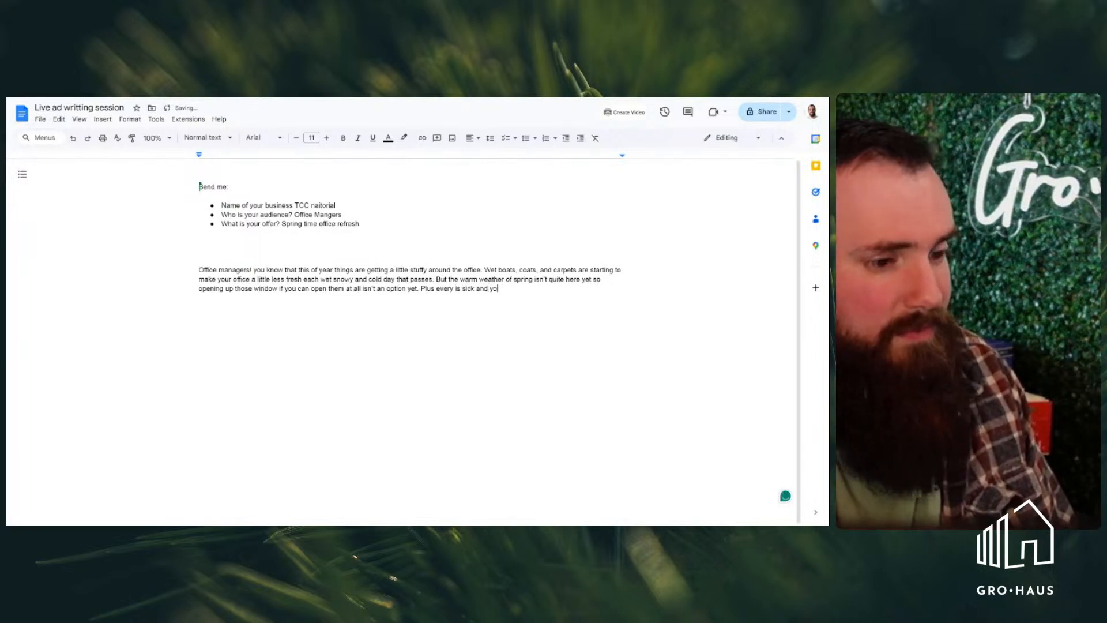
{"action": "key", "text": "BackSpace"}
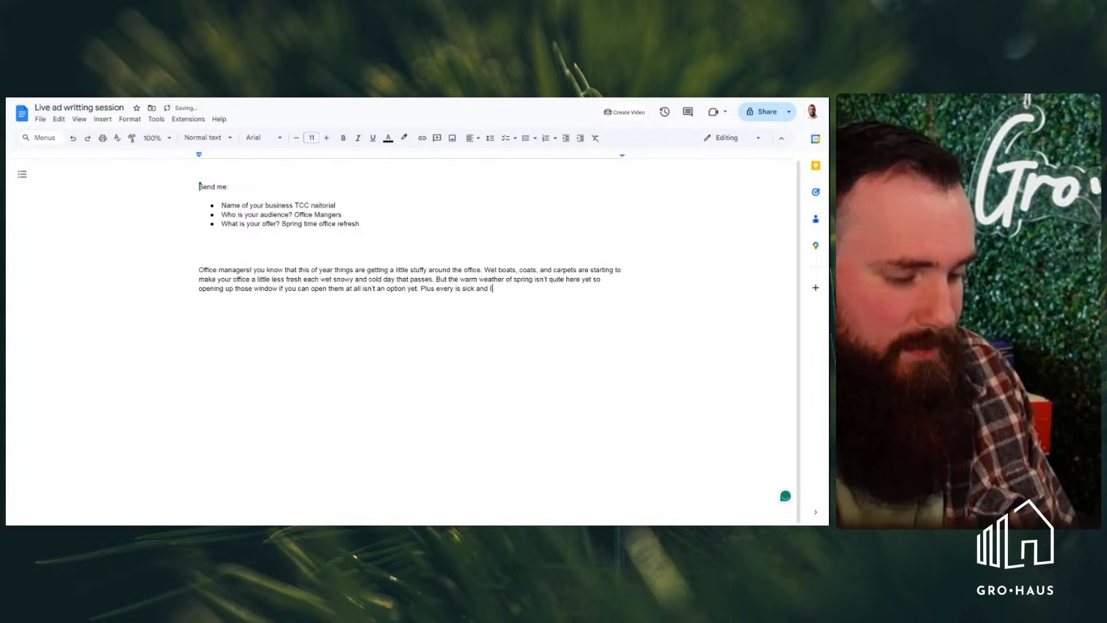
{"action": "type", "text": "I'm sure you've spen"}
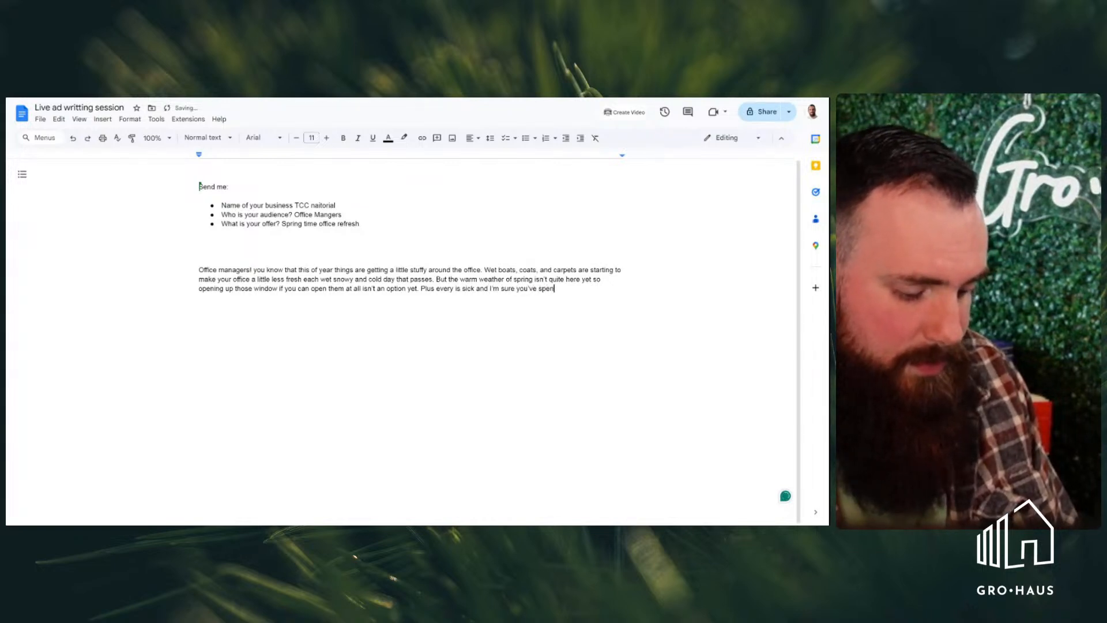
{"action": "type", "text": "t some"}
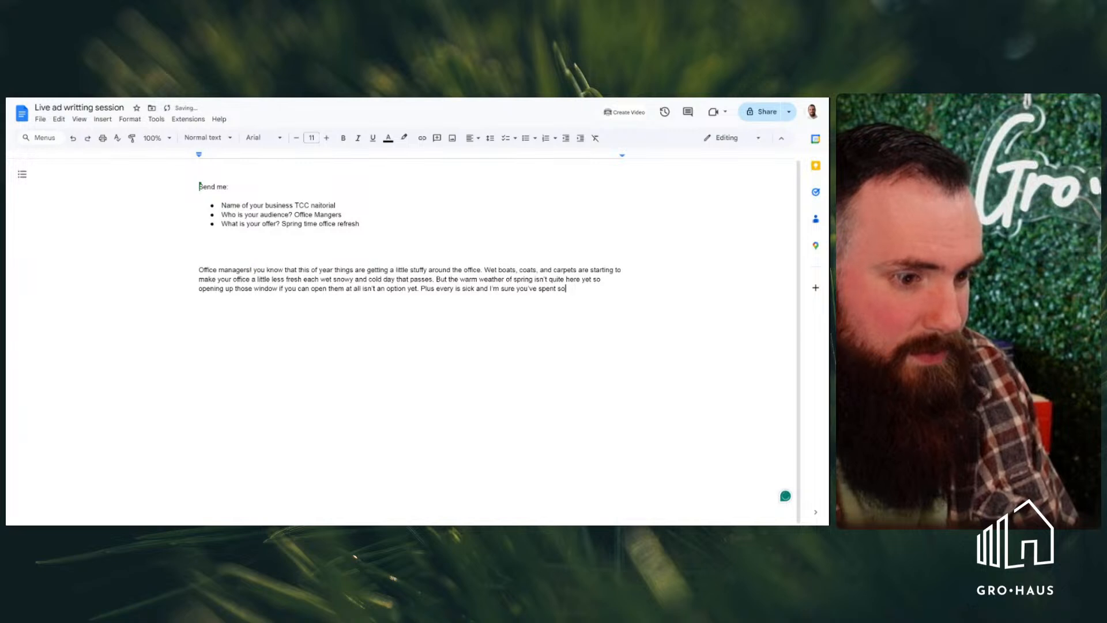
{"action": "key", "text": "BackSpace"}
{"action": "key", "text": "BackSpace"}
{"action": "key", "text": "BackSpace"}
{"action": "key", "text": "BackSpace"}
{"action": "key", "text": "BackSpace"}
{"action": "key", "text": "BackSpace"}
{"action": "key", "text": "BackSpace"}
{"action": "key", "text": "BackSpace"}
{"action": "key", "text": "BackSpace"}
{"action": "key", "text": "BackSpace"}
{"action": "key", "text": "BackSpace"}
{"action": "key", "text": "BackSpace"}
{"action": "key", "text": "BackSpace"}
{"action": "key", "text": "BackSpace"}
{"action": "key", "text": "BackSpace"}
{"action": "key", "text": "BackSpace"}
{"action": "key", "text": "BackSpace"}
{"action": "key", "text": "BackSpace"}
{"action": "key", "text": "BackSpace"}
{"action": "key", "text": "BackSpace"}
Continue the fourth sentence with "it must seem like"
{"action": "type", "text": "it muyst"}
{"action": "key", "text": "BackSpace"}
{"action": "key", "text": "BackSpace"}
{"action": "key", "text": "BackSpace"}
{"action": "key", "text": "BackSpace"}
{"action": "type", "text": "st seem like the f"}
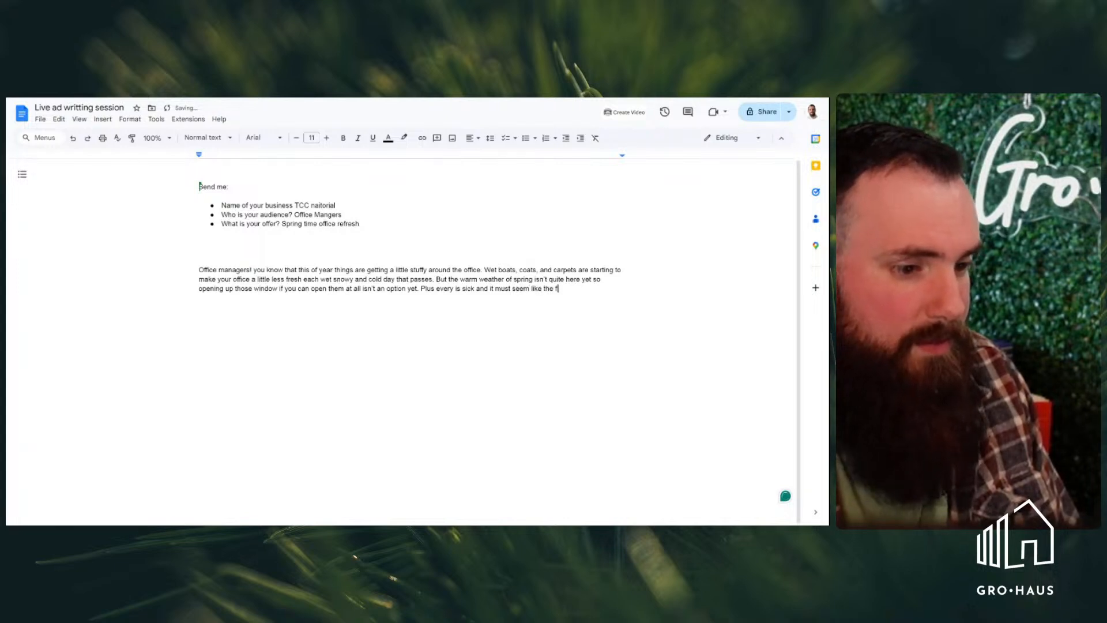
{"action": "type", "text": "lu is hiding behind"}
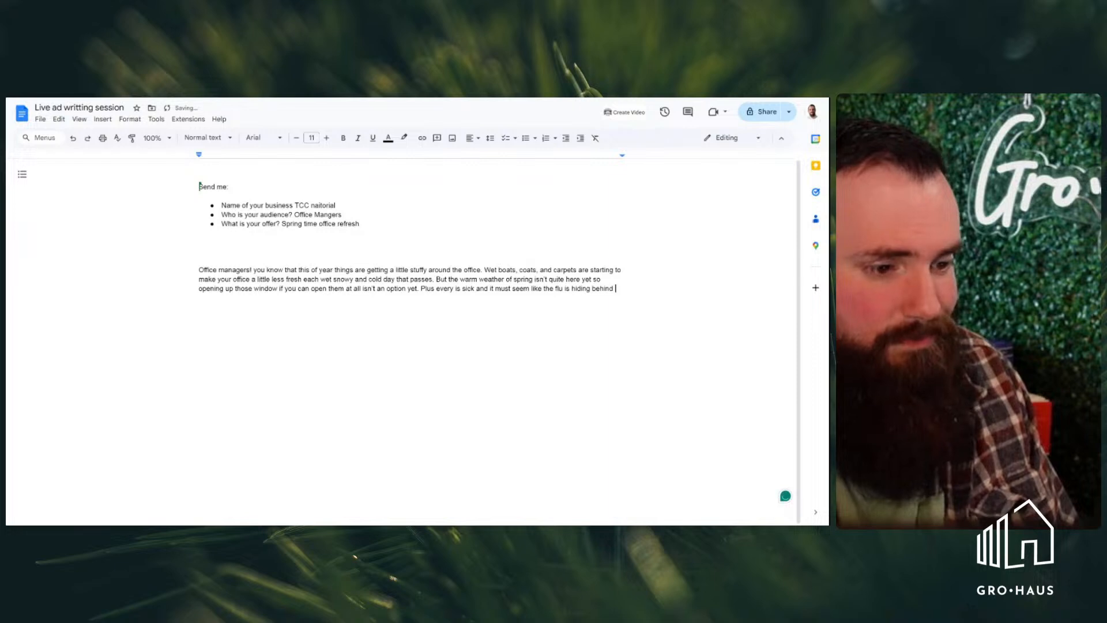
{"action": "type", "text": " eve"}
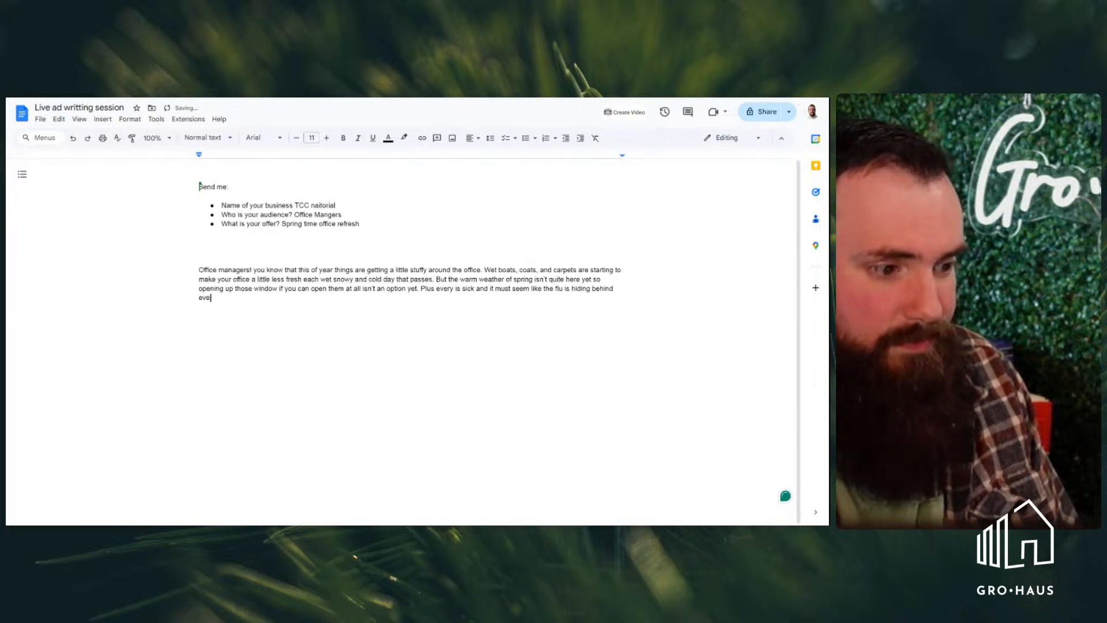
{"action": "type", "text": "ry "}
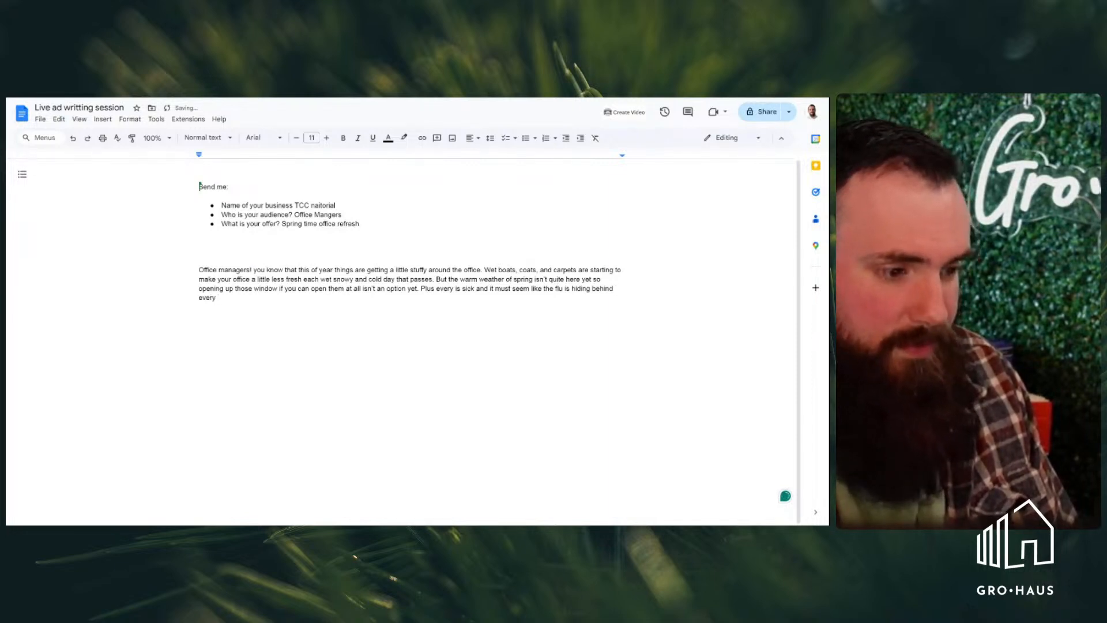
{"action": "type", "text": "cubicl"}
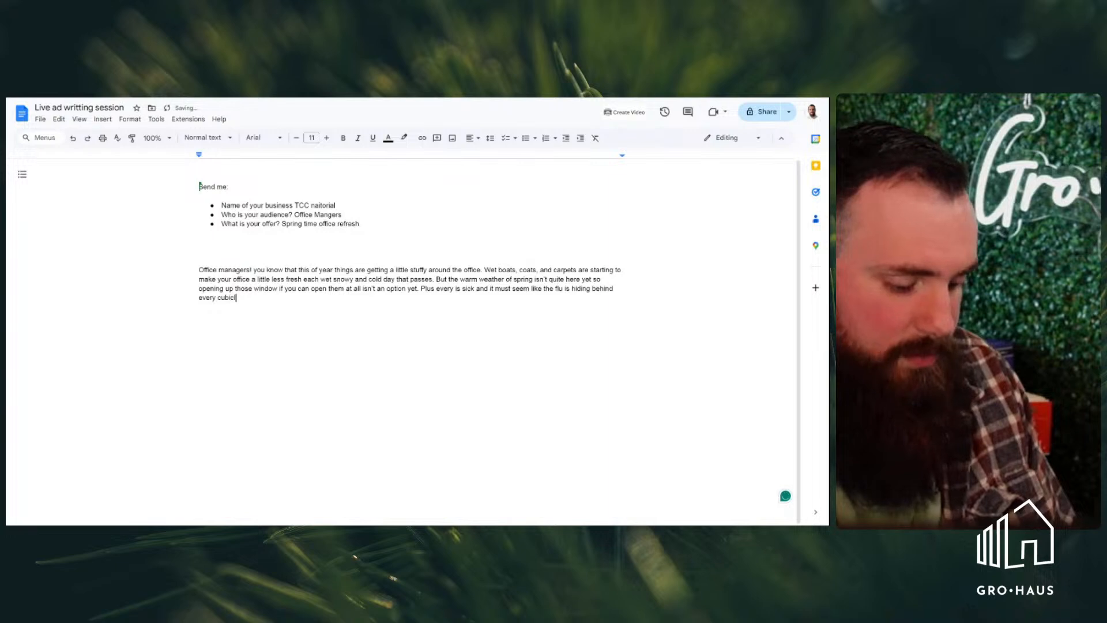
{"action": "type", "text": "e just waiting to"}
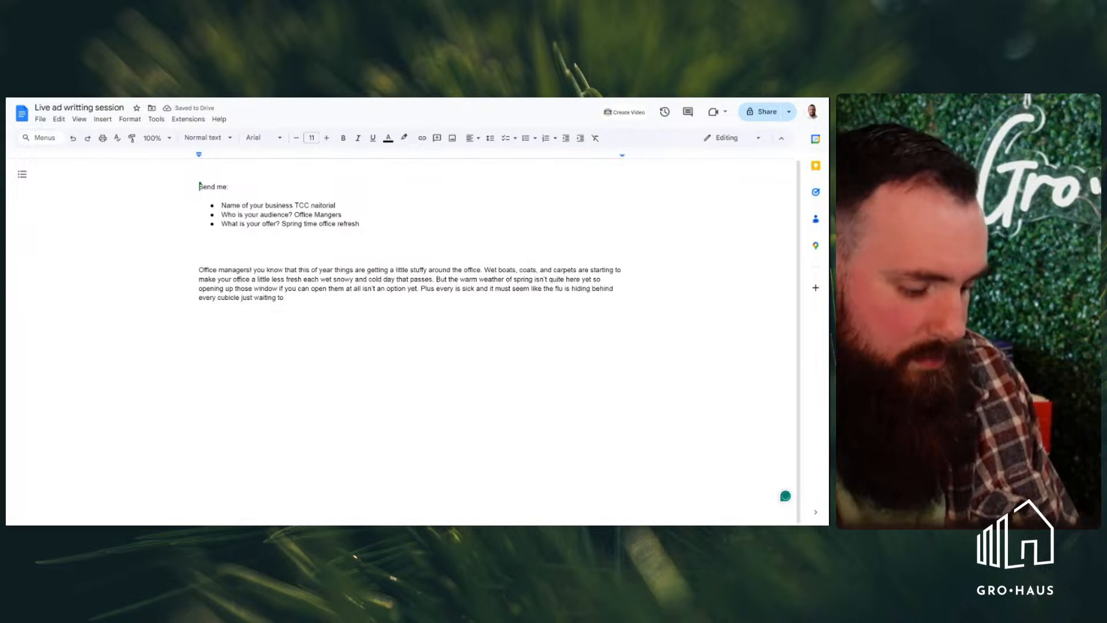
{"action": "type", "text": "infect the"}
{"action": "key", "text": "BackSpace"}
{"action": "key", "text": "BackSpace"}
{"action": "key", "text": "BackSpace"}
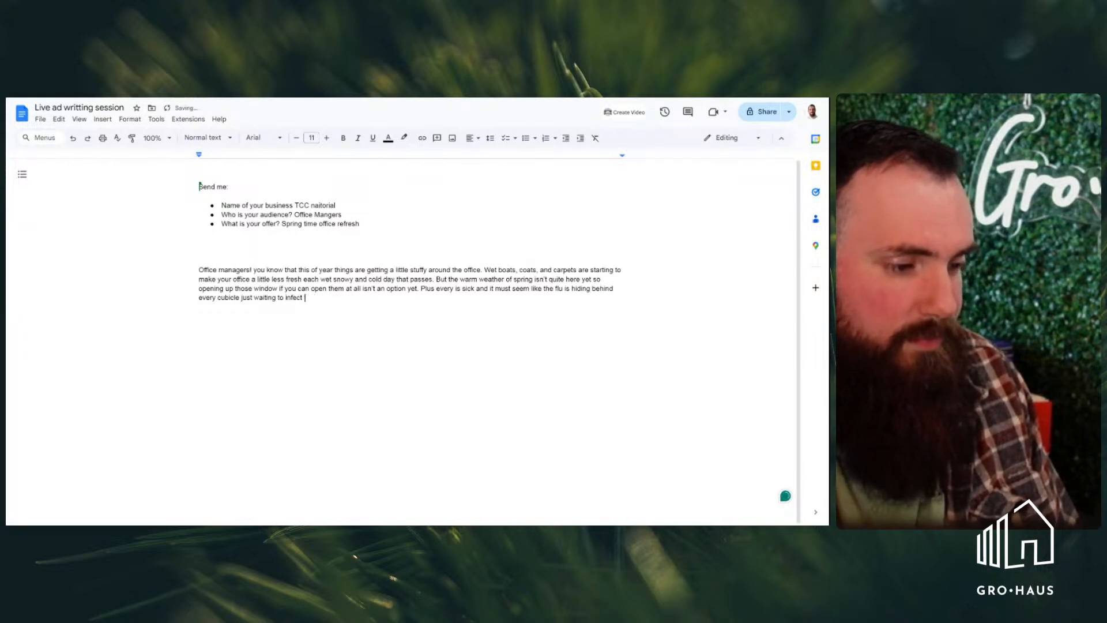
{"action": "key", "text": "BackSpace"}
{"action": "key", "text": "BackSpace"}
{"action": "key", "text": "BackSpace"}
{"action": "key", "text": "BackSpace"}
{"action": "key", "text": "BackSpace"}
{"action": "key", "text": "BackSpace"}
{"action": "key", "text": "BackSpace"}
{"action": "key", "text": "BackSpace"}
{"action": "key", "text": "BackSpace"}
{"action": "key", "text": "BackSpace"}
{"action": "key", "text": "BackSpace"}
{"action": "key", "text": "BackSpace"}
{"action": "key", "text": "BackSpace"}
{"action": "key", "text": "BackSpace"}
{"action": "key", "text": "BackSpace"}
{"action": "key", "text": "BackSpace"}
{"action": "key", "text": "BackSpace"}
{"action": "key", "text": "BackSpace"}
{"action": "key", "text": "BackSpace"}
{"action": "key", "text": "BackSpace"}
{"action": "key", "text": "BackSpace"}
{"action": "key", "text": "BackSpace"}
{"action": "key", "text": "BackSpace"}
{"action": "key", "text": "BackSpace"}
End the fourth sentence after "cubicle" and add the sentence "Wouldn't it be noise to get a fresh start."
{"action": "type", "text": ". Wo"}
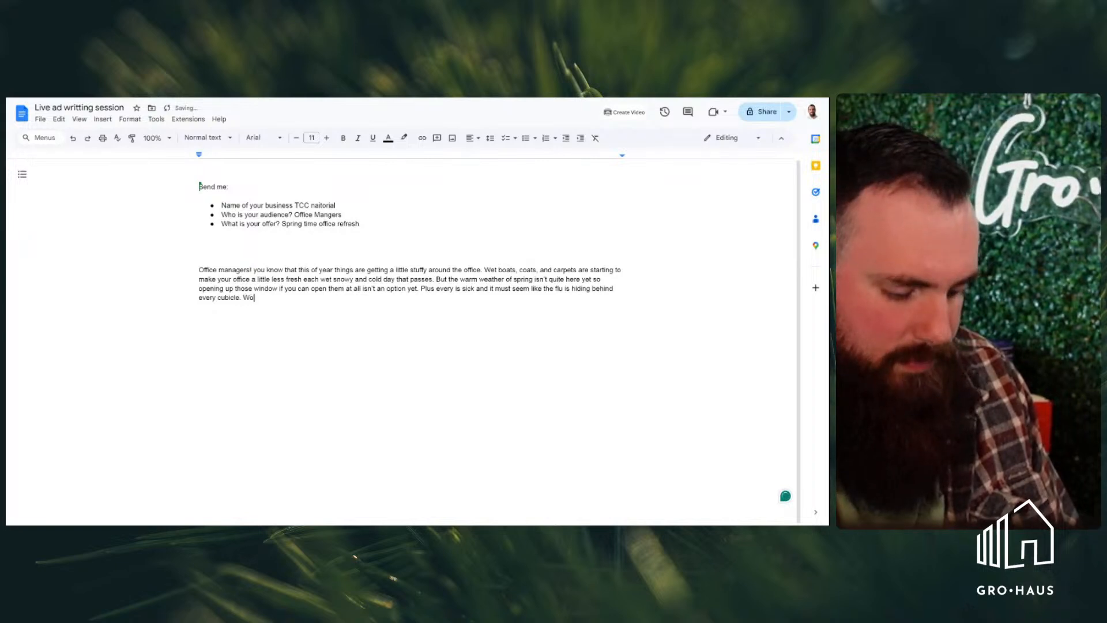
{"action": "type", "text": "uldn't it "}
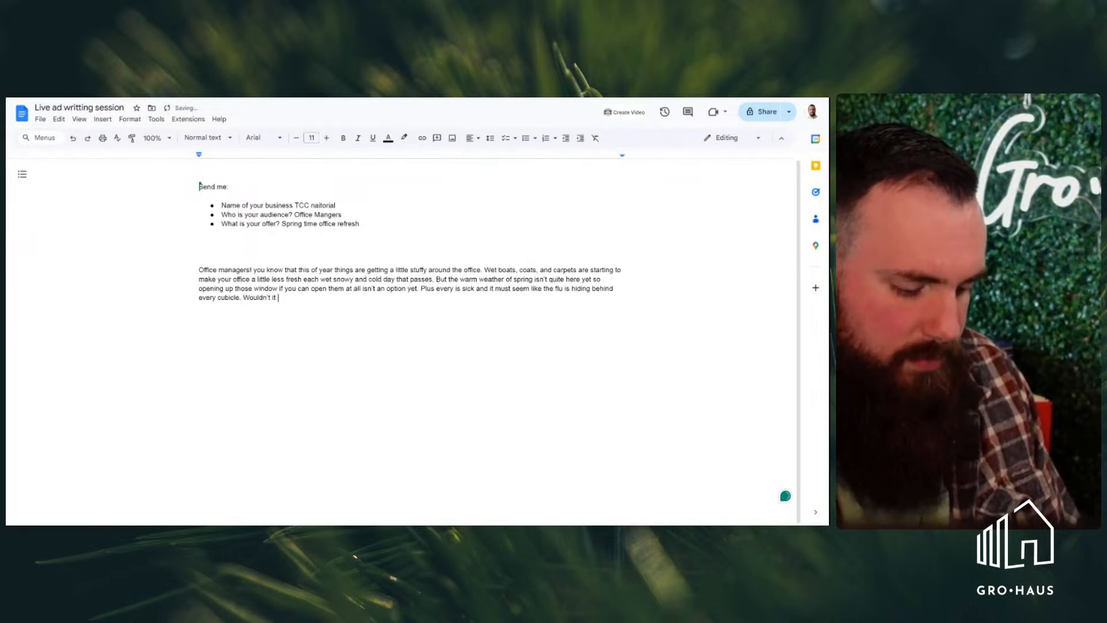
{"action": "type", "text": "be noise to get "}
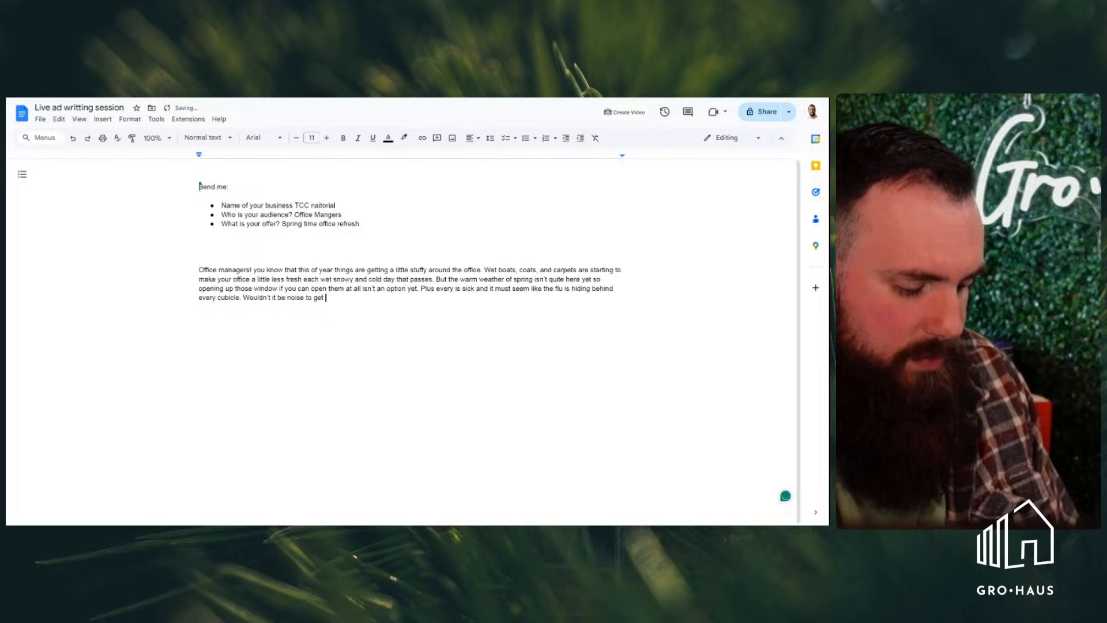
{"action": "type", "text": "a fresh star"}
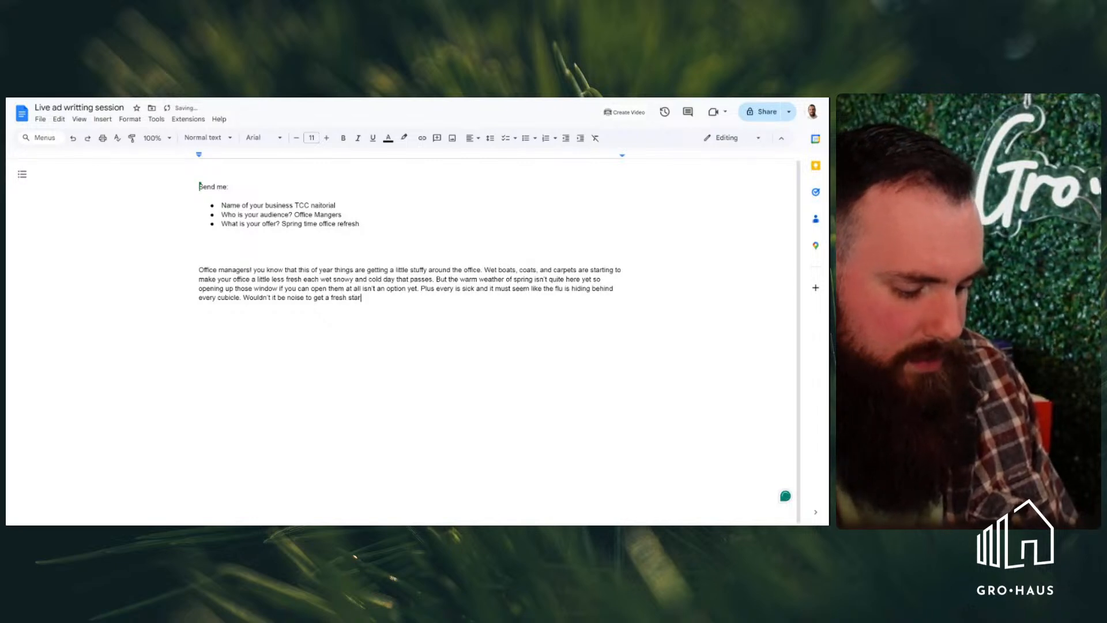
{"action": "type", "text": "t."}
Start a second paragraph below the first with "My name's", the speaker's first name and "and"
{"action": "key", "text": "Return"}
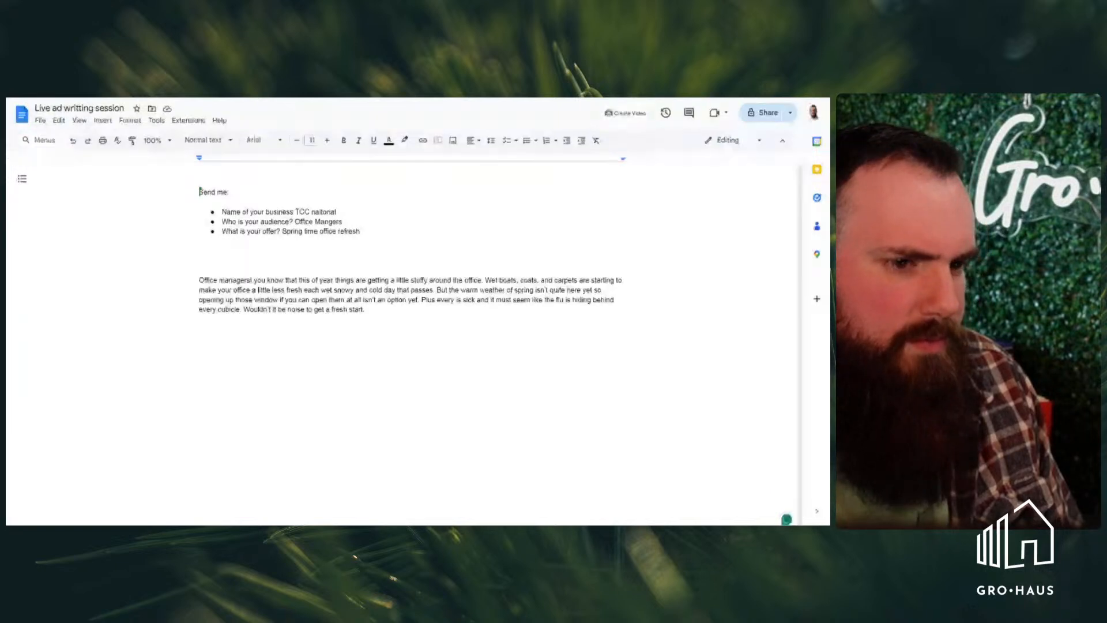
{"action": "key", "text": "Return"}
{"action": "key", "text": "Return"}
{"action": "type", "text": "My na"}
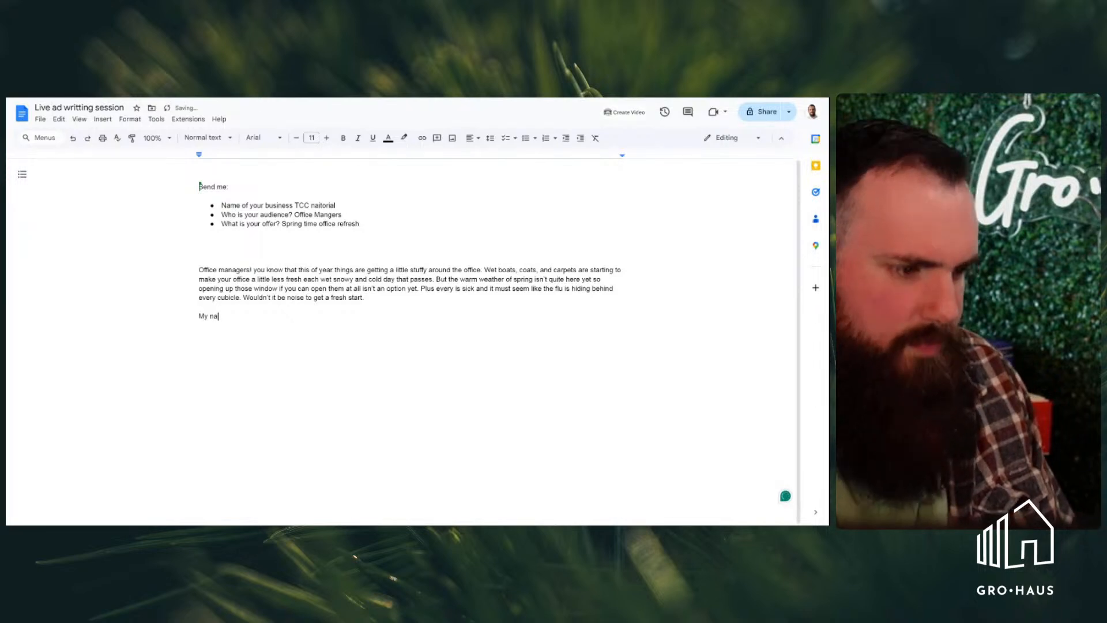
{"action": "type", "text": "m"}
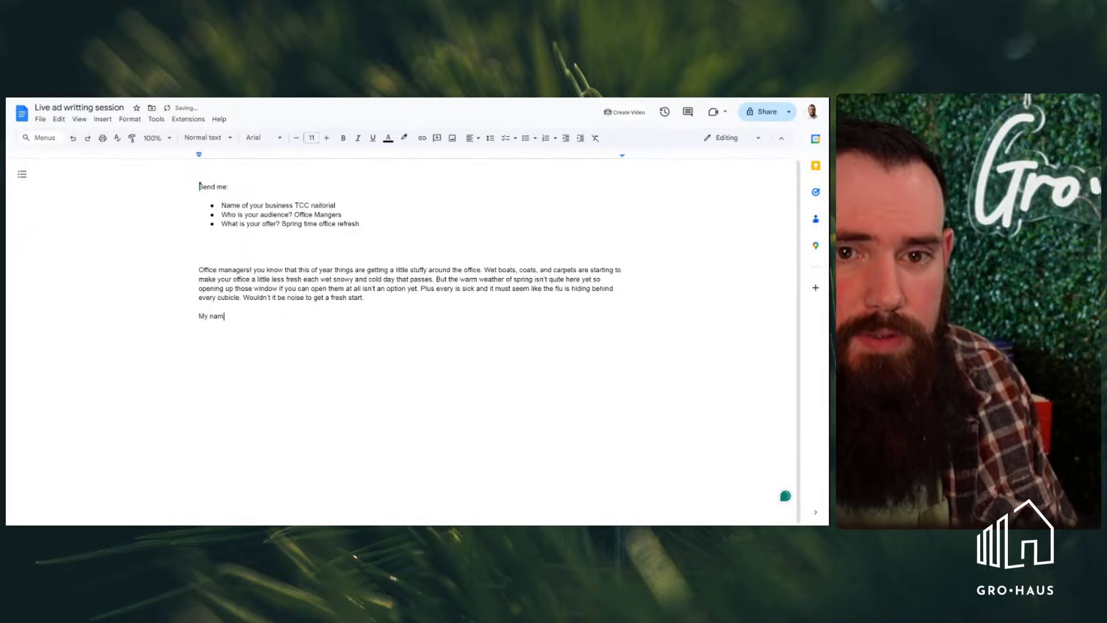
{"action": "type", "text": "e's"}
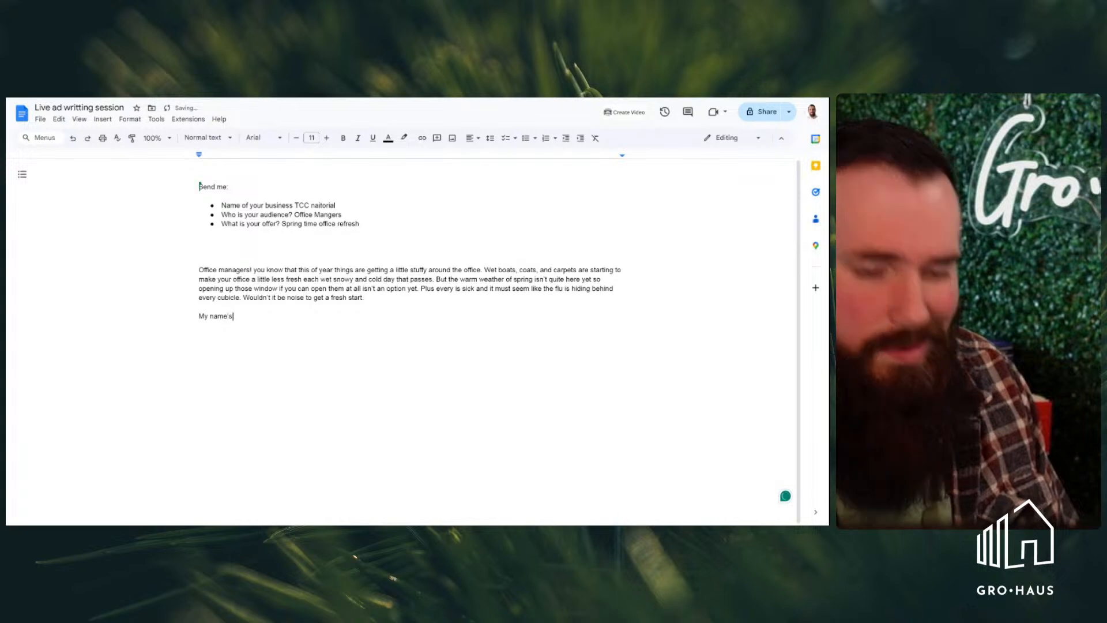
{"action": "type", "text": " daniel and "}
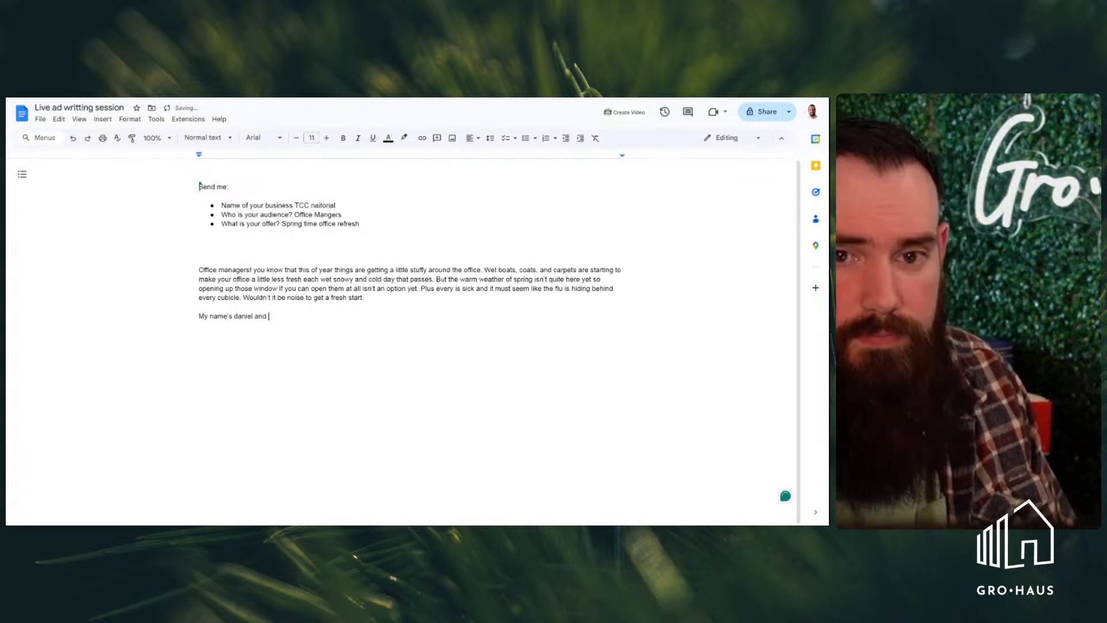
{"action": "type", "text": "for the past"}
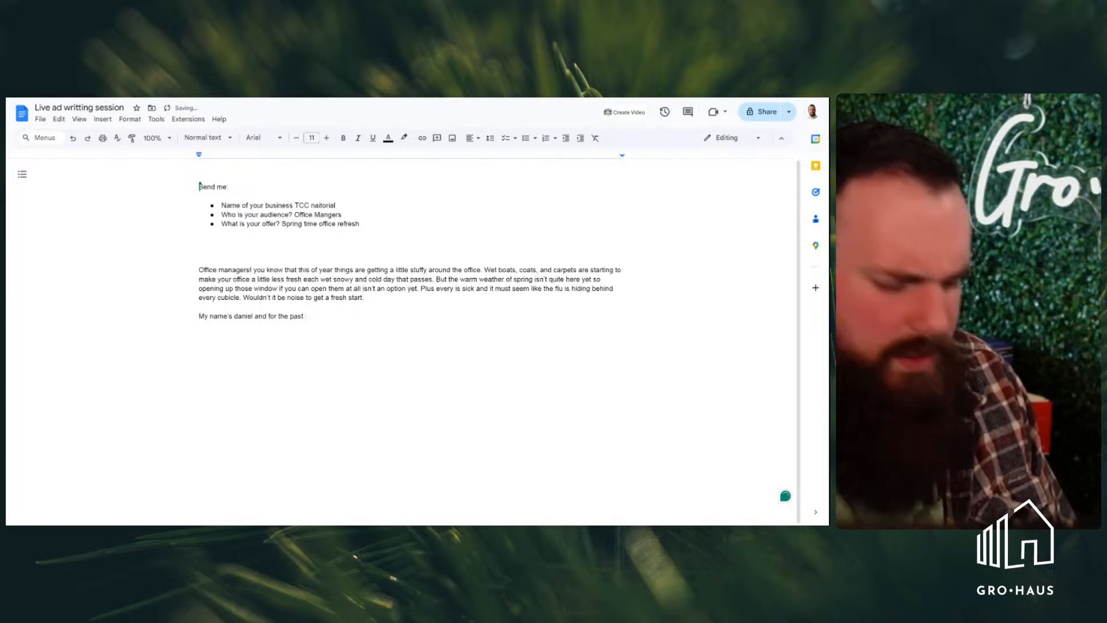
{"action": "type", "text": " ten year I"}
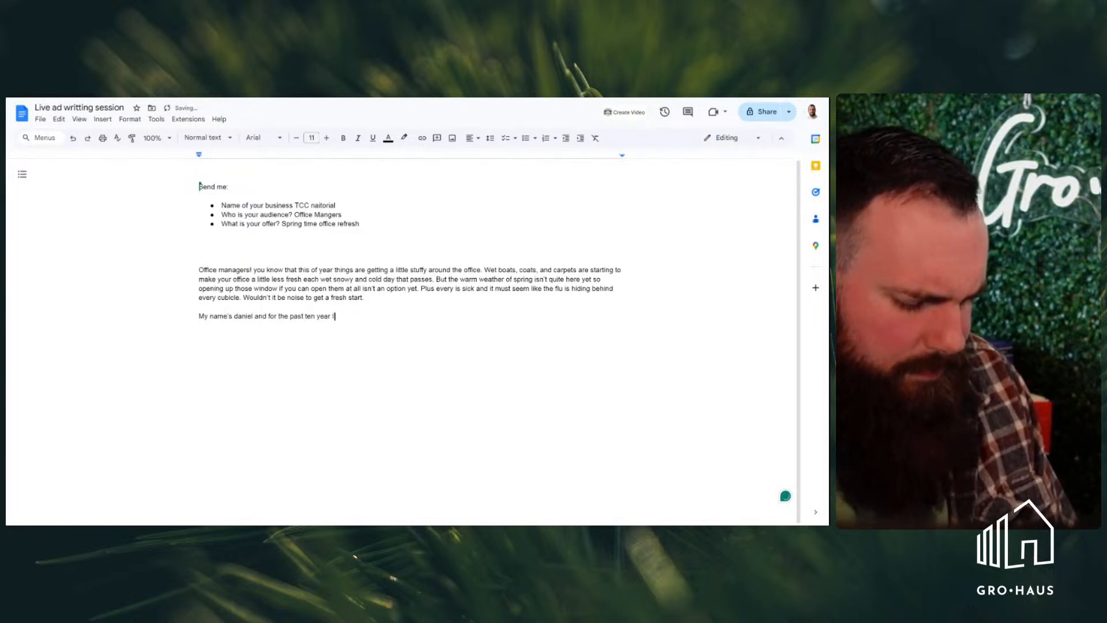
{"action": "type", "text": "'ve been helping NJ "}
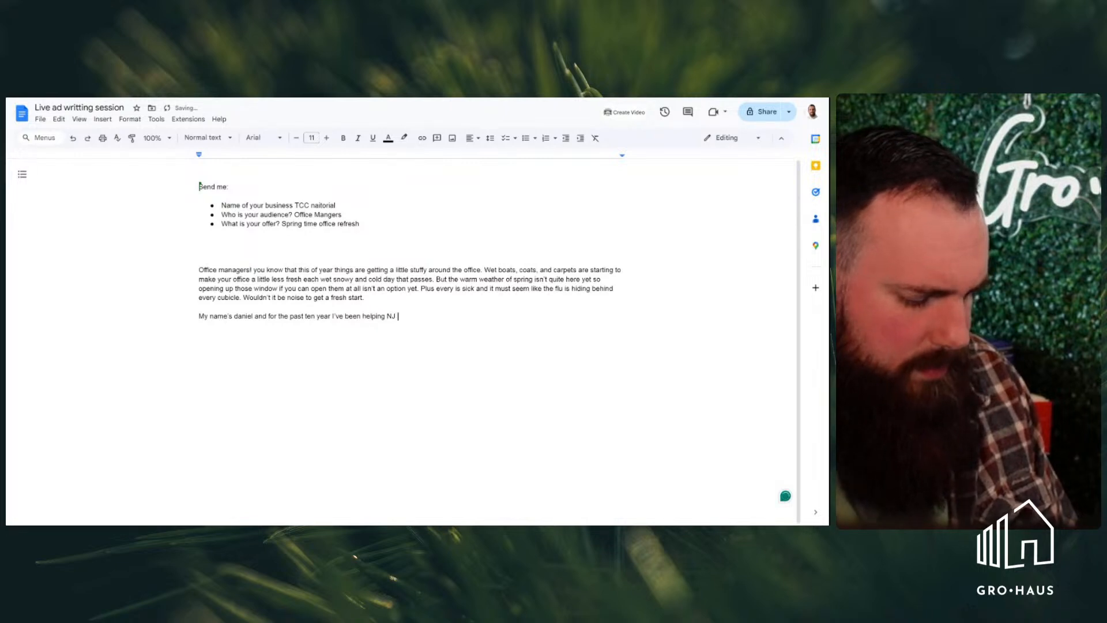
{"action": "type", "text": "office manager avo"}
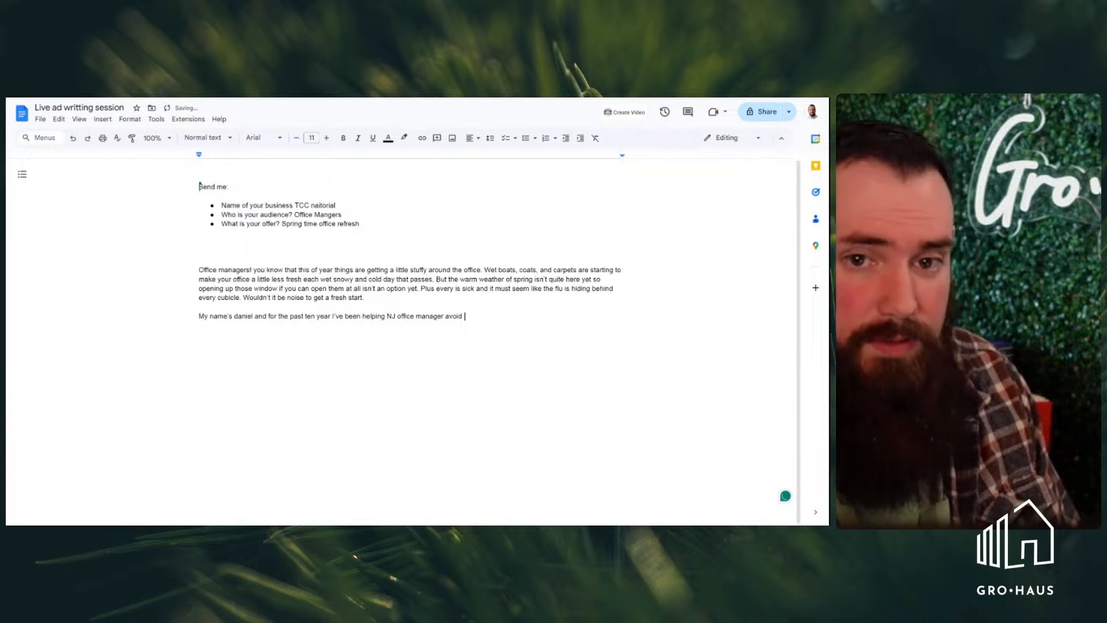
Replace "avoid" at the end of the introduction sentence with "freshen up their spaces"
{"action": "key", "text": "BackSpace"}
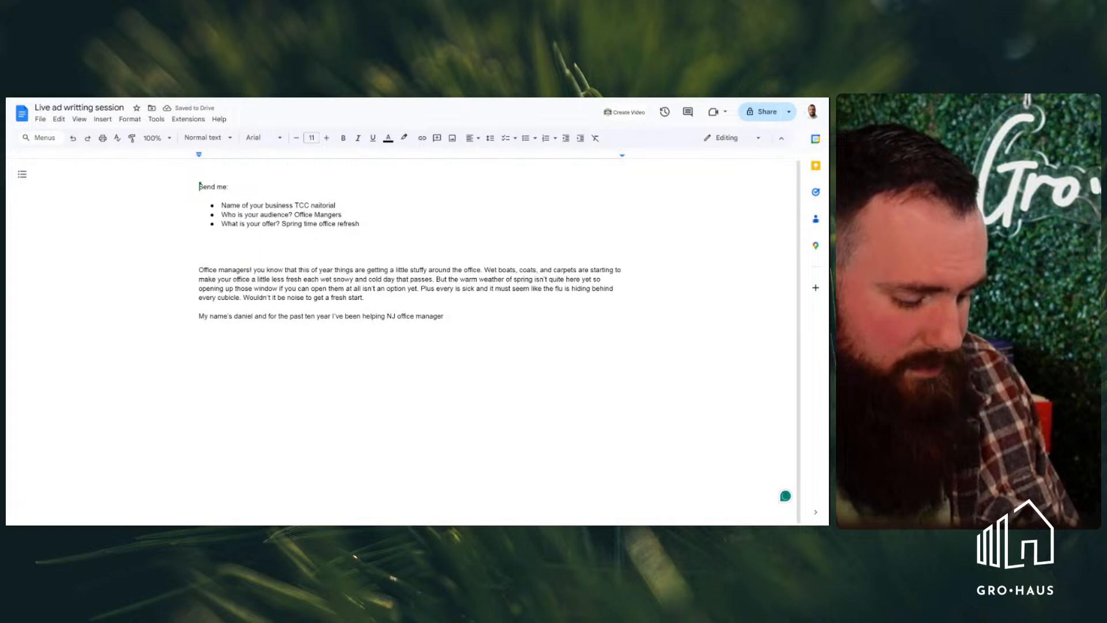
{"action": "type", "text": "freshen "}
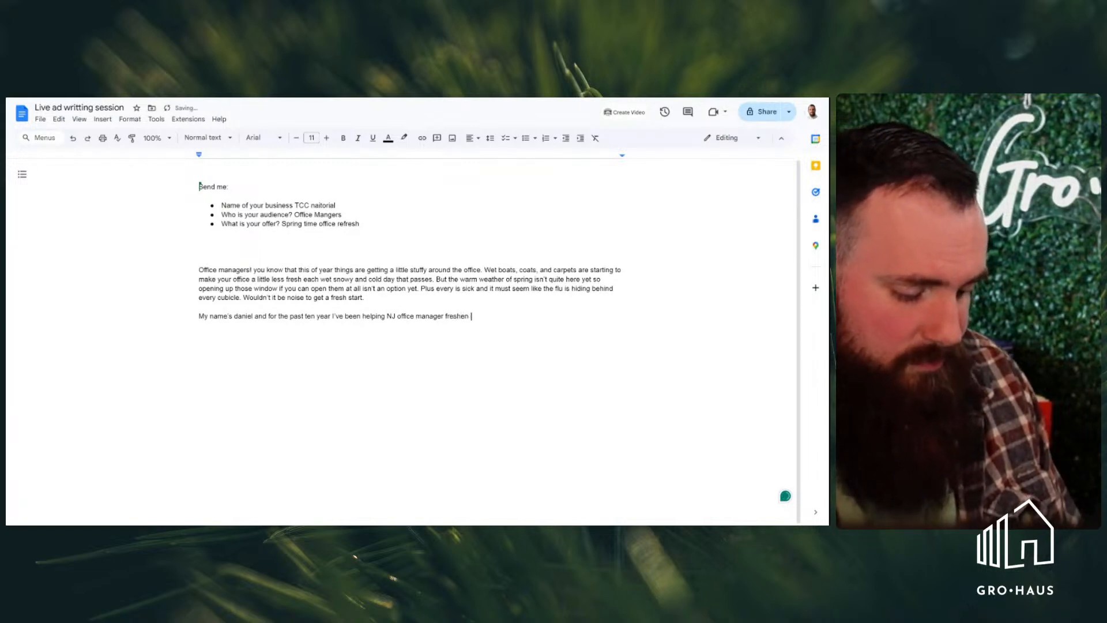
{"action": "type", "text": "up th"}
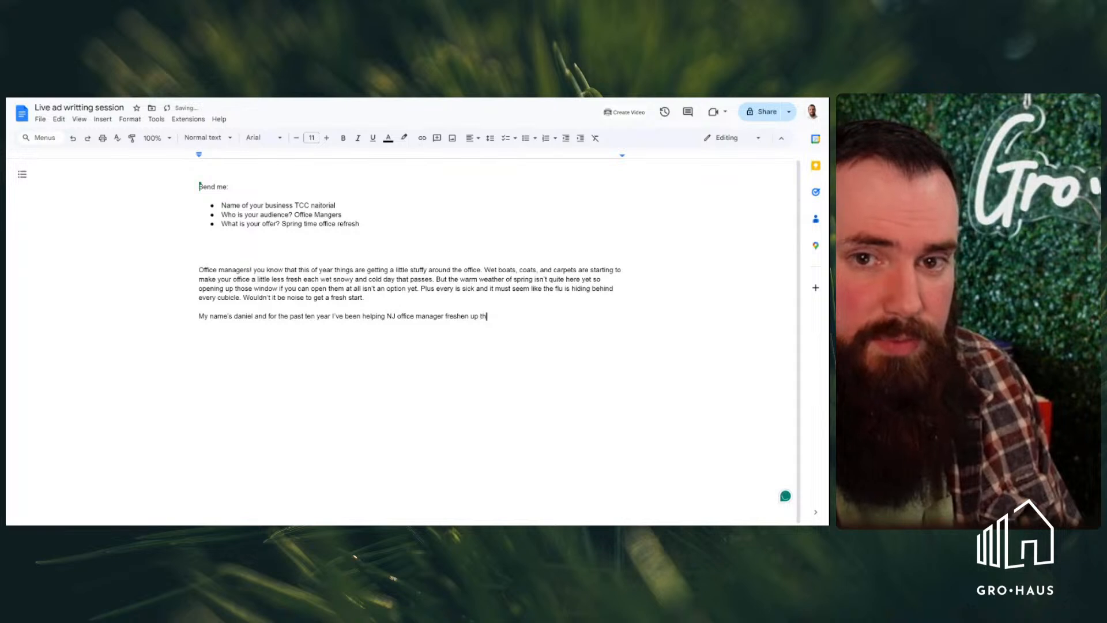
{"action": "type", "text": "eir"}
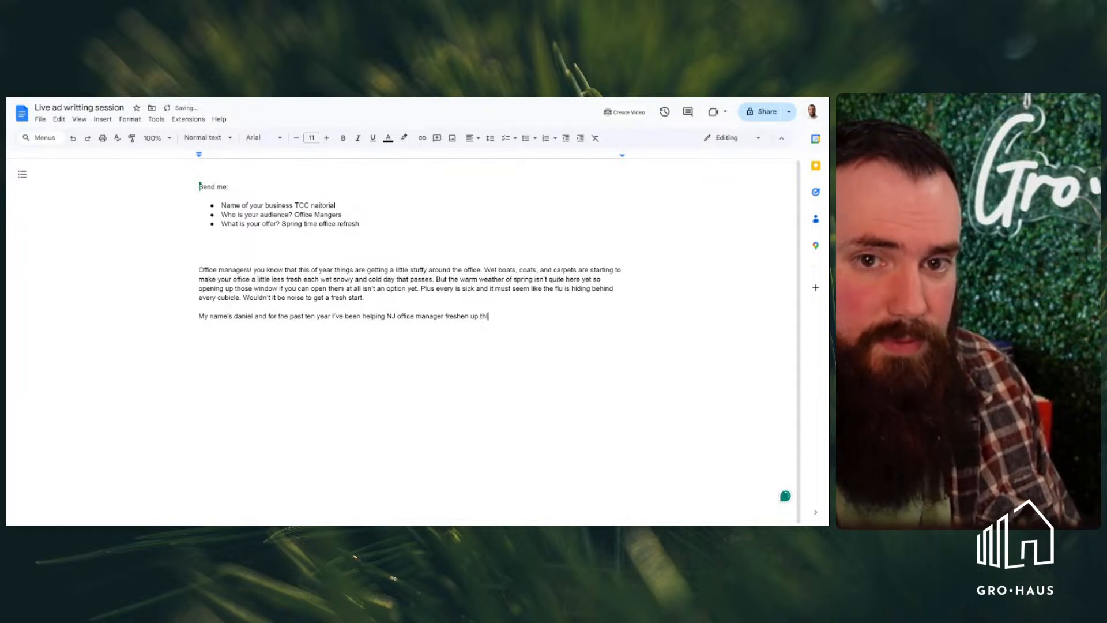
{"action": "type", "text": " spa"}
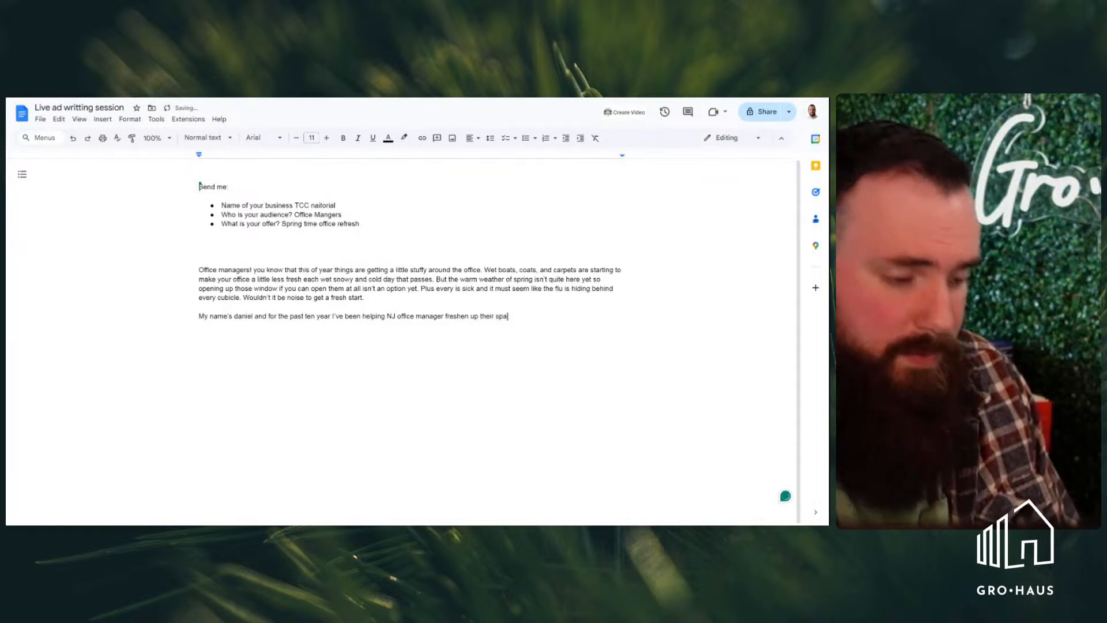
{"action": "type", "text": "ces"}
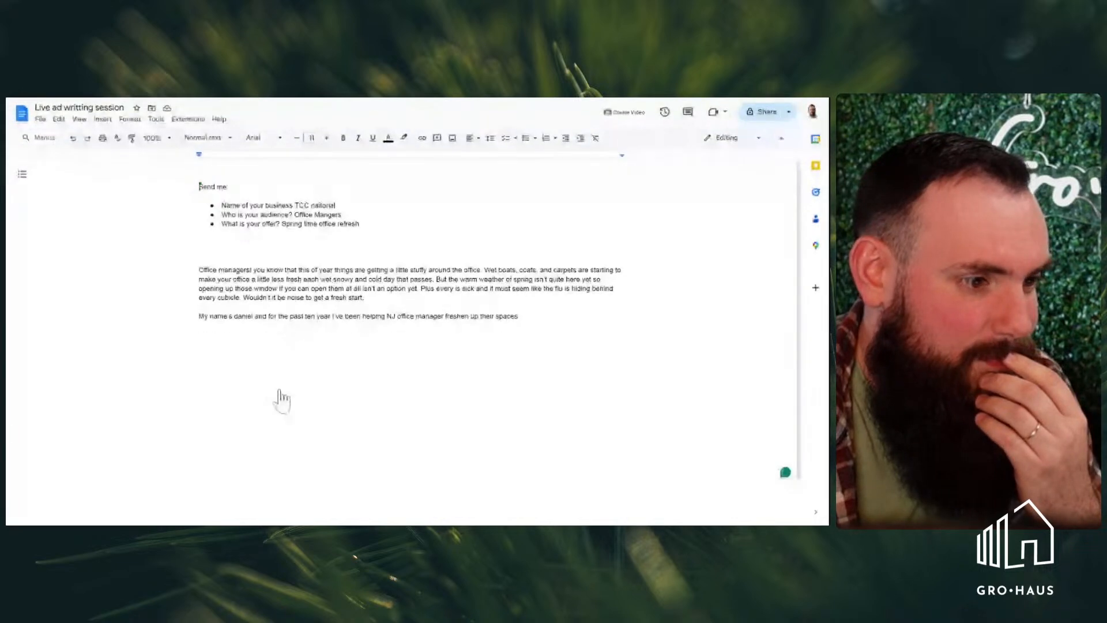
{"action": "key", "text": "BackSpace"}
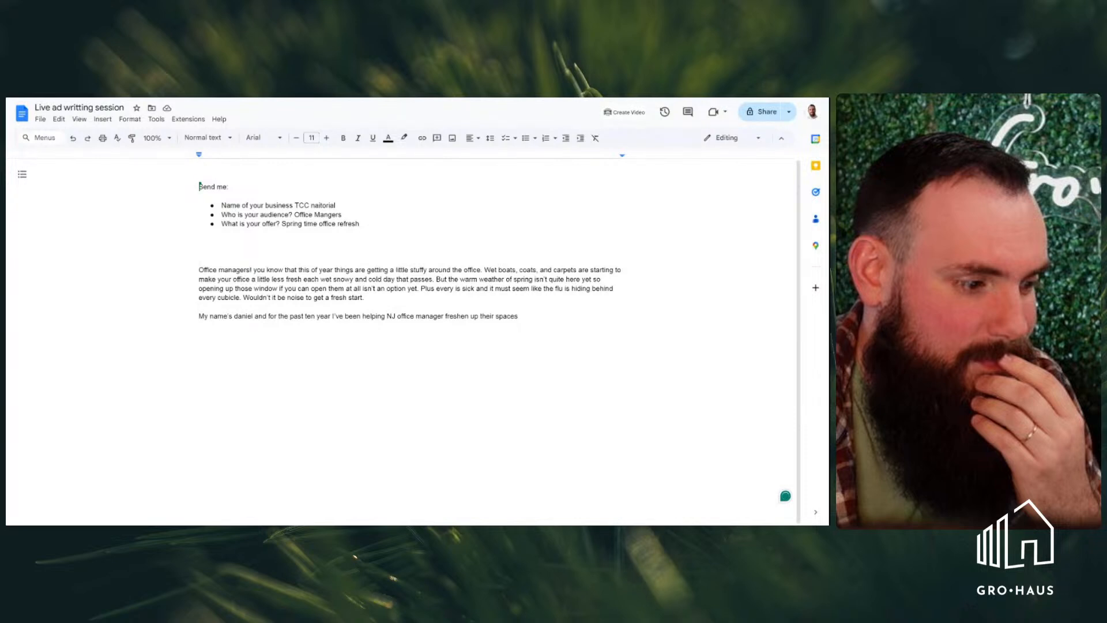
{"action": "key", "text": "BackSpace"}
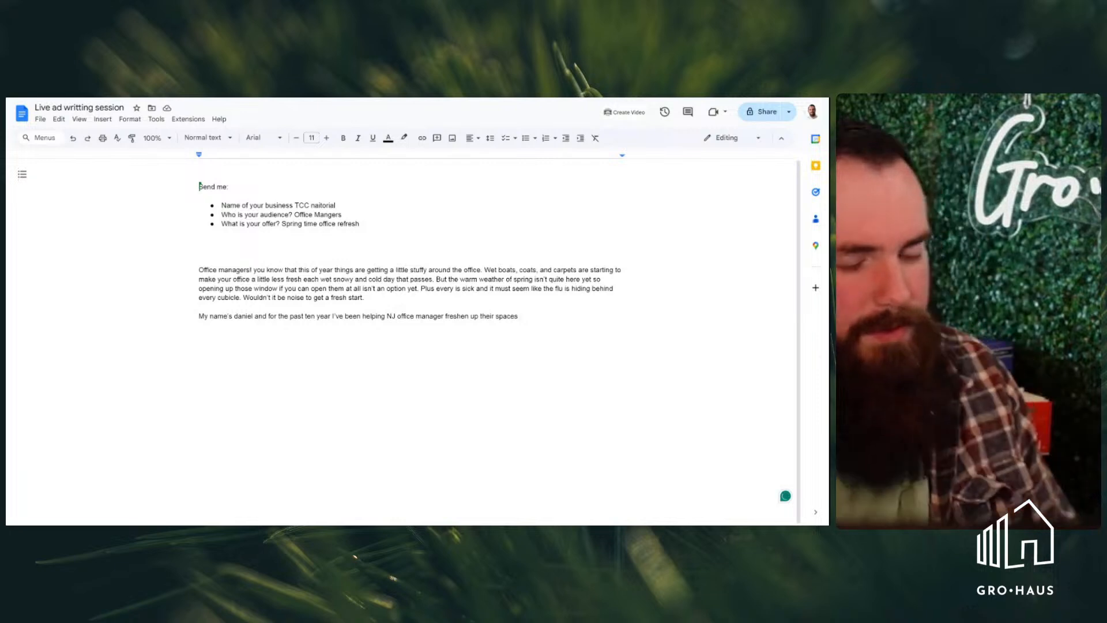
{"action": "type", "text": ". With "}
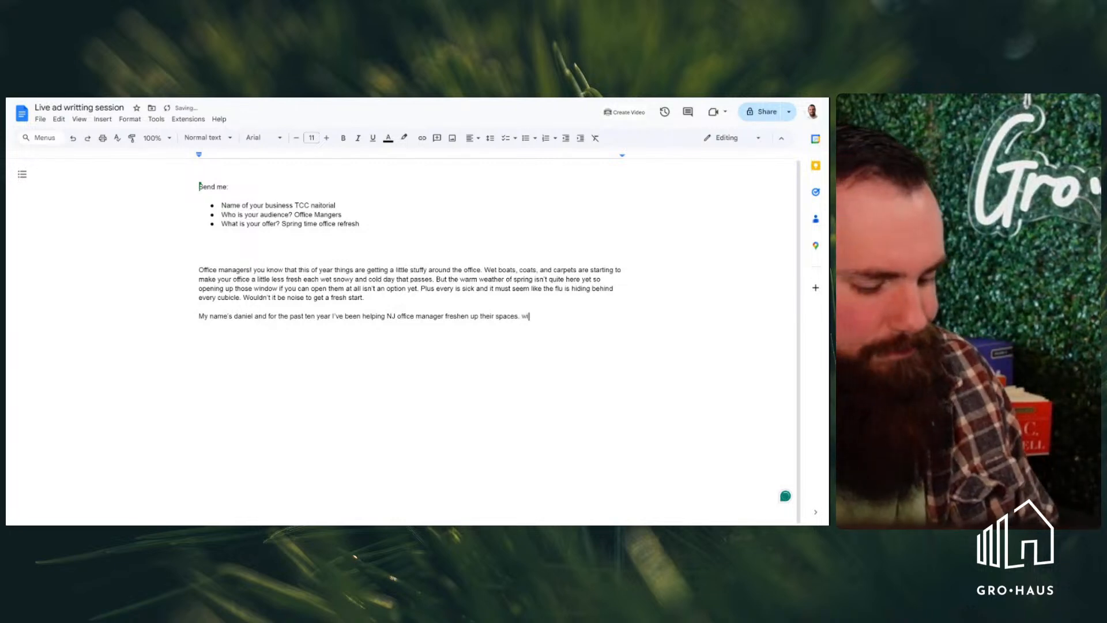
{"action": "type", "text": "a"}
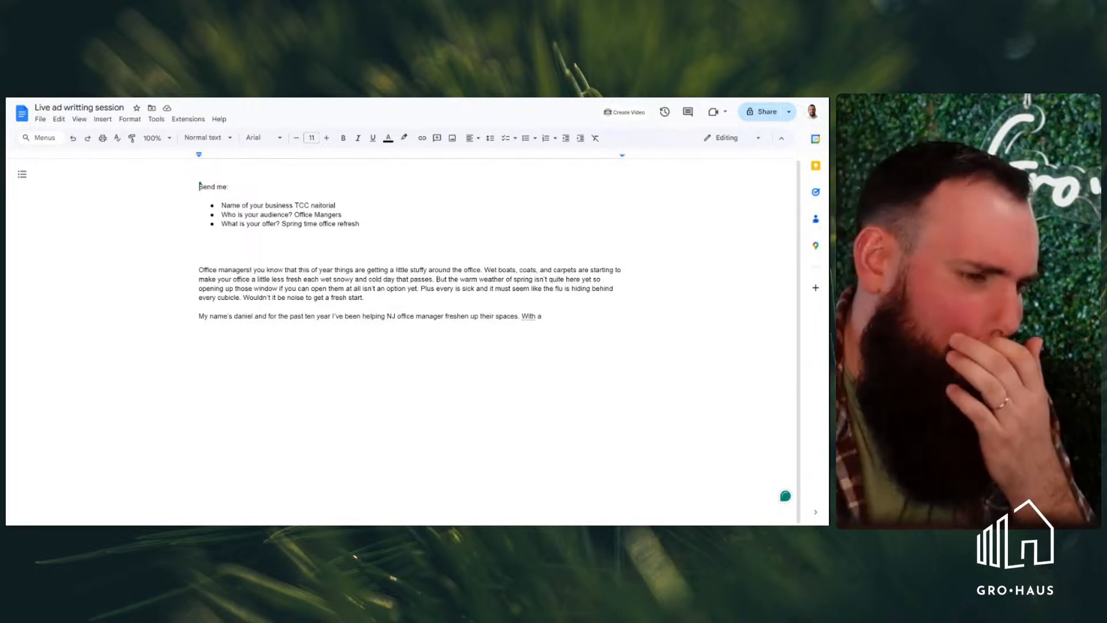
{"action": "key", "text": "BackSpace"}
{"action": "key", "text": "BackSpace"}
{"action": "key", "text": "BackSpace"}
{"action": "key", "text": "BackSpace"}
{"action": "key", "text": "BackSpace"}
{"action": "key", "text": "BackSpace"}
{"action": "key", "text": "BackSpace"}
{"action": "key", "text": "BackSpace"}
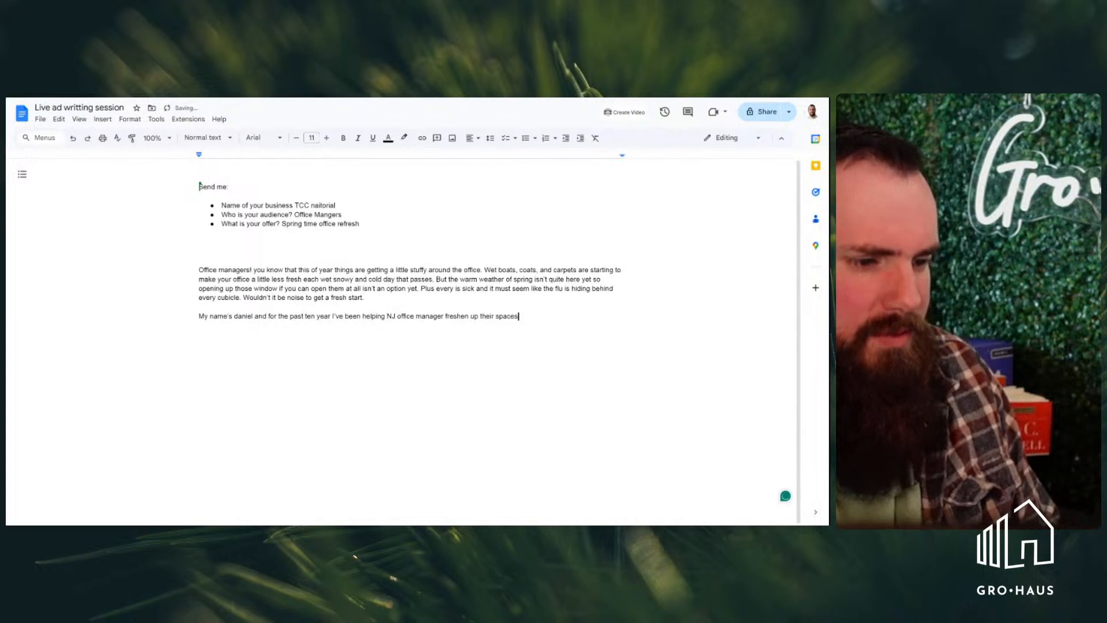
Extend the introduction sentence after "spaces" with "and prepare for spring with my"
{"action": "type", "text": "and prepare"}
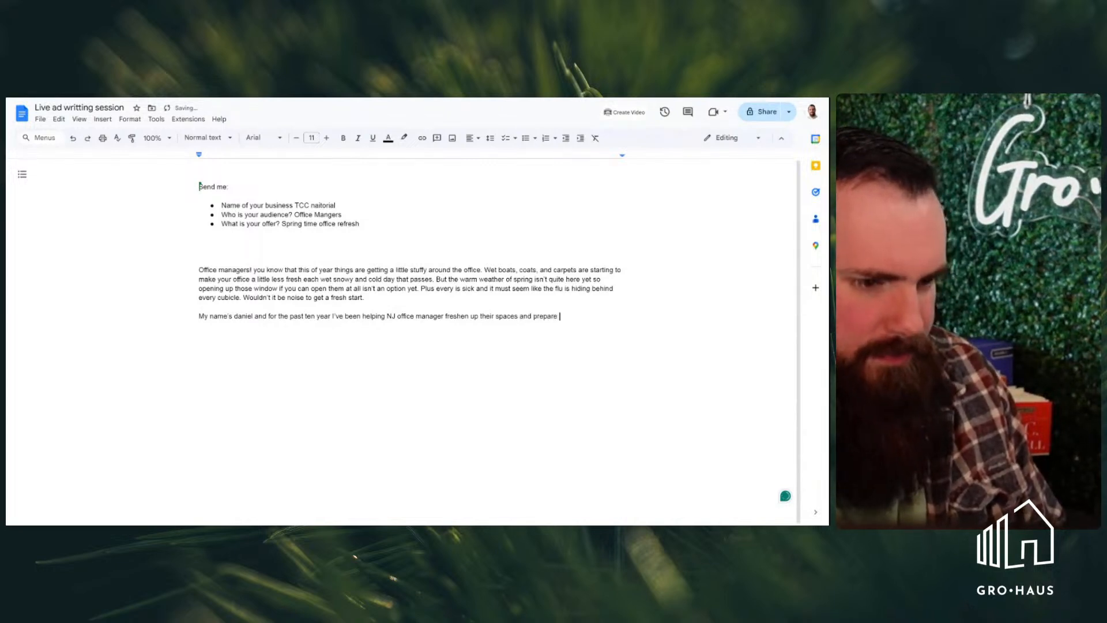
{"action": "type", "text": " for spring with my"}
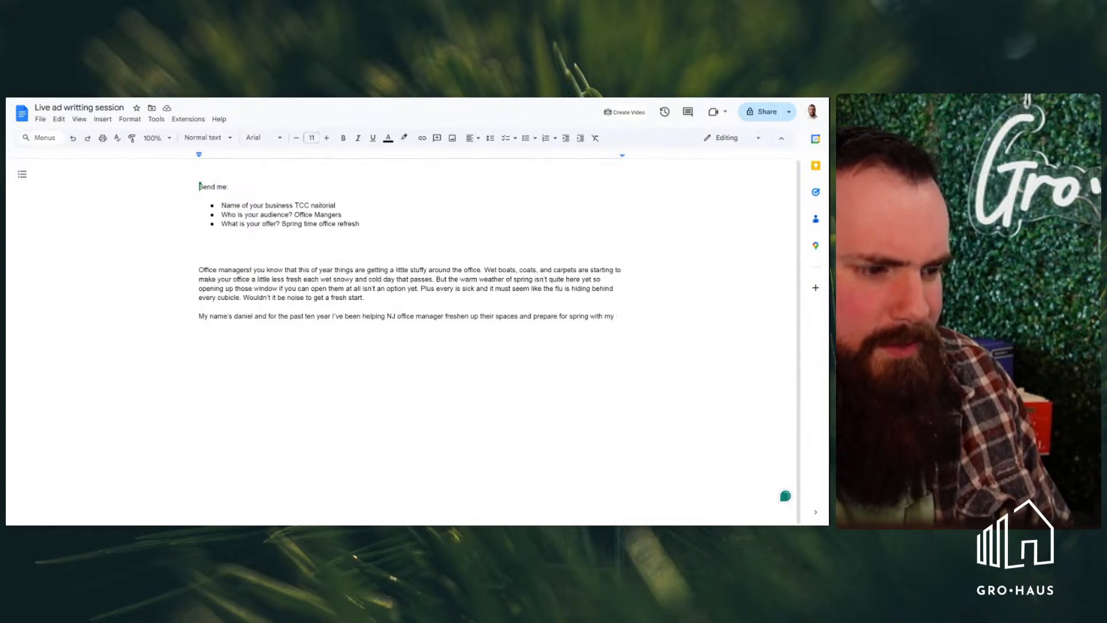
{"action": "type", "text": "fresh start"}
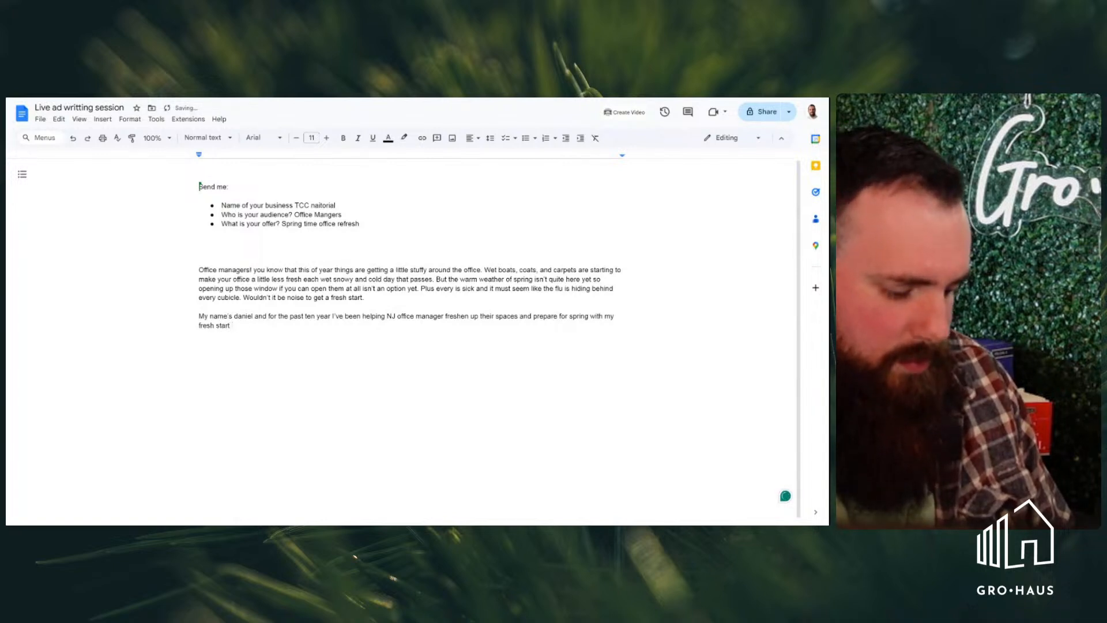
{"action": "type", "text": "office"}
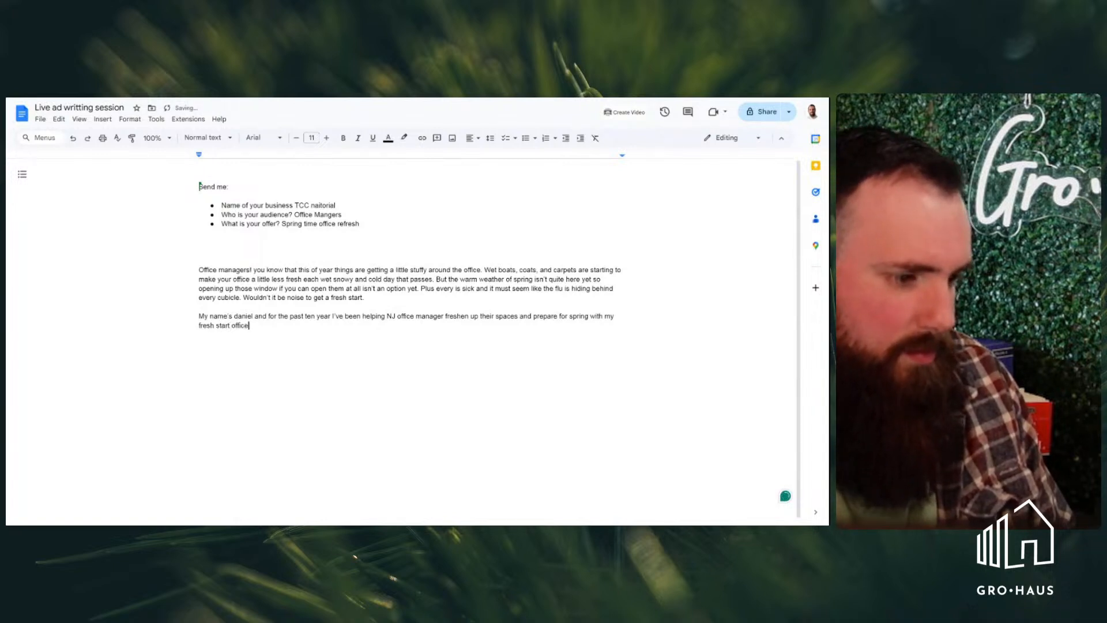
{"action": "key", "text": "BackSpace"}
{"action": "key", "text": "BackSpace"}
{"action": "key", "text": "BackSpace"}
{"action": "key", "text": "BackSpace"}
{"action": "key", "text": "BackSpace"}
{"action": "key", "text": "BackSpace"}
{"action": "key", "text": "BackSpace"}
{"action": "key", "text": "BackSpace"}
{"action": "key", "text": "BackSpace"}
{"action": "key", "text": "BackSpace"}
{"action": "key", "text": "BackSpace"}
{"action": "key", "text": "BackSpace"}
{"action": "key", "text": "BackSpace"}
{"action": "key", "text": "BackSpace"}
{"action": "key", "text": "BackSpace"}
{"action": "key", "text": "BackSpace"}
{"action": "key", "text": "BackSpace"}
{"action": "key", "text": "BackSpace"}
{"action": "key", "text": "BackSpace"}
{"action": "key", "text": "BackSpace"}
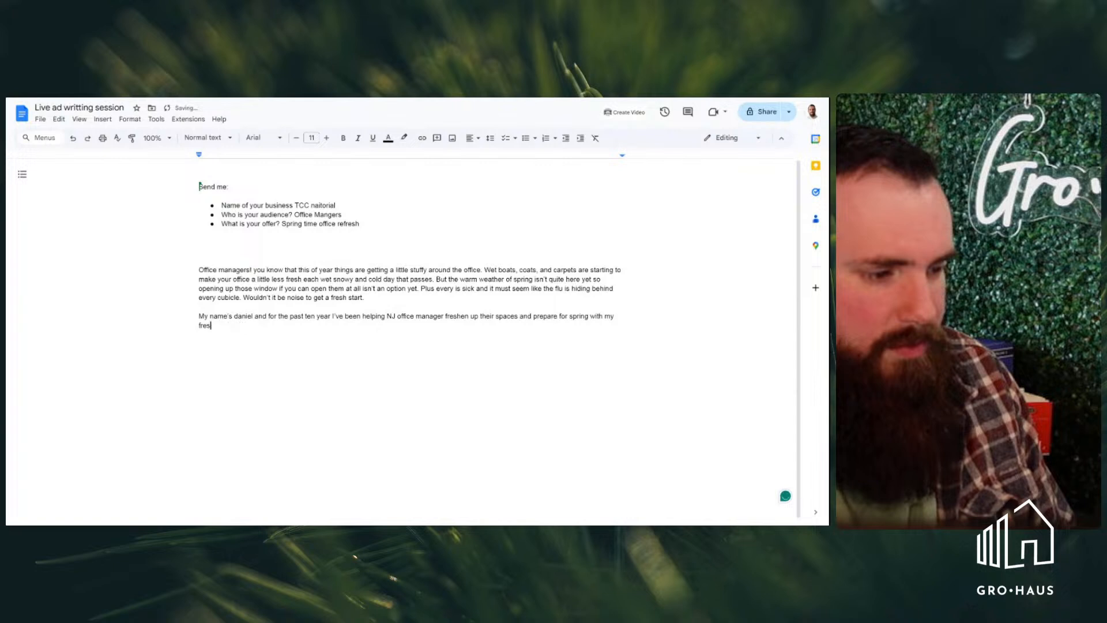
Finish the introduction sentence in the second paragraph with "fresh start office service."
{"action": "type", "text": "y f"}
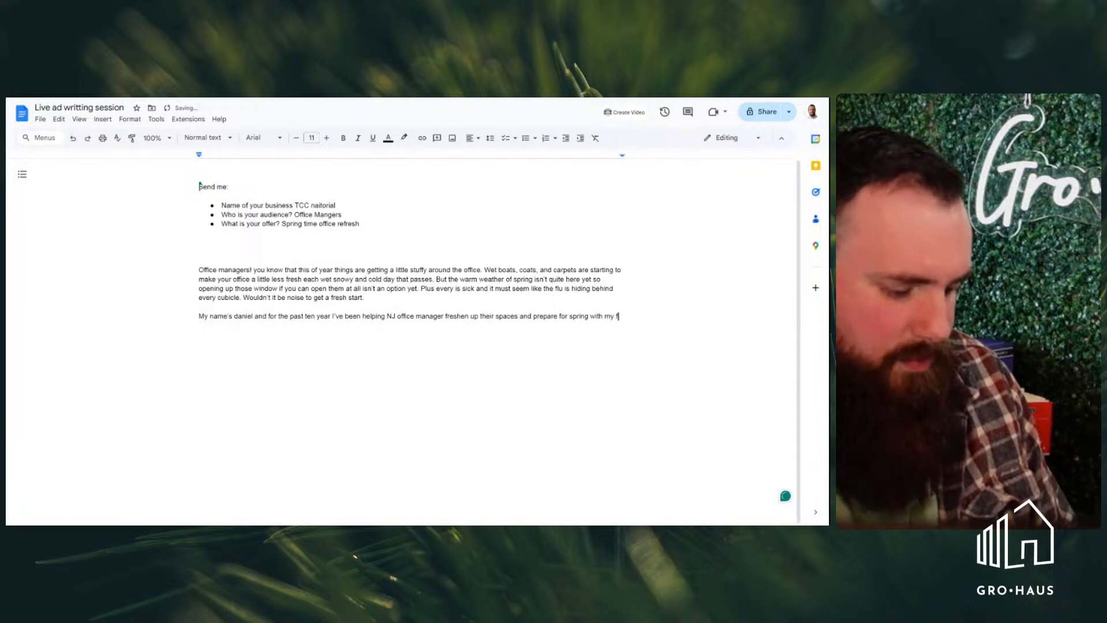
{"action": "type", "text": "resh start ofic"}
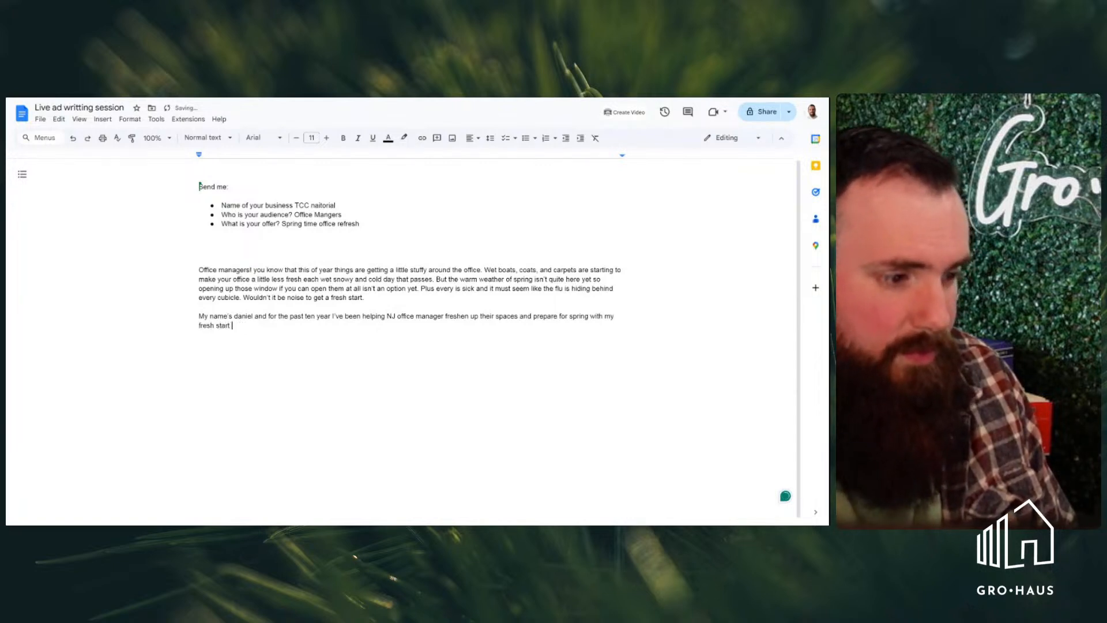
{"action": "key", "text": "BackSpace"}
{"action": "key", "text": "BackSpace"}
{"action": "key", "text": "BackSpace"}
{"action": "type", "text": "ffice"}
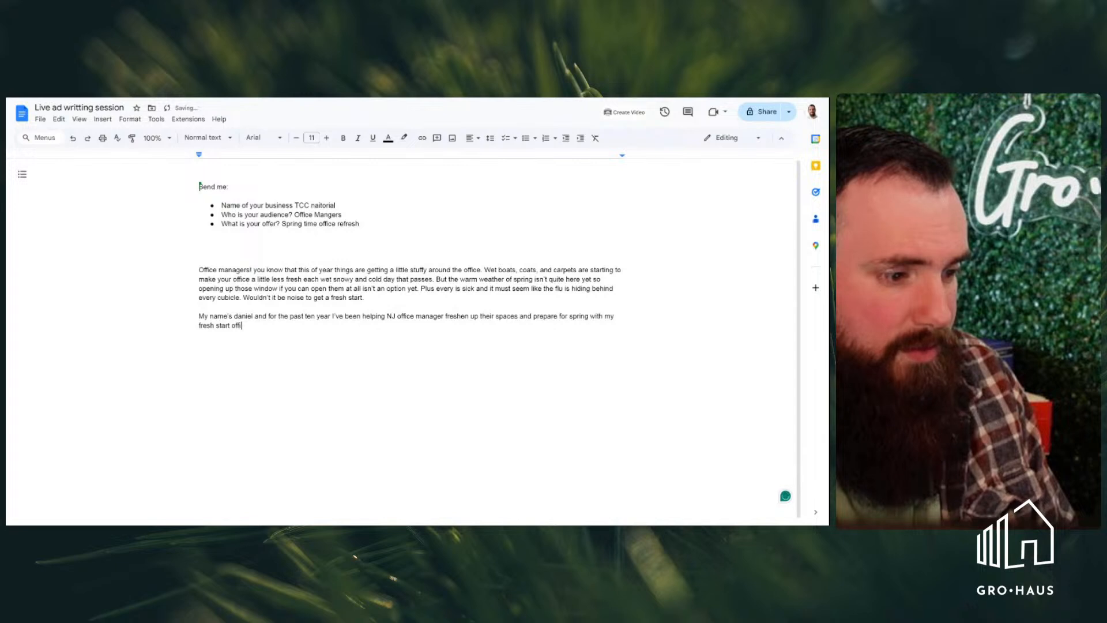
{"action": "key", "text": "BackSpace"}
{"action": "key", "text": "BackSpace"}
{"action": "key", "text": "BackSpace"}
{"action": "key", "text": "BackSpace"}
{"action": "key", "text": "BackSpace"}
{"action": "key", "text": "BackSpace"}
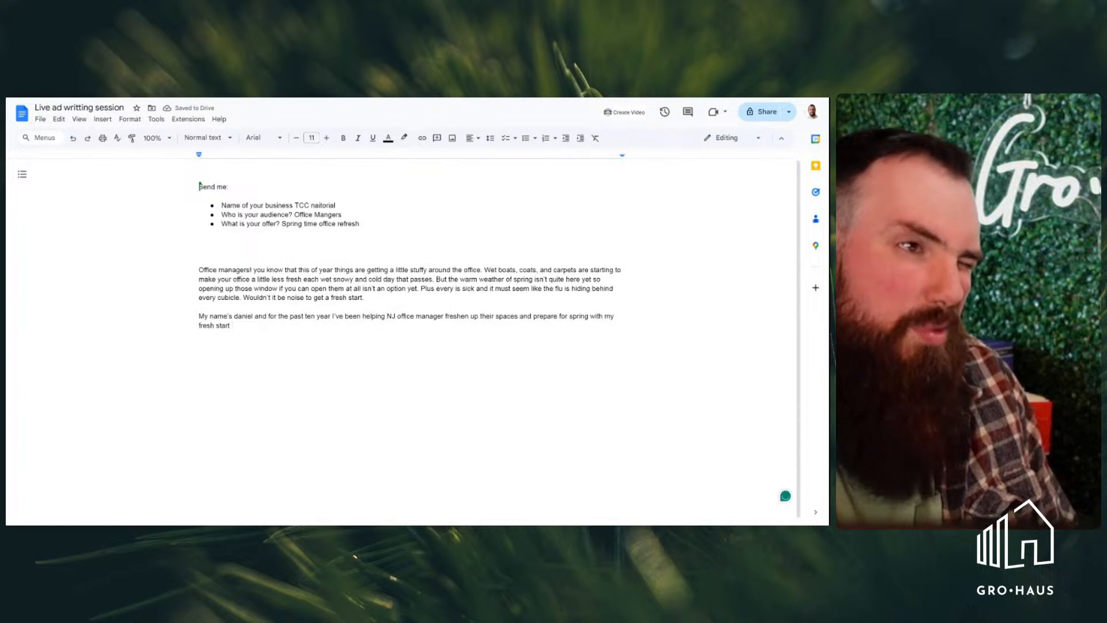
{"action": "type", "text": "office"}
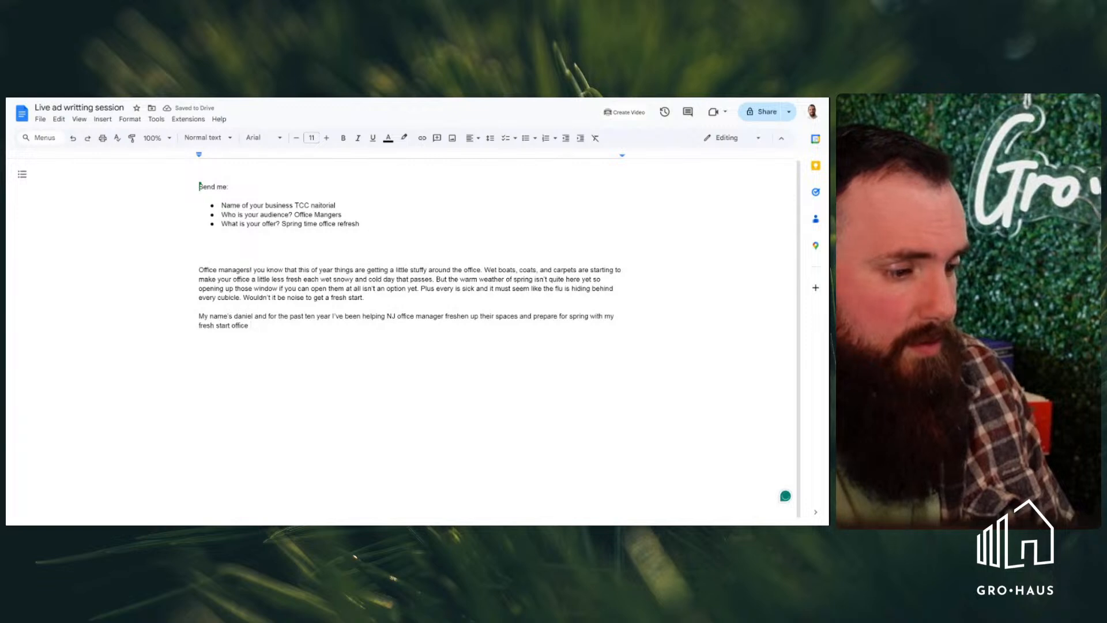
{"action": "type", "text": "service."}
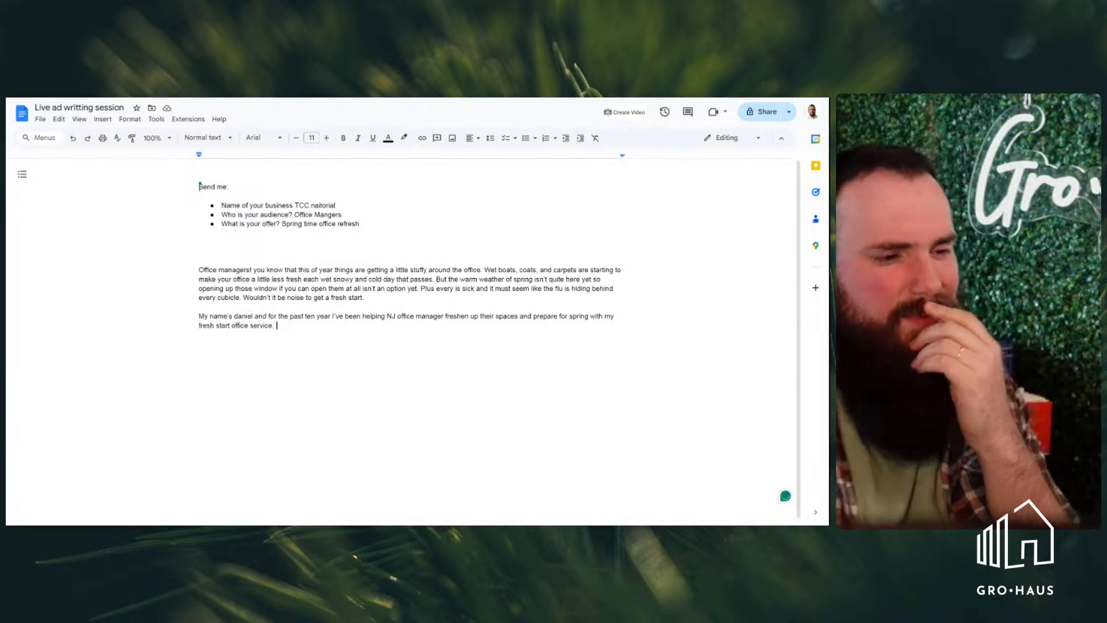
Insert blank lines below the office managers ad and between the bullet list and that ad to make room for another ad
{"action": "key", "text": "Return"}
{"action": "key", "text": "Return"}
{"action": "key", "text": "Return"}
{"action": "key", "text": "Return"}
{"action": "key", "text": "Return"}
{"action": "key", "text": "Return"}
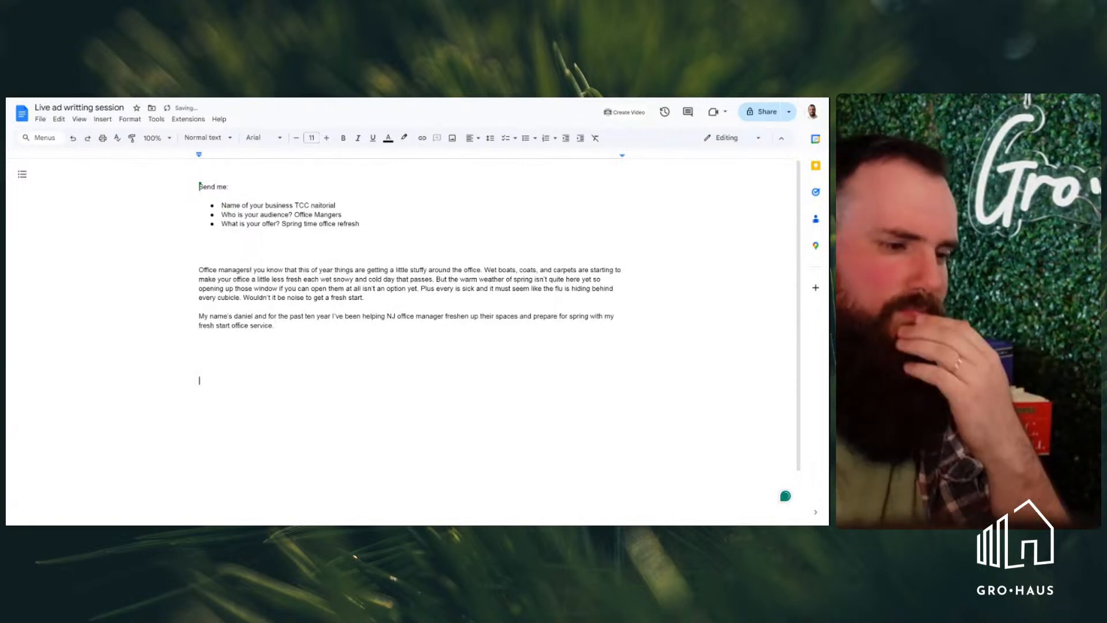
{"action": "left_click", "coordinate": [200, 242]}
{"action": "key", "text": "Return"}
{"action": "key", "text": "Return"}
{"action": "key", "text": "Return"}
{"action": "key", "text": "Return"}
{"action": "key", "text": "Return"}
{"action": "key", "text": "Return"}
{"action": "key", "text": "Return"}
{"action": "key", "text": "Return"}
{"action": "key", "text": "Return"}
{"action": "key", "text": "Return"}
{"action": "key", "text": "Return"}
{"action": "key", "text": "Return"}
{"action": "key", "text": "Return"}
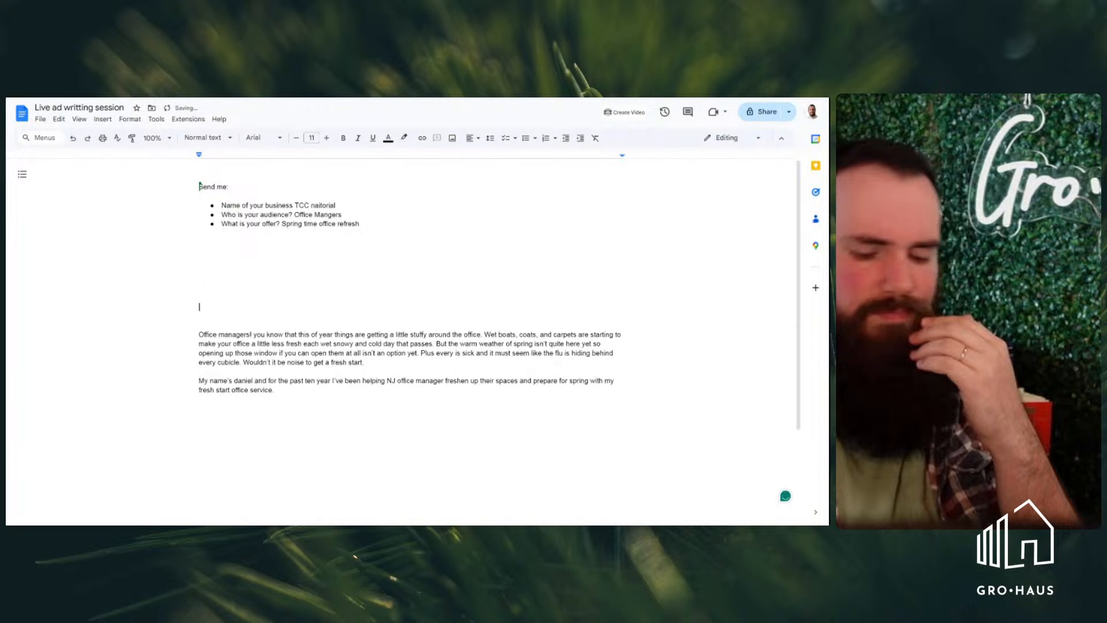
{"action": "key", "text": "Up"}
{"action": "key", "text": "Up"}
{"action": "key", "text": "Up"}
{"action": "key", "text": "Up"}
{"action": "key", "text": "Up"}
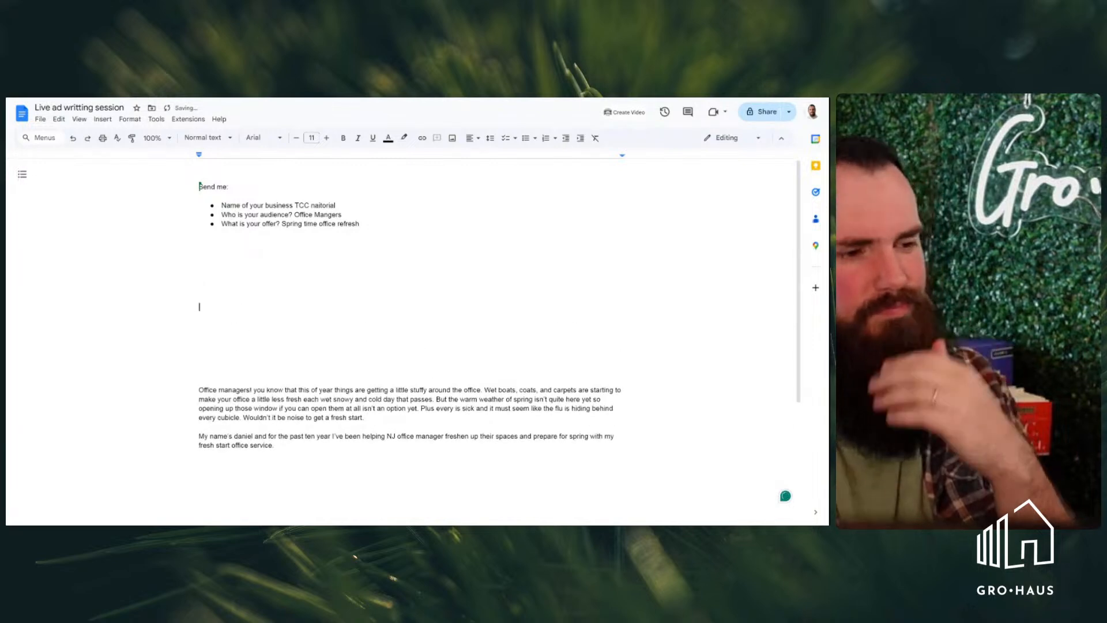
{"action": "key", "text": "Up"}
{"action": "key", "text": "Up"}
{"action": "key", "text": "Up"}
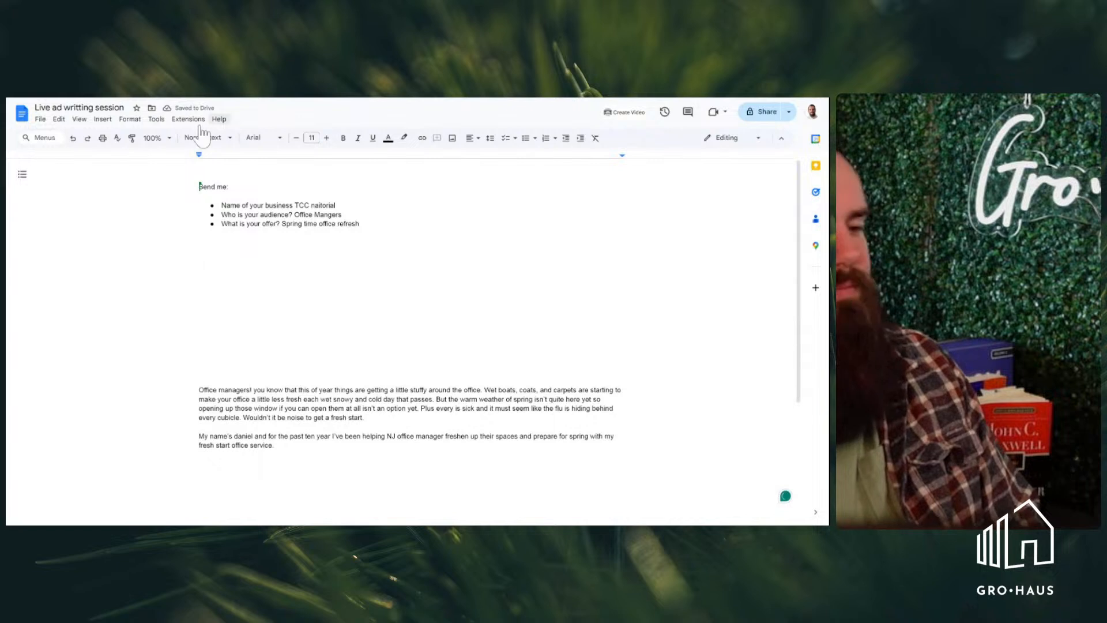
Clear the previous answers for business name, audience and offer from the three bullets
{"action": "left_click_drag", "start_coordinate": [295, 206], "coordinate": [339, 206]}
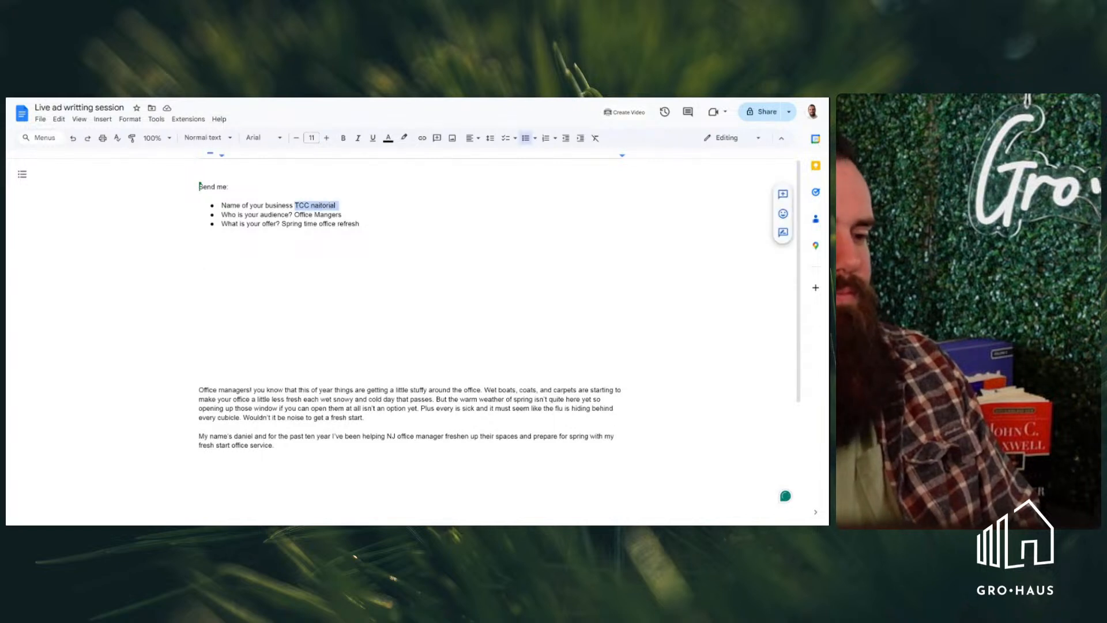
{"action": "key", "text": "BackSpace"}
{"action": "key", "text": "Return"}
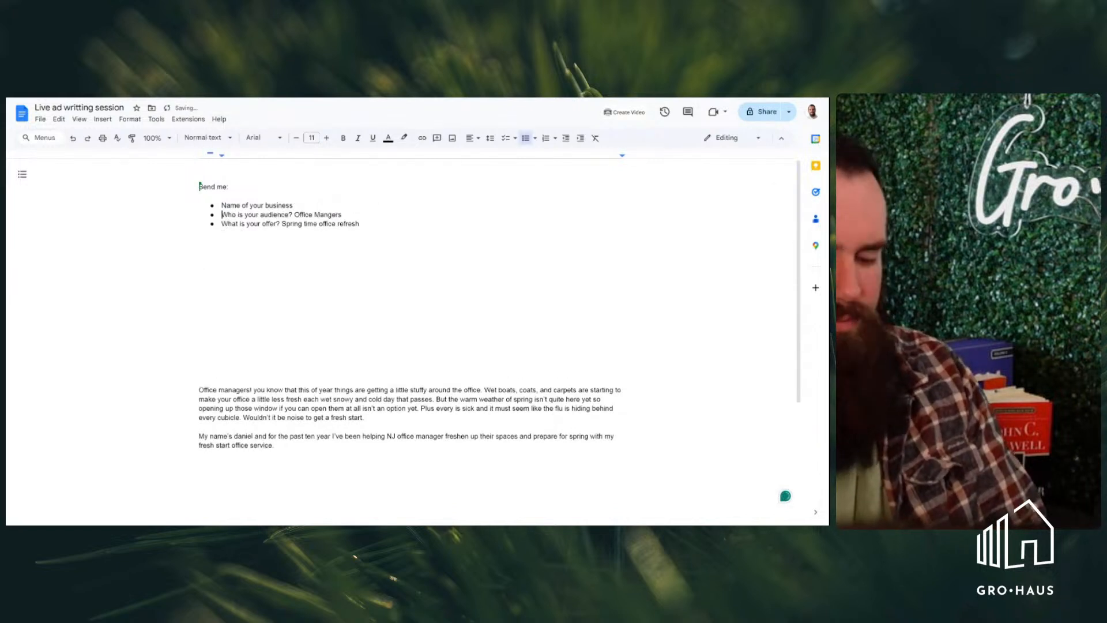
{"action": "left_click_drag", "start_coordinate": [295, 214], "coordinate": [342, 215]}
{"action": "key", "text": "BackSpace"}
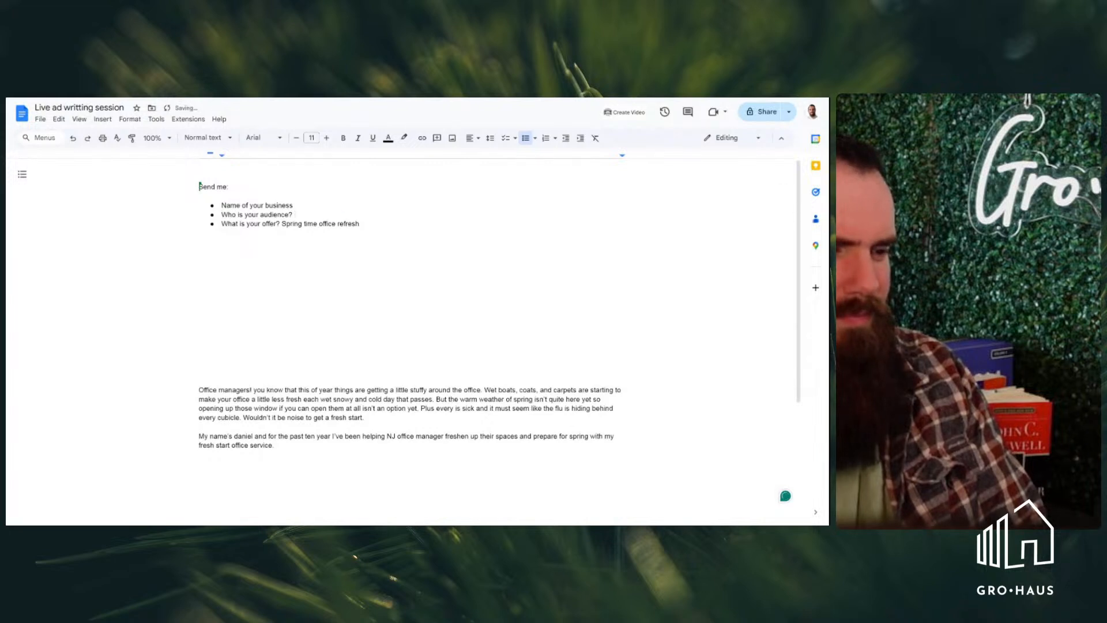
{"action": "left_click_drag", "start_coordinate": [282, 223], "coordinate": [362, 224]}
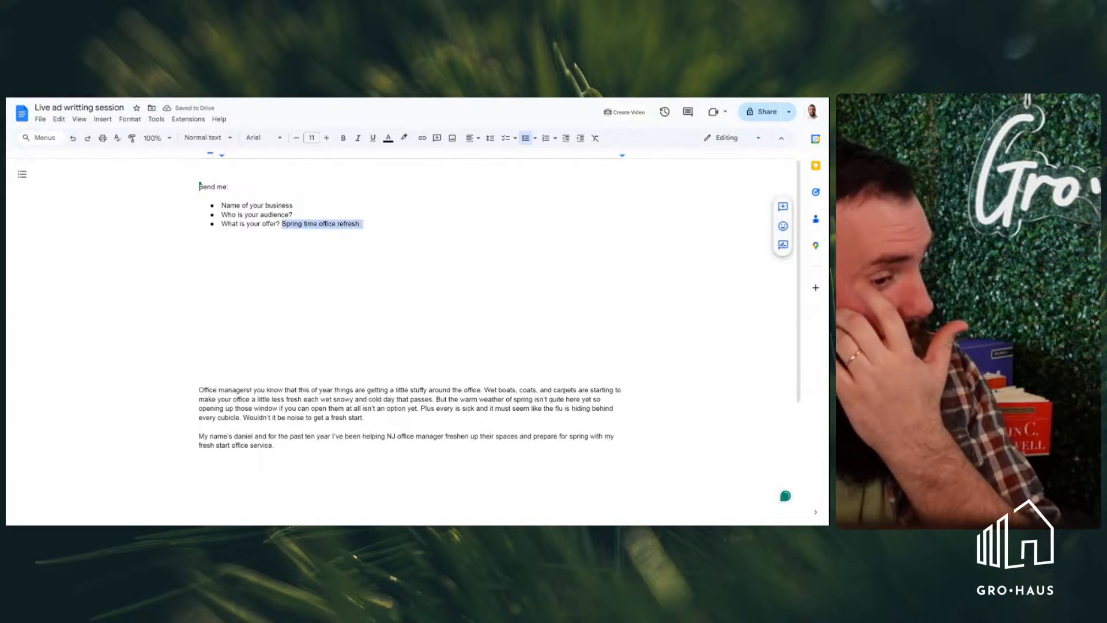
{"action": "key", "text": "BackSpace"}
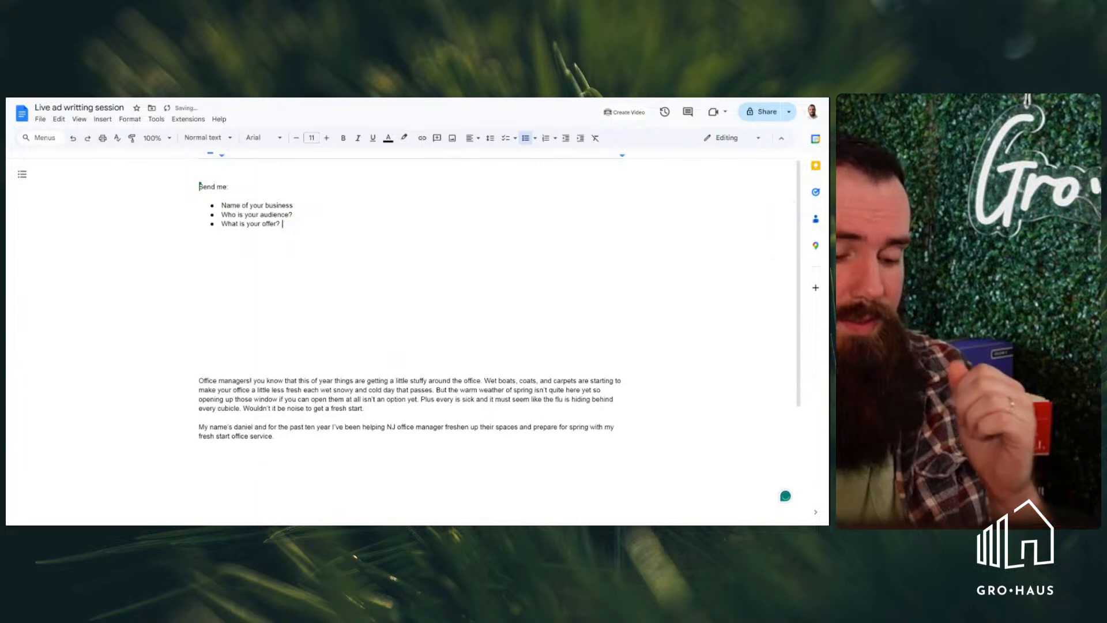
Add more blank lines directly after the offer bullet, outside the list
{"action": "key", "text": "Return"}
{"action": "key", "text": "Return"}
{"action": "key", "text": "Return"}
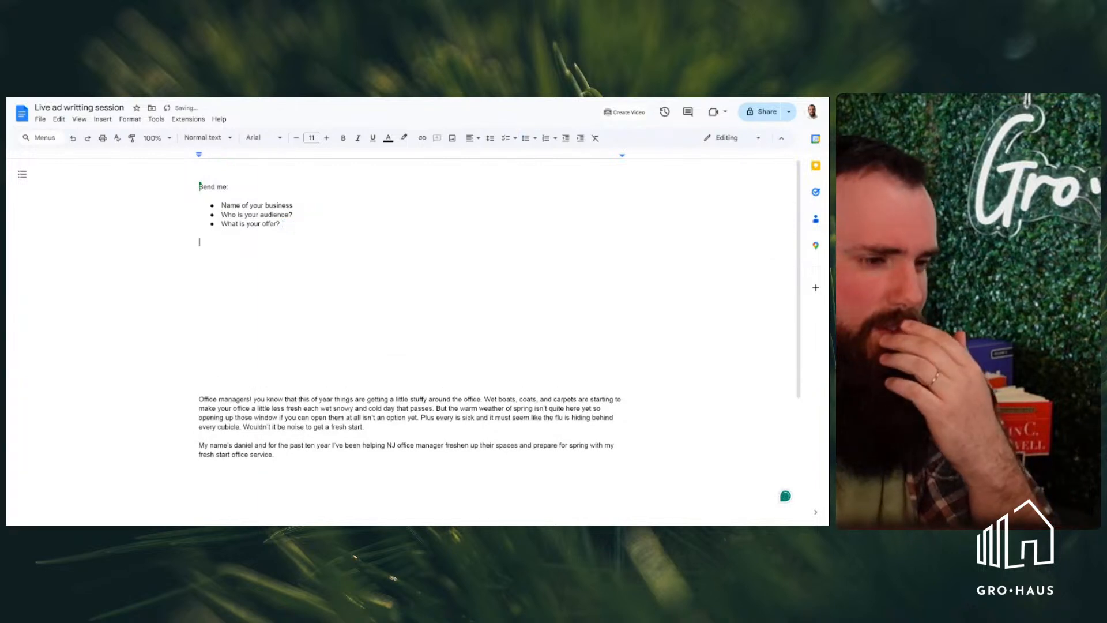
{"action": "key", "text": "Return"}
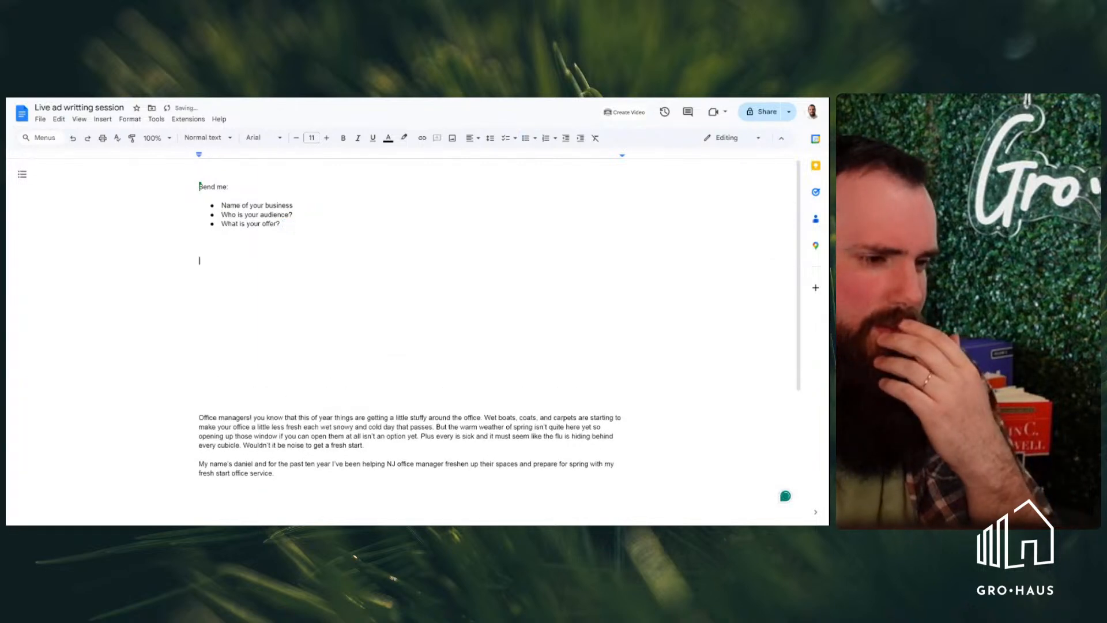
Add a question mark to the business name bullet and answer it with "YouTube Pro"
{"action": "key", "text": "Left"}
{"action": "key", "text": "Left"}
{"action": "key", "text": "Left"}
{"action": "key", "text": "Left"}
{"action": "key", "text": "Left"}
{"action": "key", "text": "Up"}
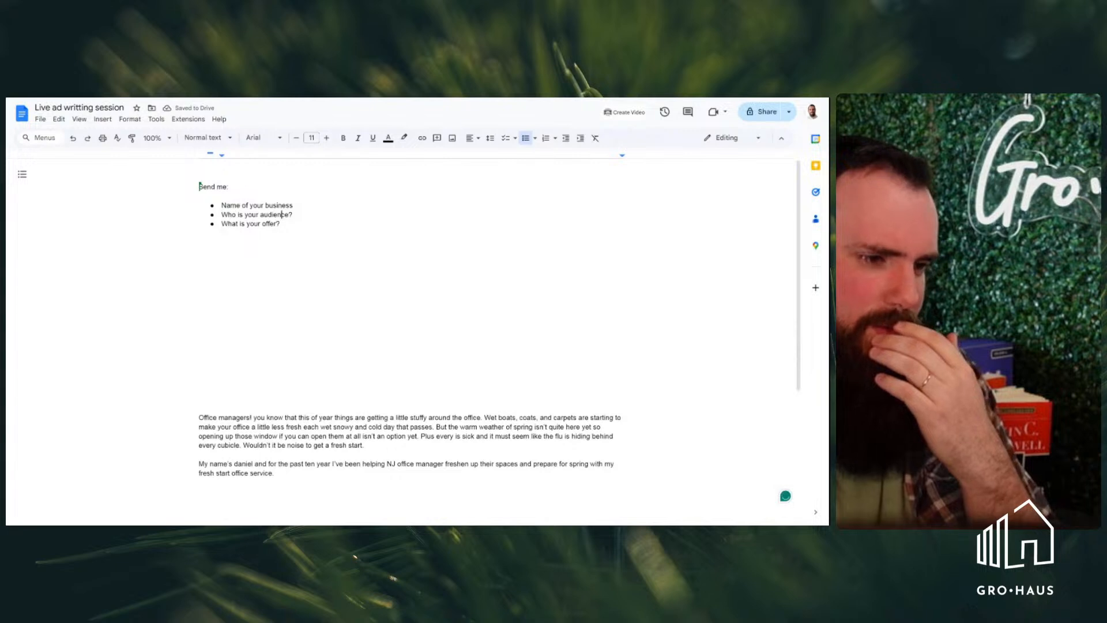
{"action": "key", "text": "End"}
{"action": "type", "text": "?"}
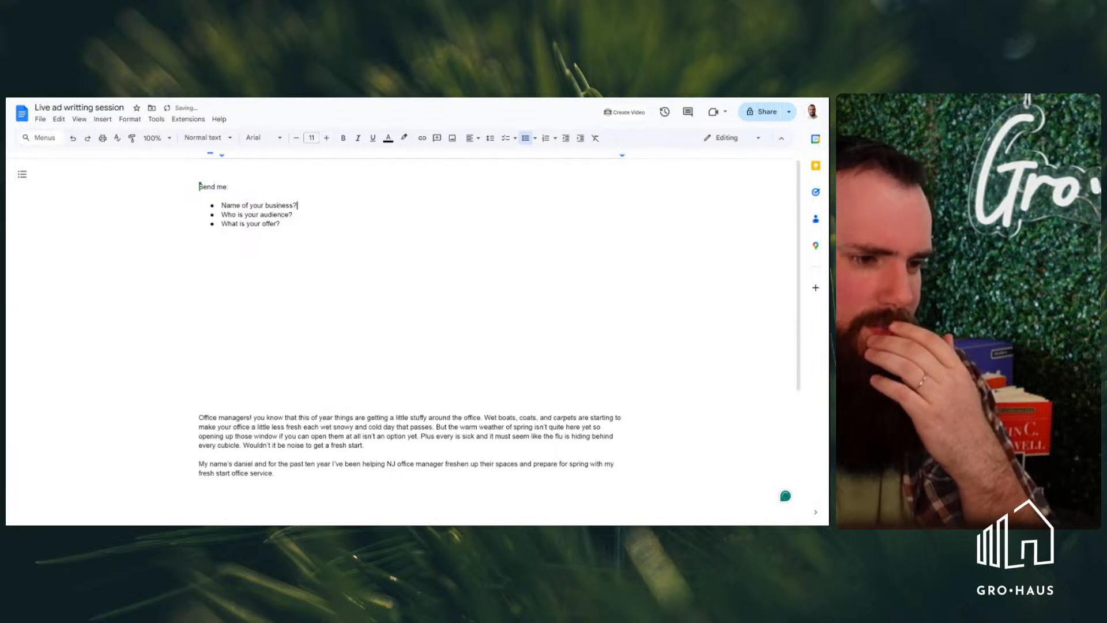
{"action": "type", "text": " You"}
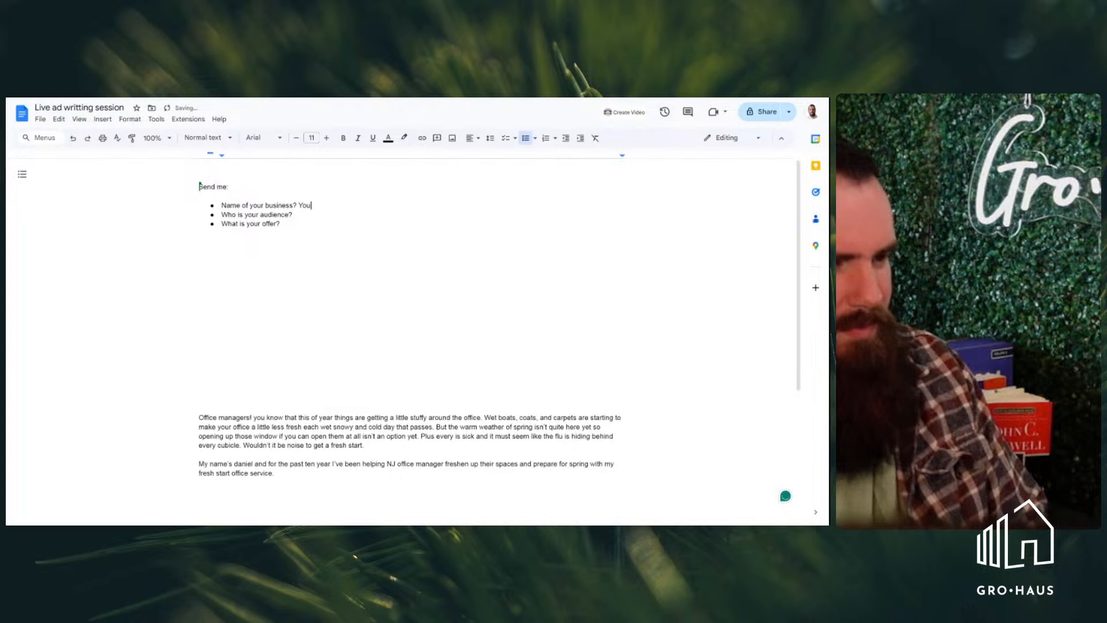
{"action": "type", "text": "Tube Pro"}
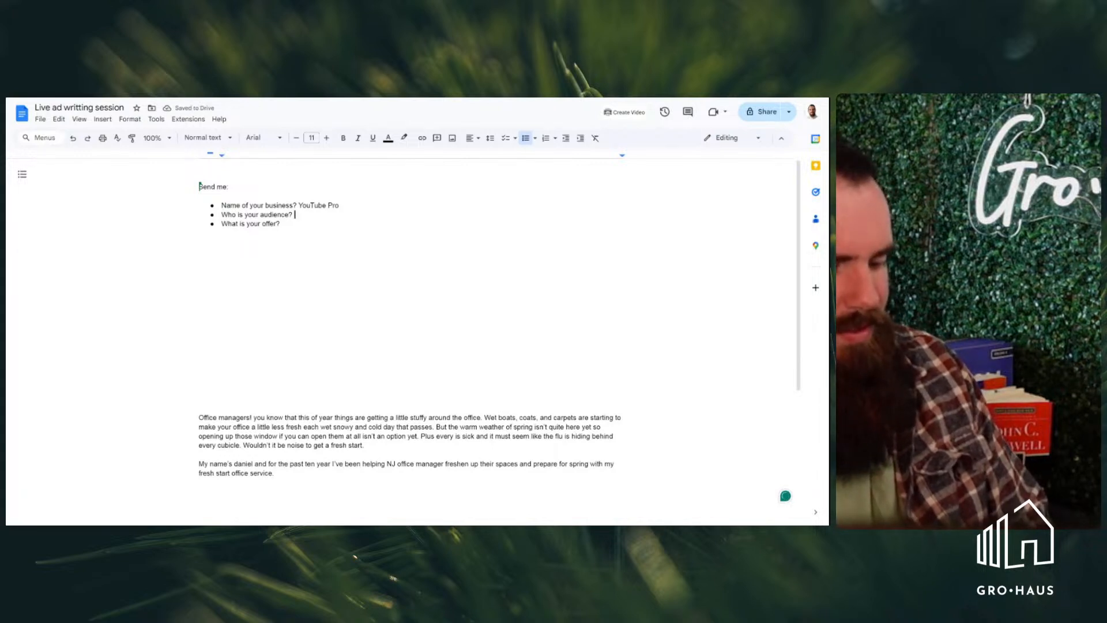
Answer the audience bullet with "People who want to build an audience on Youtube"
{"action": "type", "text": "People who "}
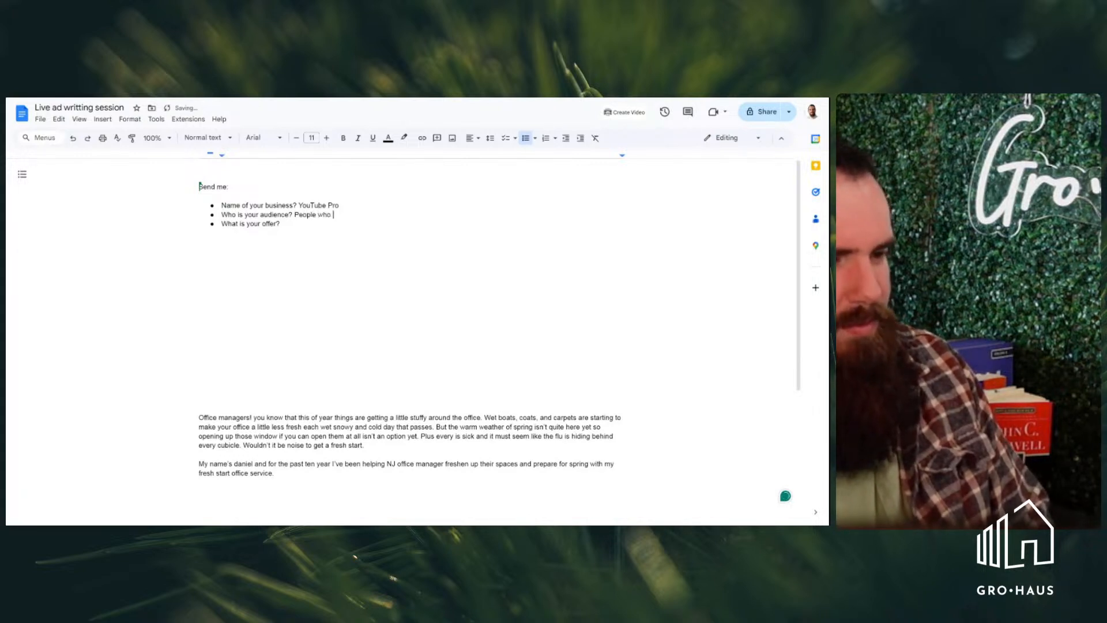
{"action": "type", "text": "want to bui"}
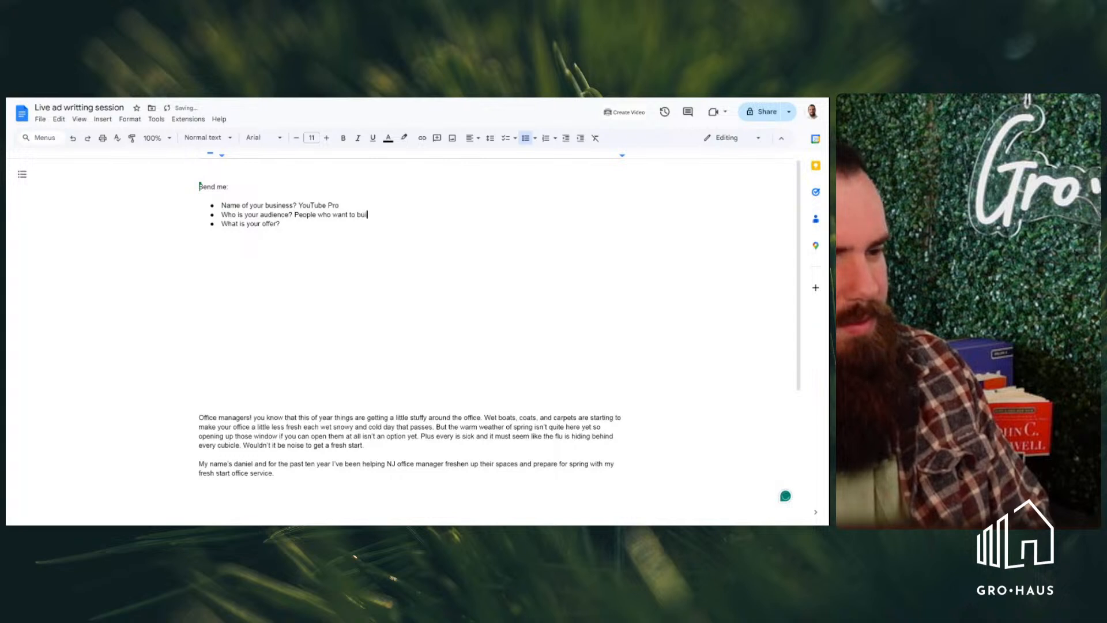
{"action": "type", "text": "ld an audie"}
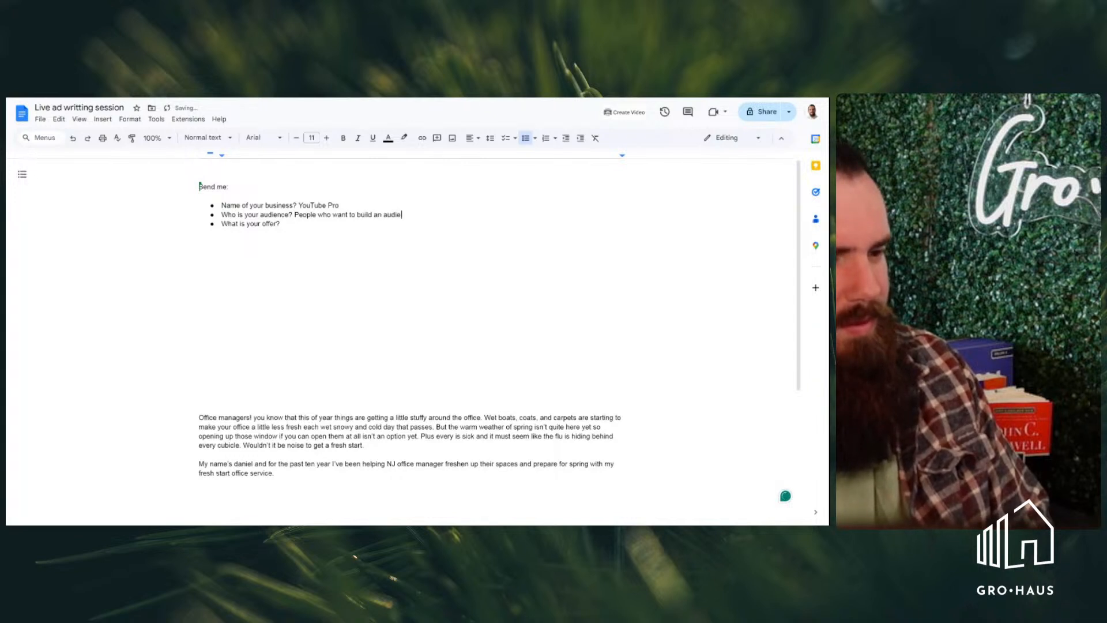
{"action": "type", "text": "nce on Youtube What"}
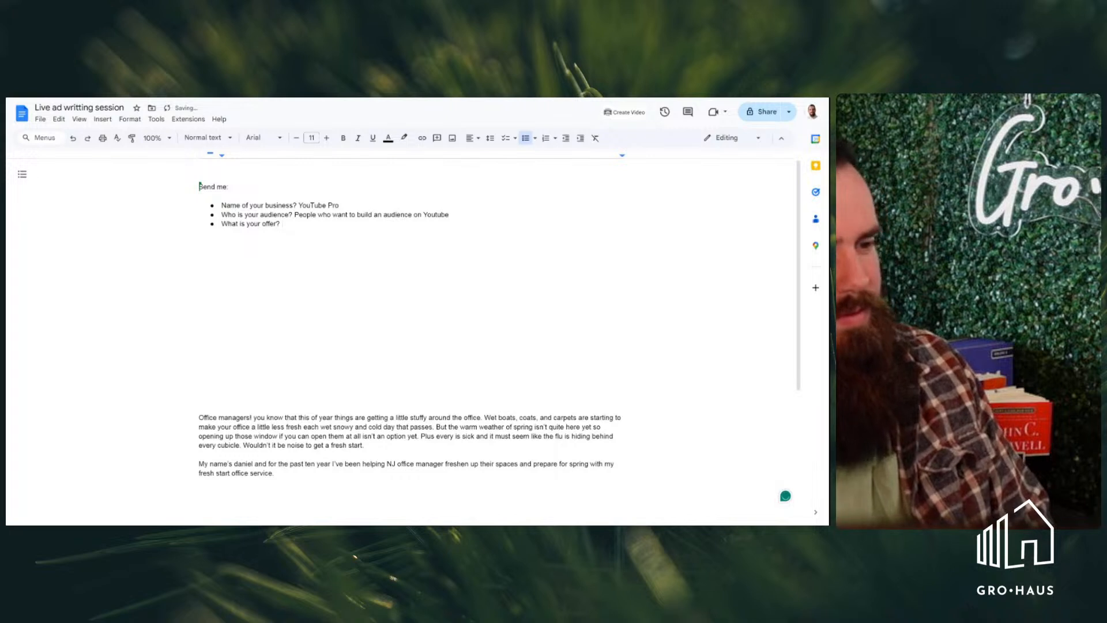
{"action": "type", "text": " is your offer?  "}
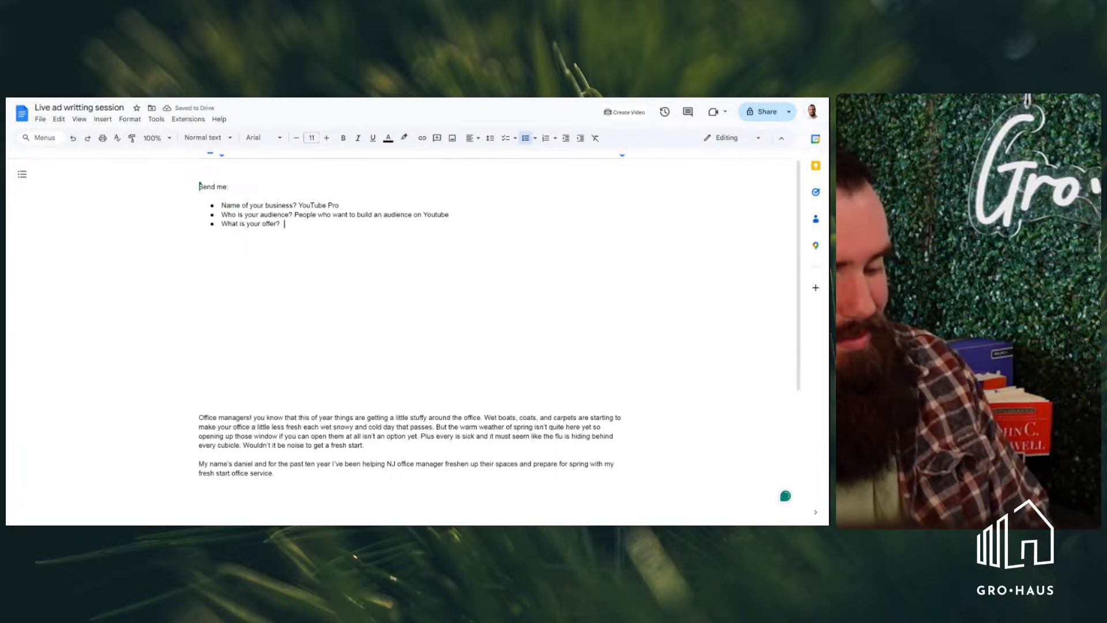
{"action": "type", "text": "Six wee"}
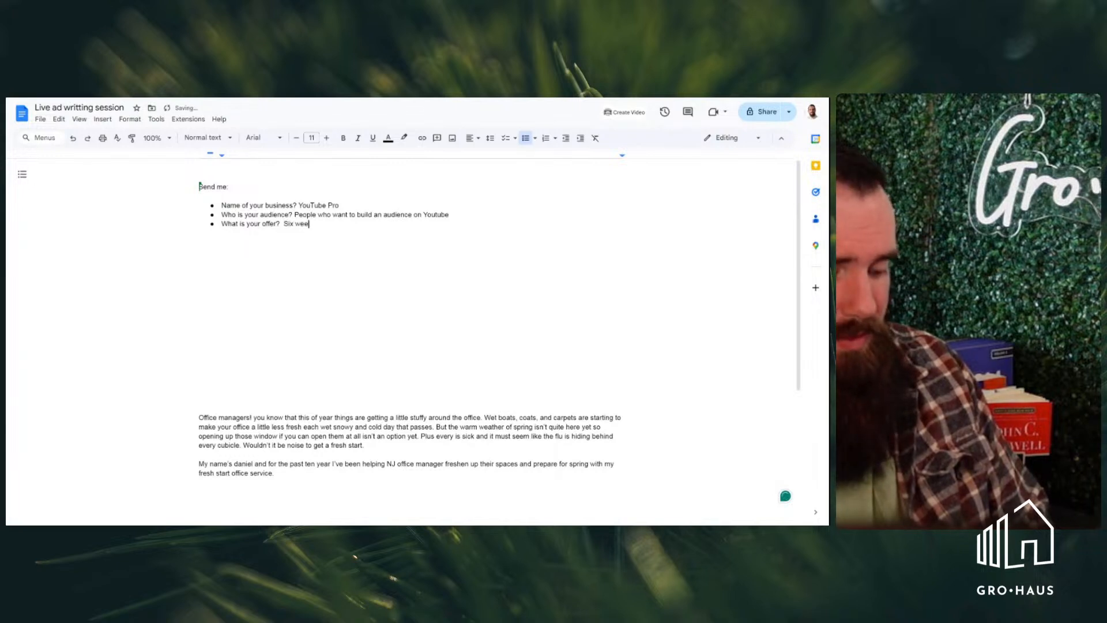
{"action": "type", "text": "k coaching pro"}
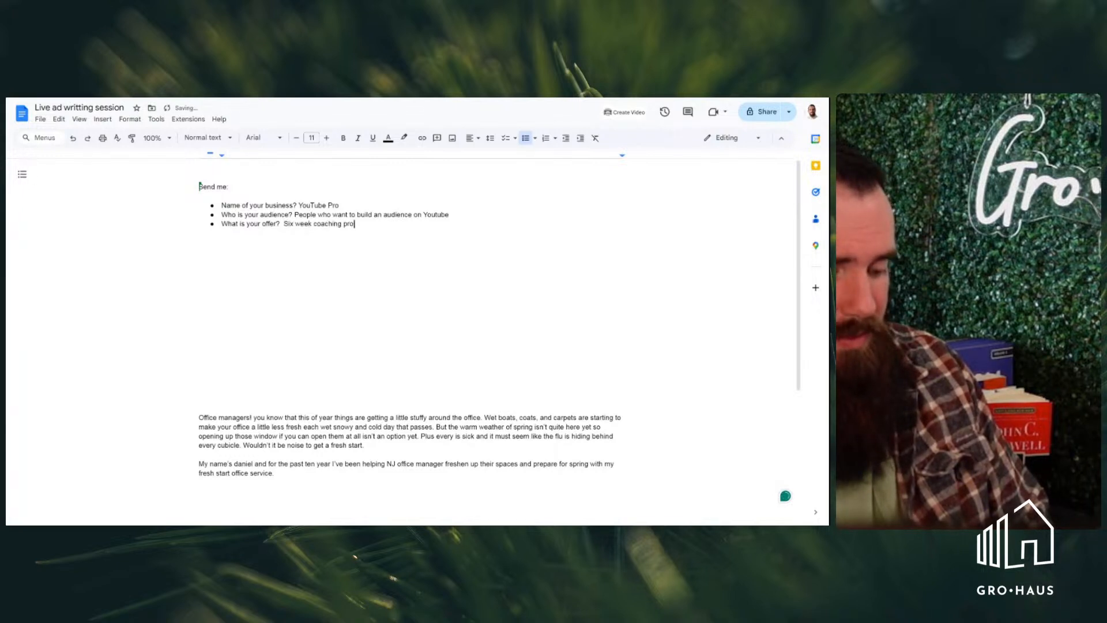
{"action": "type", "text": "gram"}
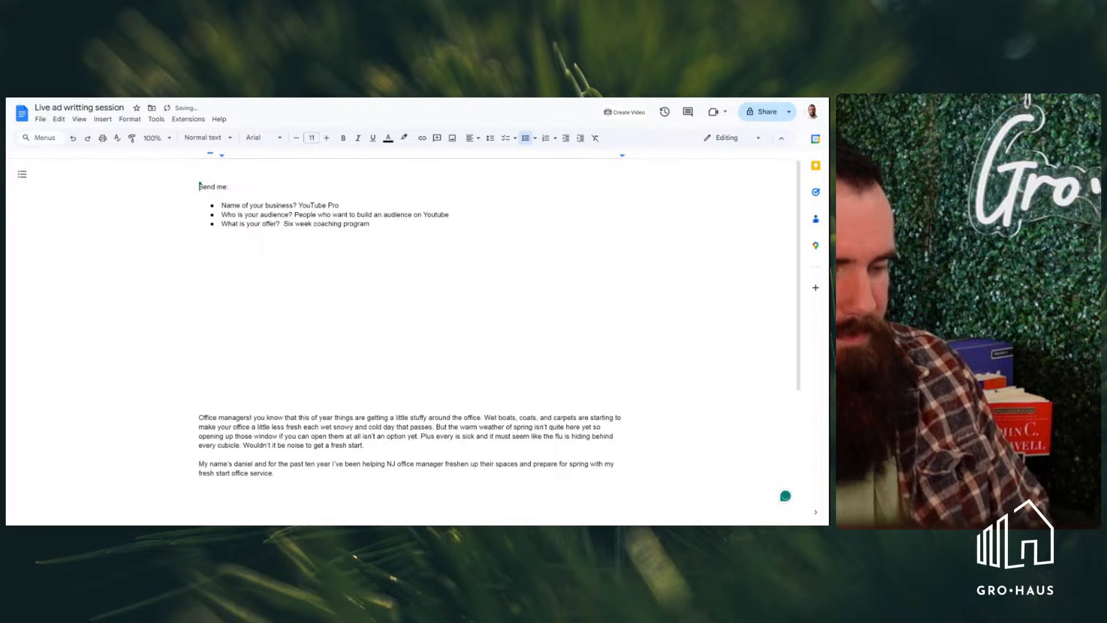
Start the new ad copy below the bullet list with "Let's face it if your"
{"action": "left_click", "coordinate": [200, 242]}
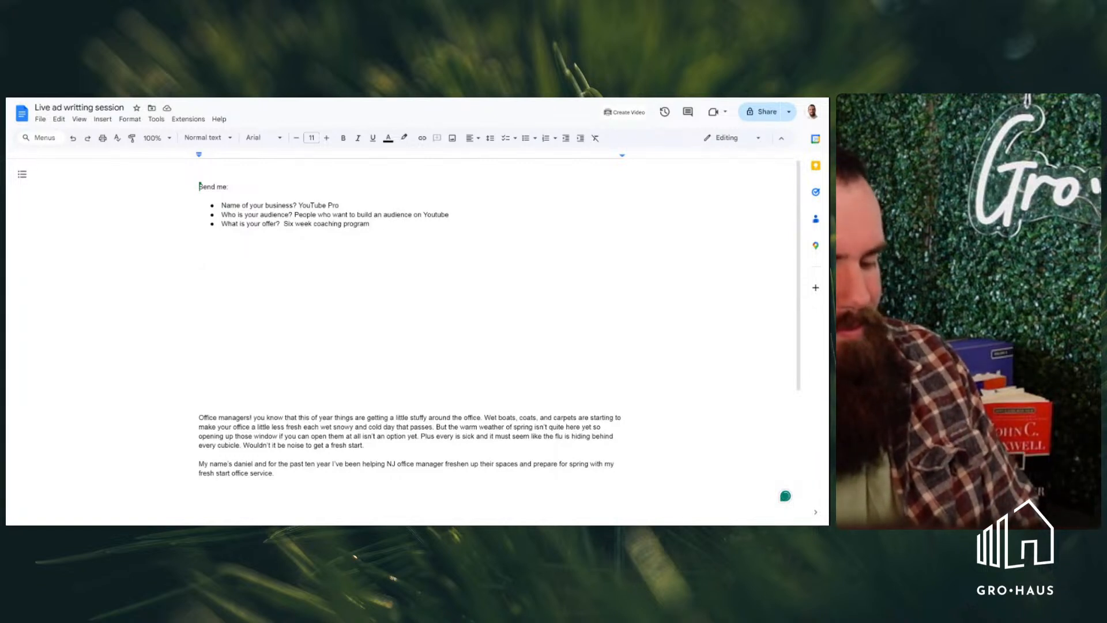
{"action": "type", "text": "If"}
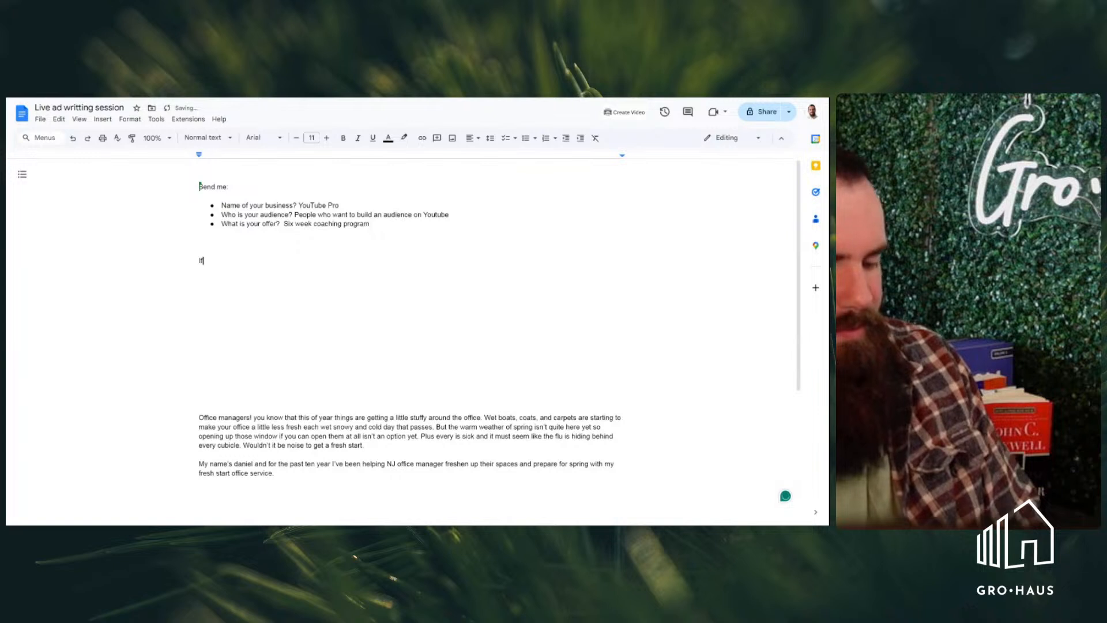
{"action": "key", "text": "BackSpace"}
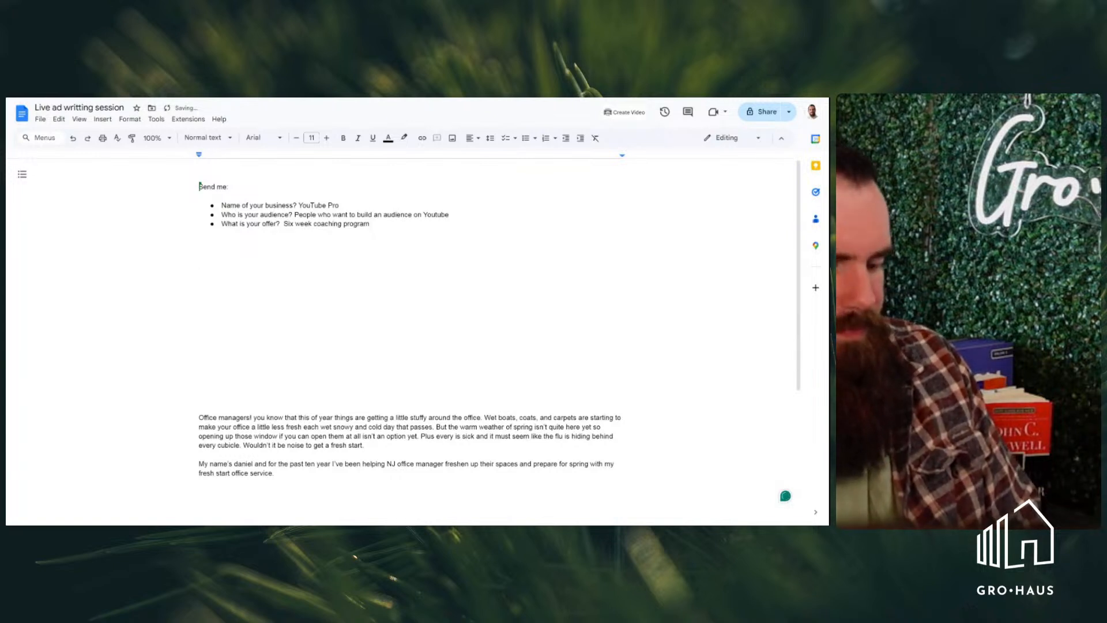
{"action": "type", "text": "Let"}
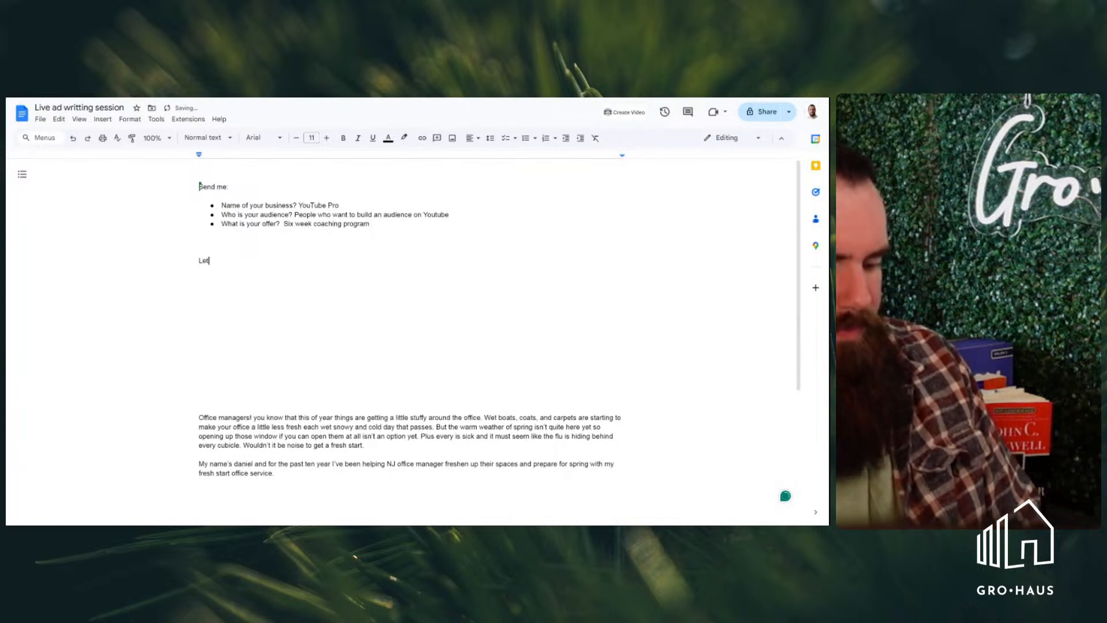
{"action": "type", "text": ";s"}
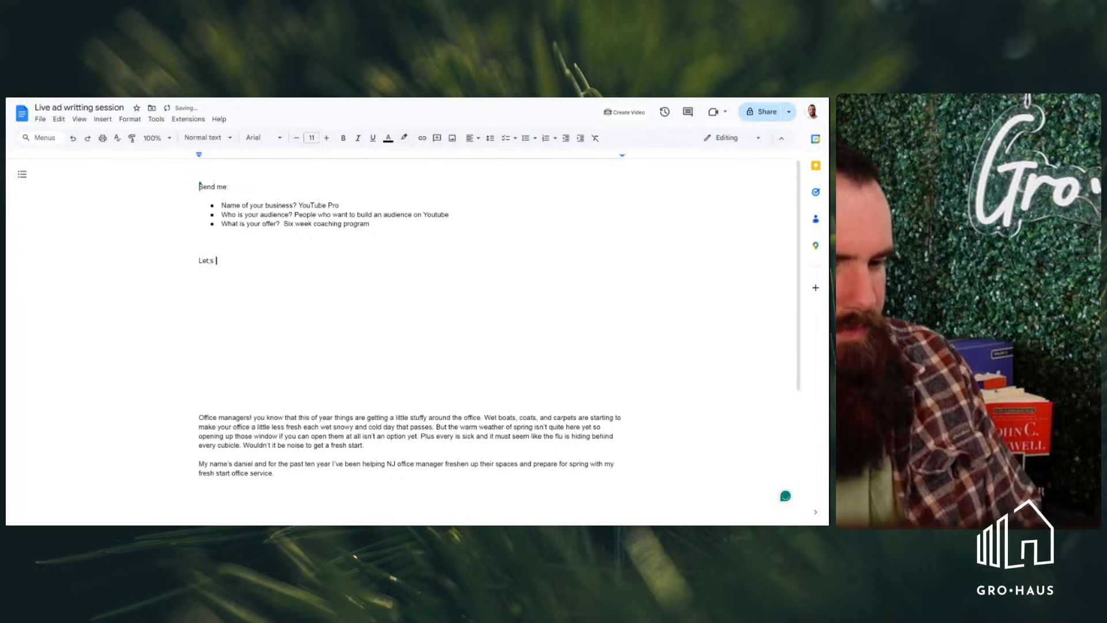
{"action": "key", "text": "BackSpace"}
{"action": "key", "text": "BackSpace"}
{"action": "key", "text": "BackSpace"}
{"action": "type", "text": "'s face it if y"}
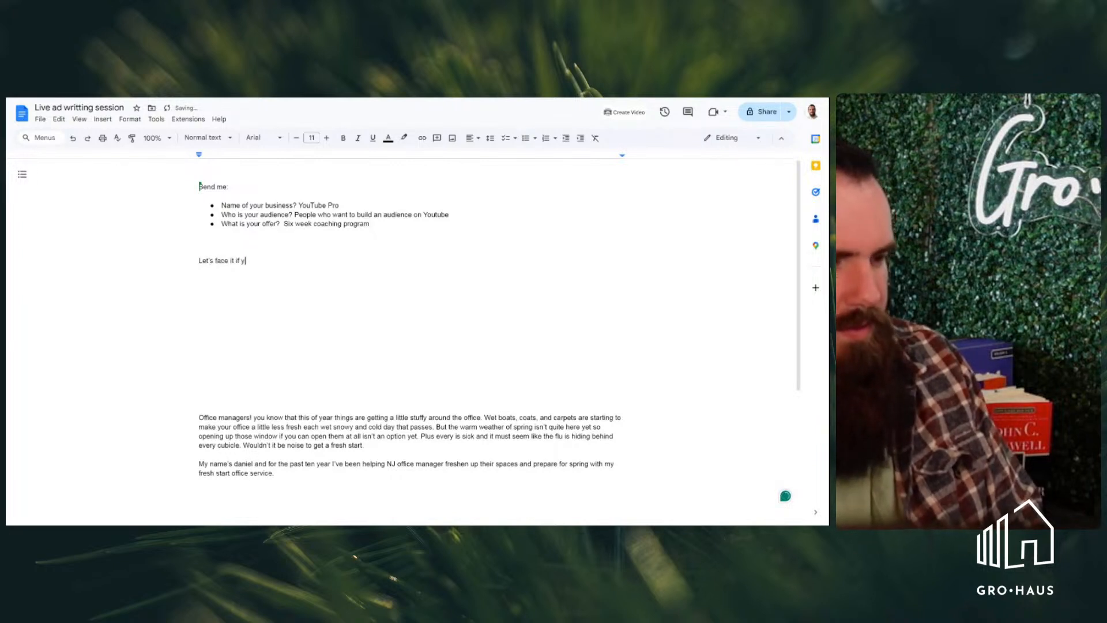
{"action": "type", "text": "our a w"}
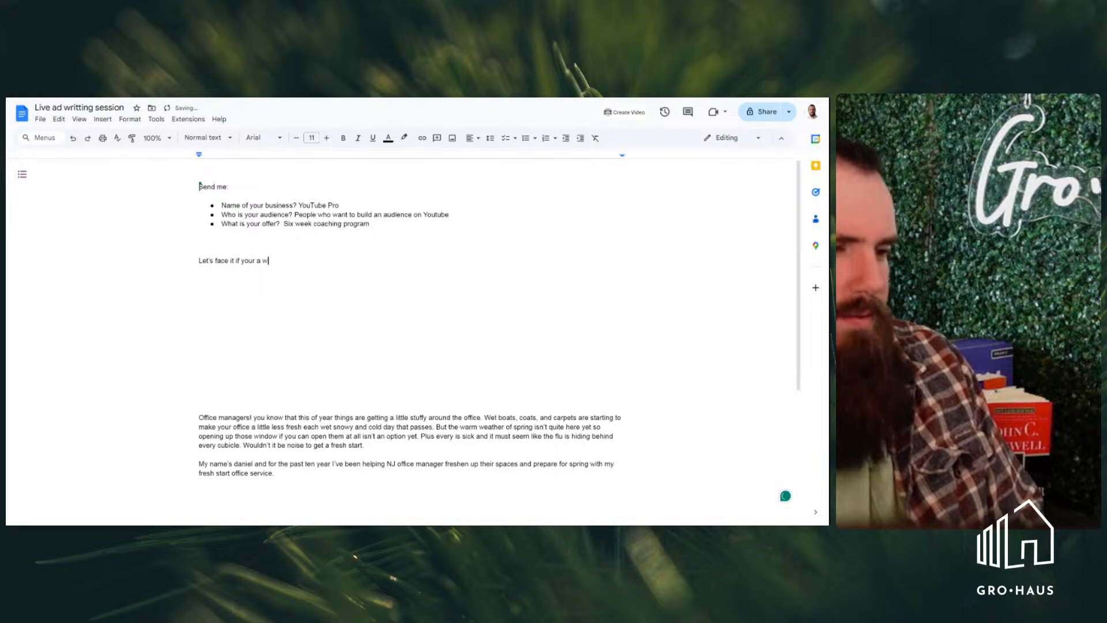
{"action": "type", "text": "orking prof"}
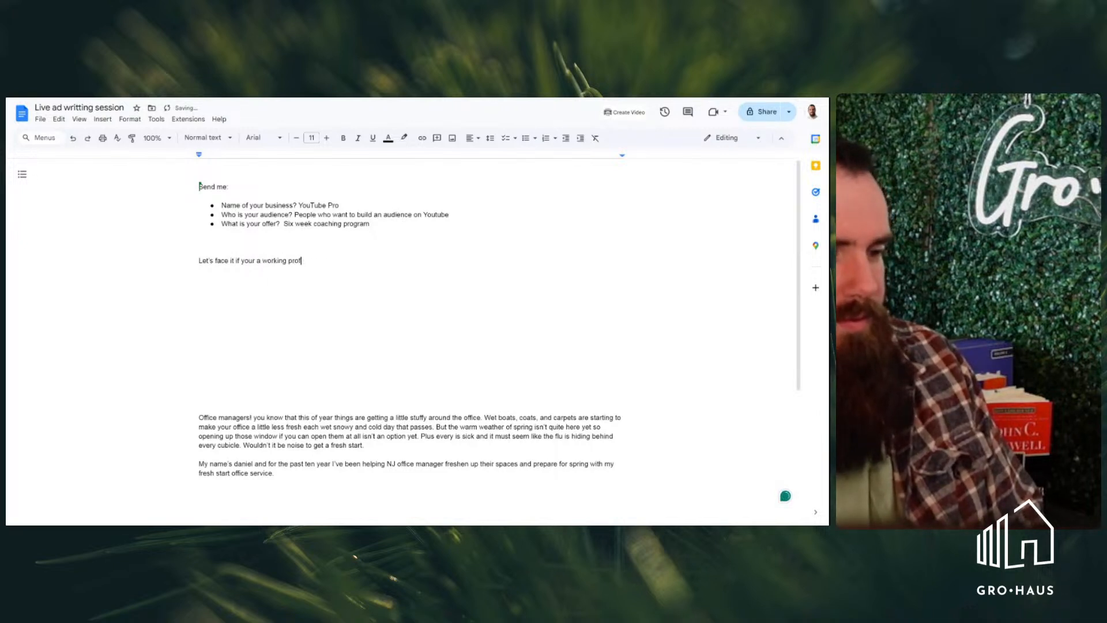
{"action": "type", "text": "essional "}
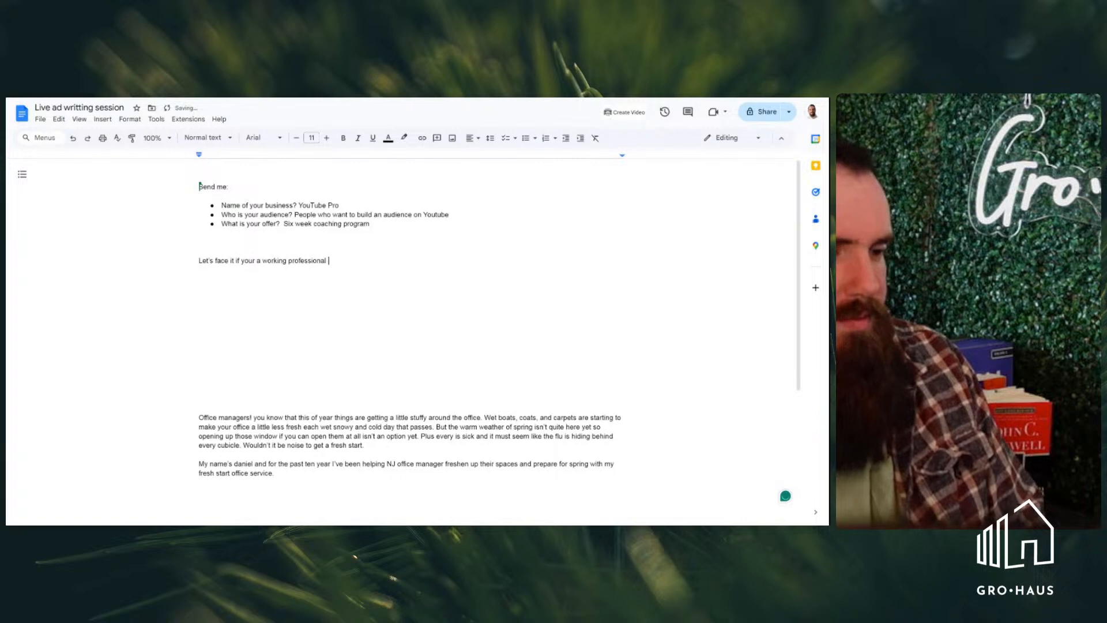
{"action": "type", "text": "posting vid"}
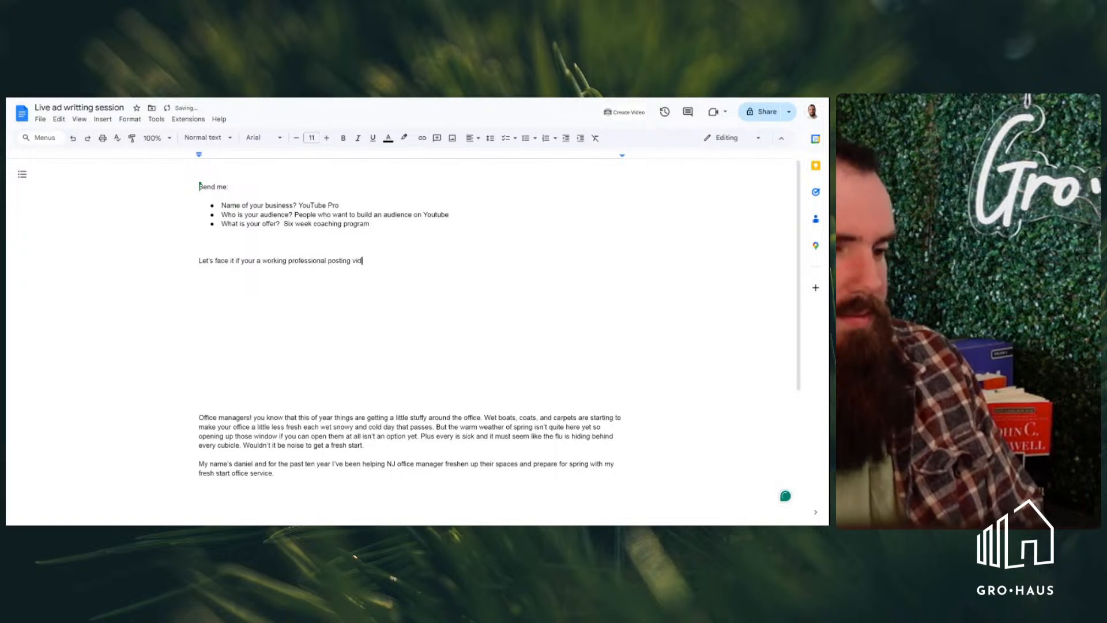
{"action": "type", "text": "eos on "}
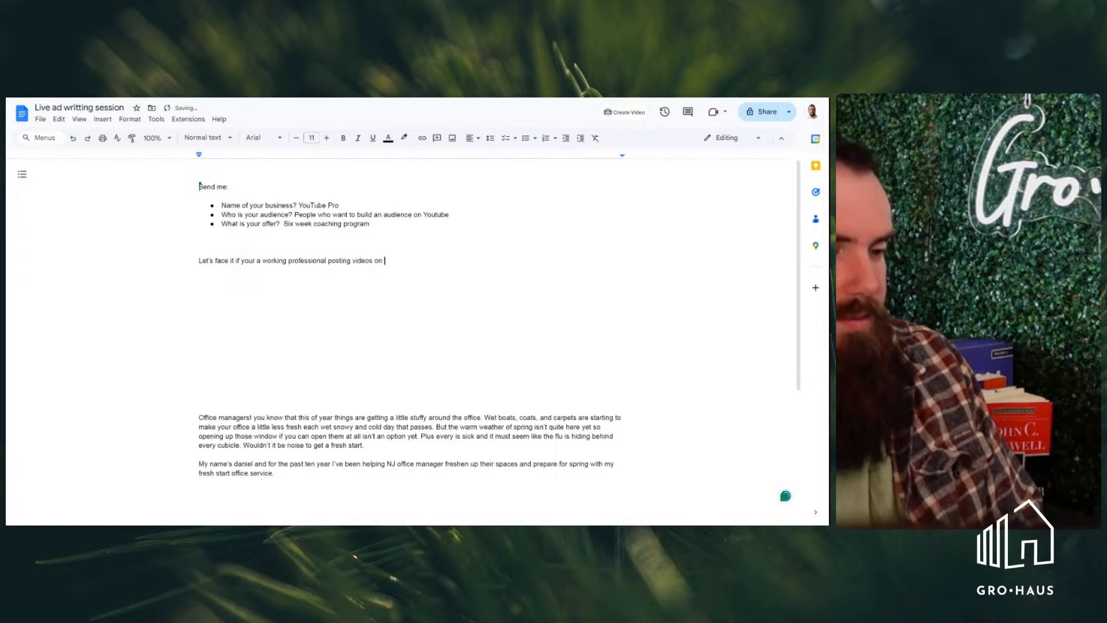
{"action": "type", "text": "yourt"}
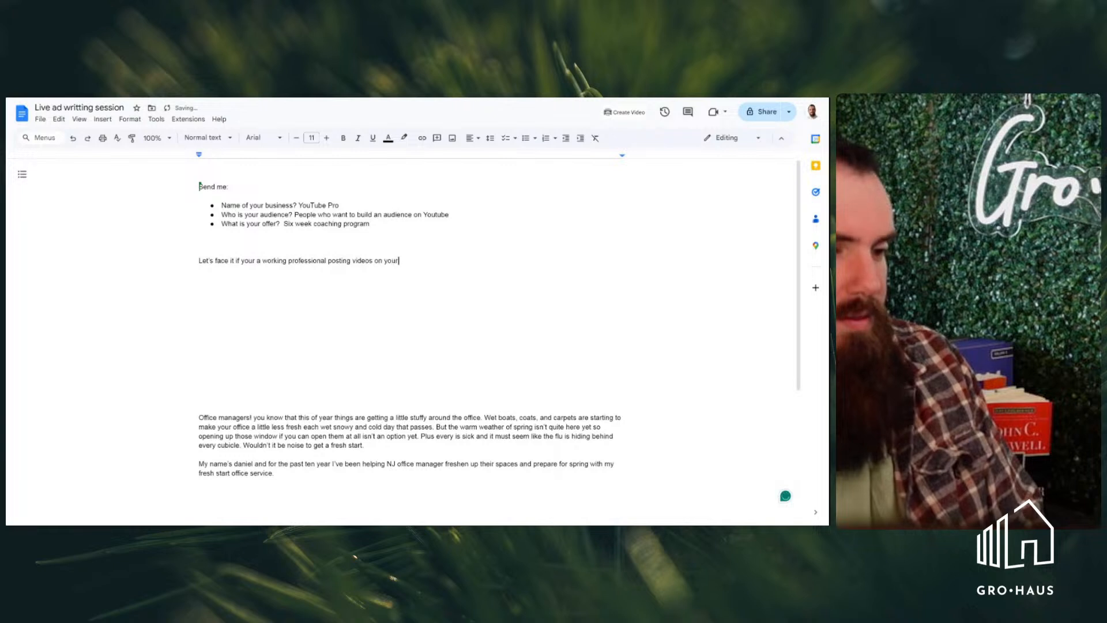
Continue the opening sentence of the ad copy with "a working professional posting videos on youtube"
{"action": "key", "text": "BackSpace"}
{"action": "key", "text": "BackSpace"}
{"action": "type", "text": "tube "}
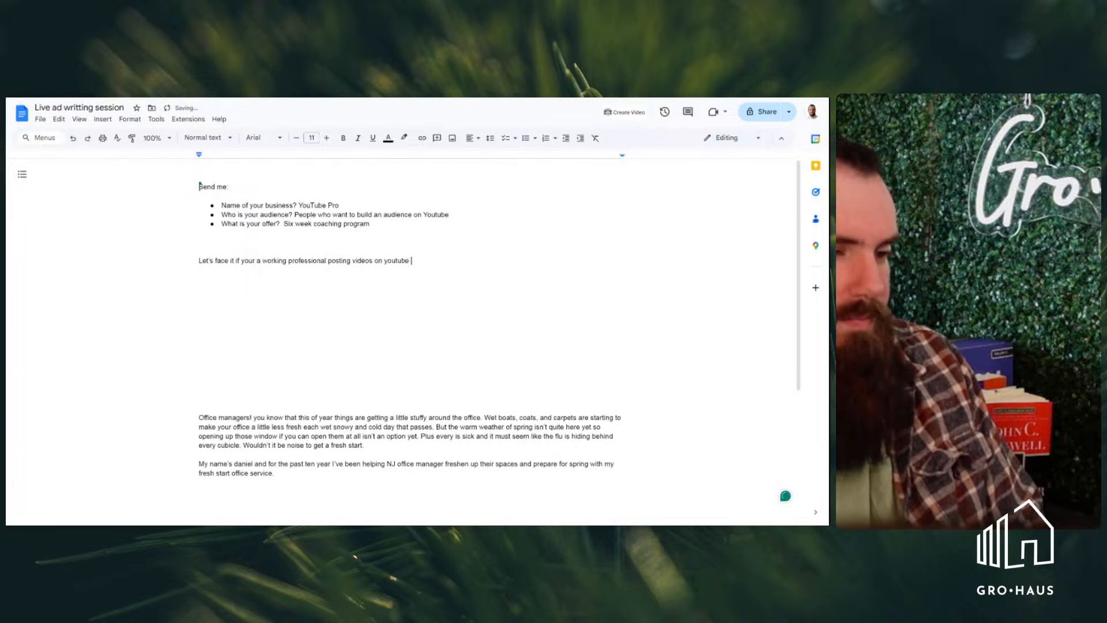
{"action": "type", "text": "is just"}
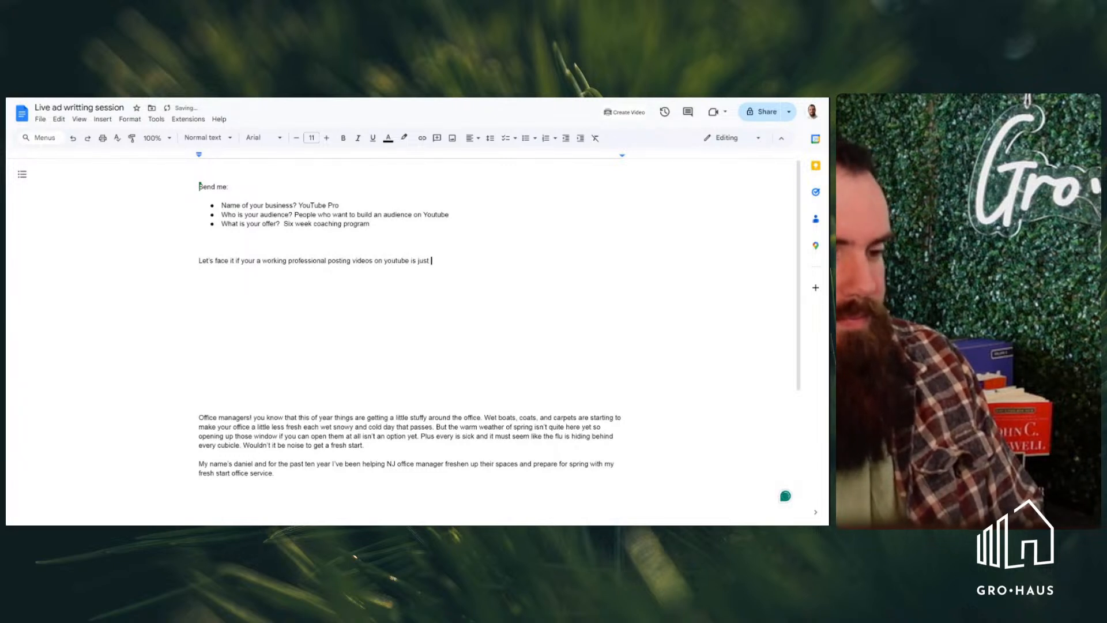
Extend the opening sentence after "youtube" with "can be the most"
{"action": "key", "text": "BackSpace"}
{"action": "key", "text": "BackSpace"}
{"action": "key", "text": "BackSpace"}
{"action": "key", "text": "BackSpace"}
{"action": "key", "text": "BackSpace"}
{"action": "key", "text": "BackSpace"}
{"action": "key", "text": "BackSpace"}
{"action": "key", "text": "BackSpace"}
{"action": "type", "text": "c"}
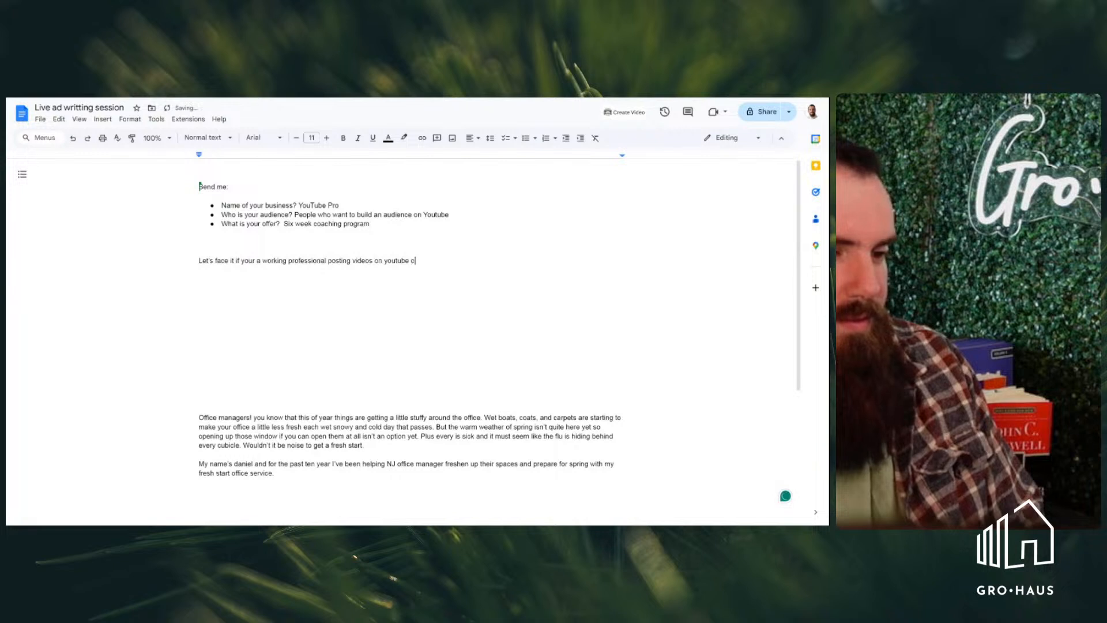
{"action": "type", "text": "an be the most"}
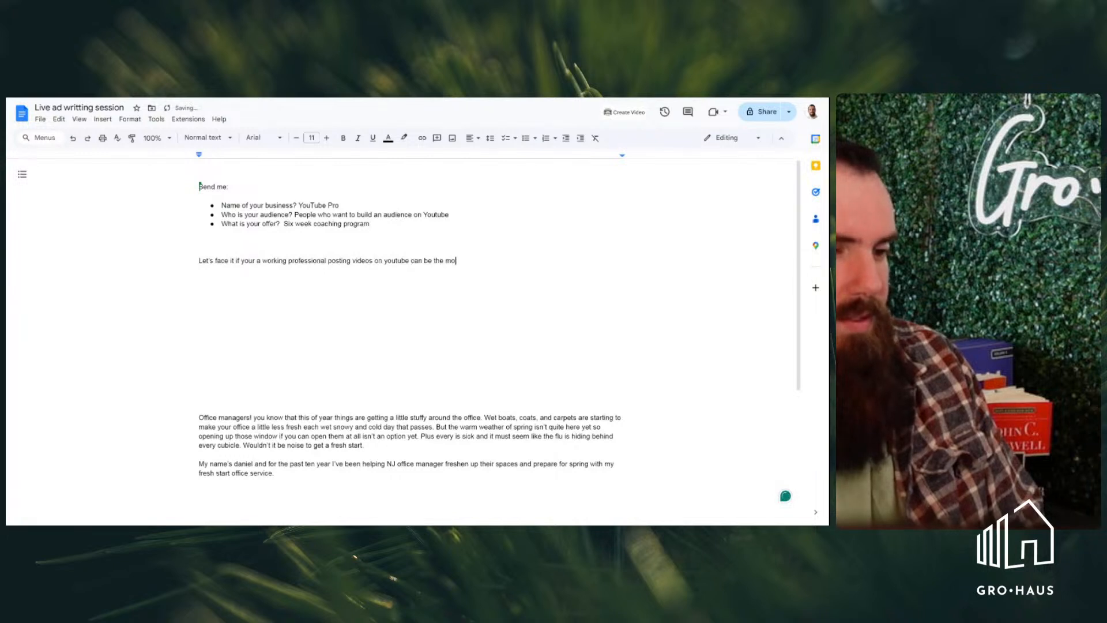
Finish the opening sentence with "heartbreakingly painful process you might ever go through."
{"action": "type", "text": "heartbreaki"}
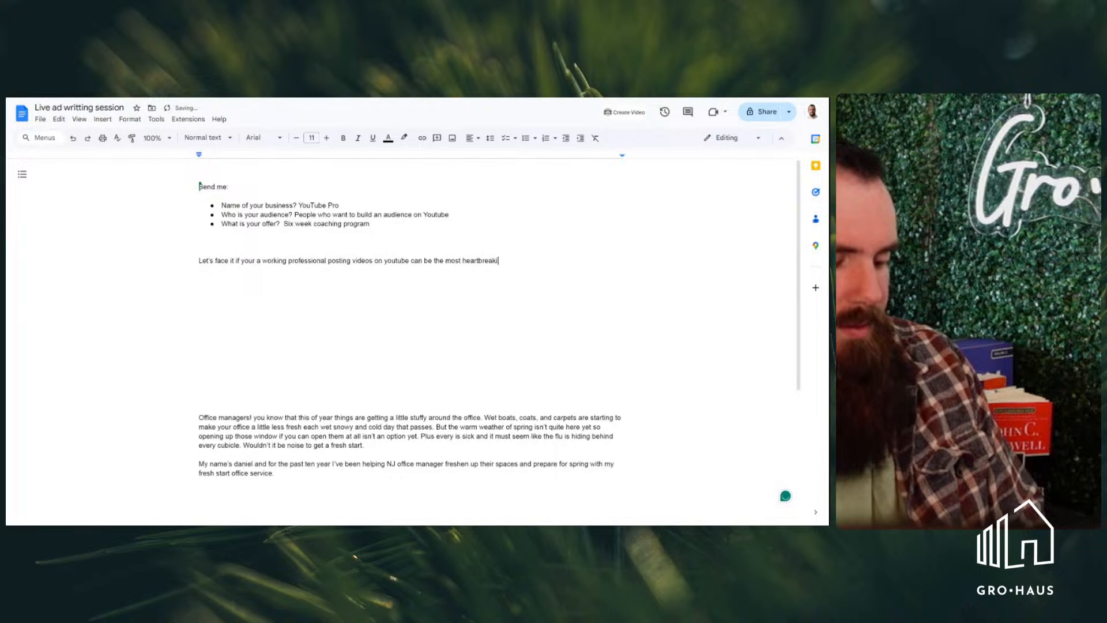
{"action": "type", "text": "ng!y painful proc"}
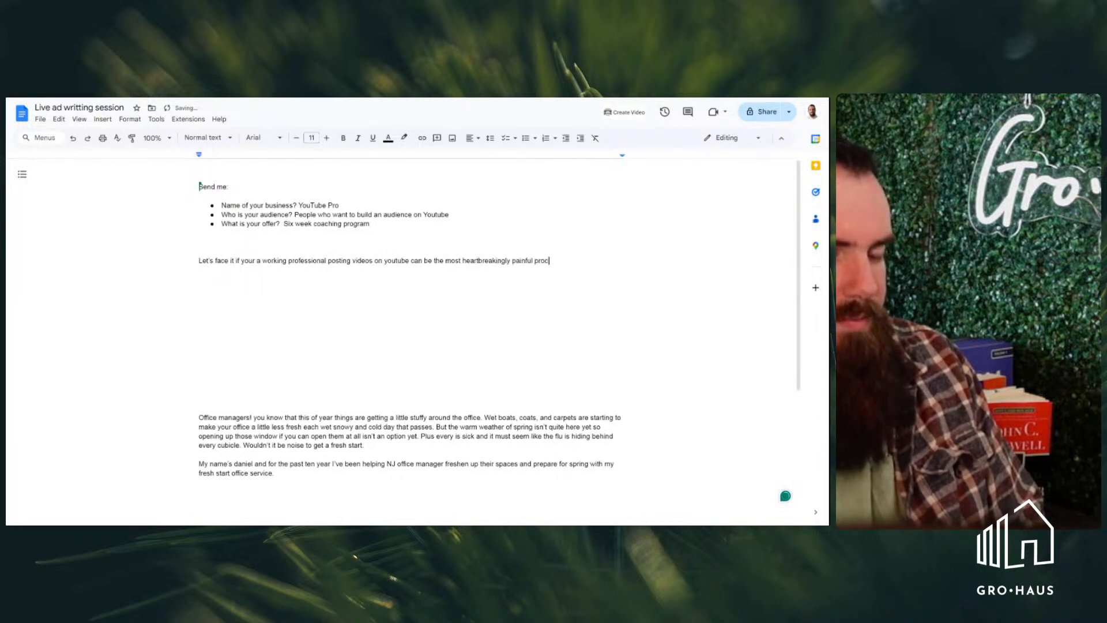
{"action": "type", "text": "ess you migh"}
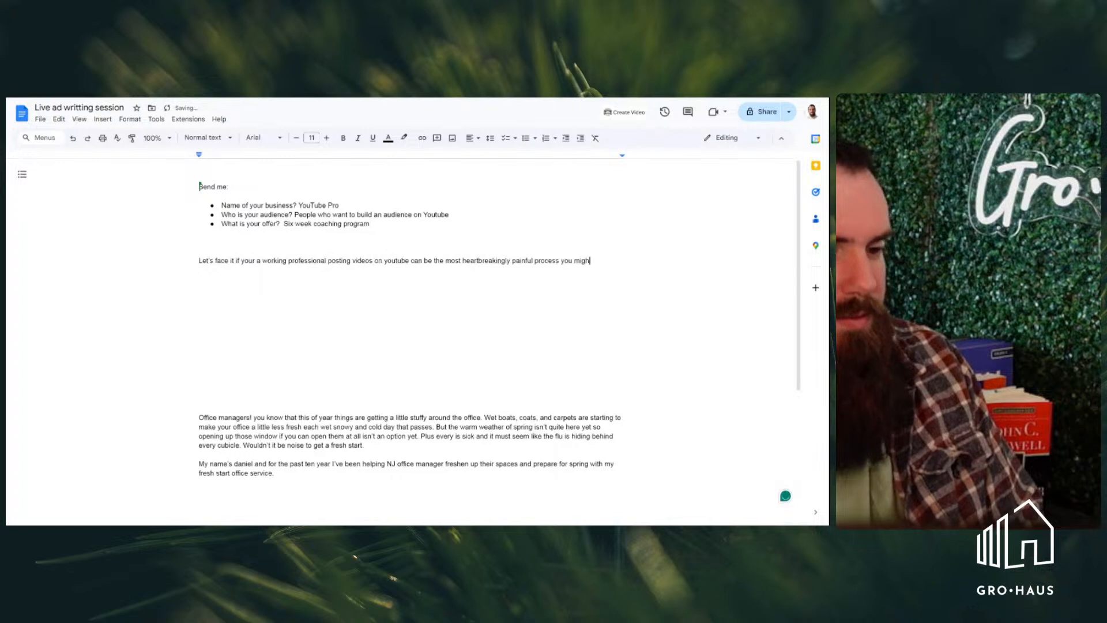
{"action": "type", "text": "t ever "}
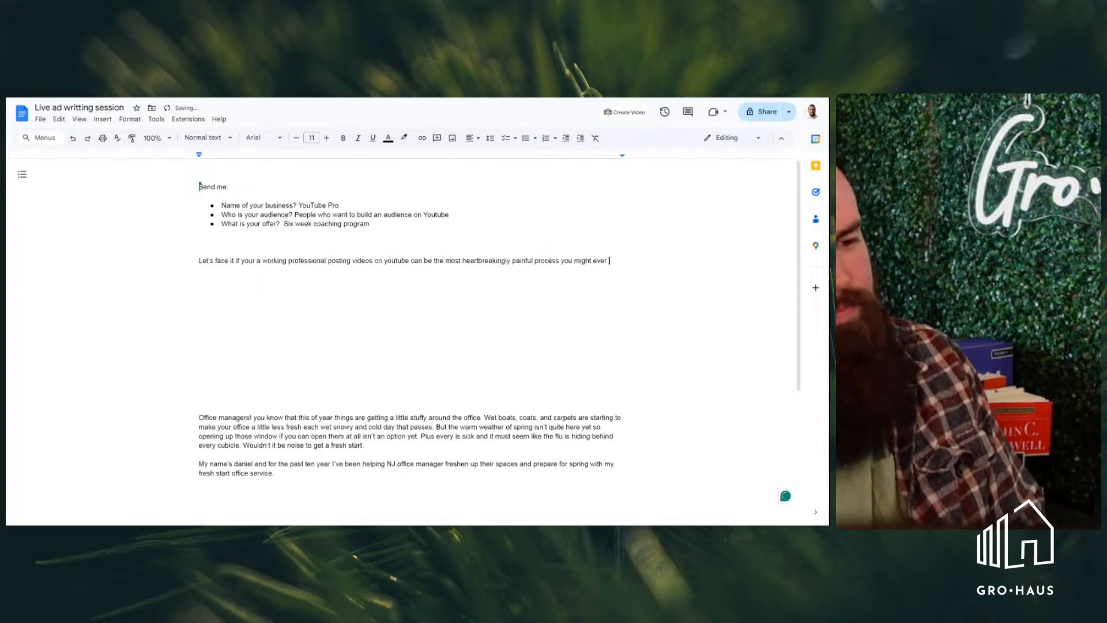
{"action": "type", "text": "go though"}
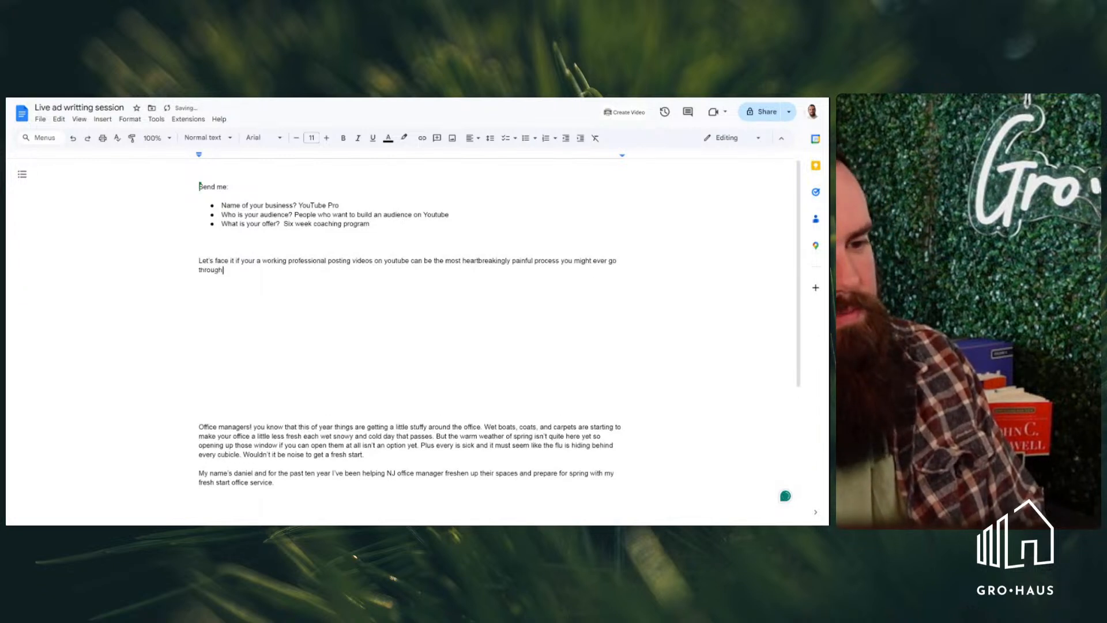
{"action": "type", "text": ". You s"}
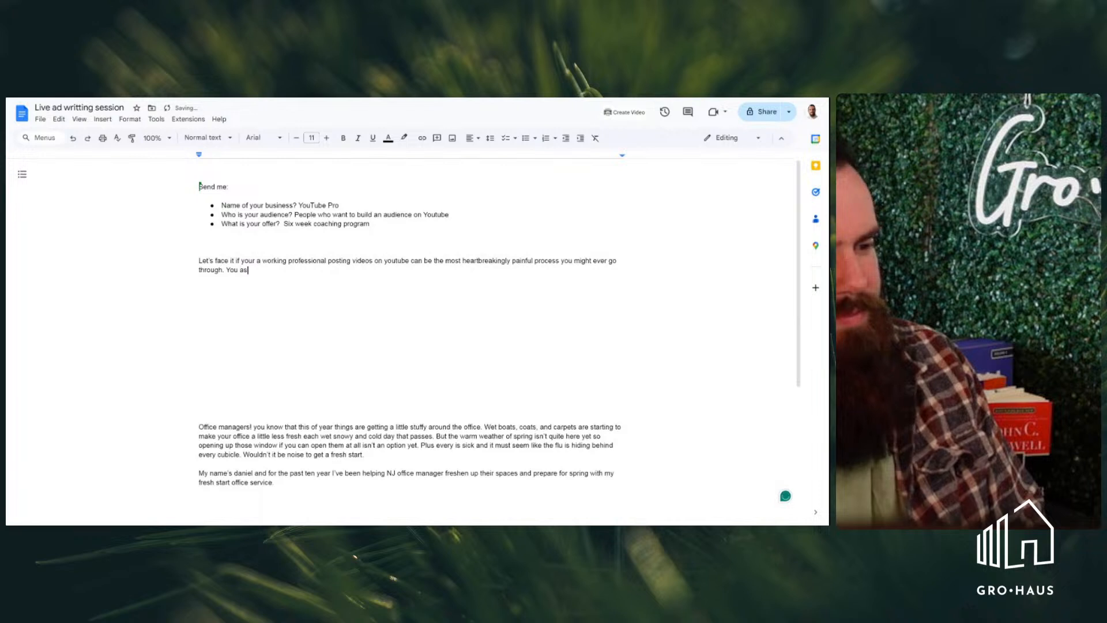
{"action": "type", "text": "pen"}
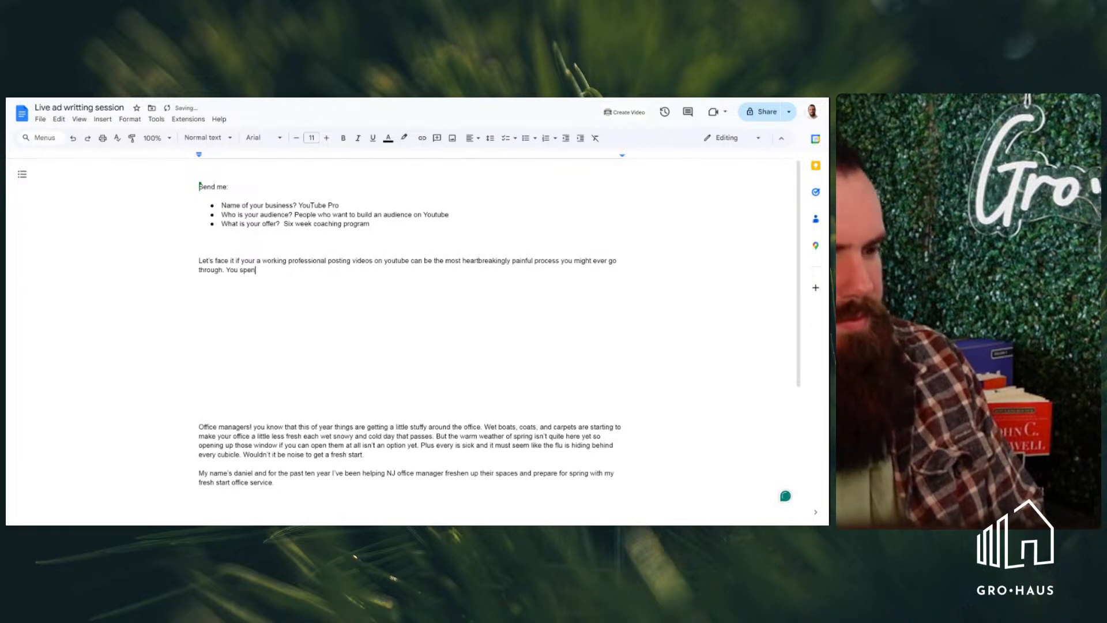
{"action": "type", "text": "d all thi"}
{"action": "type", "text": "s time "}
{"action": "type", "text": "crea"}
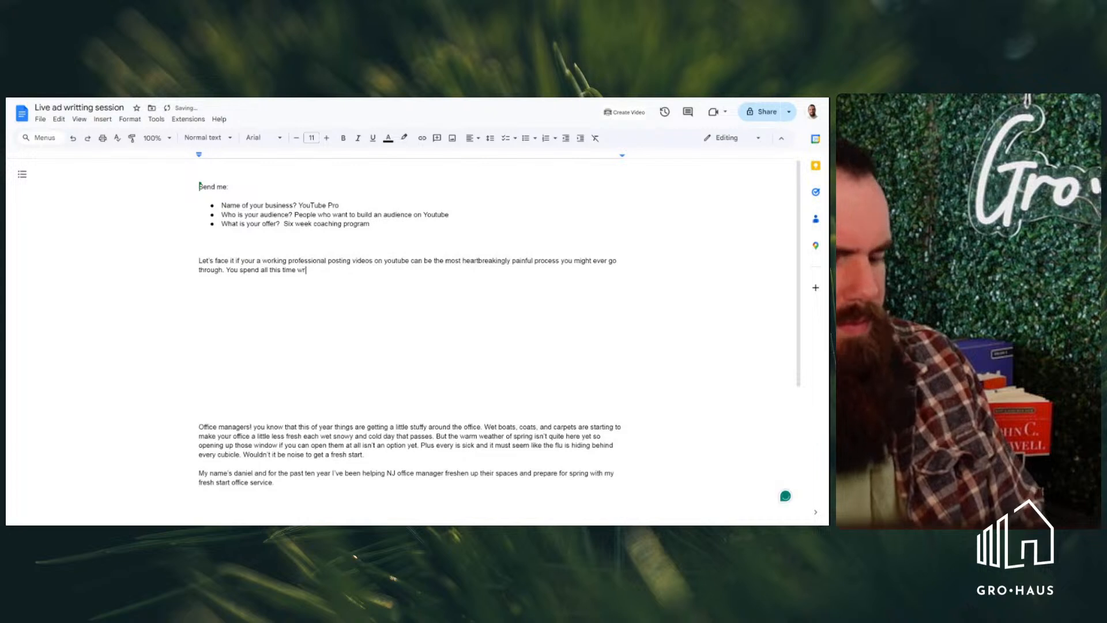
Continue the second sentence after "time" with "researching scripting"
{"action": "key", "text": "BackSpace"}
{"action": "key", "text": "BackSpace"}
{"action": "key", "text": "BackSpace"}
{"action": "key", "text": "BackSpace"}
{"action": "type", "text": "creati"}
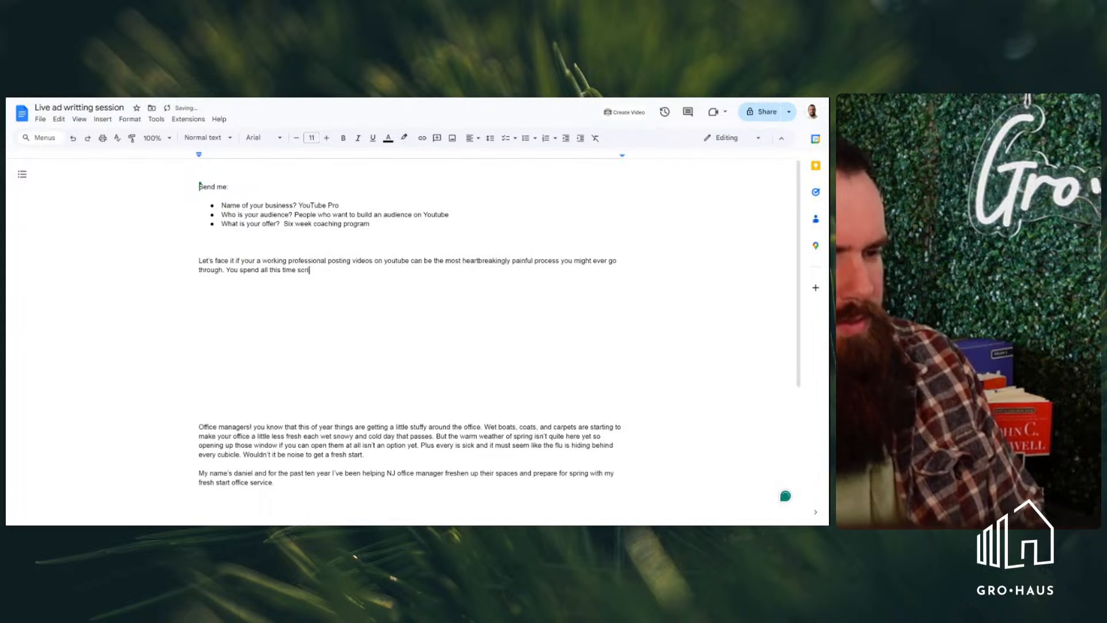
{"action": "key", "text": "BackSpace"}
{"action": "key", "text": "BackSpace"}
{"action": "key", "text": "BackSpace"}
{"action": "key", "text": "BackSpace"}
{"action": "key", "text": "BackSpace"}
{"action": "key", "text": "BackSpace"}
{"action": "type", "text": "resea"}
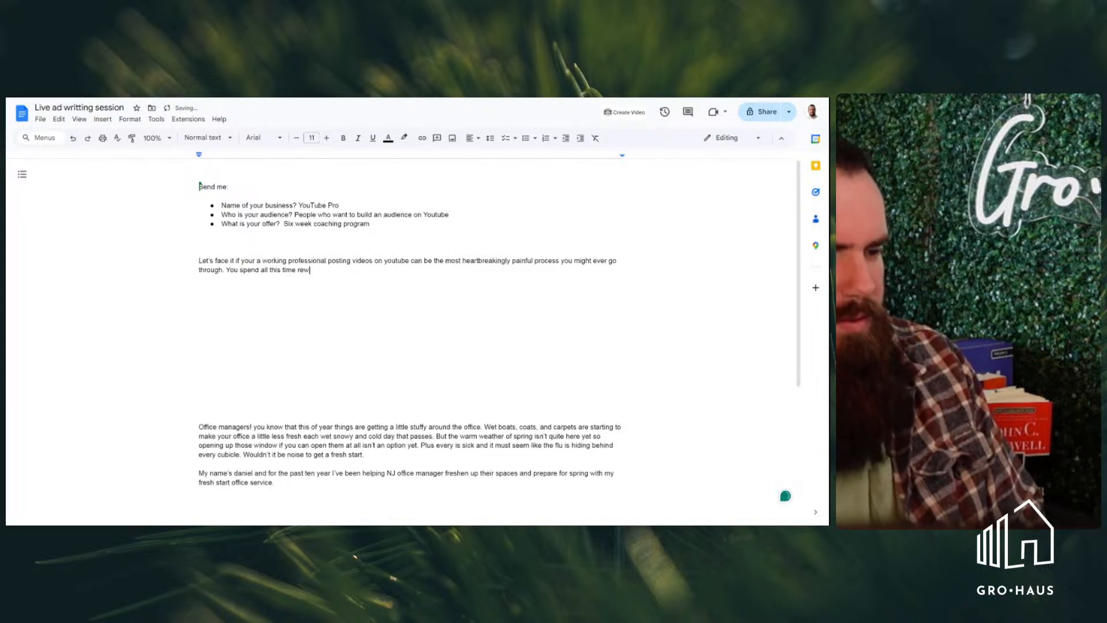
{"action": "type", "text": "rchi"}
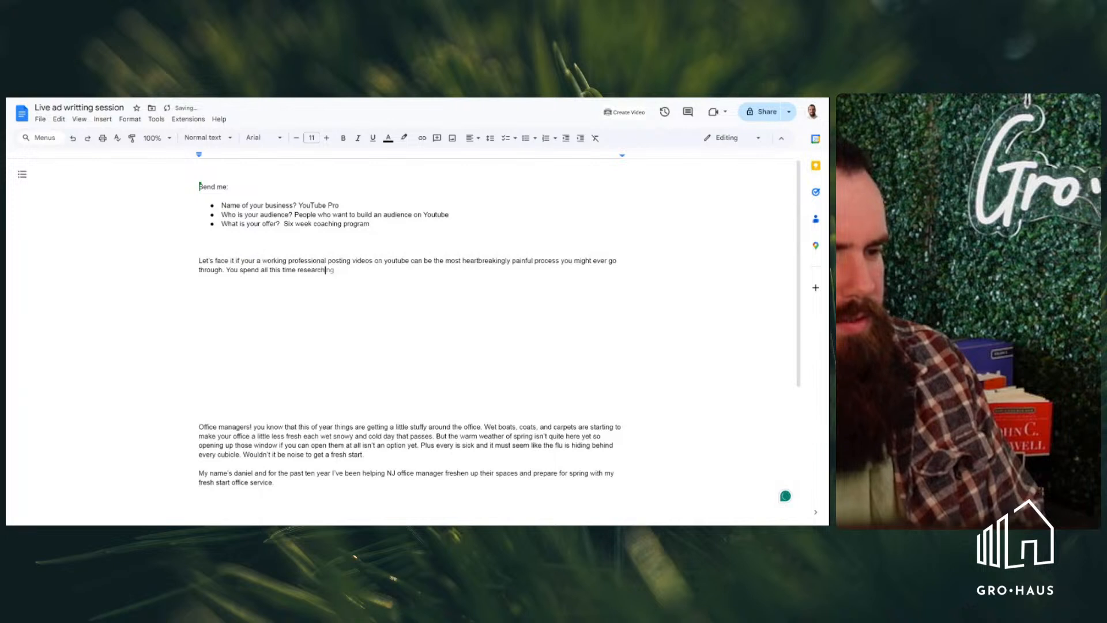
{"action": "type", "text": "ng script"}
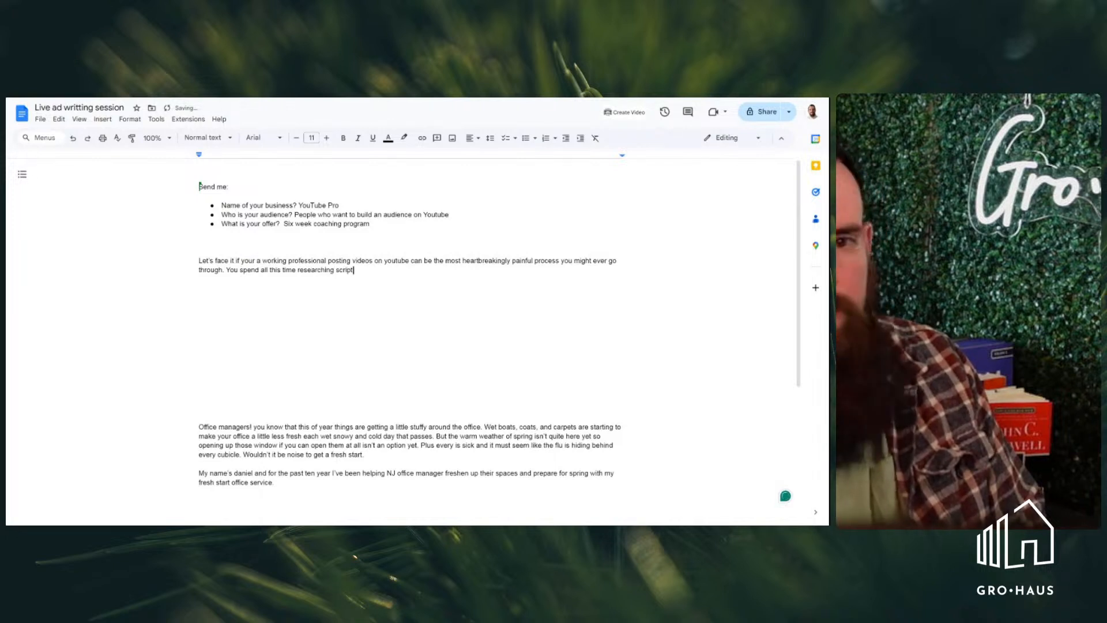
{"action": "type", "text": "ing "}
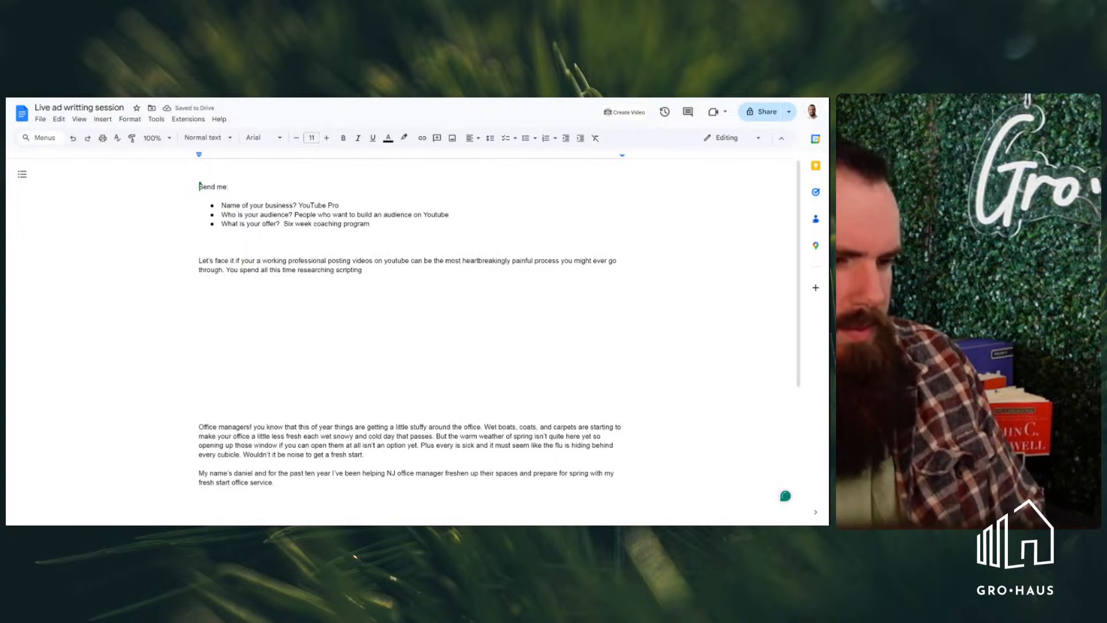
{"action": "type", "text": "filming "}
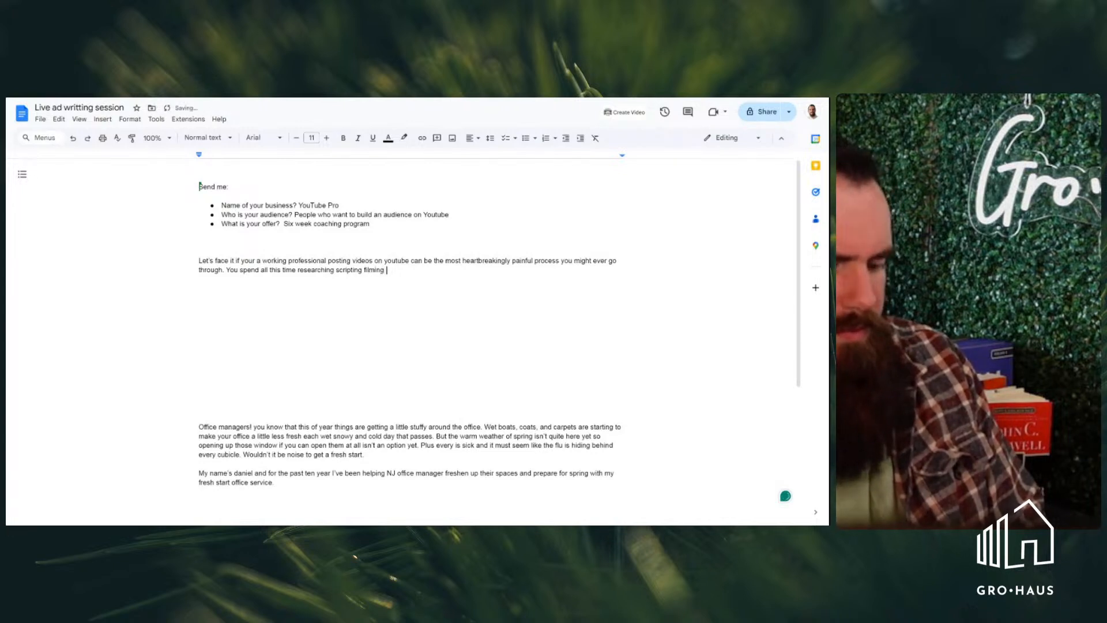
{"action": "type", "text": "and editing you"}
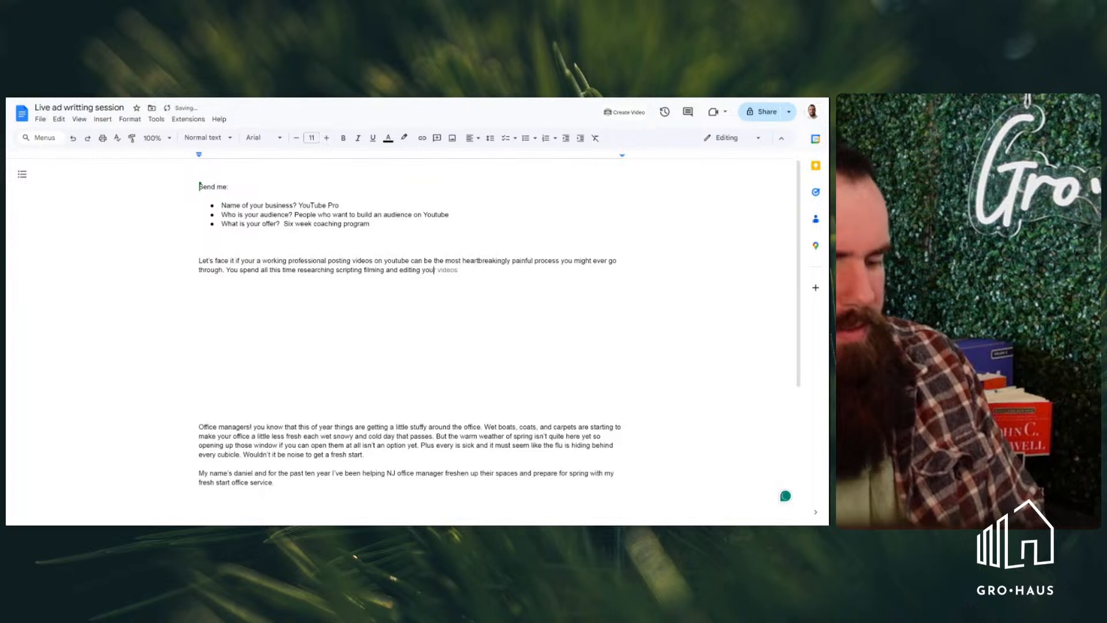
{"action": "type", "text": "r video on"}
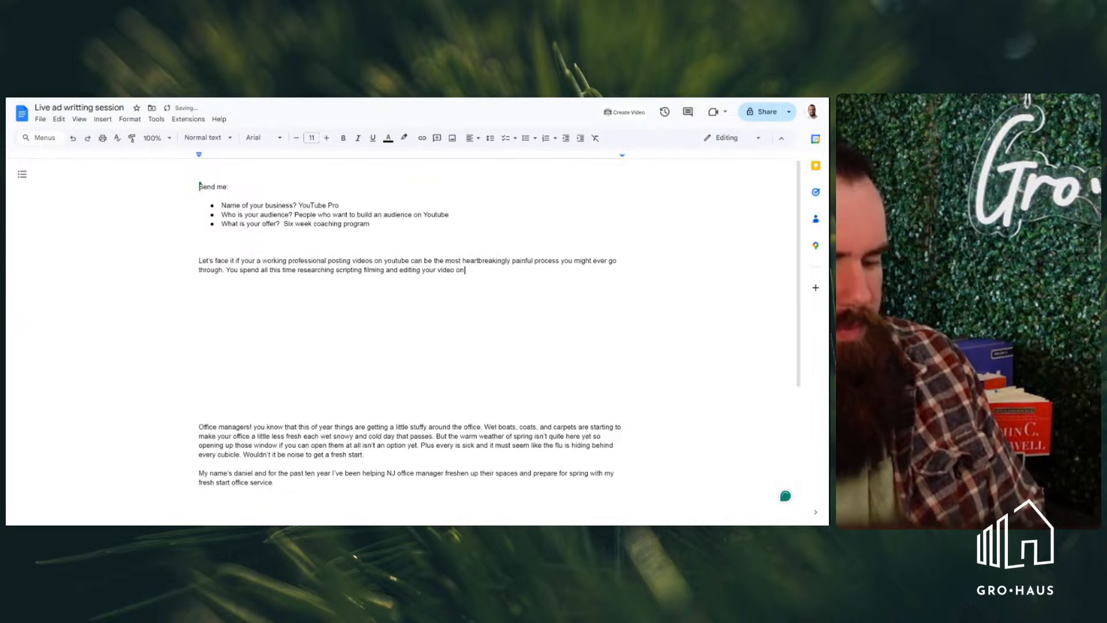
{"action": "type", "text": "ly to post i"}
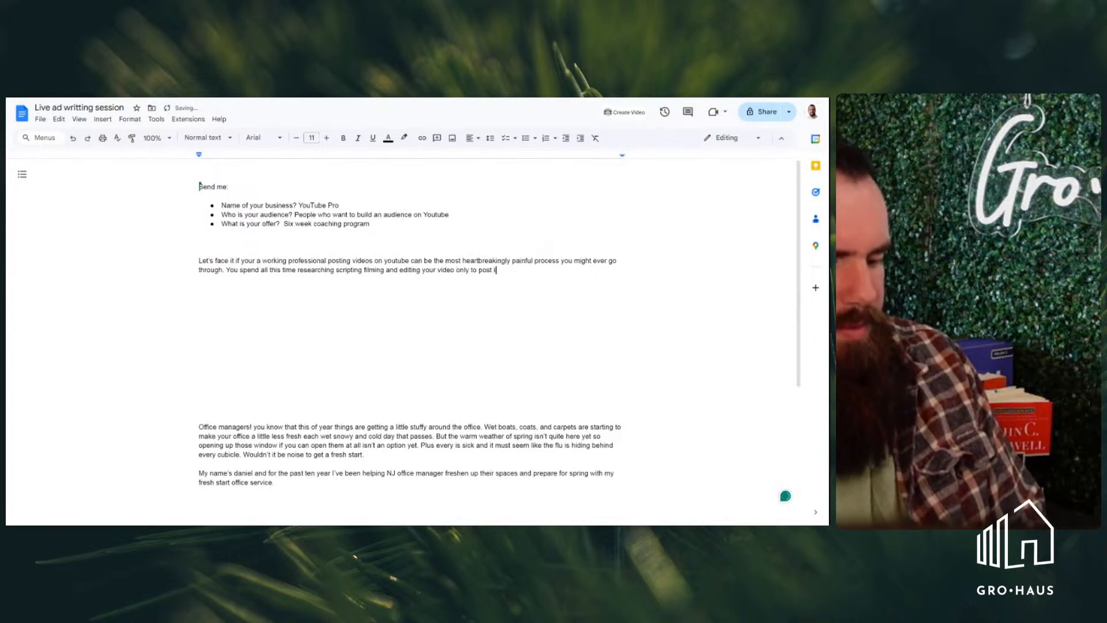
{"action": "type", "text": "t and what ha"}
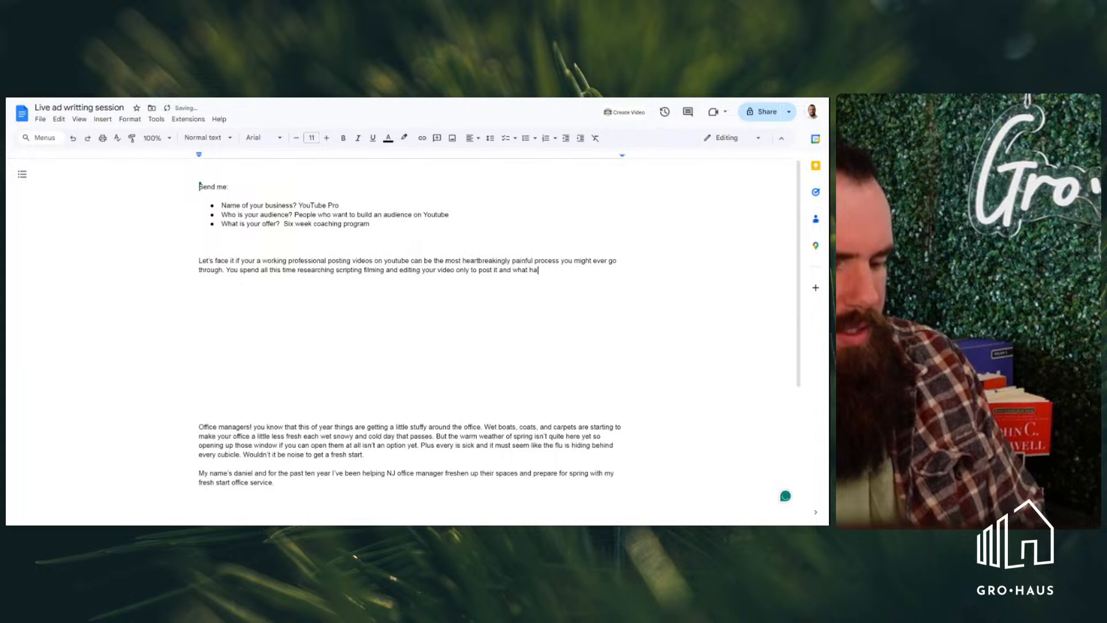
{"action": "type", "text": "ppens. "}
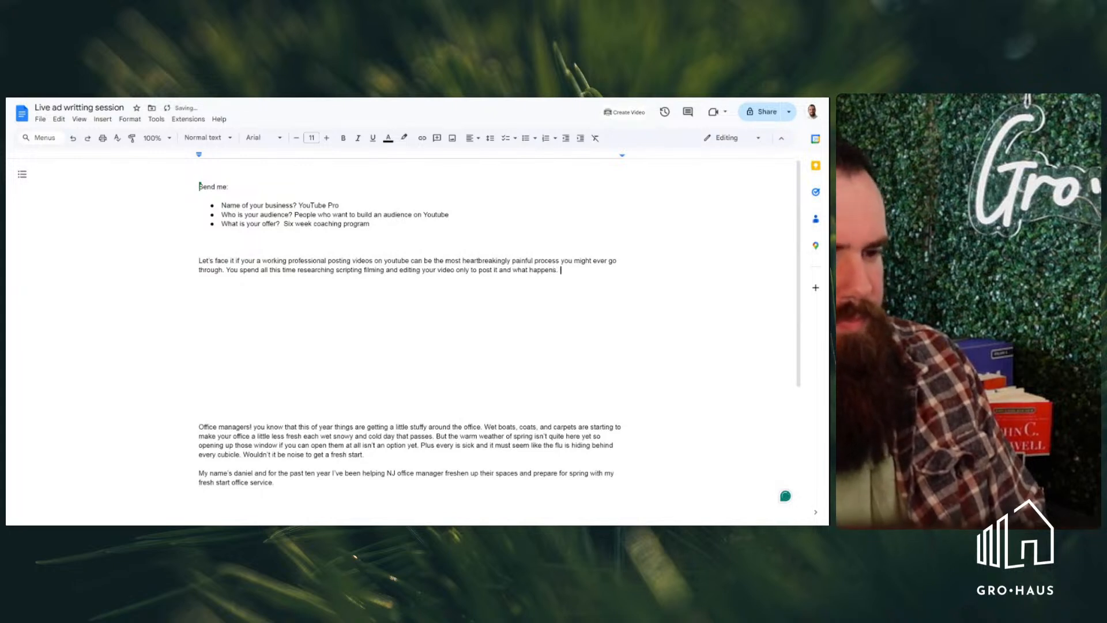
{"action": "type", "text": "N"}
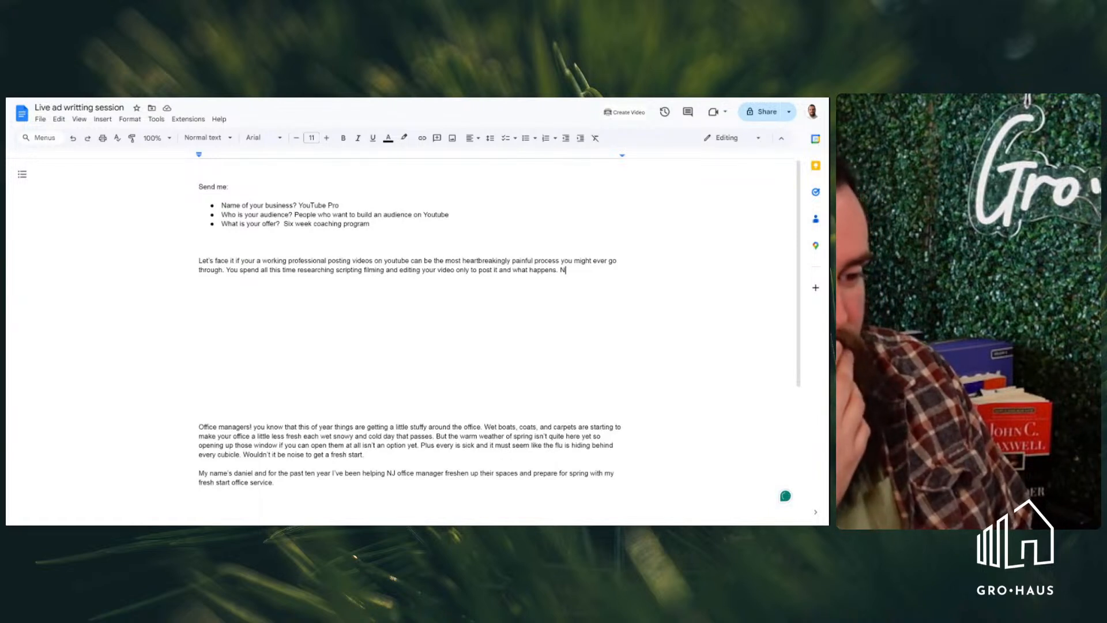
Add the sentence "Nothing big old goose eg on your video." to the end of the ad paragraph
{"action": "type", "text": "oth"}
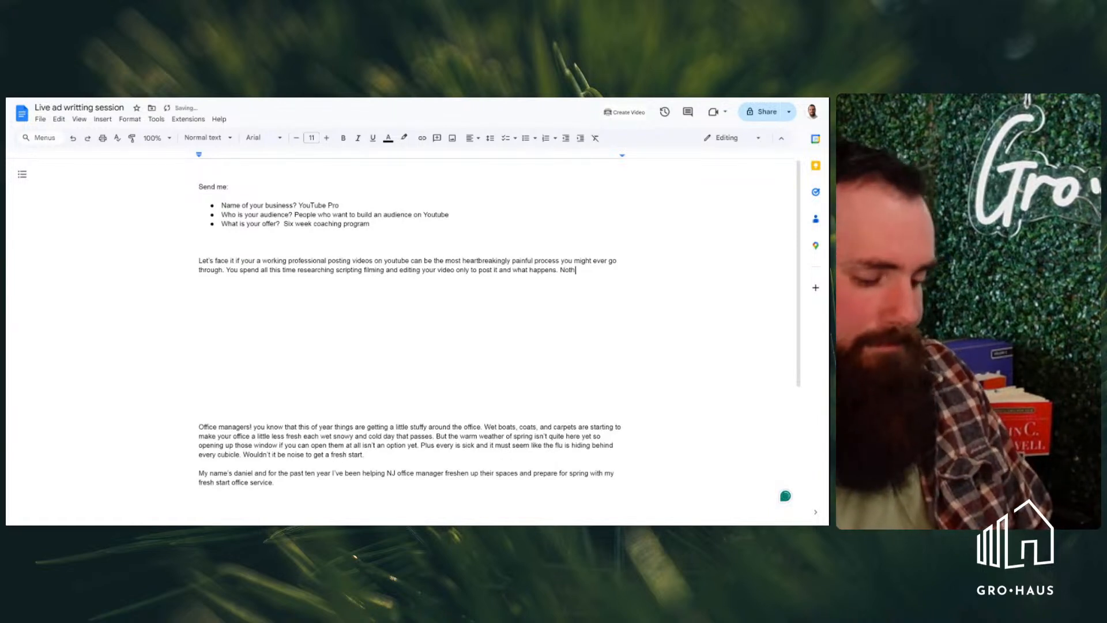
{"action": "type", "text": "ing big o"}
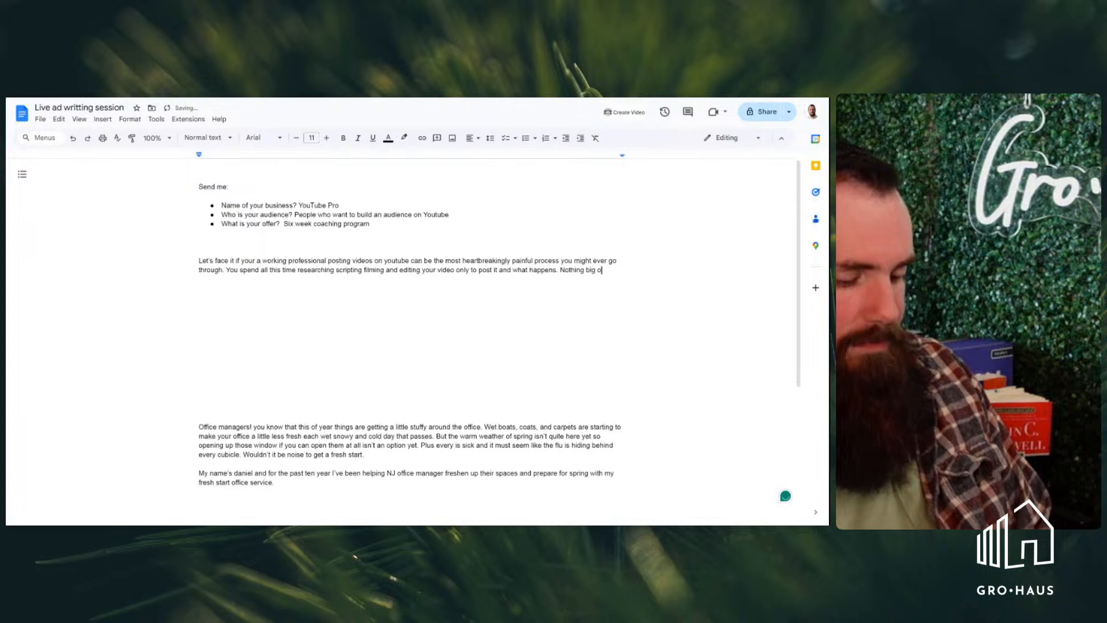
{"action": "type", "text": "ld goose"}
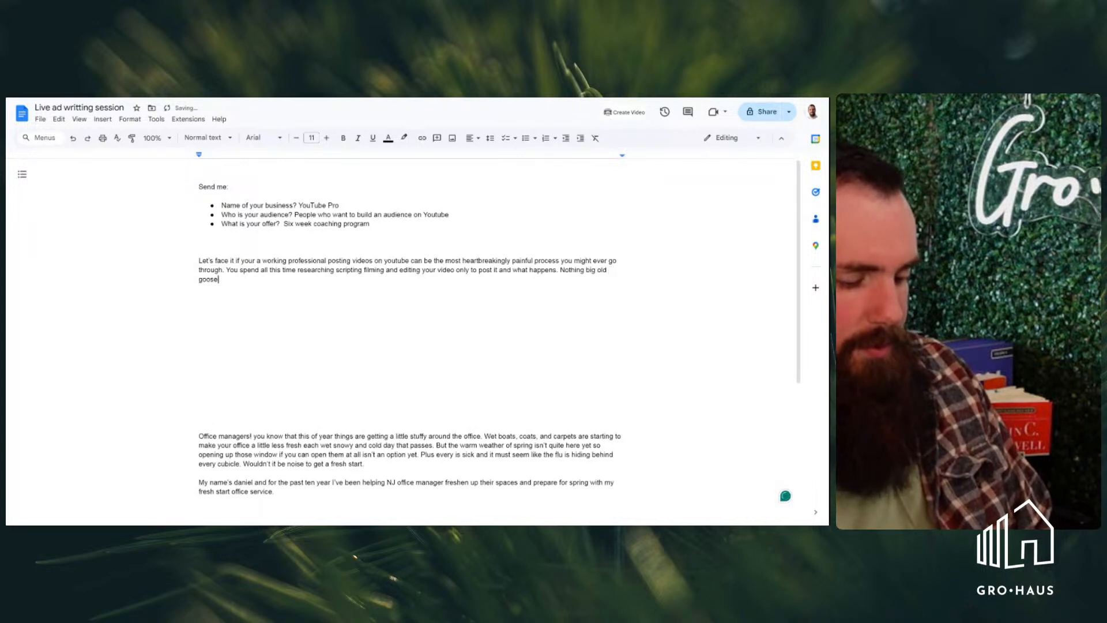
{"action": "type", "text": " eg on your "}
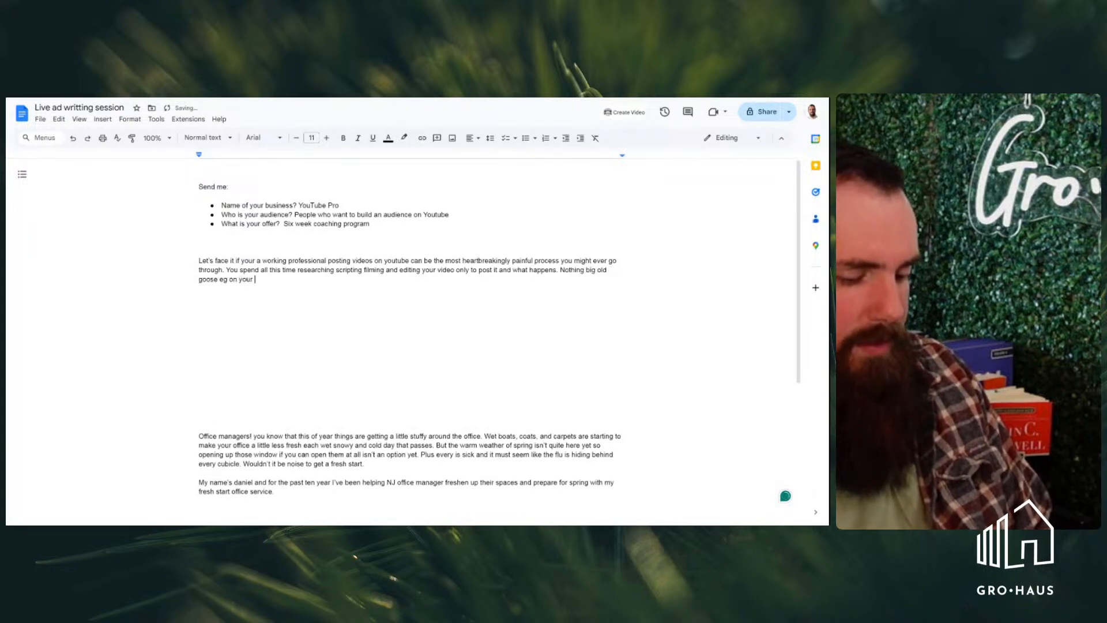
{"action": "type", "text": "video. "}
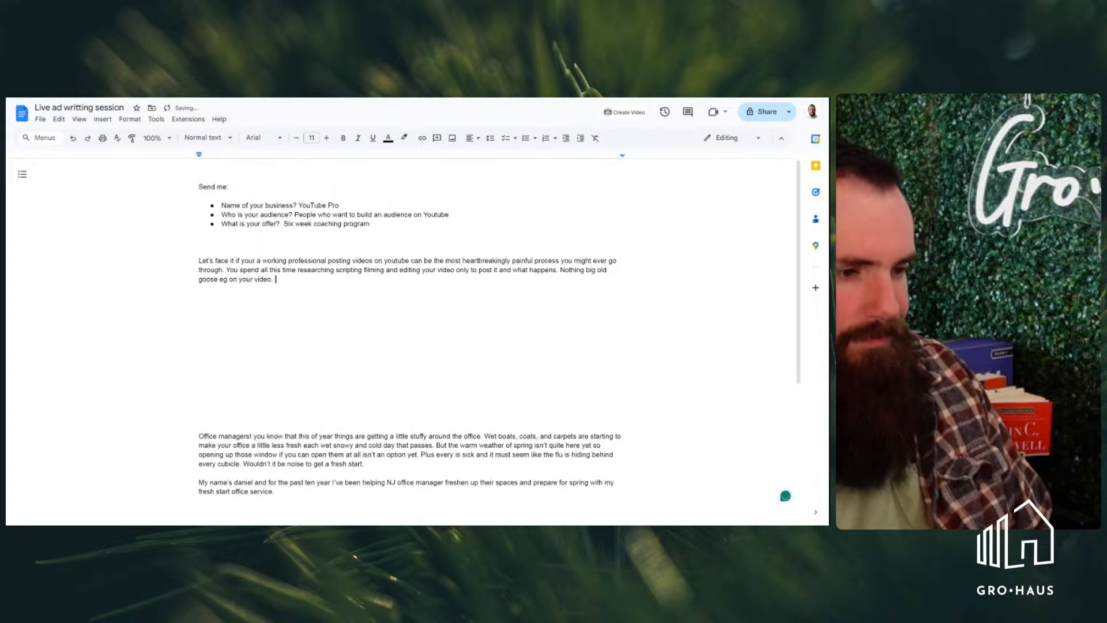
{"action": "type", "text": "It"}
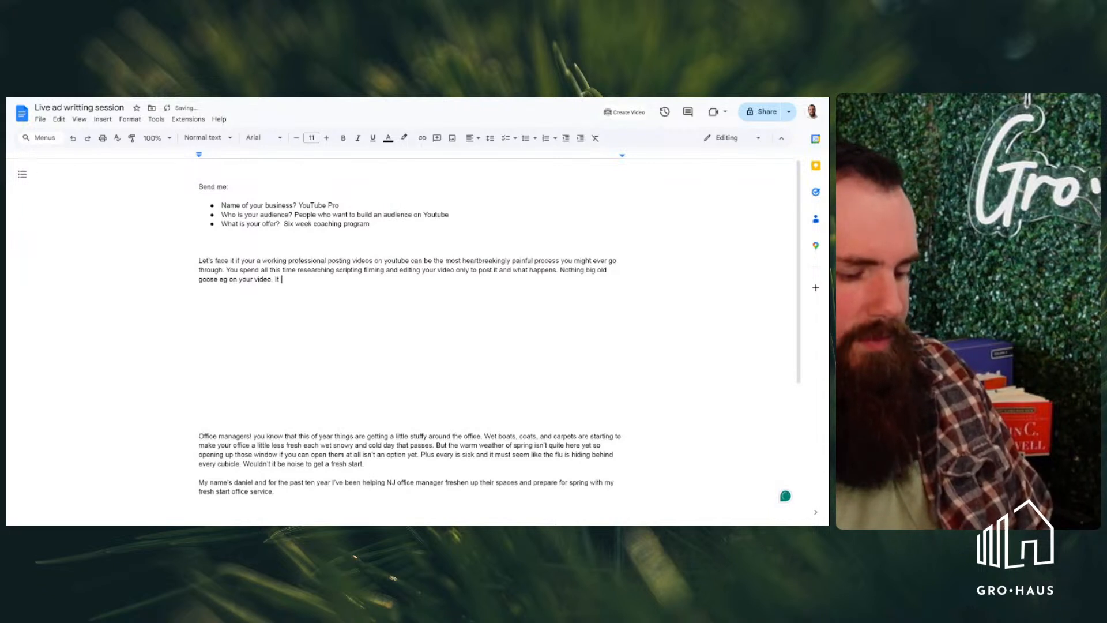
{"action": "type", "text": " can"}
{"action": "key", "text": "BackSpace"}
{"action": "key", "text": "BackSpace"}
{"action": "key", "text": "BackSpace"}
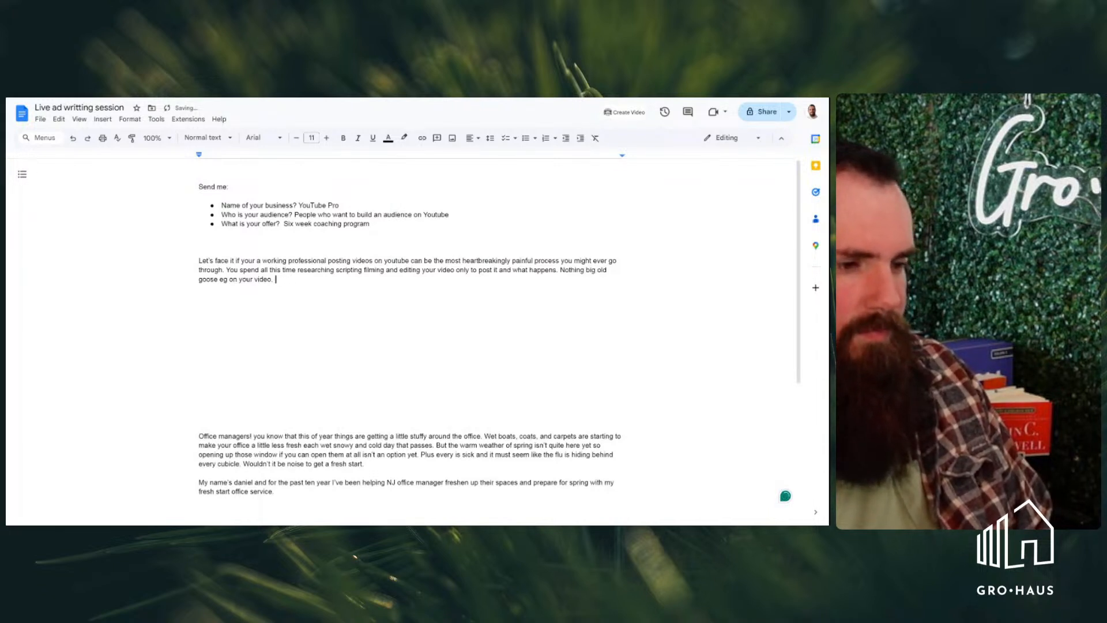
Start a new sentence after "on your video." with "Meanwhile your daughter, cousin, and your uncle" plus the uncle's first name
{"action": "type", "text": "meanwhile your daughter "}
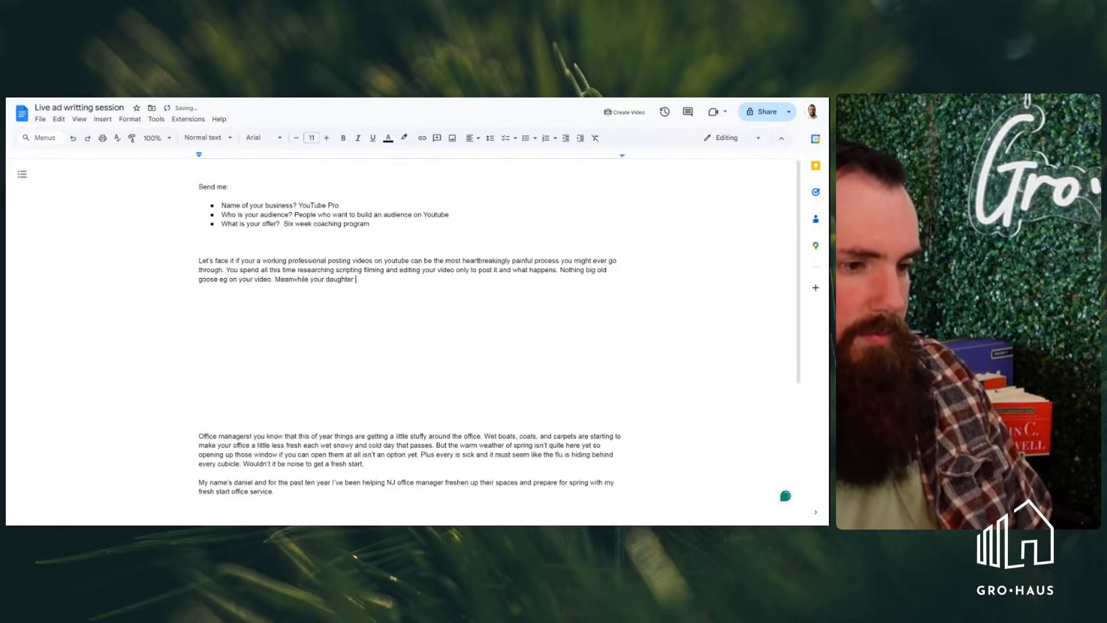
{"action": "type", "text": ", cousin"}
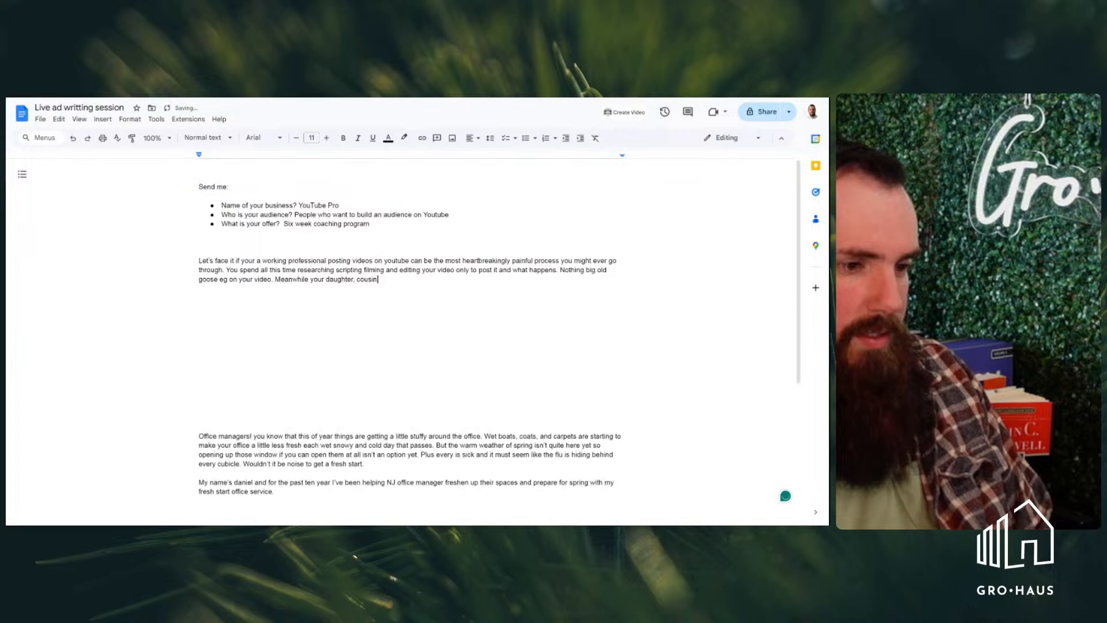
{"action": "type", "text": ", and "}
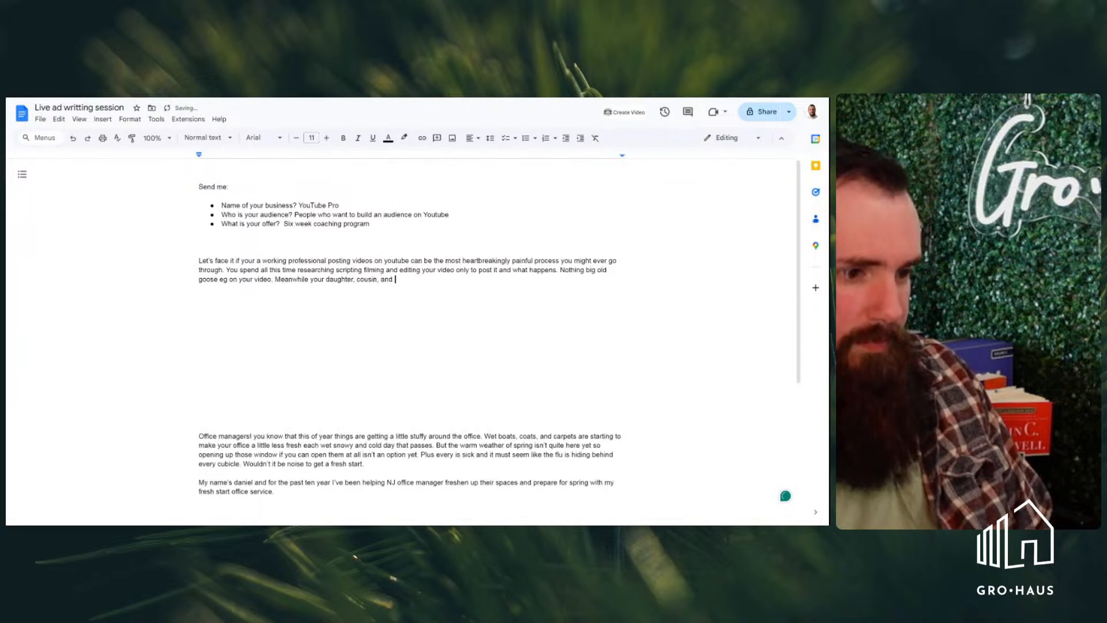
{"action": "type", "text": "your unc"}
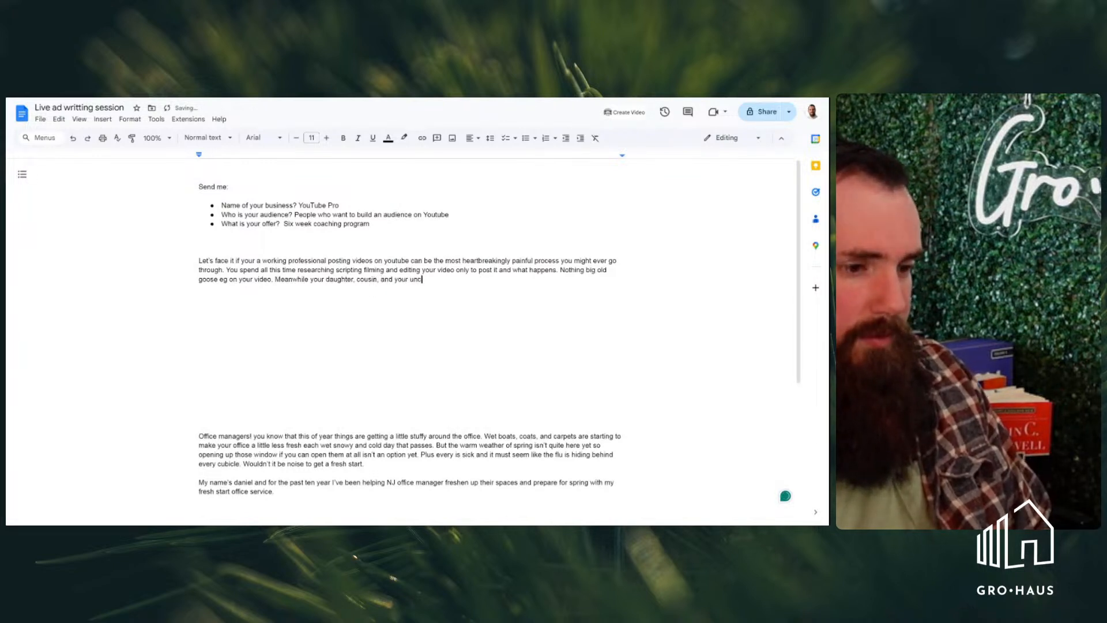
{"action": "type", "text": "le bill are going viral for thi"}
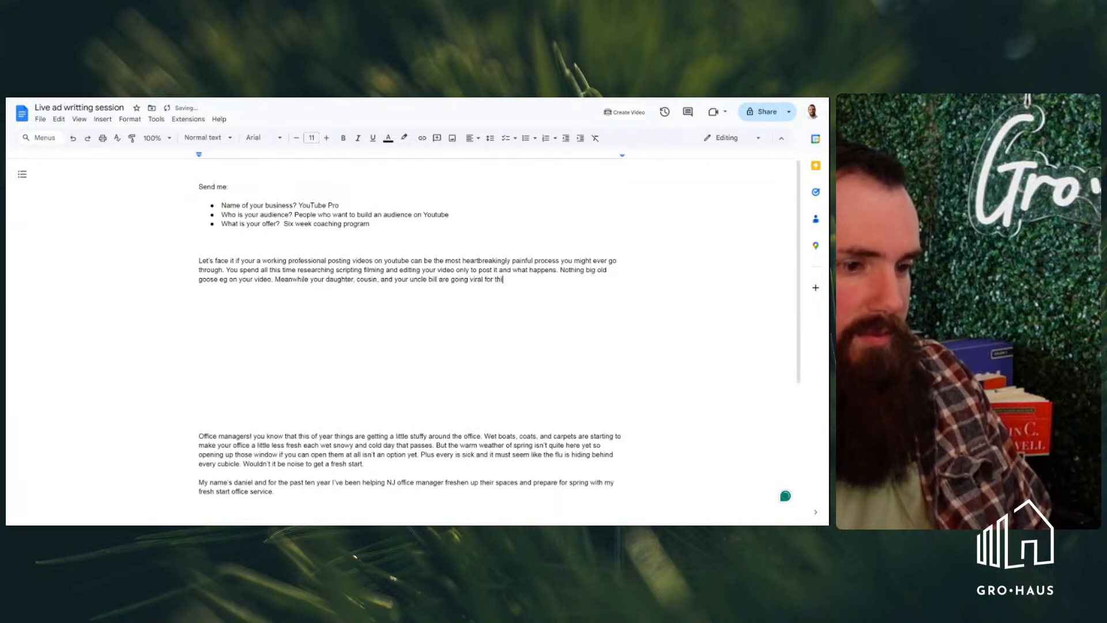
{"action": "type", "text": "ngs they "}
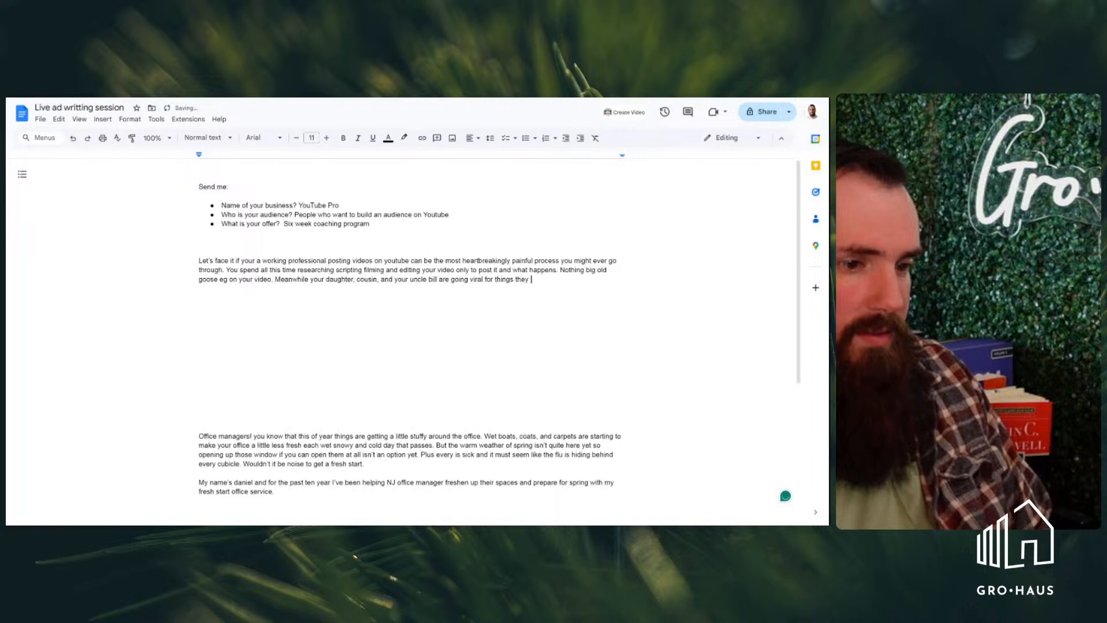
{"action": "type", "text": "didn't e"}
Continue the "Meanwhile" sentence with "are going viral for things they didn't spend"
{"action": "key", "text": "BackSpace"}
{"action": "type", "text": "spend one fith"}
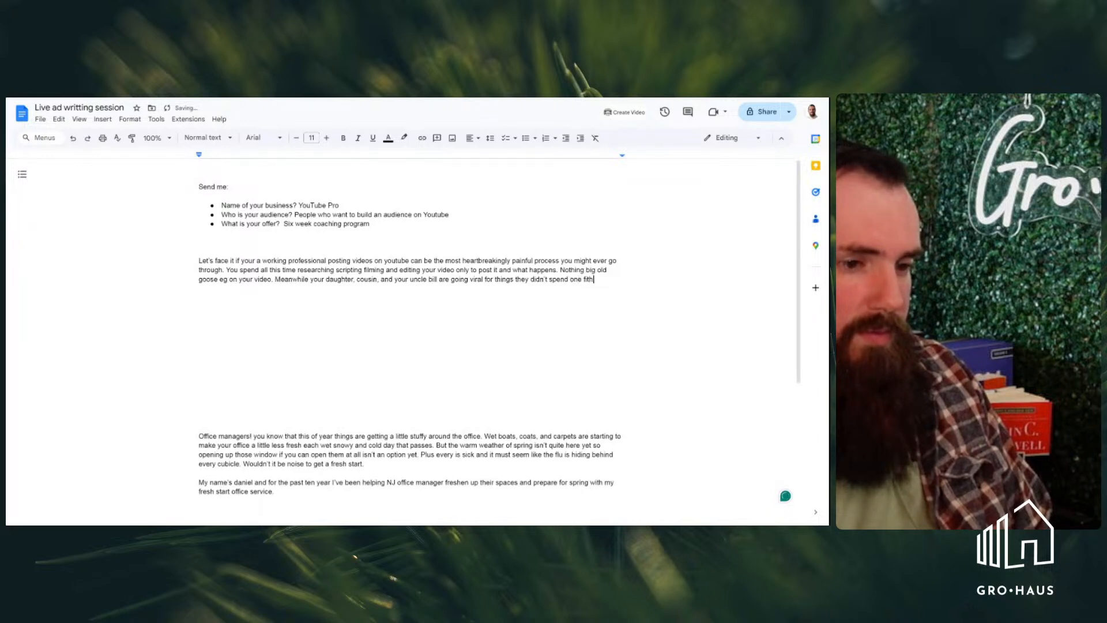
Complete the "Meanwhile" sentence with "one fifth of the time planing."
{"action": "key", "text": "BackSpace"}
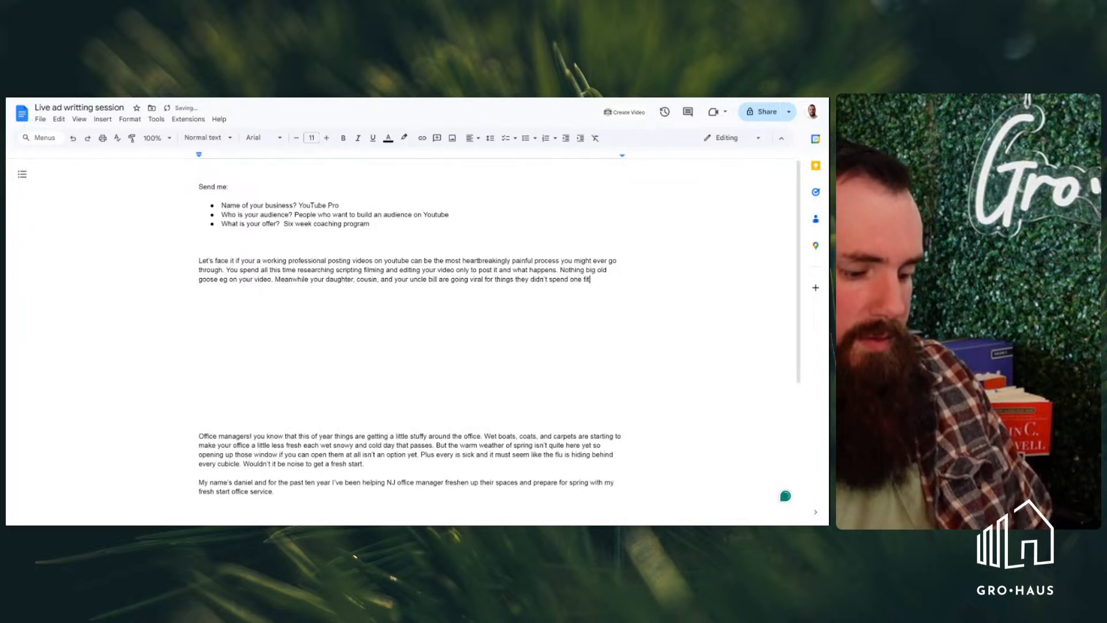
{"action": "type", "text": "h of the "}
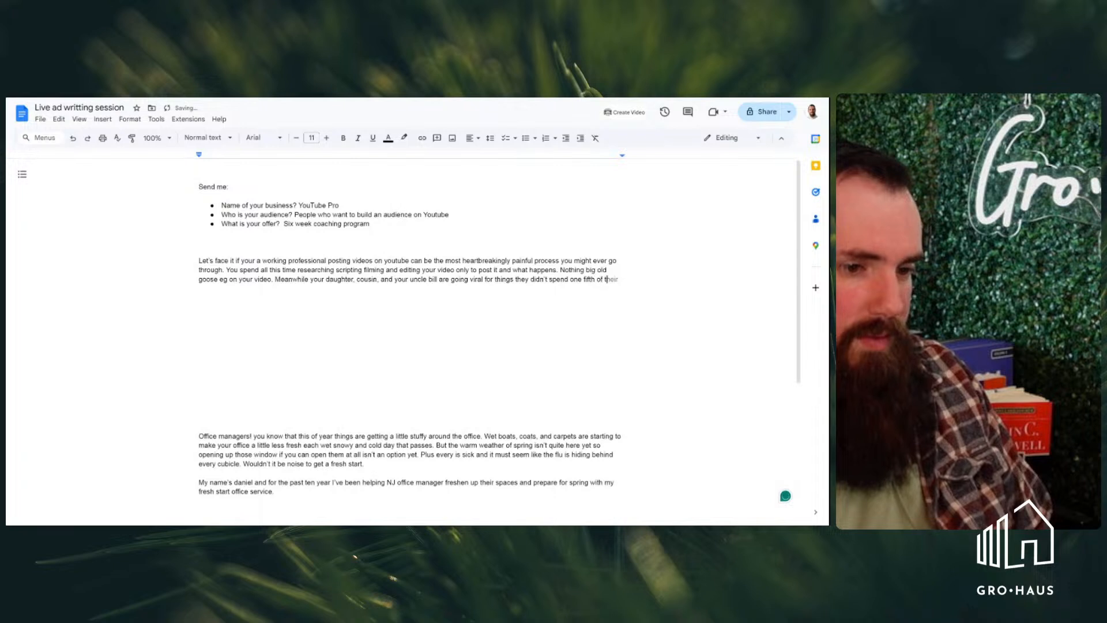
{"action": "type", "text": "time"}
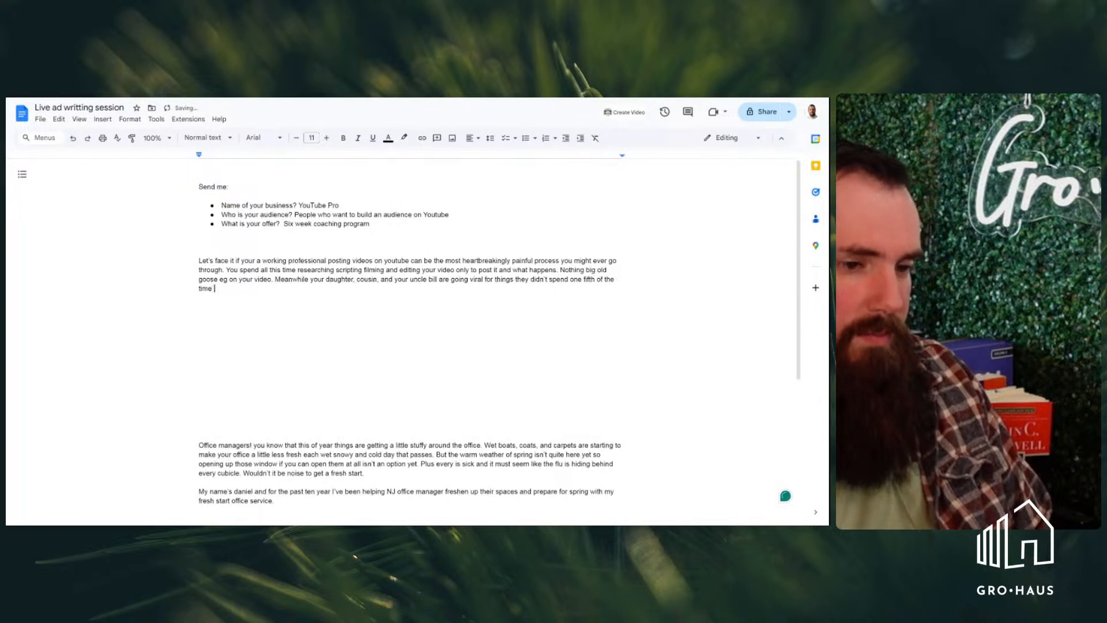
{"action": "type", "text": " planing"}
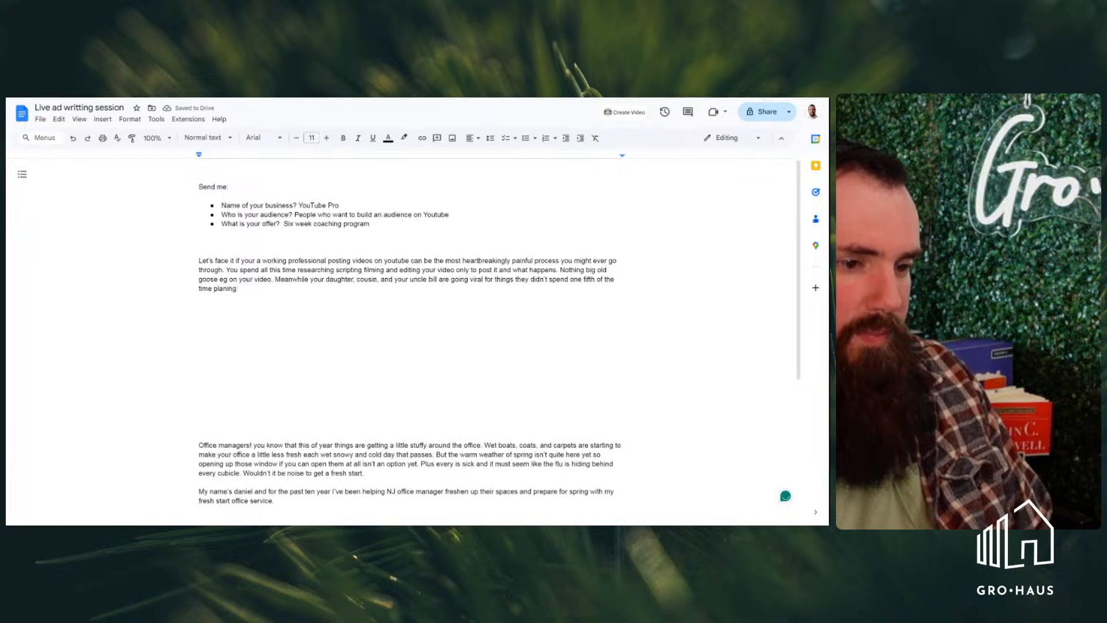
{"action": "type", "text": " a"}
{"action": "key", "text": "BackSpace"}
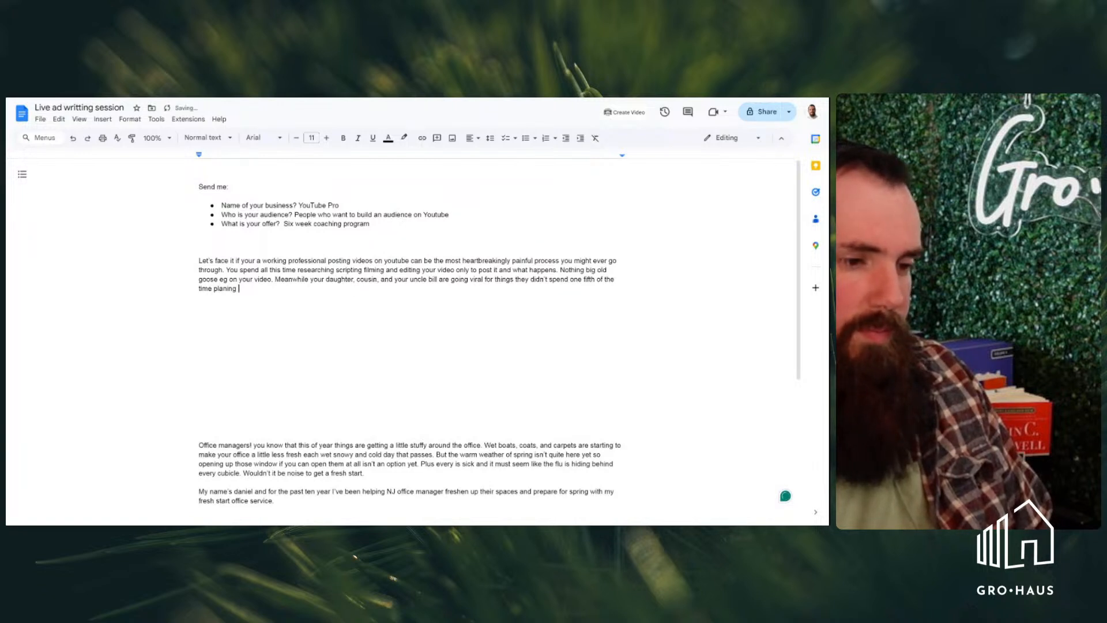
Add a closing sentence to the first paragraph saying the named uncle "probably doesnt even know he youtube famous."
{"action": "type", "text": "You"}
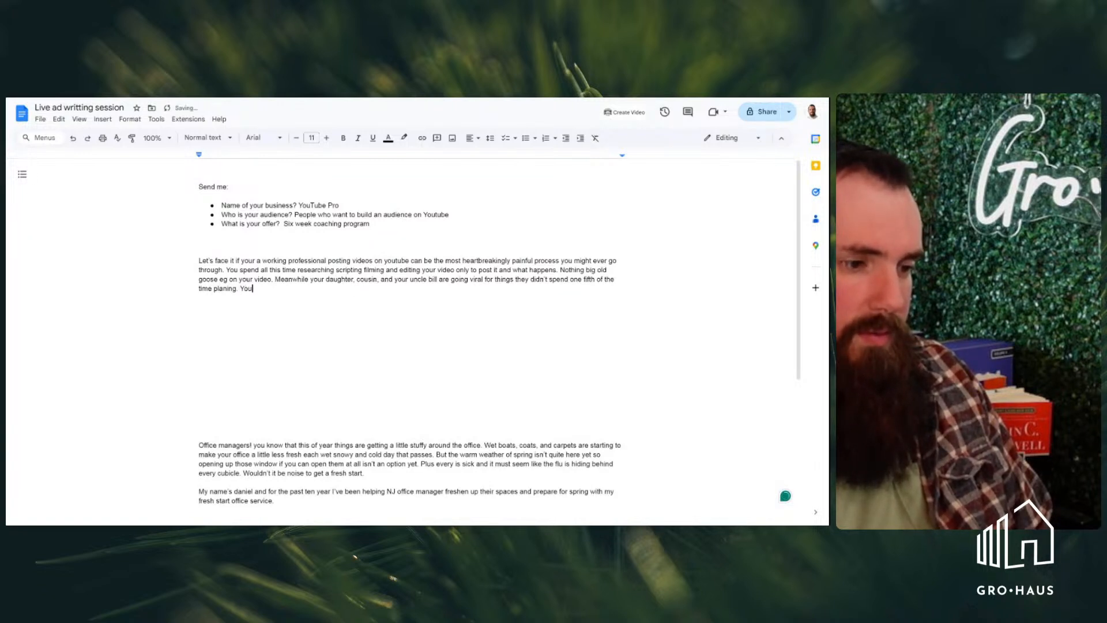
{"action": "type", "text": " uncle bi"}
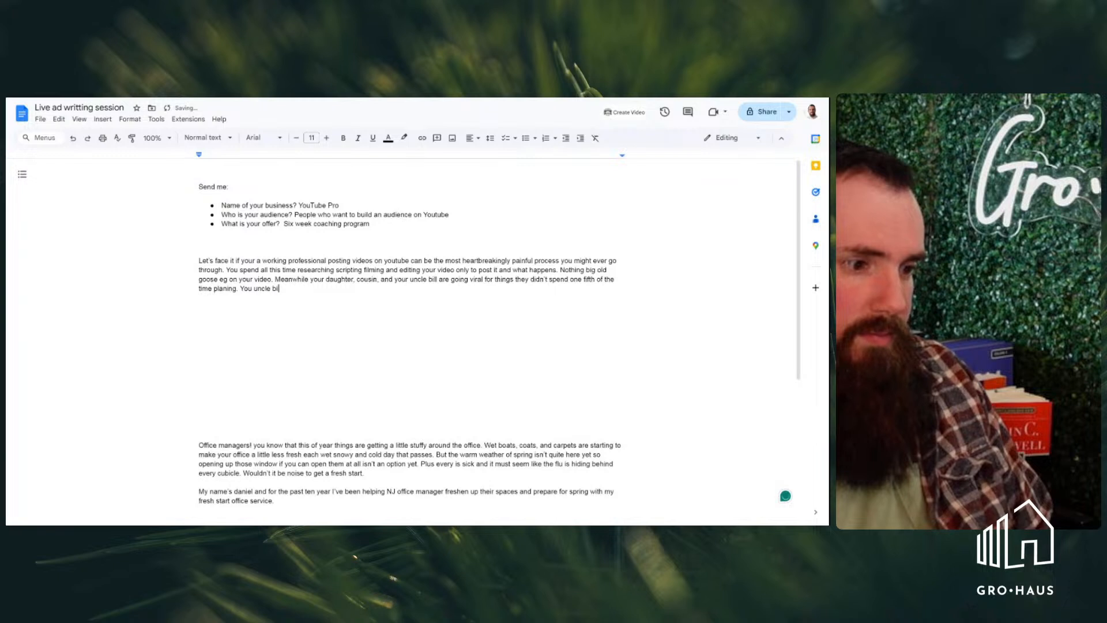
{"action": "type", "text": "ll probably does"}
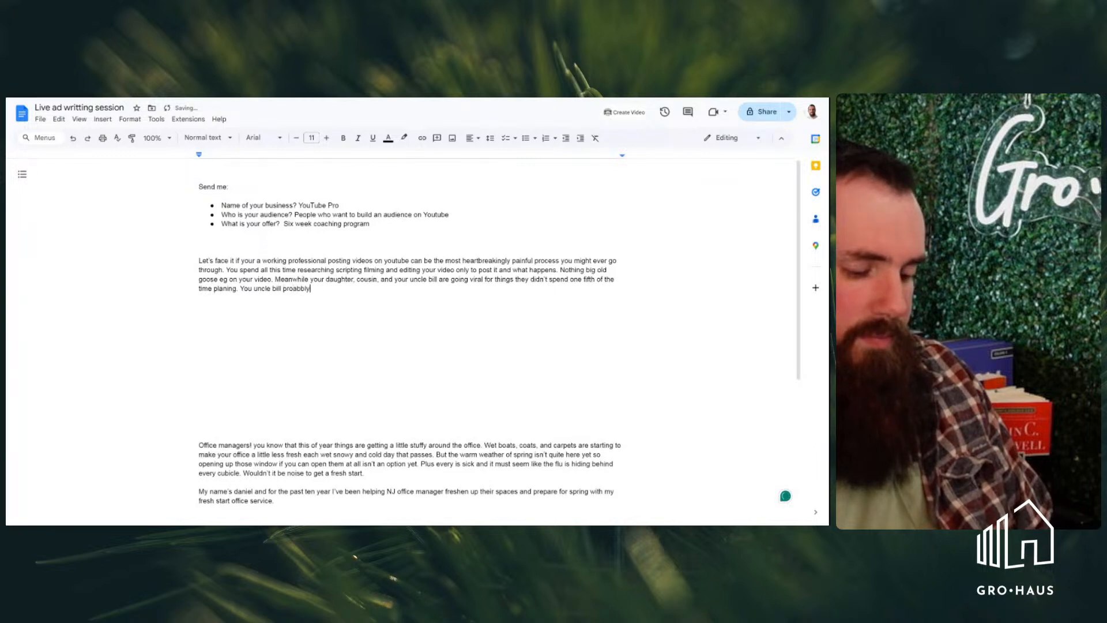
{"action": "type", "text": "nt even know he fa"}
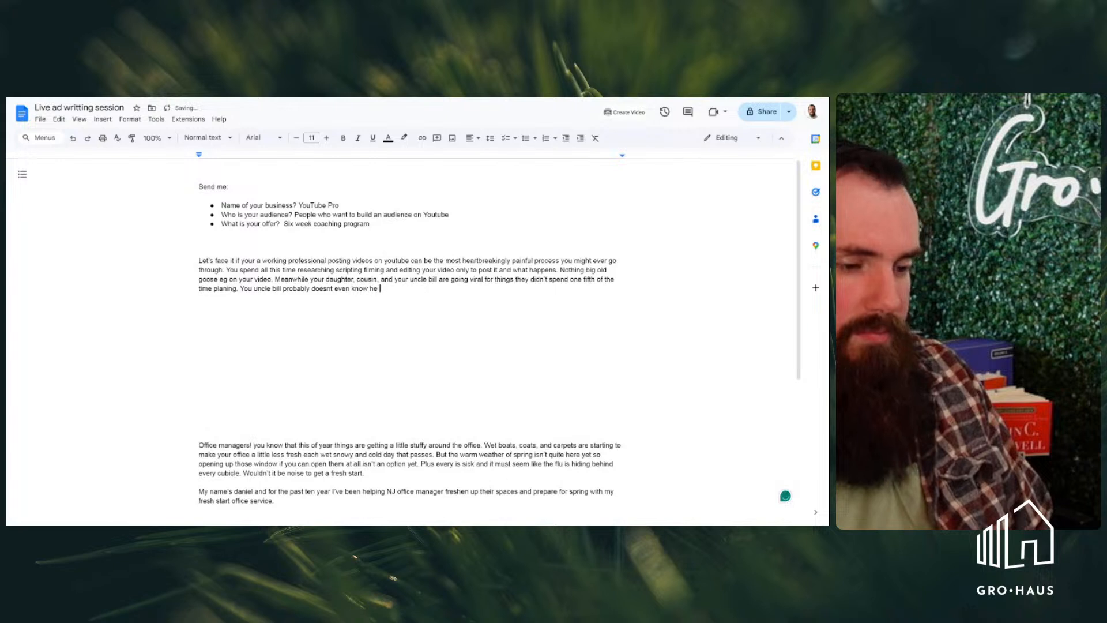
{"action": "key", "text": "BackSpace"}
{"action": "key", "text": "BackSpace"}
{"action": "type", "text": "ti"}
{"action": "key", "text": "BackSpace"}
{"action": "key", "text": "BackSpace"}
{"action": "type", "text": "you"}
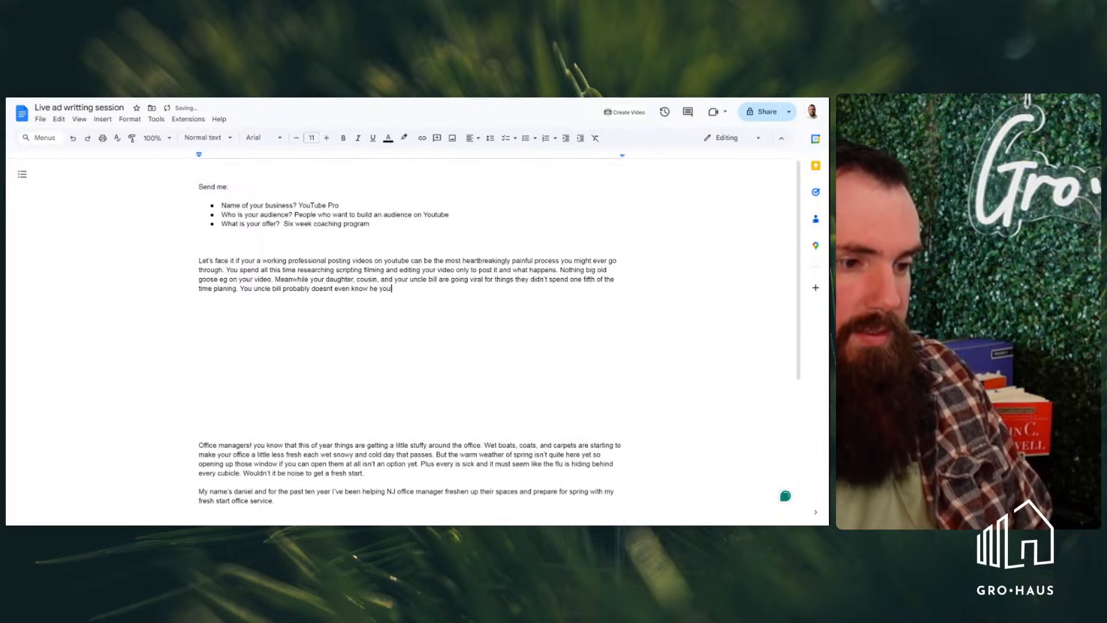
{"action": "type", "text": "rbe famous."}
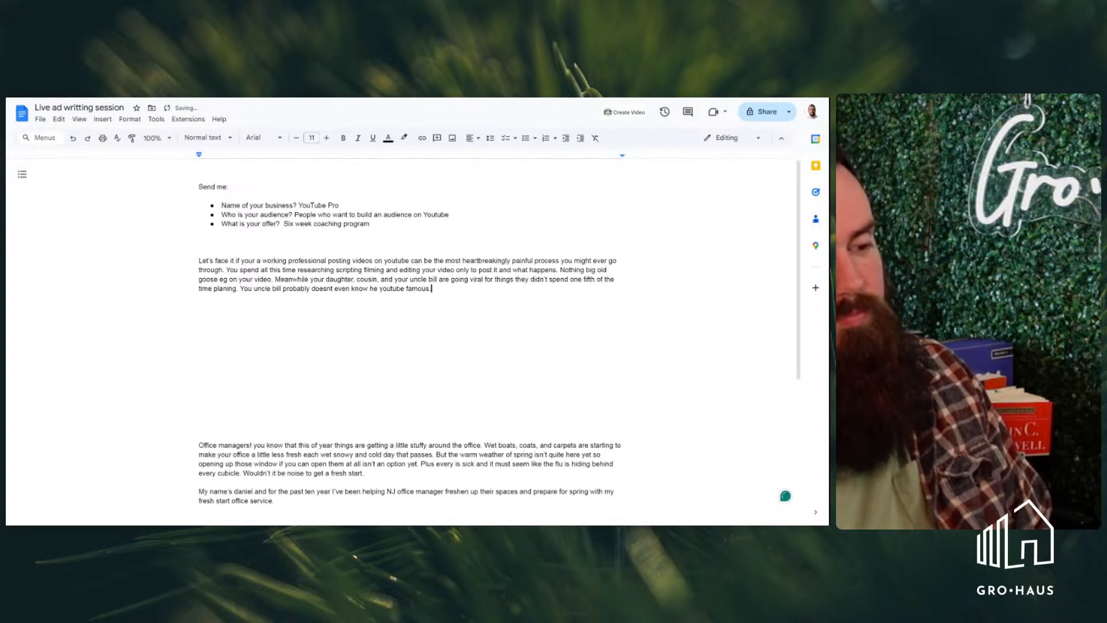
Start a second ad paragraph below a blank line with the question "So what do you do?"
{"action": "key", "text": "Return"}
{"action": "key", "text": "Return"}
{"action": "type", "text": "S"}
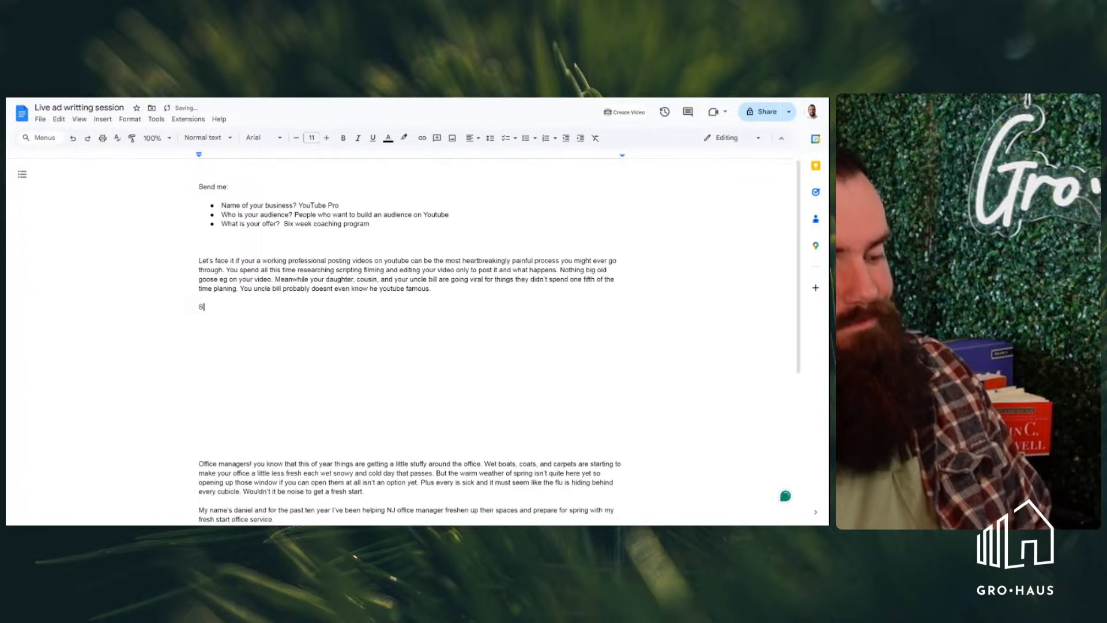
{"action": "type", "text": "o what "}
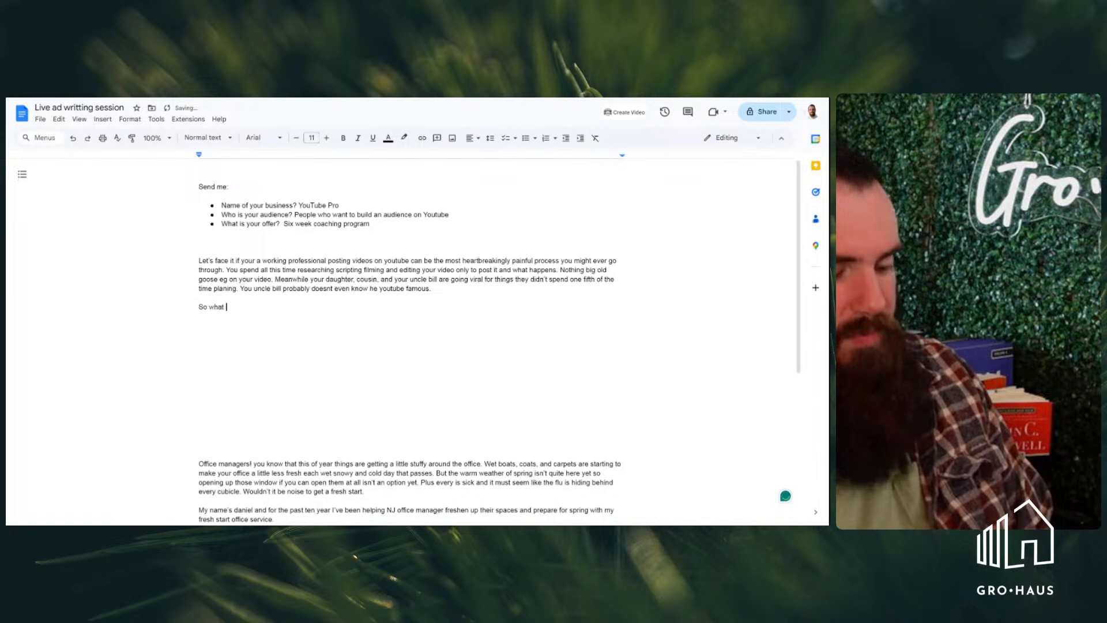
{"action": "type", "text": "do yu"}
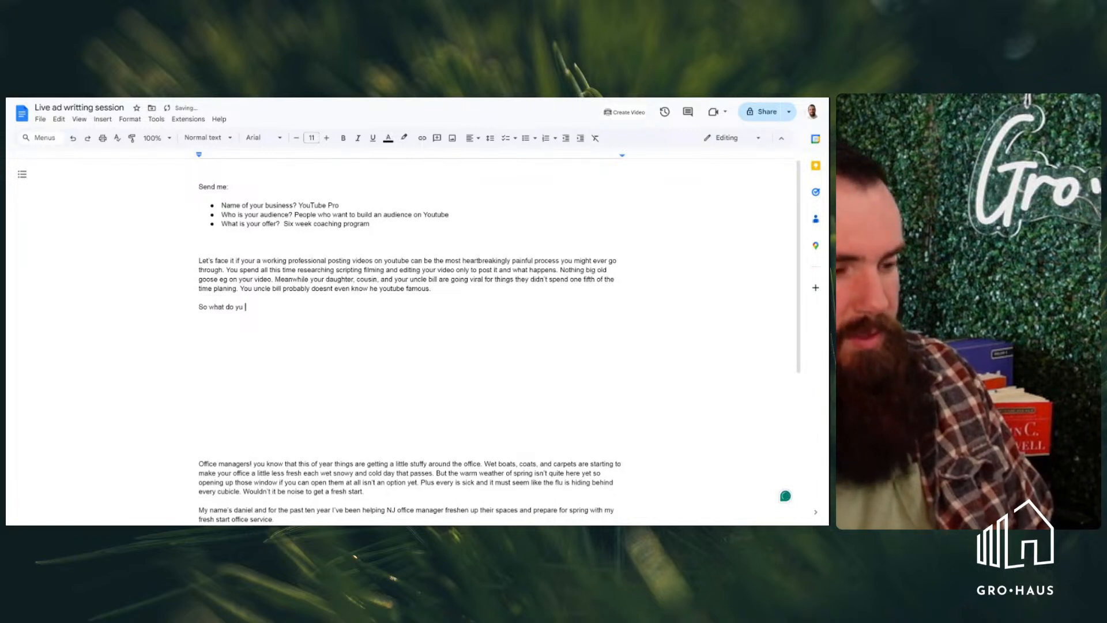
{"action": "key", "text": "BackSpace"}
{"action": "type", "text": "ou do "}
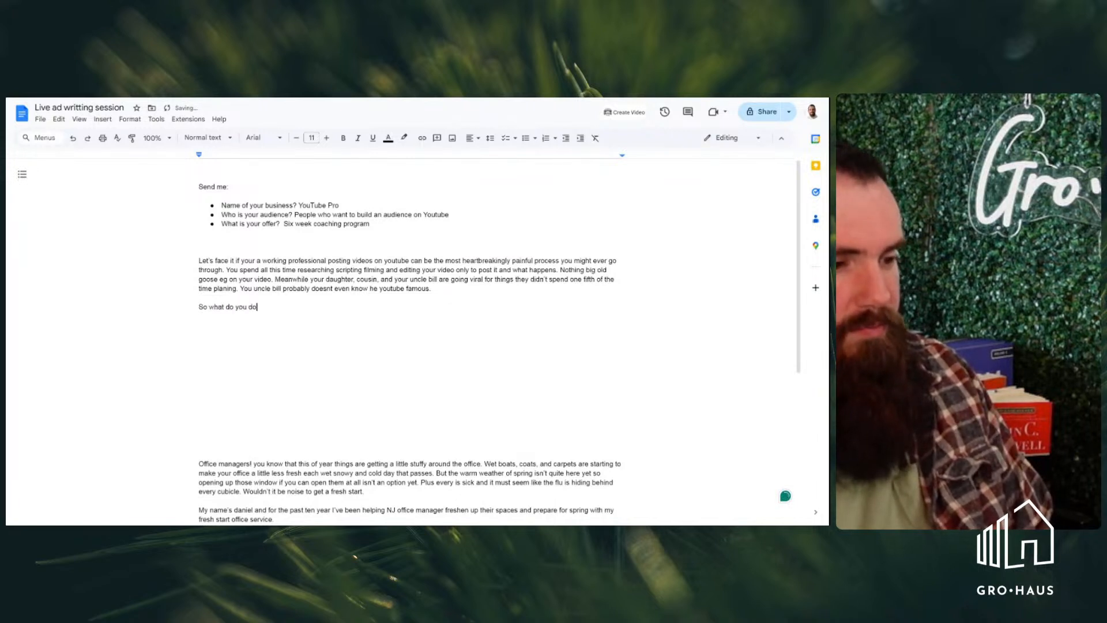
{"action": "type", "text": "? "}
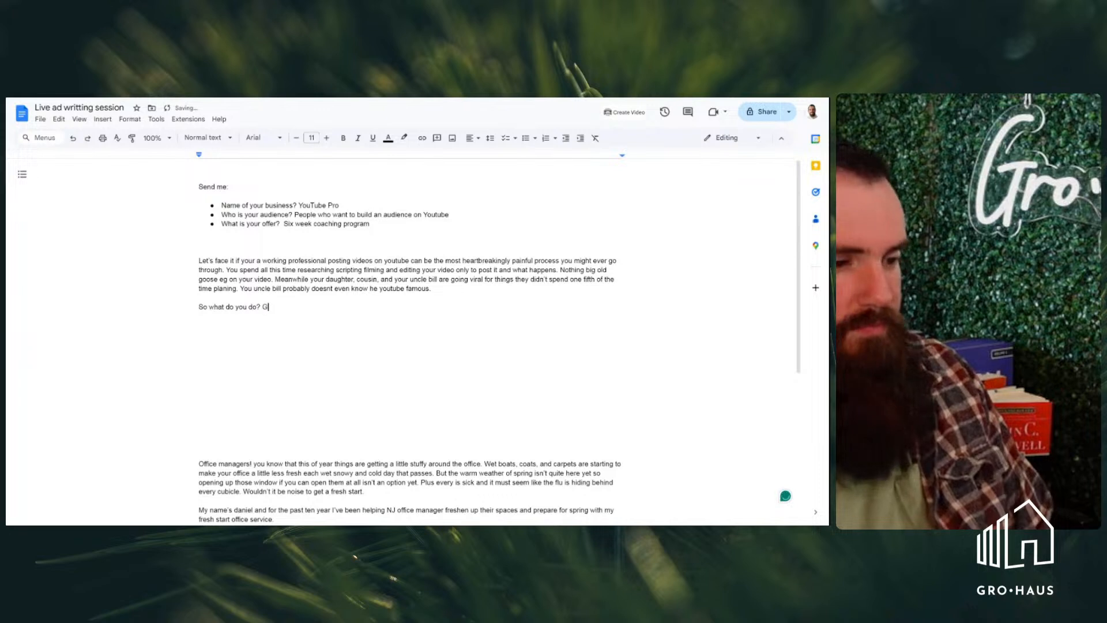
{"action": "type", "text": "Giv"}
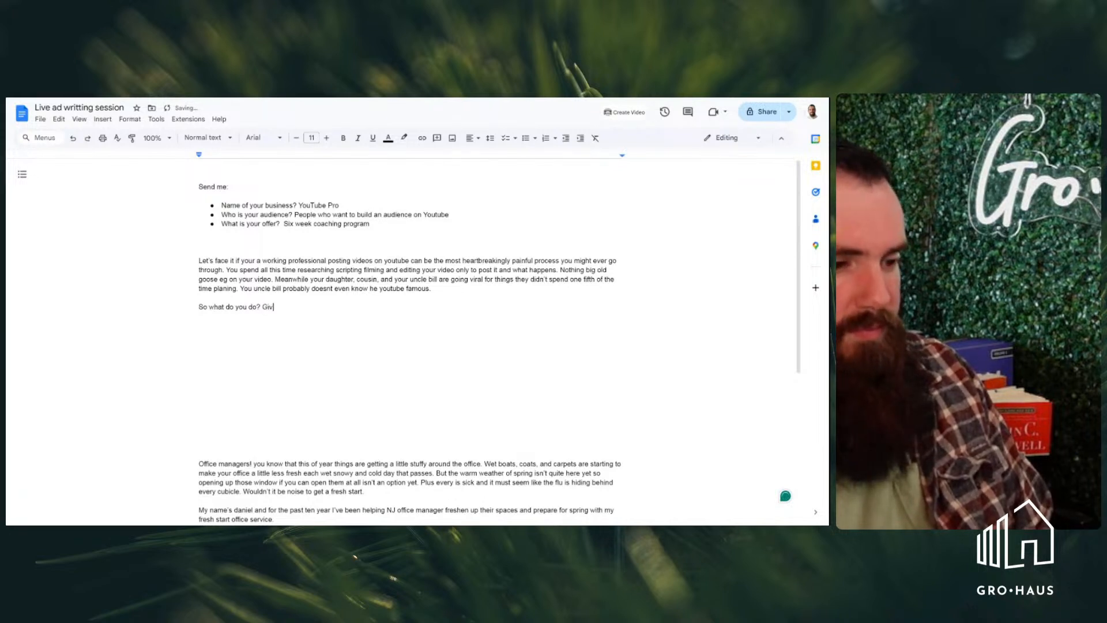
{"action": "type", "text": "e up "}
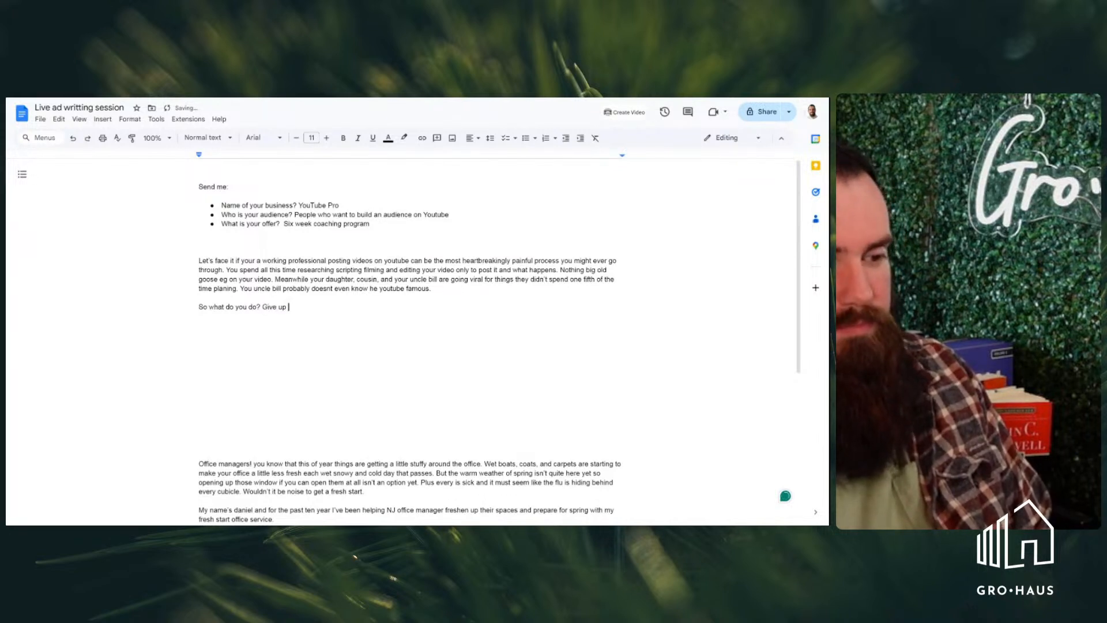
{"action": "type", "text": "? h"}
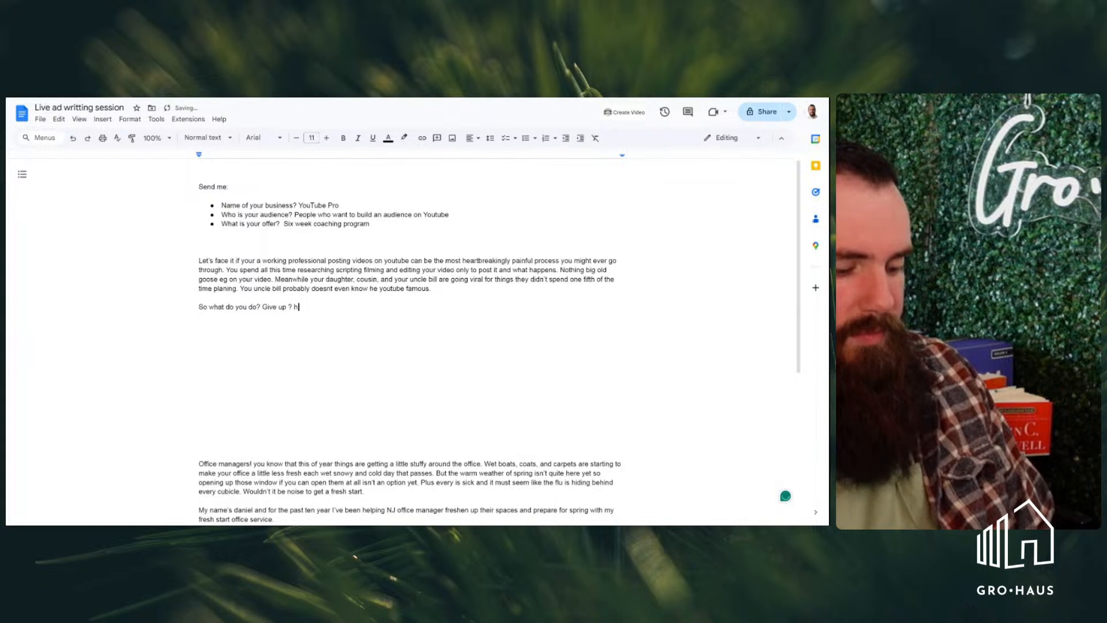
{"action": "type", "text": "ang you your "}
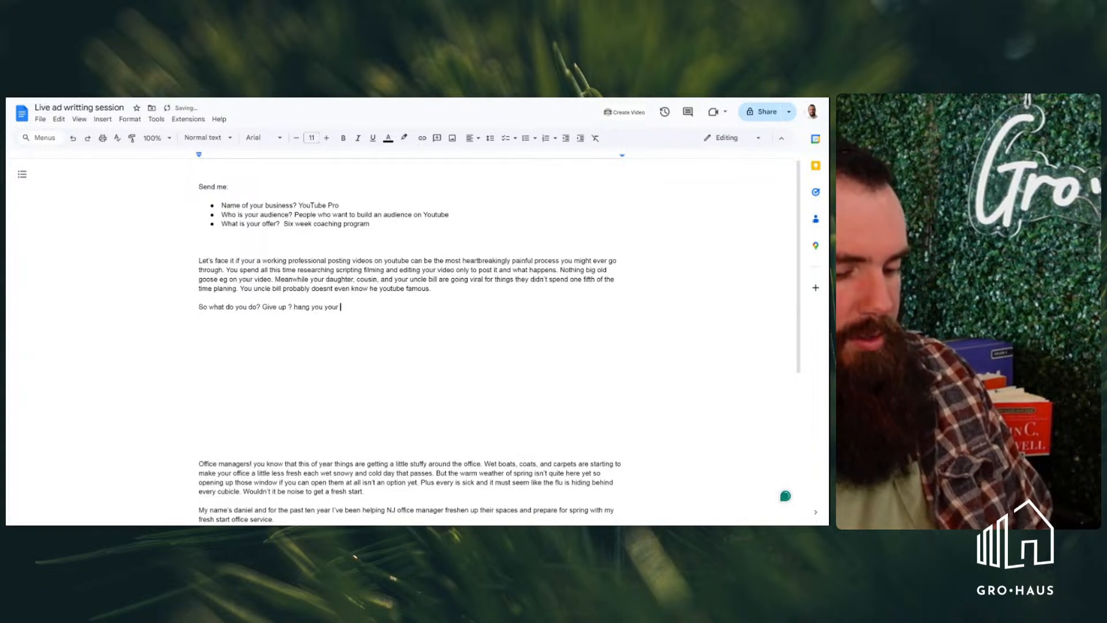
{"action": "type", "text": "youtube"}
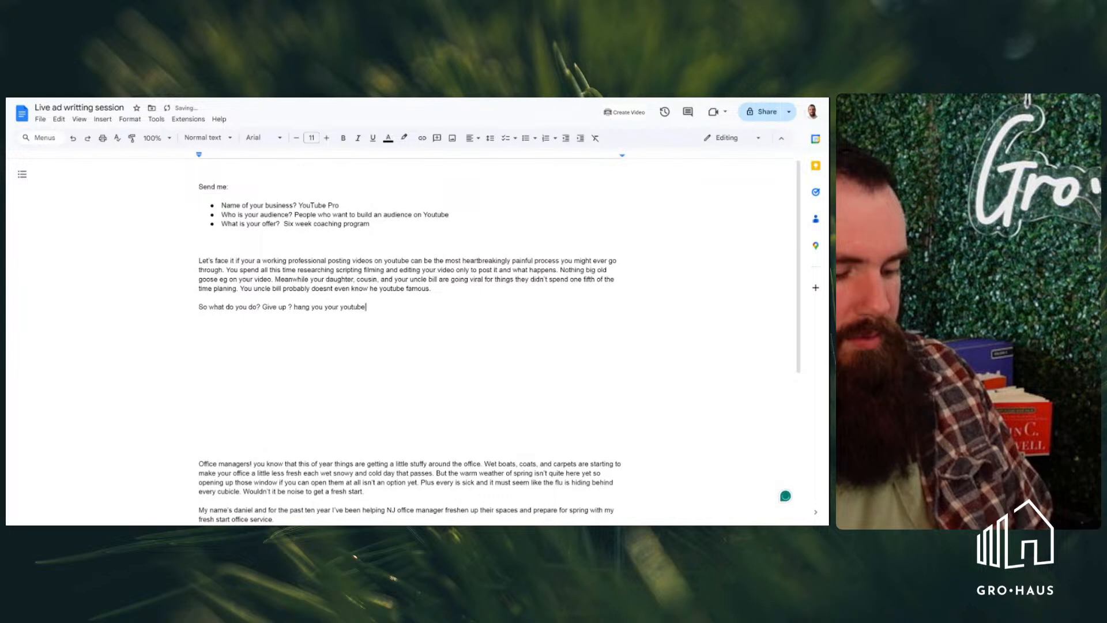
{"action": "type", "text": " cleats and head "}
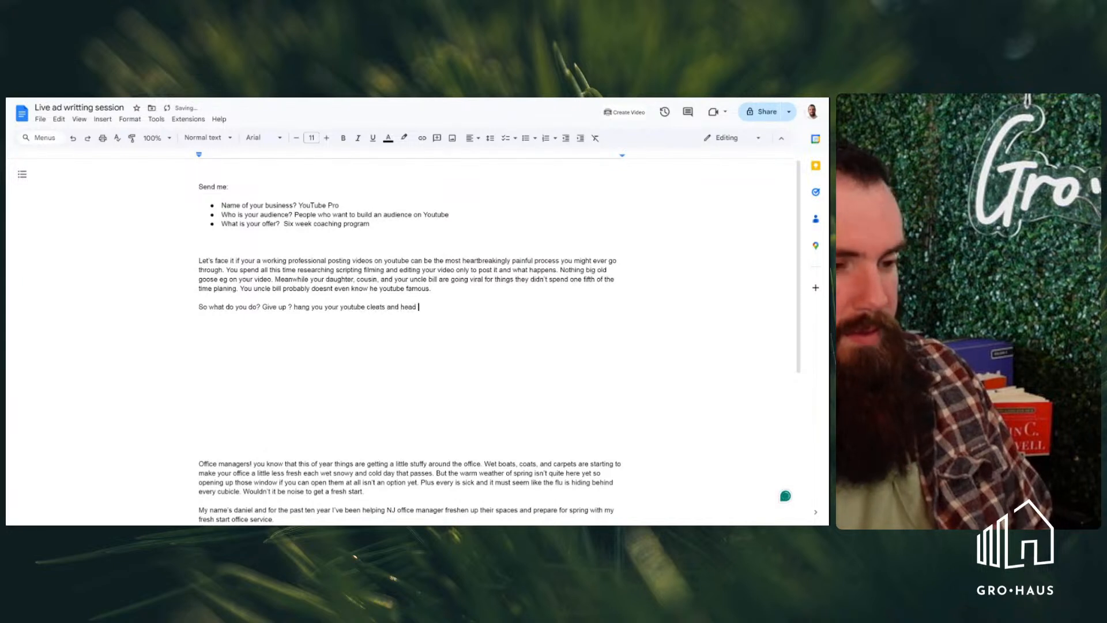
{"action": "type", "text": "to to the "}
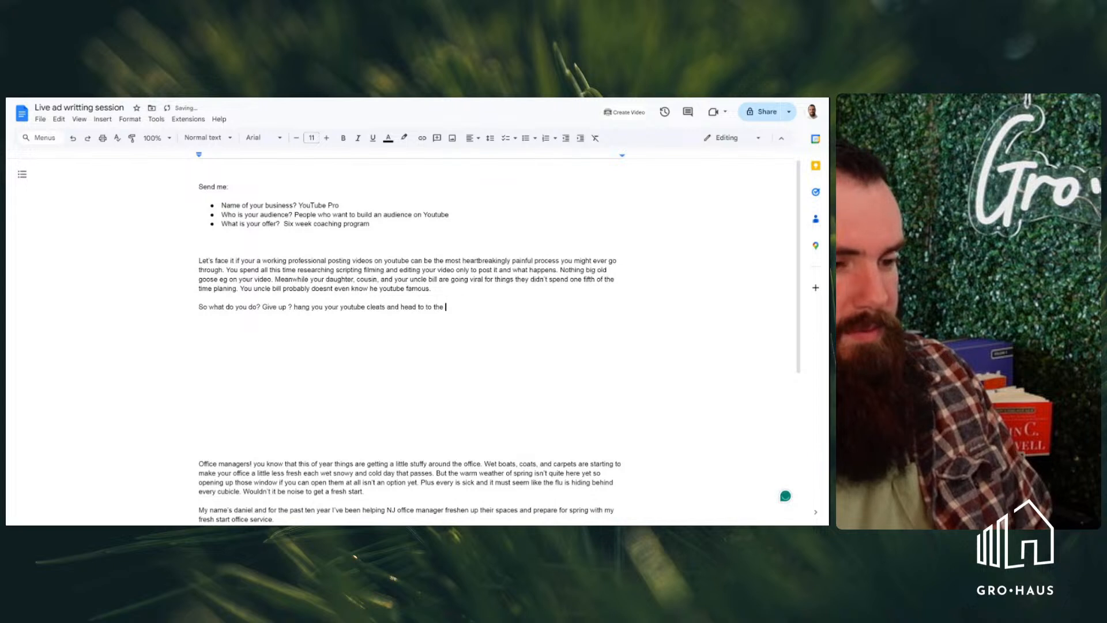
{"action": "type", "text": "proverbial locker room,"}
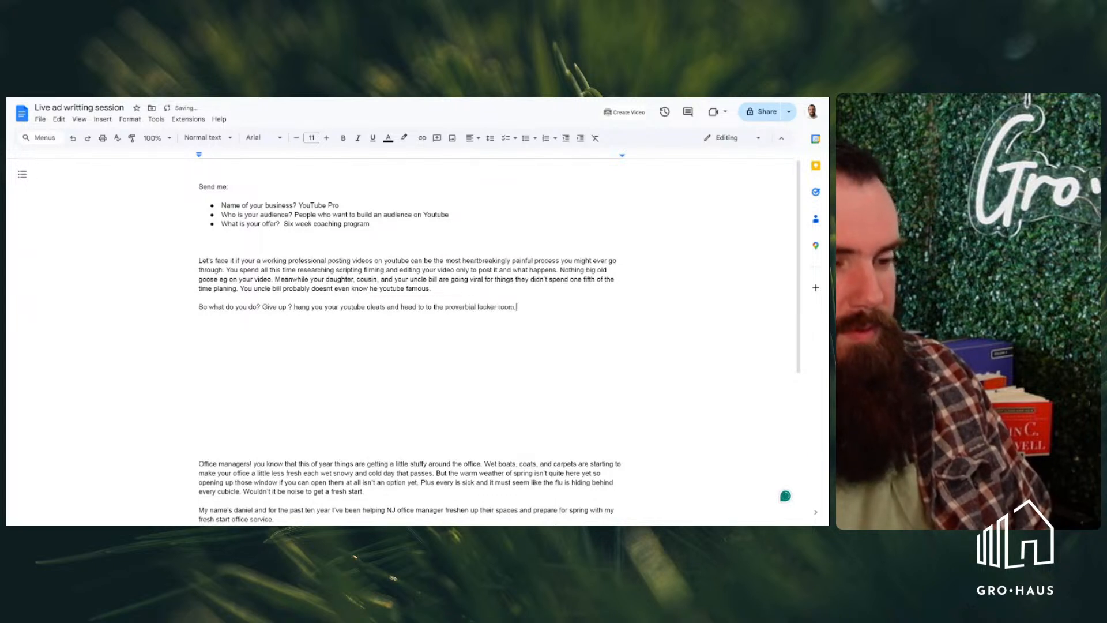
Complete the sentence about the youtube cleats with "head to to the proverbial locker room."
{"action": "key", "text": "BackSpace"}
{"action": "type", "text": "/"}
{"action": "key", "text": "BackSpace"}
{"action": "type", "text": ". Or "}
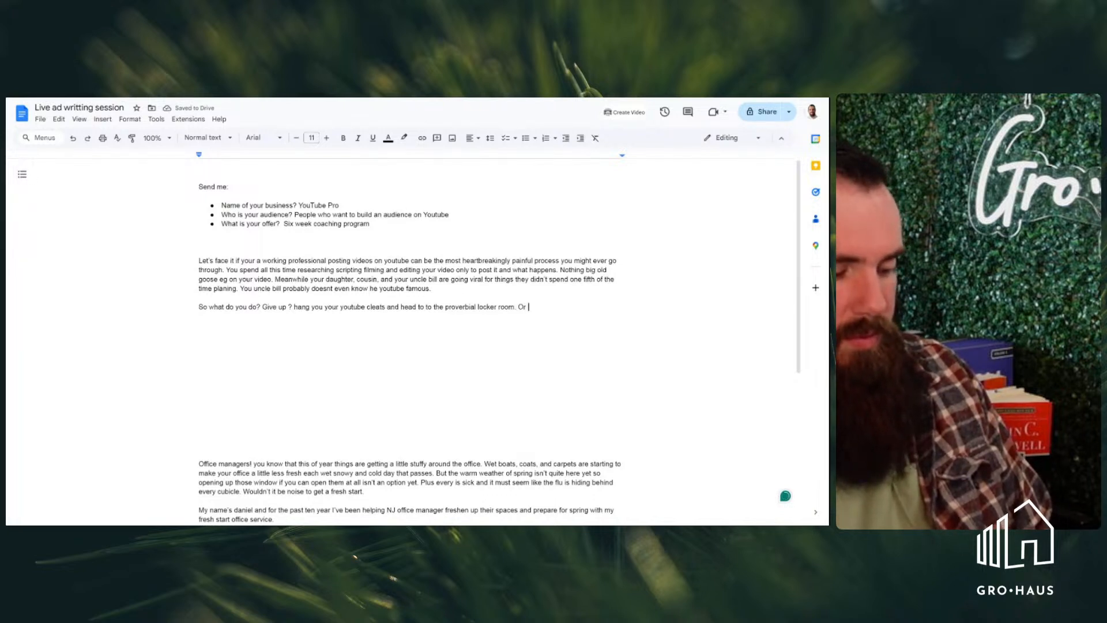
{"action": "type", "text": "t"}
{"action": "key", "text": "BackSpace"}
{"action": "key", "text": "BackSpace"}
{"action": "key", "text": "BackSpace"}
{"action": "key", "text": "BackSpace"}
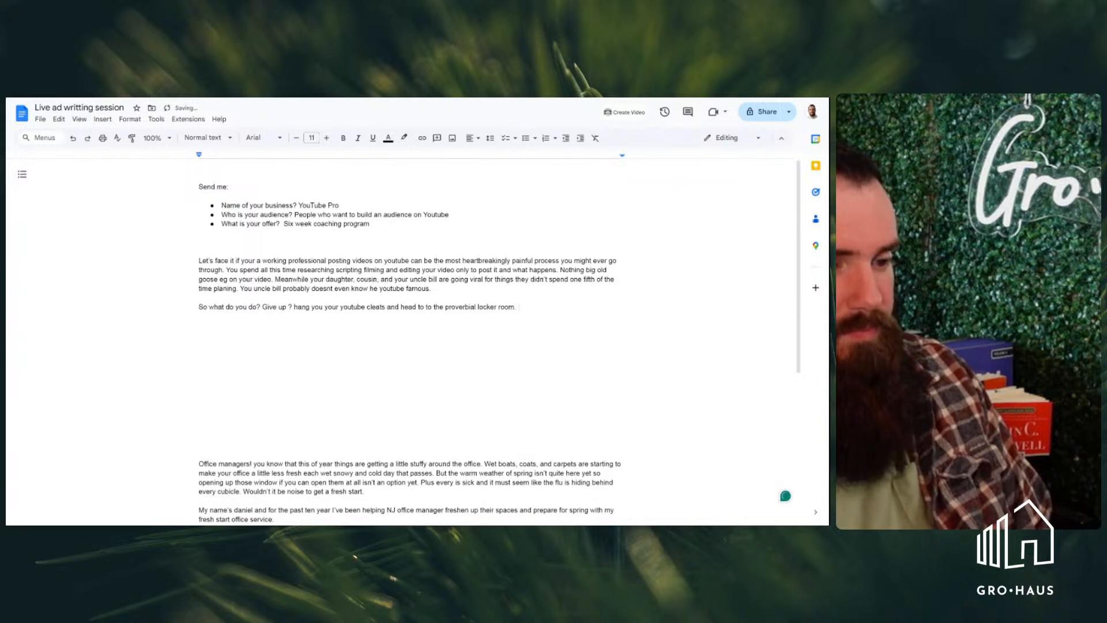
Extend the locker room sentence in the second paragraph with "or do you run back out there with another"
{"action": "type", "text": "or d"}
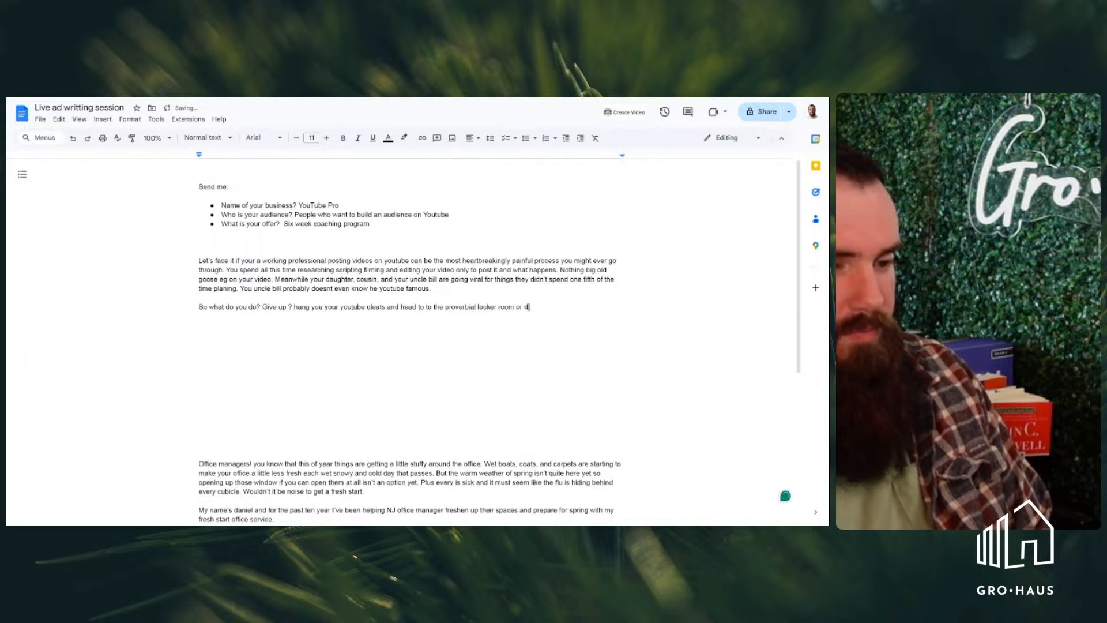
{"action": "type", "text": "o you run "}
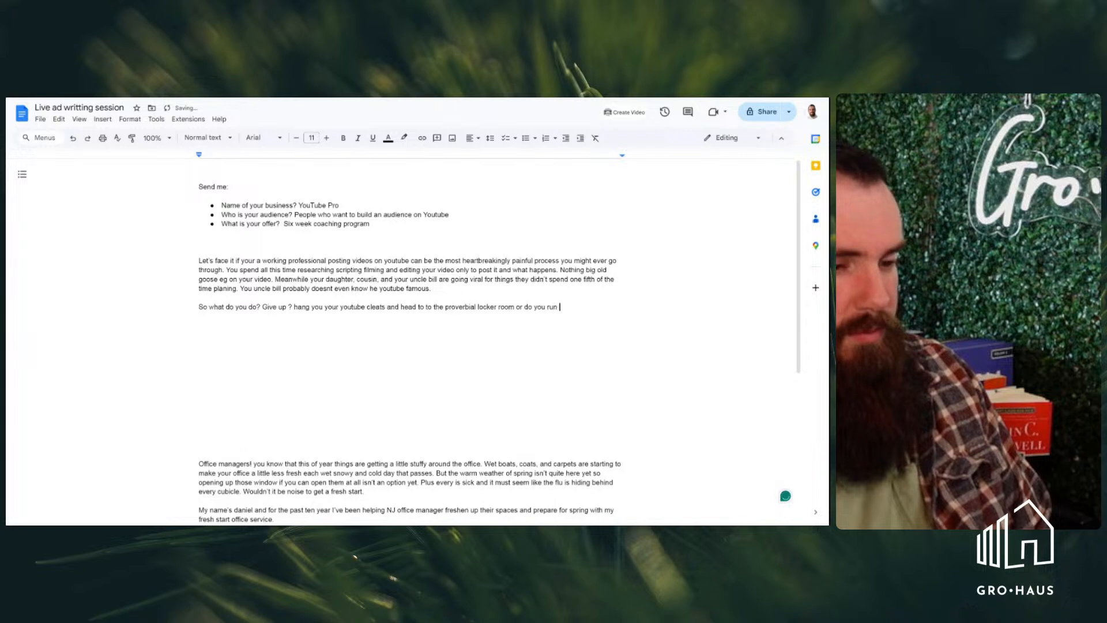
{"action": "type", "text": "back o"}
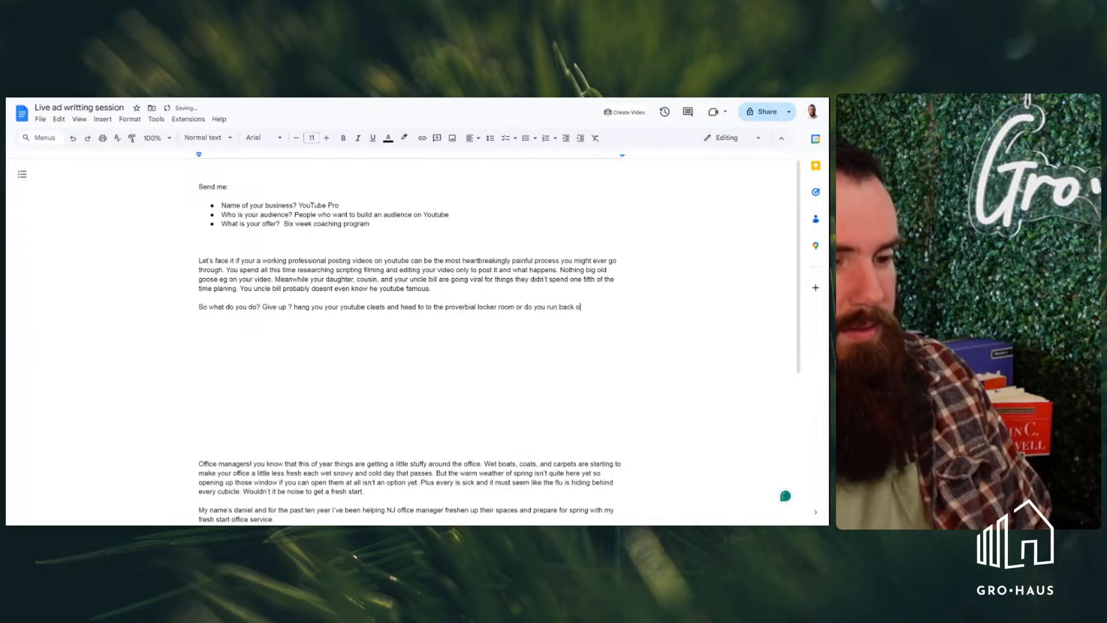
{"action": "key", "text": "BackSpace"}
{"action": "key", "text": "BackSpace"}
{"action": "type", "text": "out there with."}
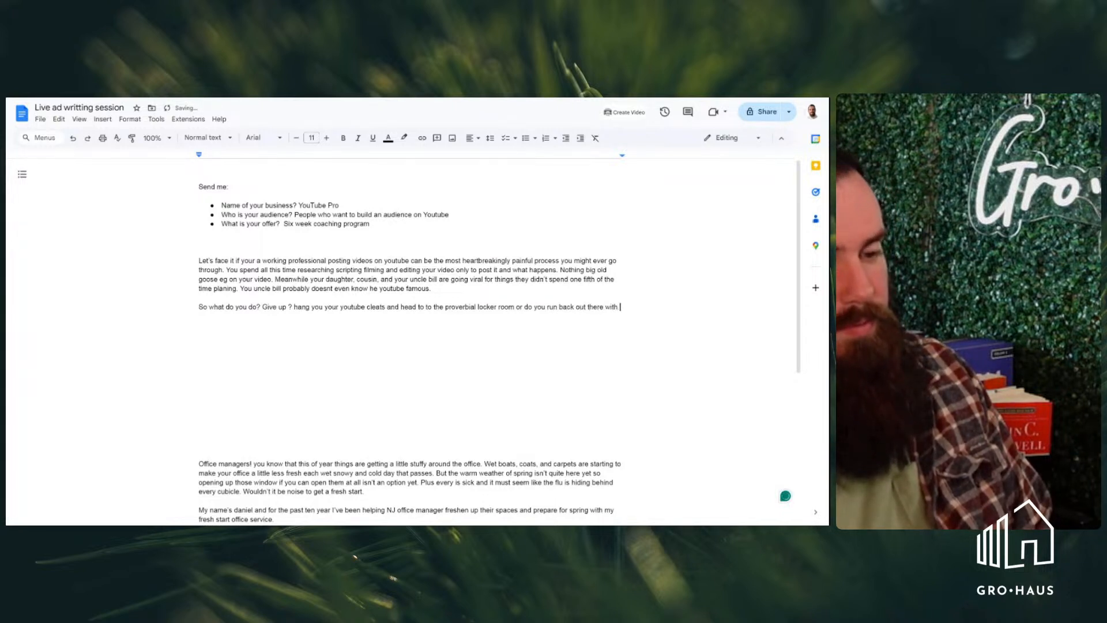
{"action": "key", "text": "BackSpace"}
{"action": "type", "text": "another "}
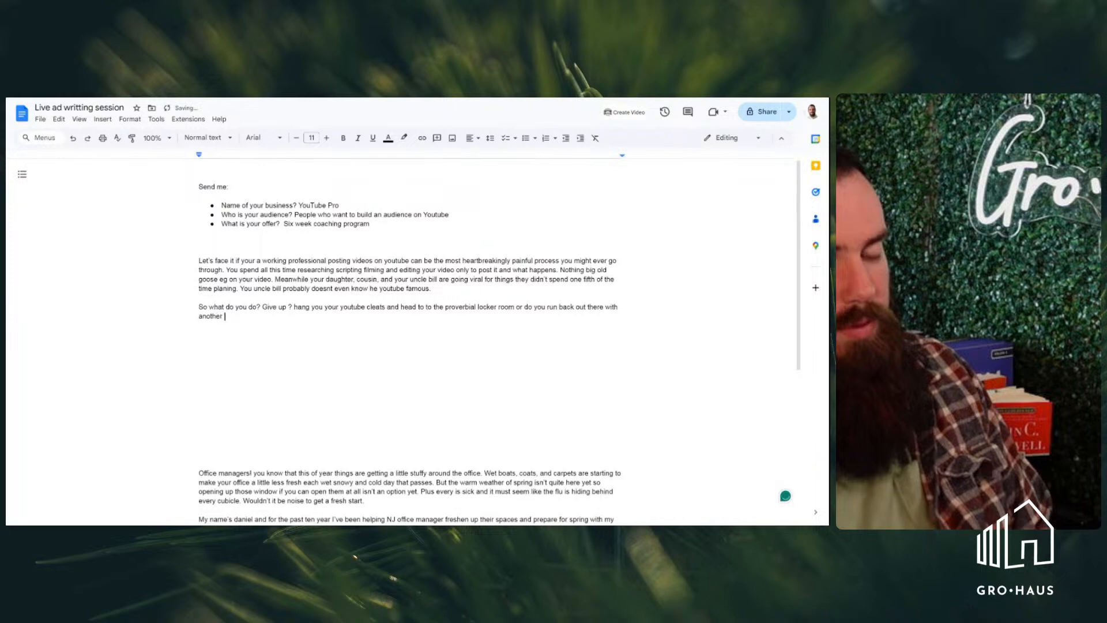
{"action": "type", "text": "video on"}
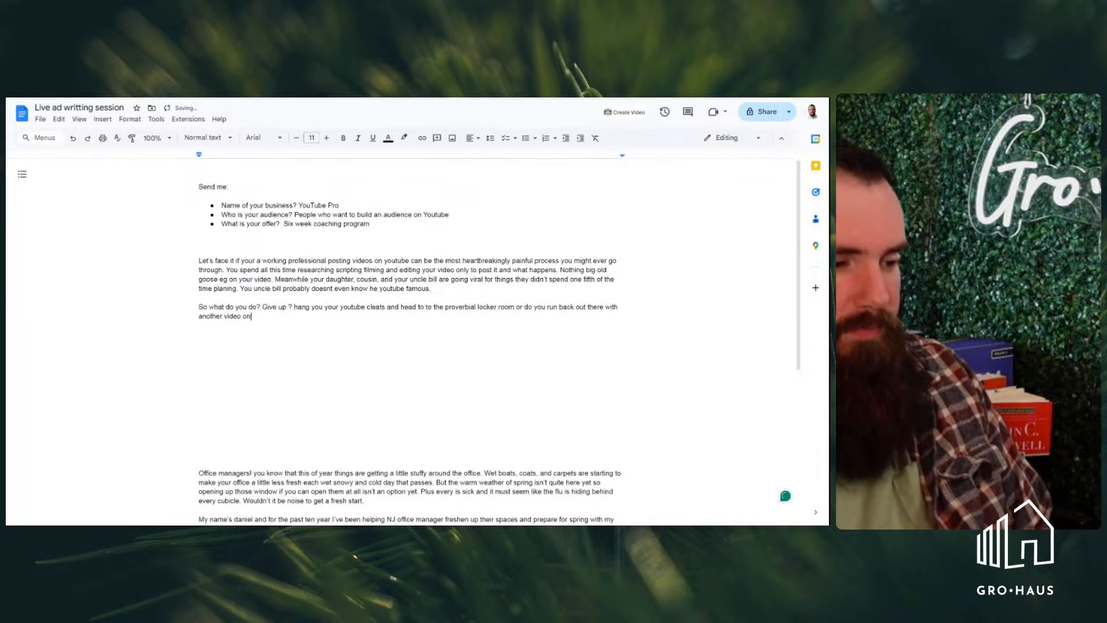
{"action": "type", "text": "ly to get "}
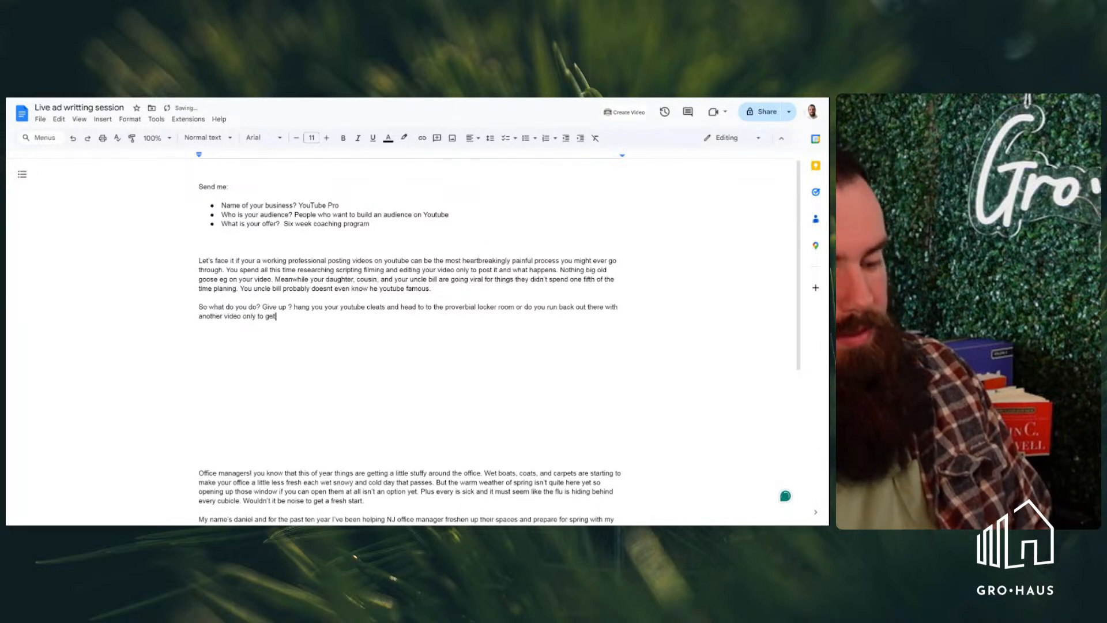
{"action": "type", "text": "clothes"}
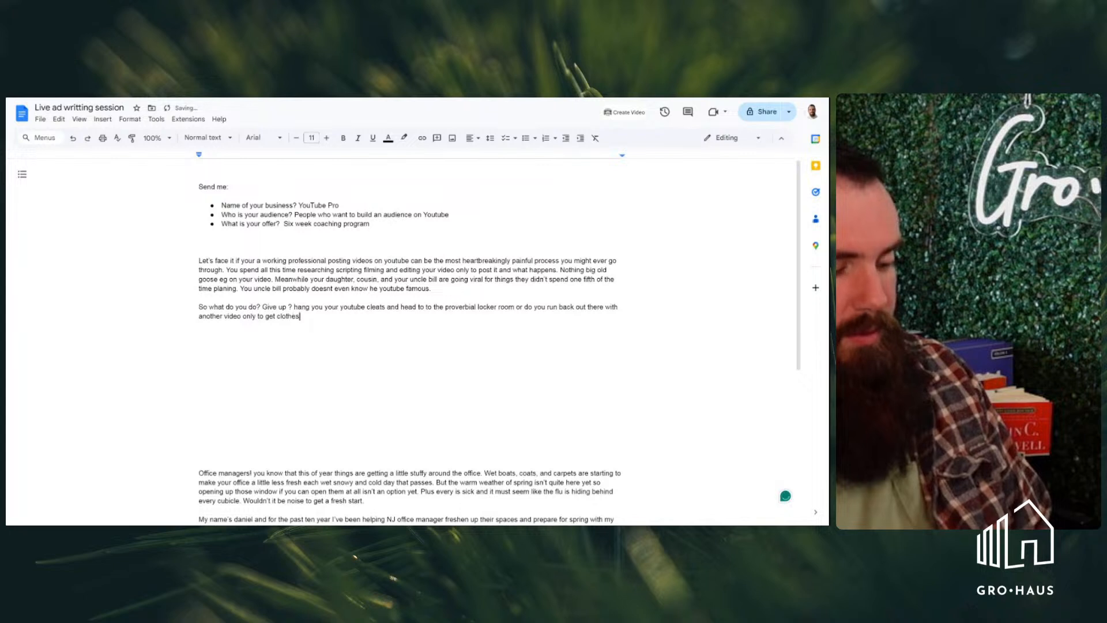
Continue the second paragraph's sentence with "video only to get clothesline by the big zero"
{"action": "type", "text": "esline"}
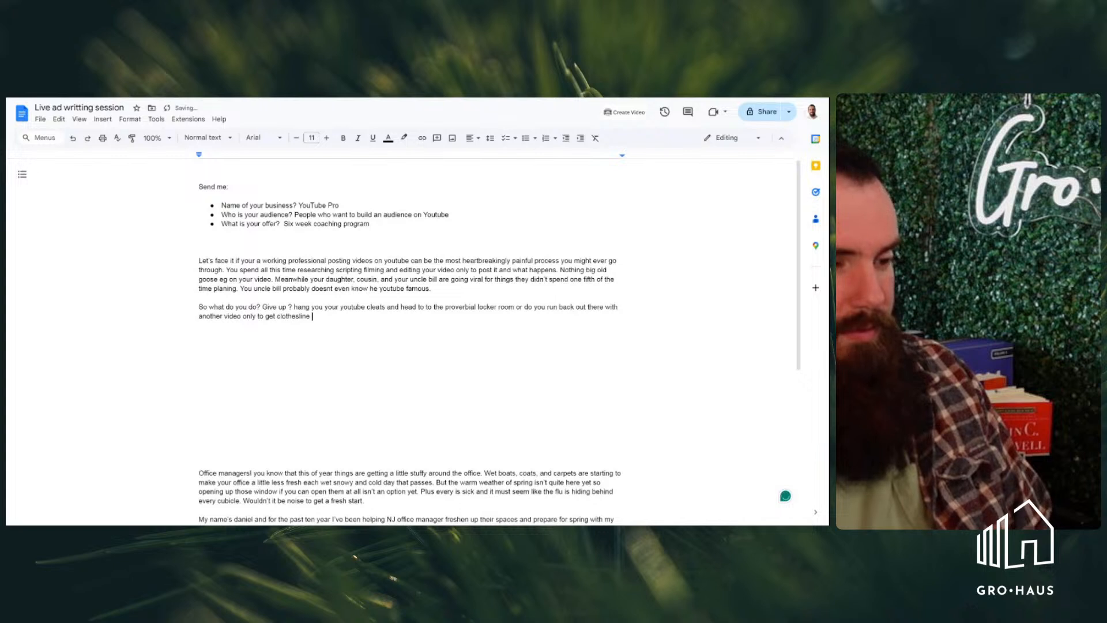
{"action": "type", "text": " by the big "}
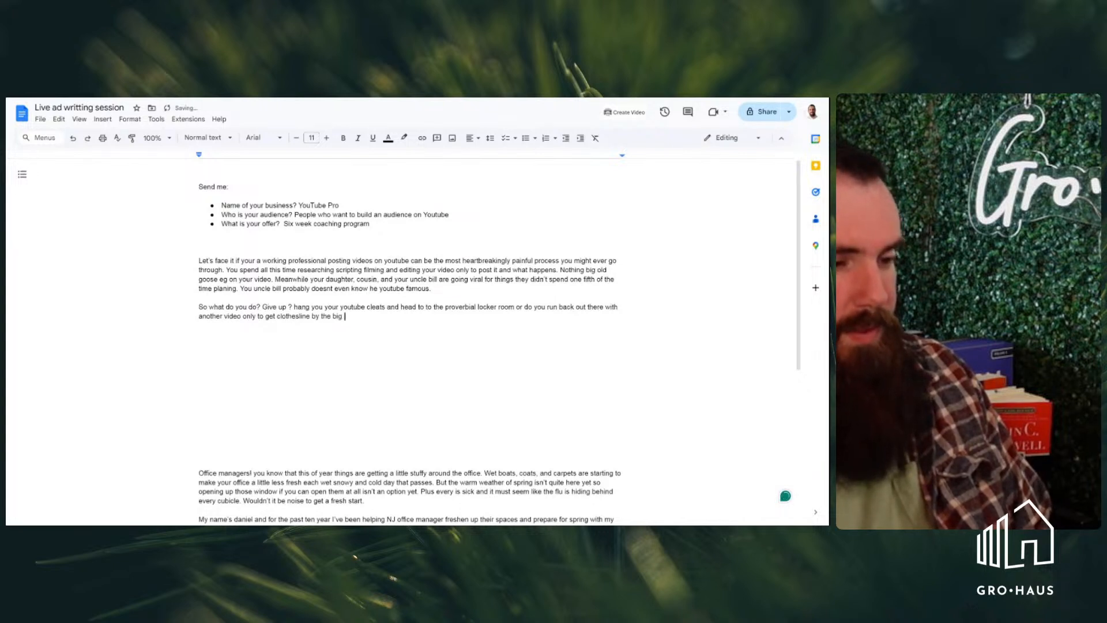
{"action": "type", "text": "zeoro "}
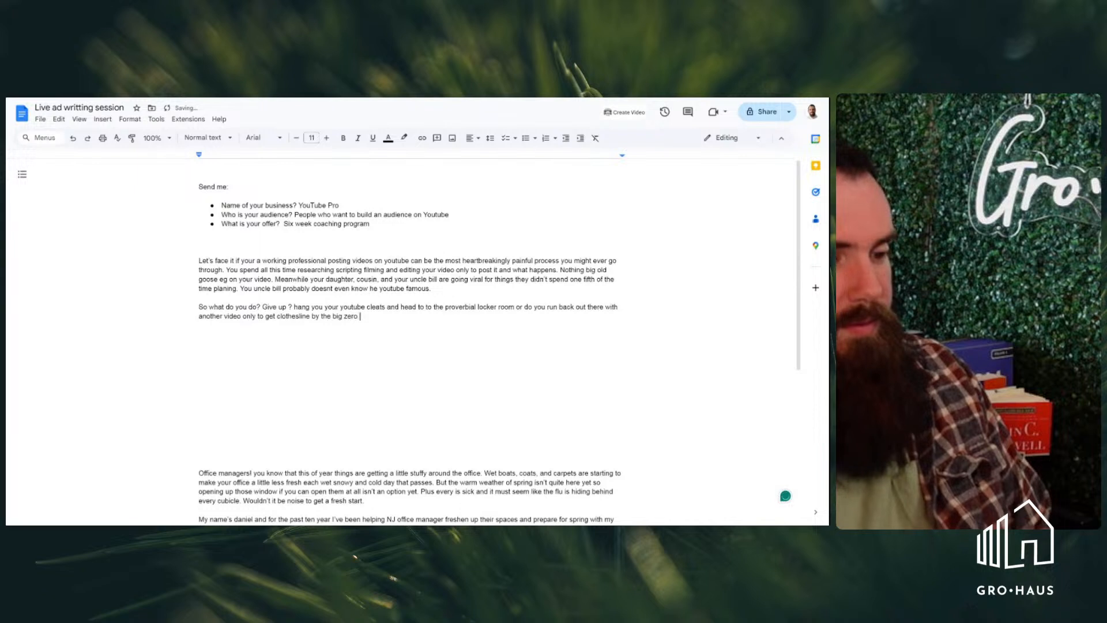
{"action": "type", "text": "again and again and ag"}
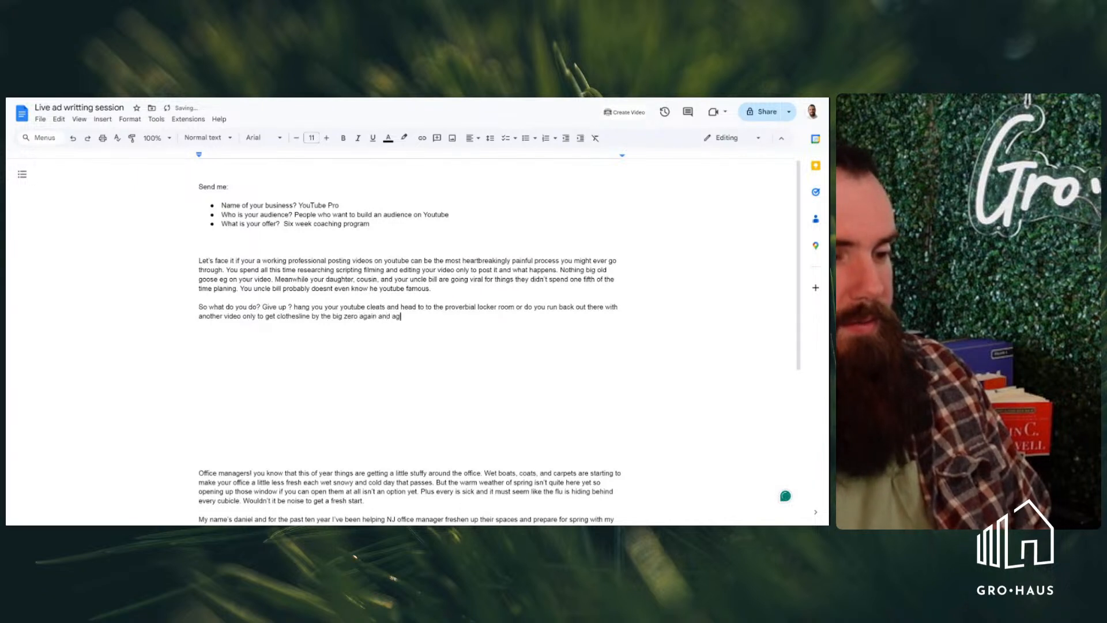
{"action": "type", "text": "angina"}
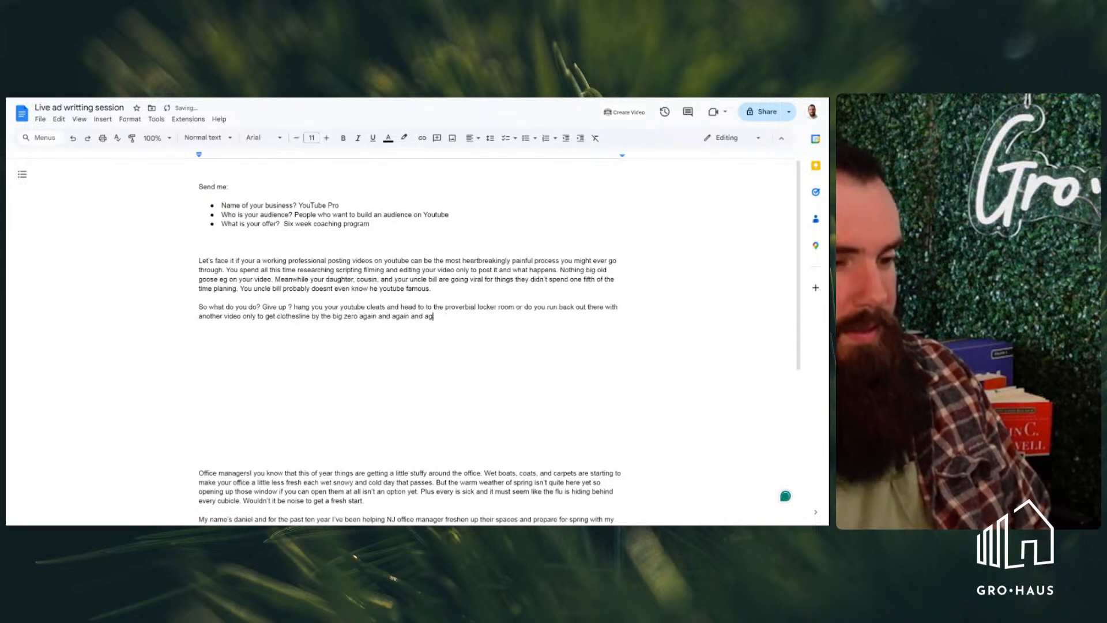
Continue the sentence after "the big zero" with "again and again and again until eventually you"
{"action": "key", "text": "BackSpace"}
{"action": "key", "text": "BackSpace"}
{"action": "key", "text": "BackSpace"}
{"action": "key", "text": "BackSpace"}
{"action": "key", "text": "BackSpace"}
{"action": "key", "text": "BackSpace"}
{"action": "key", "text": "BackSpace"}
{"action": "type", "text": "again until eventually y"}
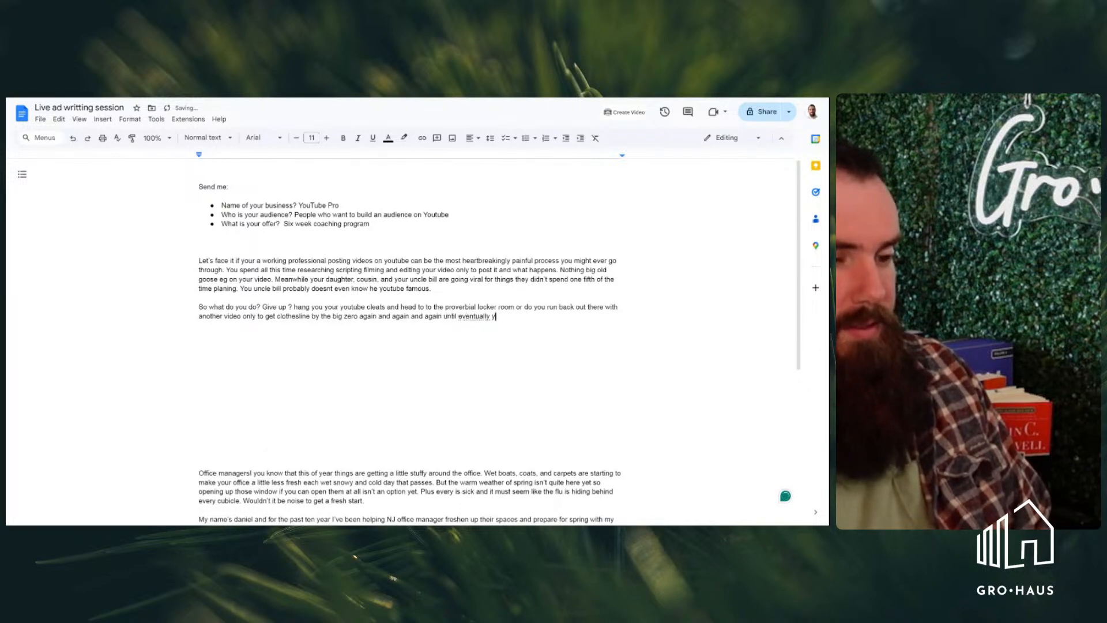
{"action": "type", "text": "ou start"}
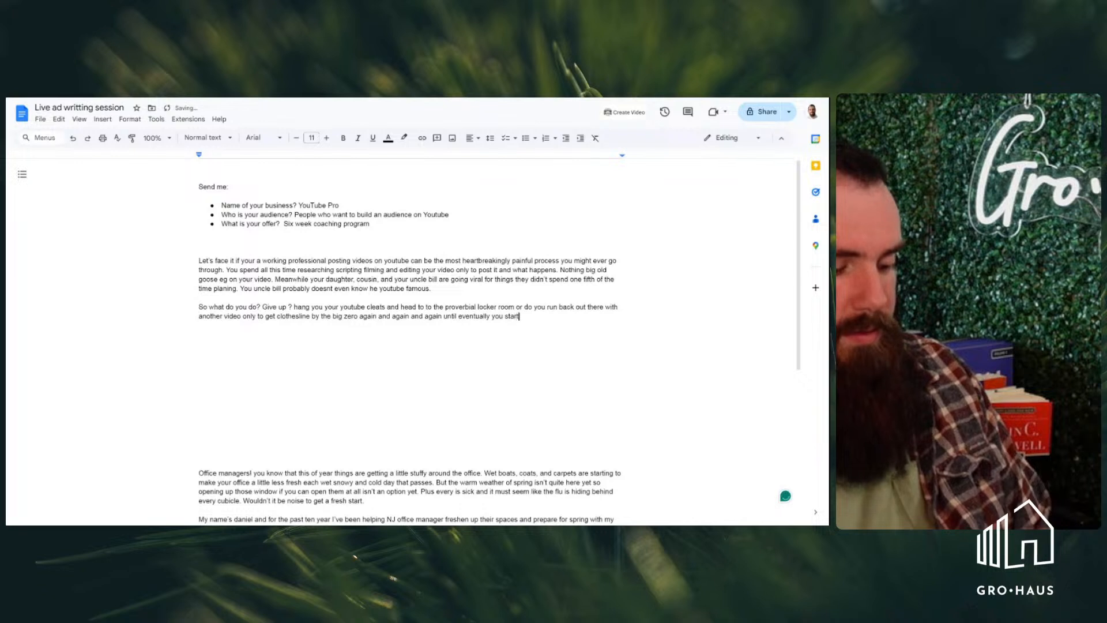
{"action": "type", "text": " to wonderi"}
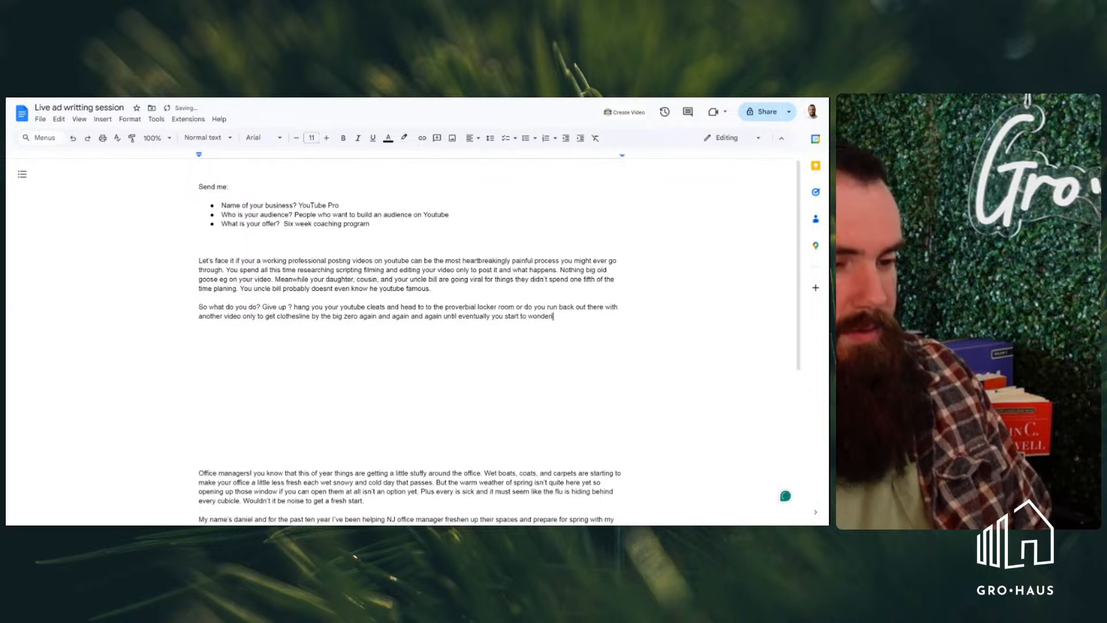
{"action": "type", "text": "you"}
Continue the second paragraph's sentence with "start to wonder if maybe"
{"action": "key", "text": "BackSpace"}
{"action": "key", "text": "BackSpace"}
{"action": "key", "text": "BackSpace"}
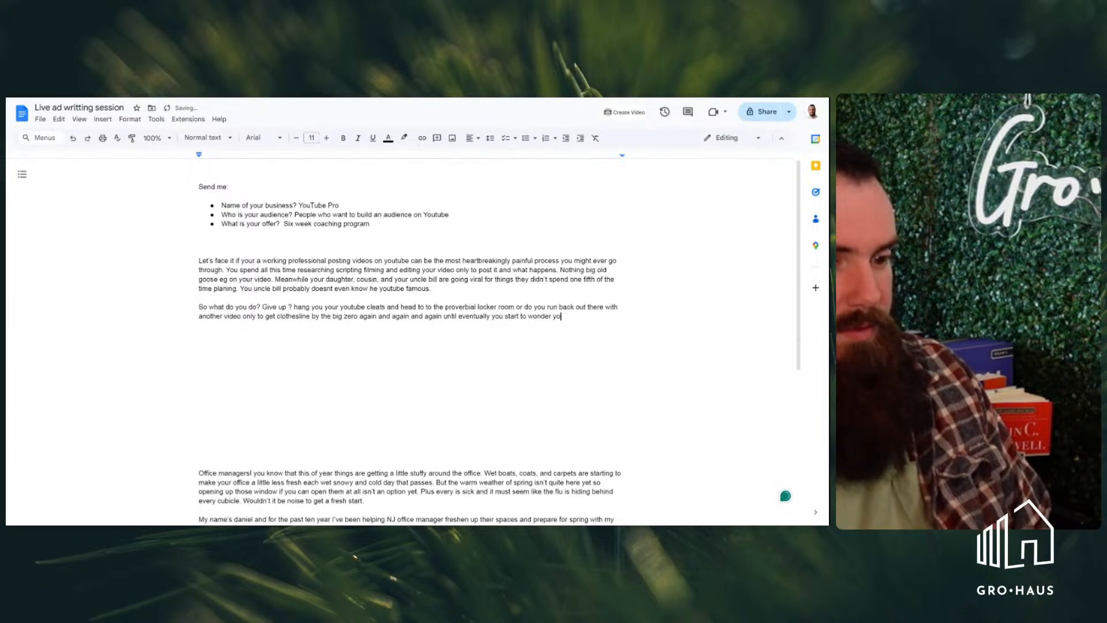
{"action": "type", "text": "if maybe"}
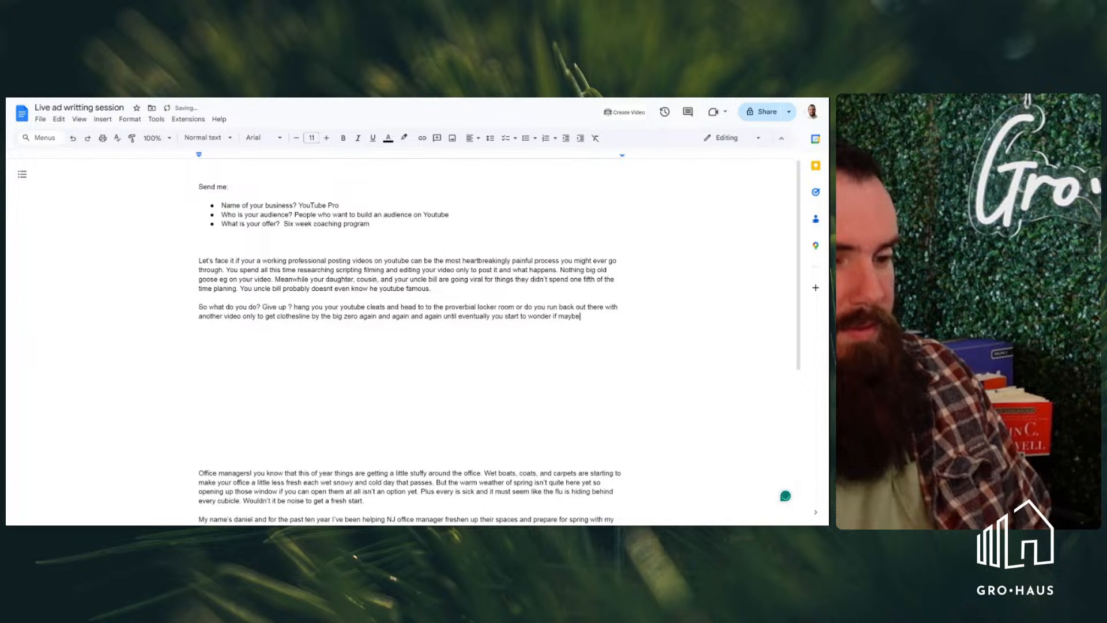
{"action": "type", "text": " your "}
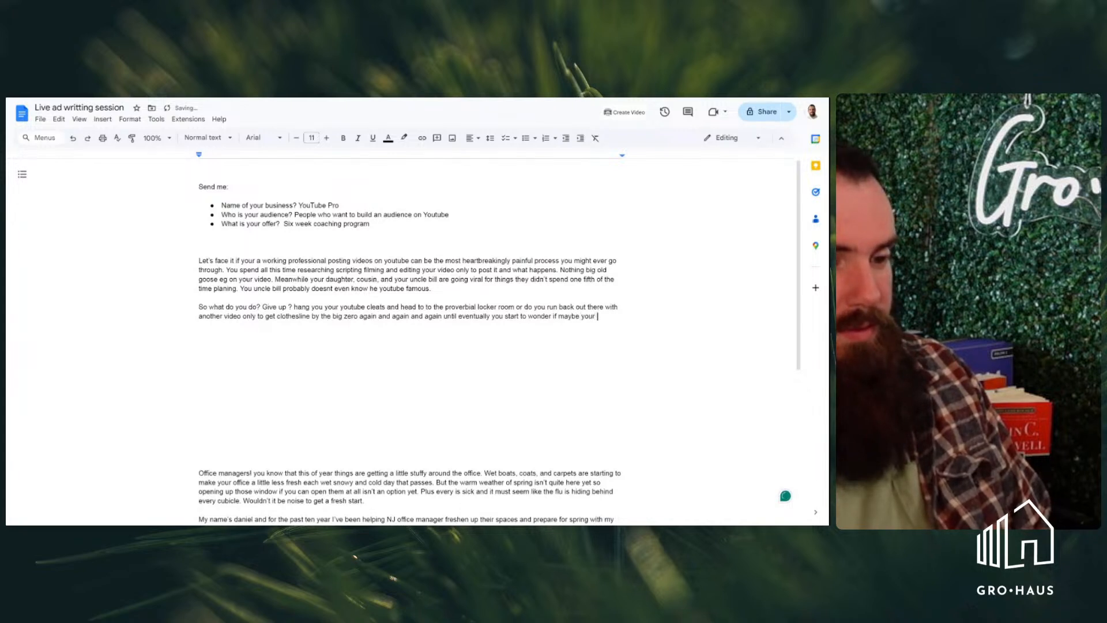
{"action": "type", "text": "just not "}
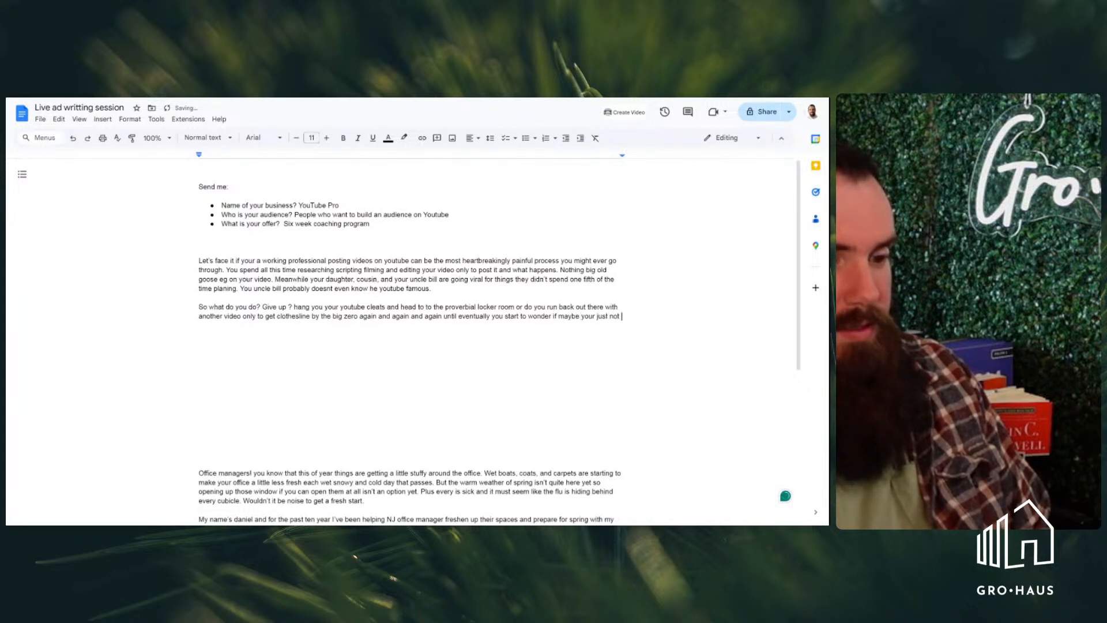
{"action": "type", "text": "that interest"}
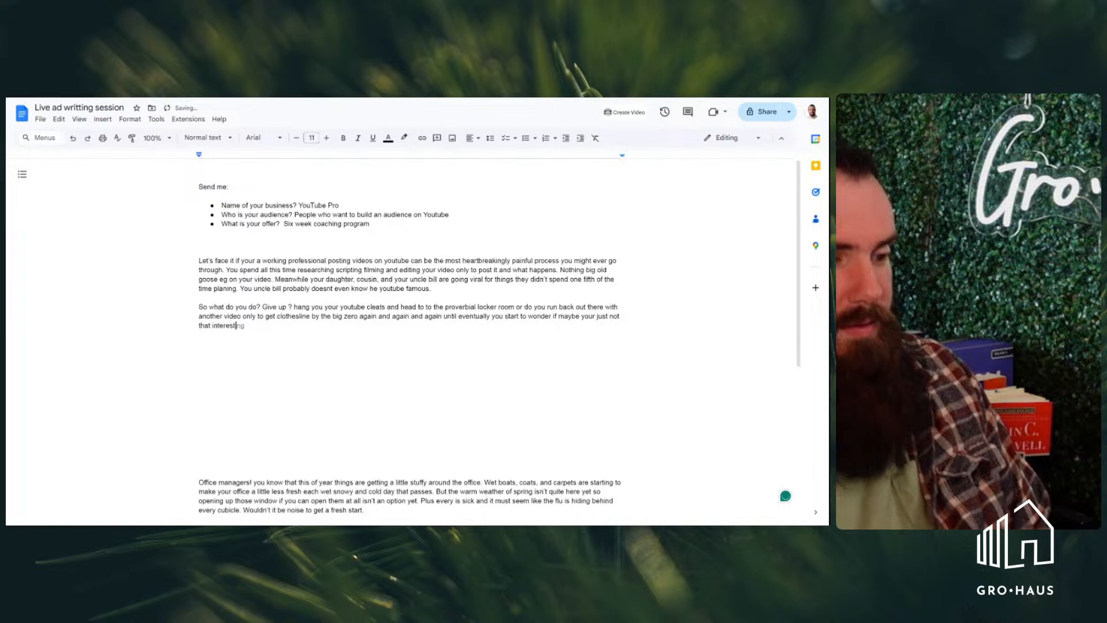
{"action": "type", "text": "ing of a person"}
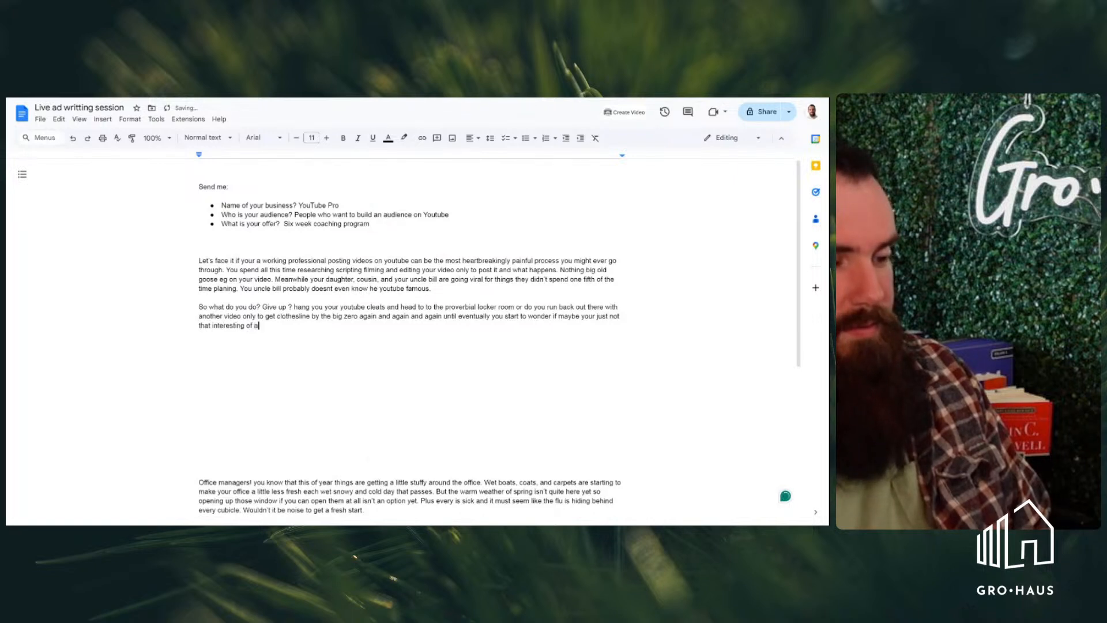
{"action": "key", "text": "BackSpace"}
{"action": "key", "text": "BackSpace"}
{"action": "key", "text": "BackSpace"}
{"action": "key", "text": "BackSpace"}
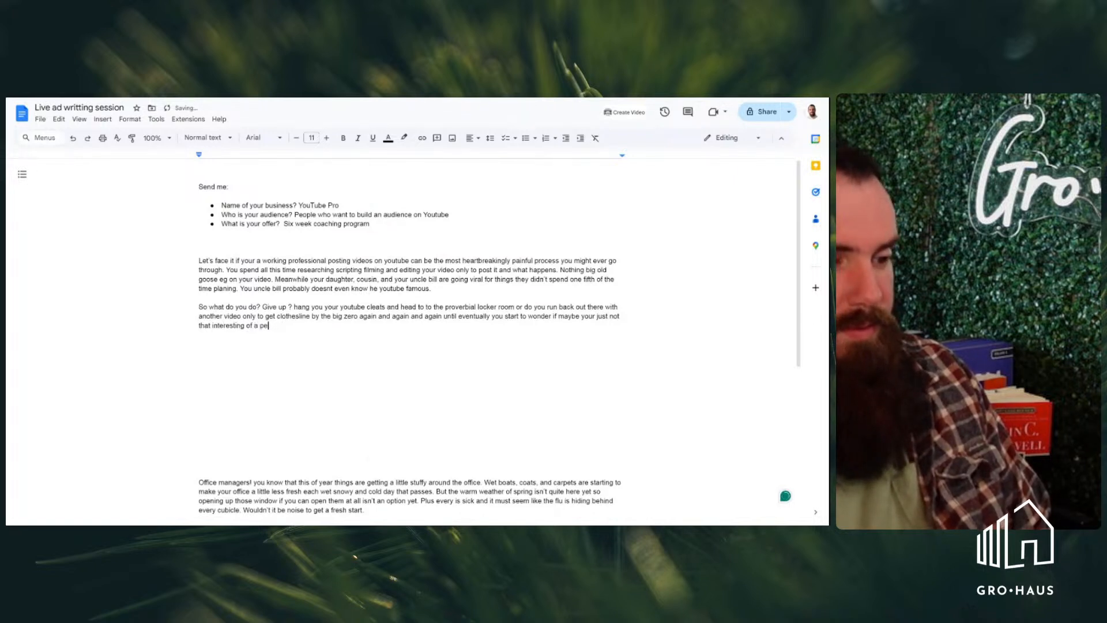
{"action": "key", "text": "BackSpace"}
{"action": "key", "text": "BackSpace"}
{"action": "key", "text": "BackSpace"}
{"action": "key", "text": "BackSpace"}
{"action": "key", "text": "BackSpace"}
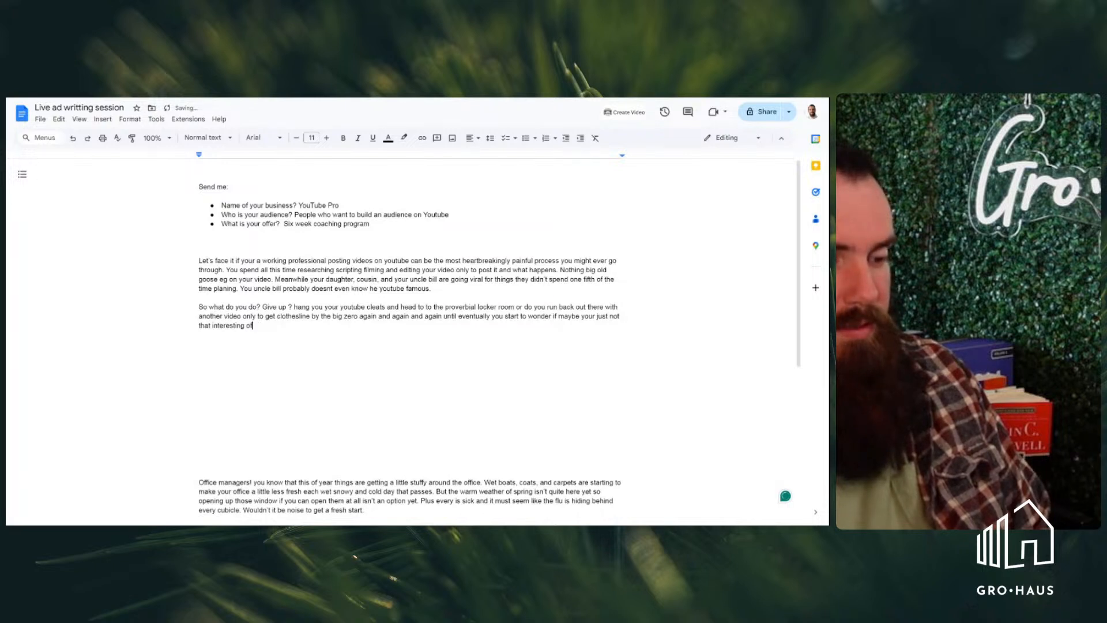
{"action": "key", "text": "BackSpace"}
{"action": "key", "text": "BackSpace"}
{"action": "key", "text": "BackSpace"}
{"action": "key", "text": "BackSpace"}
{"action": "key", "text": "BackSpace"}
{"action": "key", "text": "BackSpace"}
{"action": "key", "text": "BackSpace"}
{"action": "key", "text": "BackSpace"}
{"action": "key", "text": "BackSpace"}
{"action": "key", "text": "BackSpace"}
{"action": "key", "text": "BackSpace"}
{"action": "key", "text": "BackSpace"}
{"action": "key", "text": "BackSpace"}
{"action": "key", "text": "BackSpace"}
{"action": "key", "text": "BackSpace"}
{"action": "key", "text": "BackSpace"}
{"action": "key", "text": "BackSpace"}
{"action": "key", "text": "BackSpace"}
{"action": "key", "text": "BackSpace"}
{"action": "key", "text": "BackSpace"}
{"action": "key", "text": "BackSpace"}
{"action": "key", "text": "BackSpace"}
{"action": "key", "text": "BackSpace"}
{"action": "key", "text": "BackSpace"}
{"action": "key", "text": "BackSpace"}
{"action": "key", "text": "BackSpace"}
{"action": "key", "text": "BackSpace"}
{"action": "key", "text": "BackSpace"}
{"action": "type", "text": "the"}
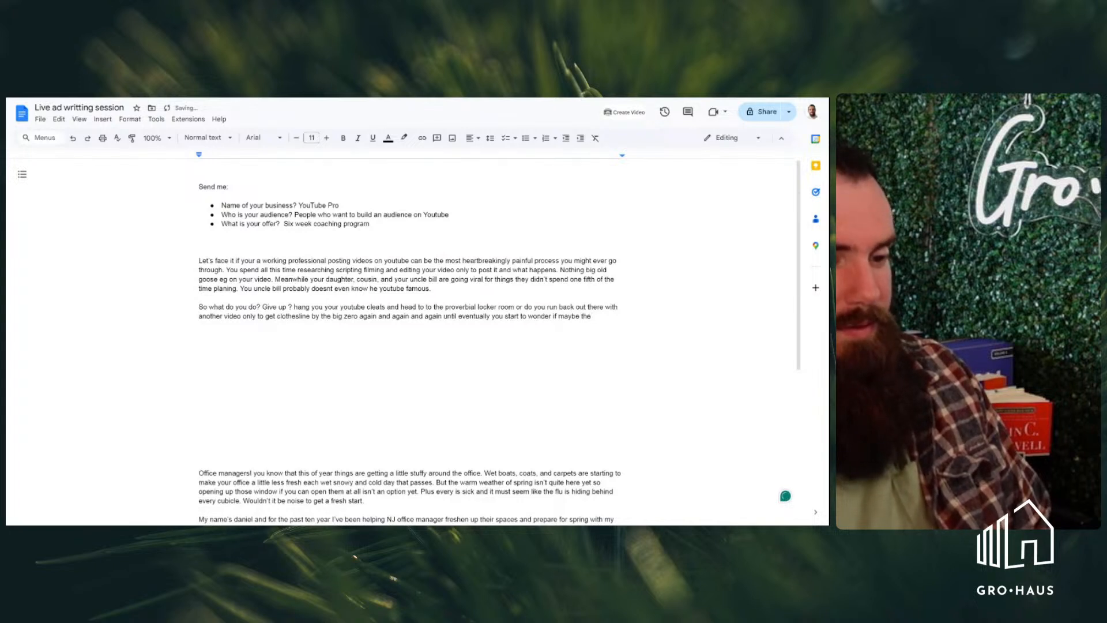
{"action": "key", "text": "BackSpace"}
{"action": "key", "text": "BackSpace"}
{"action": "key", "text": "BackSpace"}
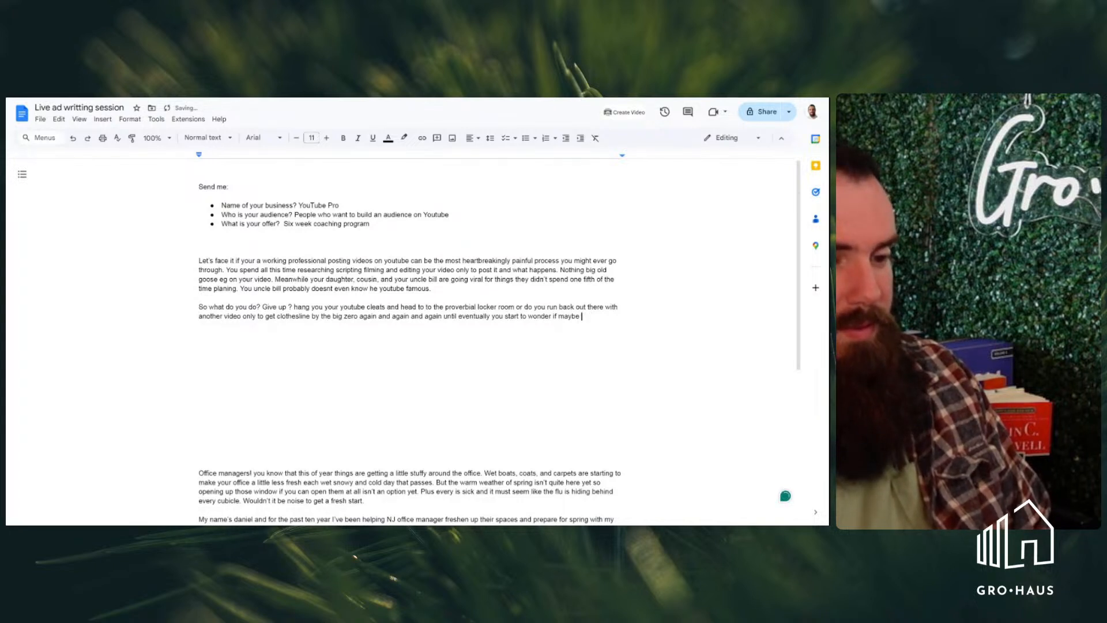
{"action": "type", "text": "the y"}
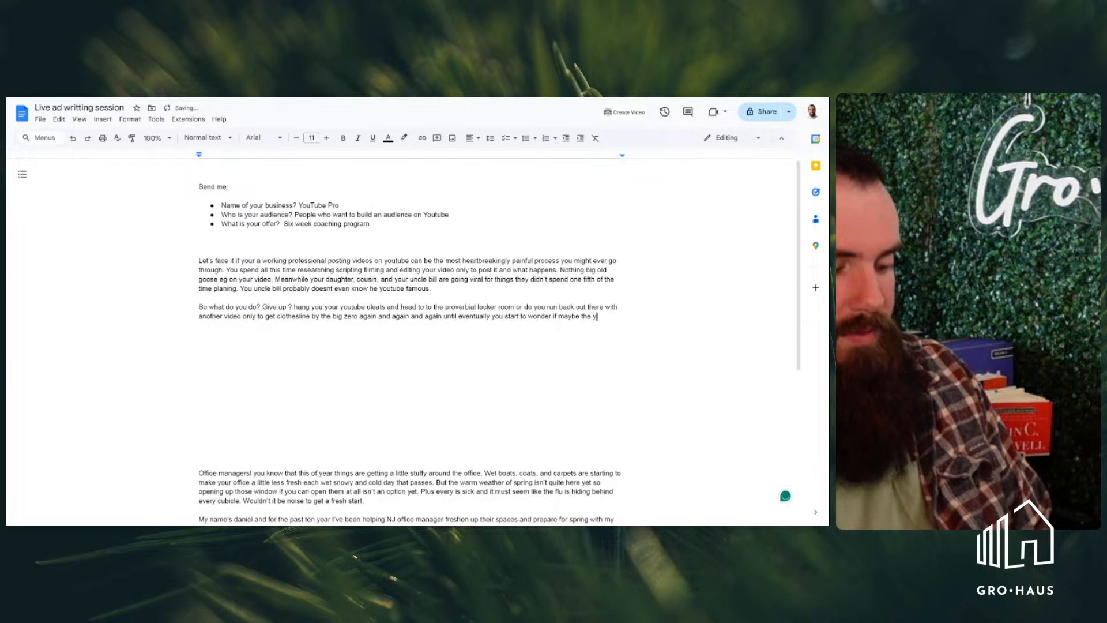
{"action": "key", "text": "BackSpace"}
{"action": "key", "text": "BackSpace"}
{"action": "key", "text": "BackSpace"}
{"action": "key", "text": "BackSpace"}
{"action": "key", "text": "BackSpace"}
Finish the second paragraph's sentence with "your prospects are just not that into you."
{"action": "type", "text": "your cus"}
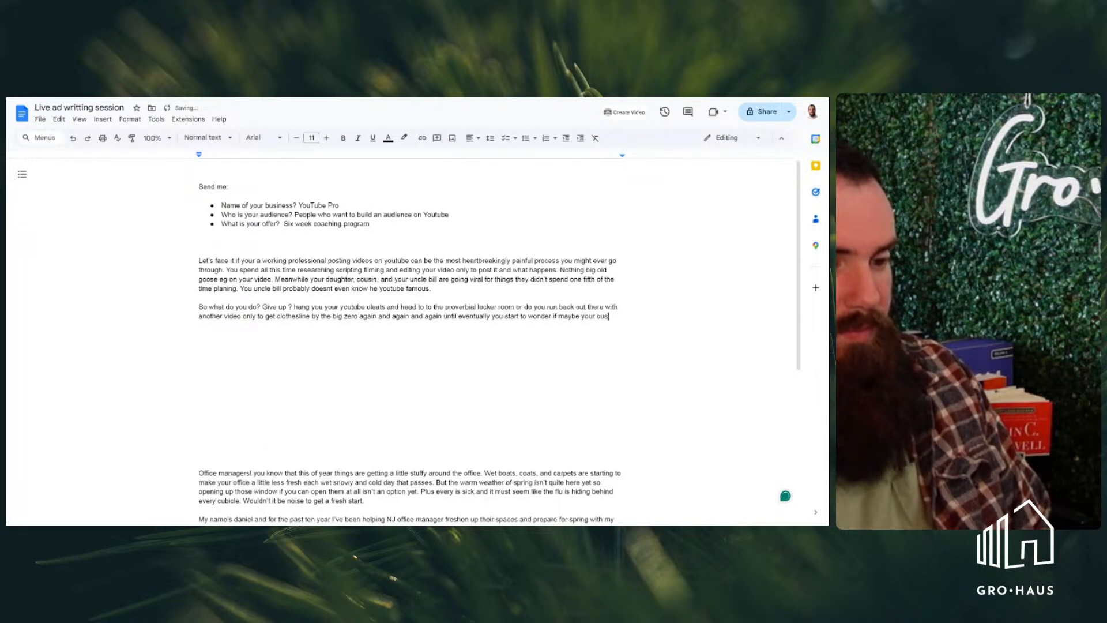
{"action": "key", "text": "BackSpace"}
{"action": "key", "text": "BackSpace"}
{"action": "key", "text": "BackSpace"}
{"action": "type", "text": "prospe"}
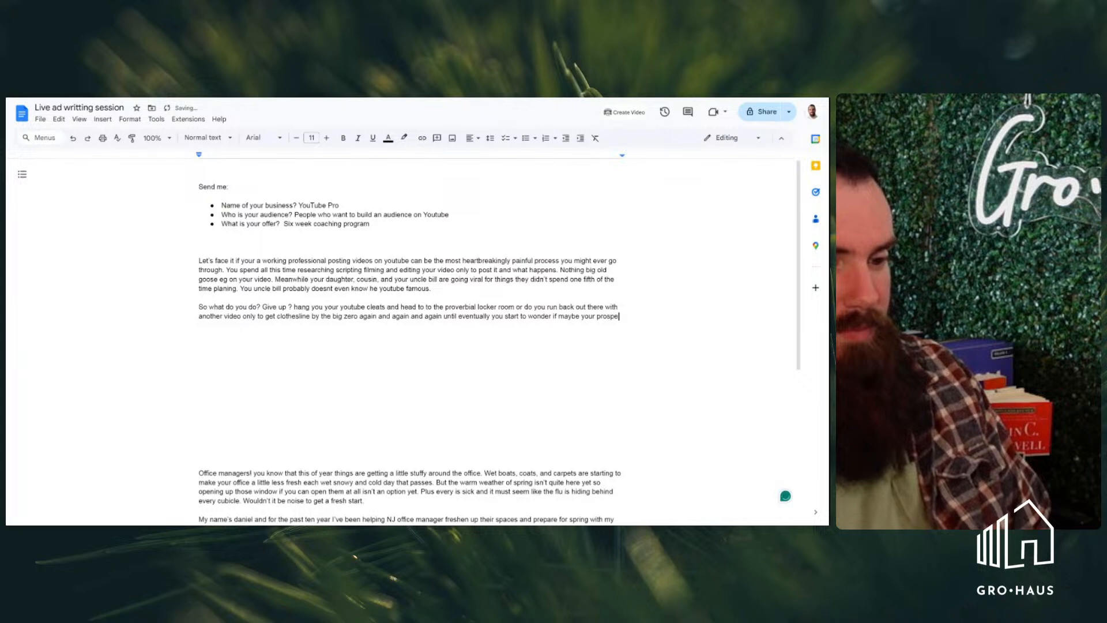
{"action": "type", "text": "cts are "}
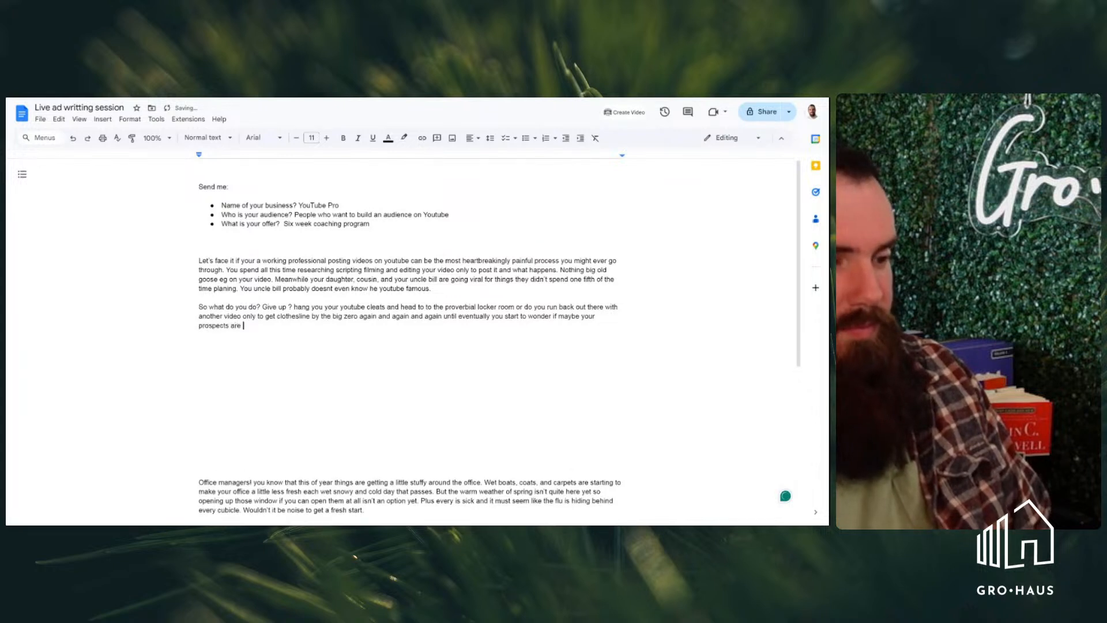
{"action": "type", "text": "just not th"}
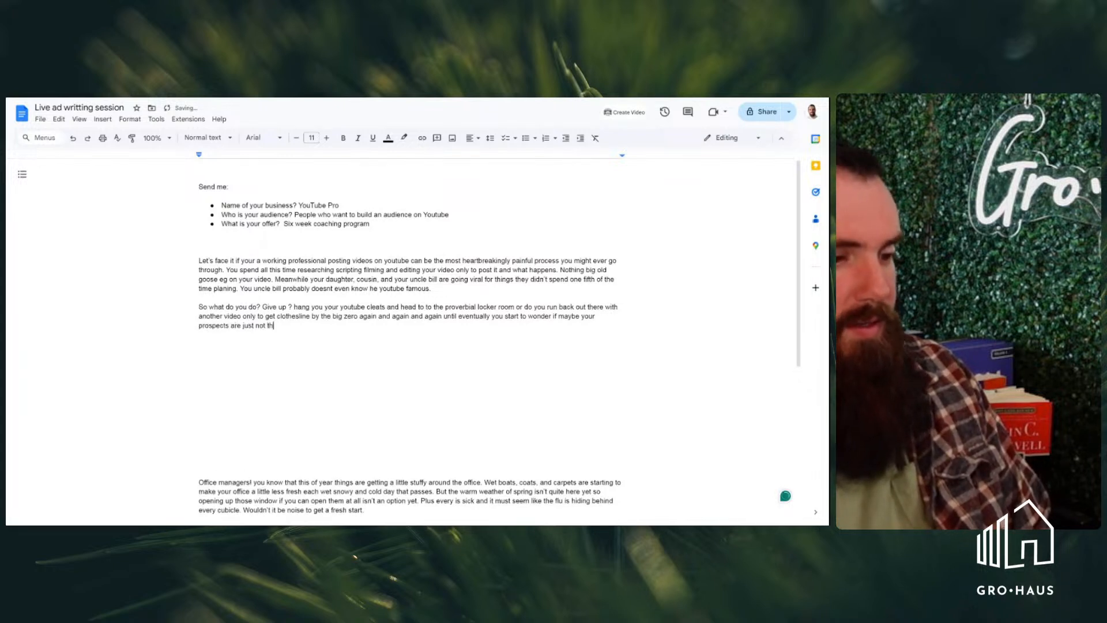
{"action": "type", "text": "at into you"}
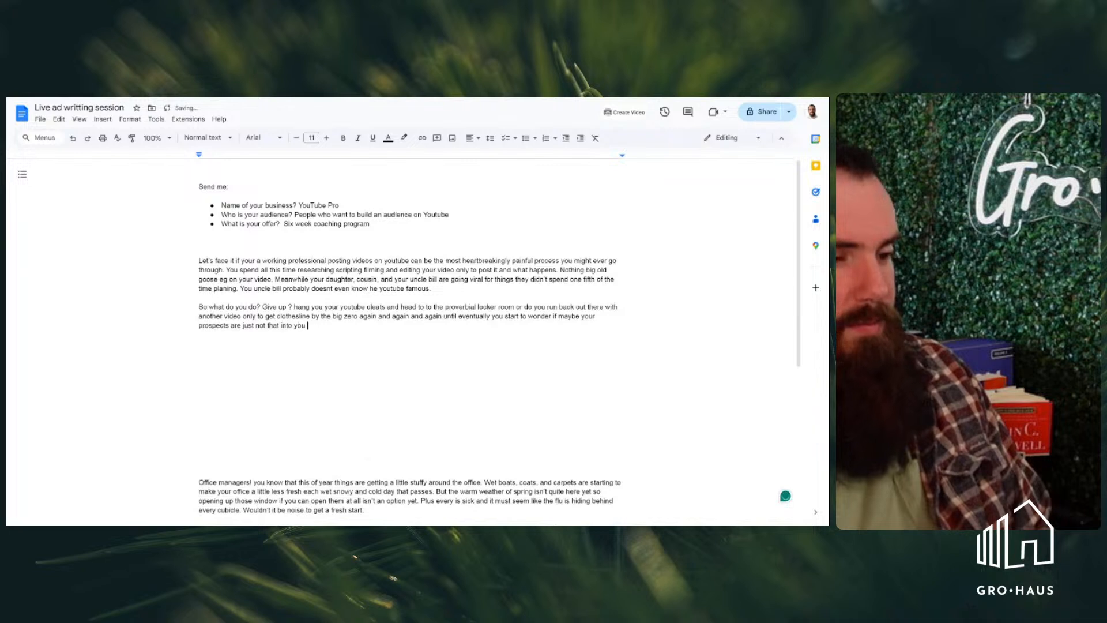
{"action": "type", "text": "."}
Start a third paragraph in the YouTube Pro ad with "But what if there was another option"
{"action": "key", "text": "Return"}
{"action": "key", "text": "Return"}
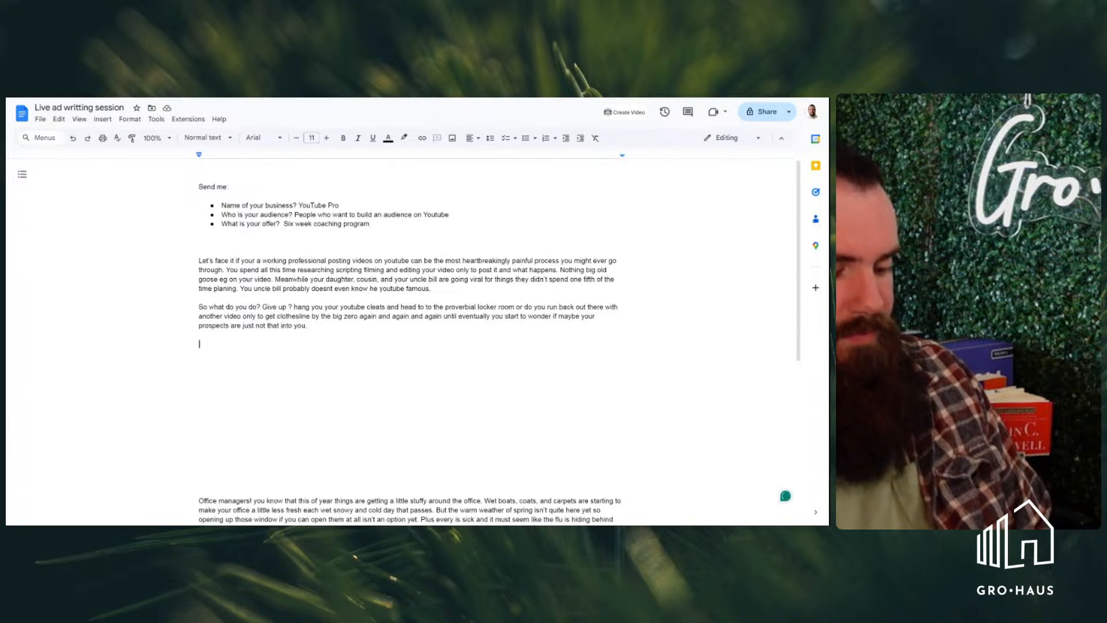
{"action": "type", "text": "But what if there was another option "}
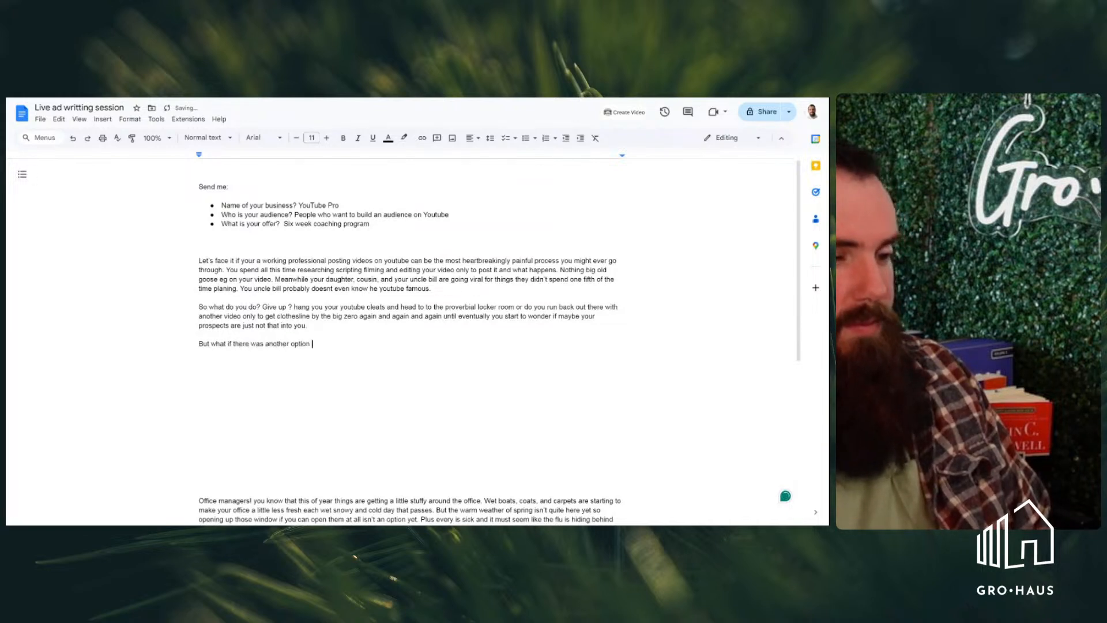
{"action": "type", "text": "once"}
Continue the third paragraph's sentence with "one where you knew exactly what the audience wanted"
{"action": "key", "text": "BackSpace"}
{"action": "key", "text": "BackSpace"}
{"action": "key", "text": "BackSpace"}
{"action": "type", "text": "e"}
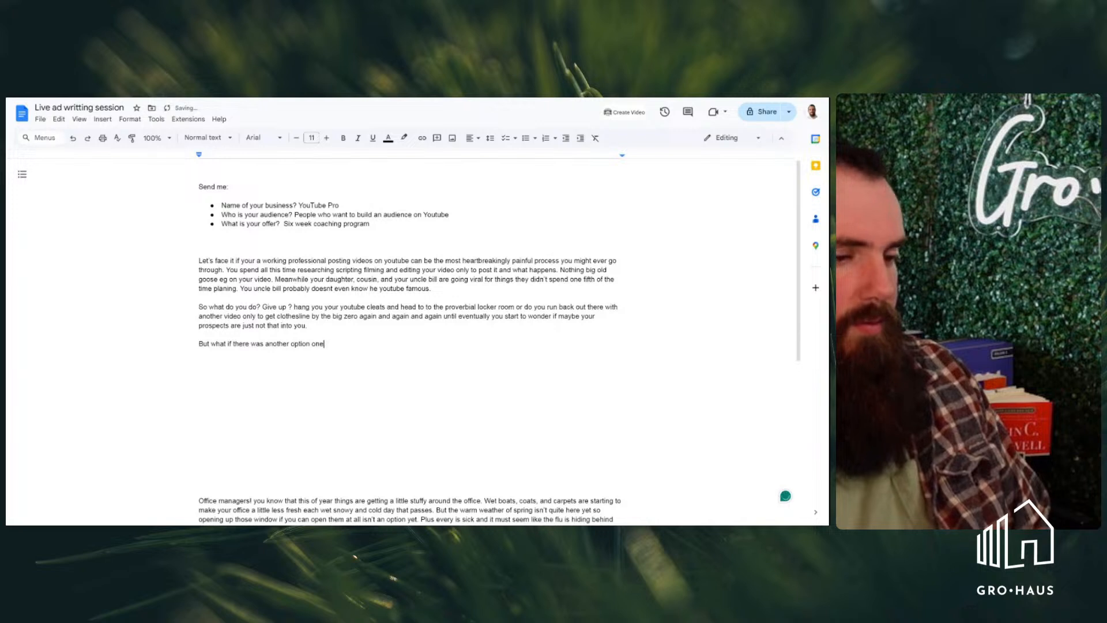
{"action": "type", "text": " where you knew exactly what the audience "}
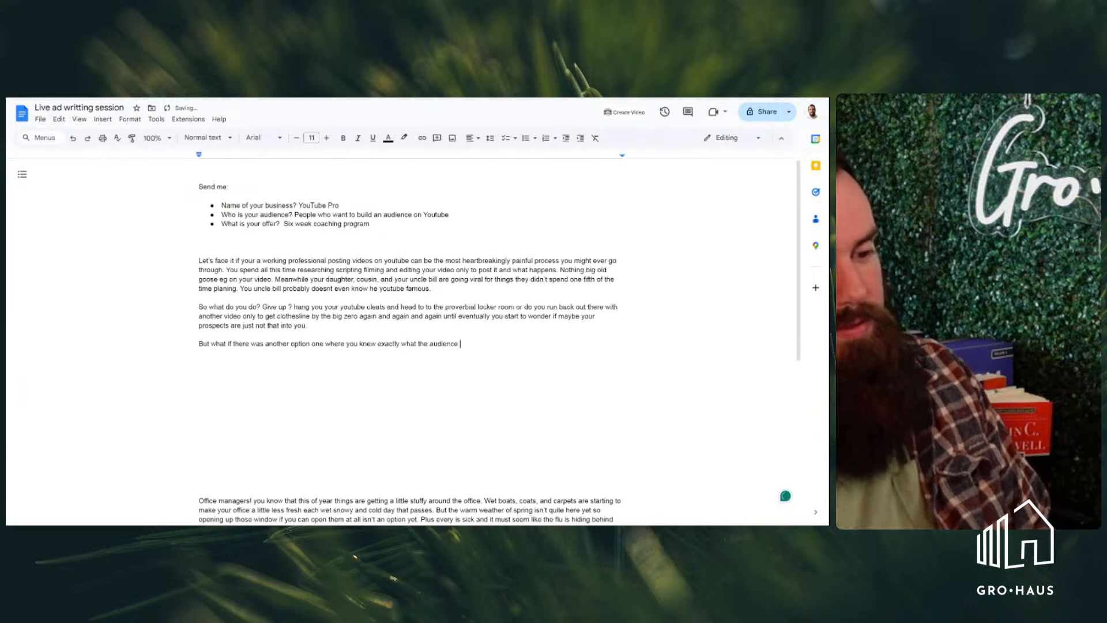
{"action": "type", "text": "was "}
{"action": "type", "text": "nted"}
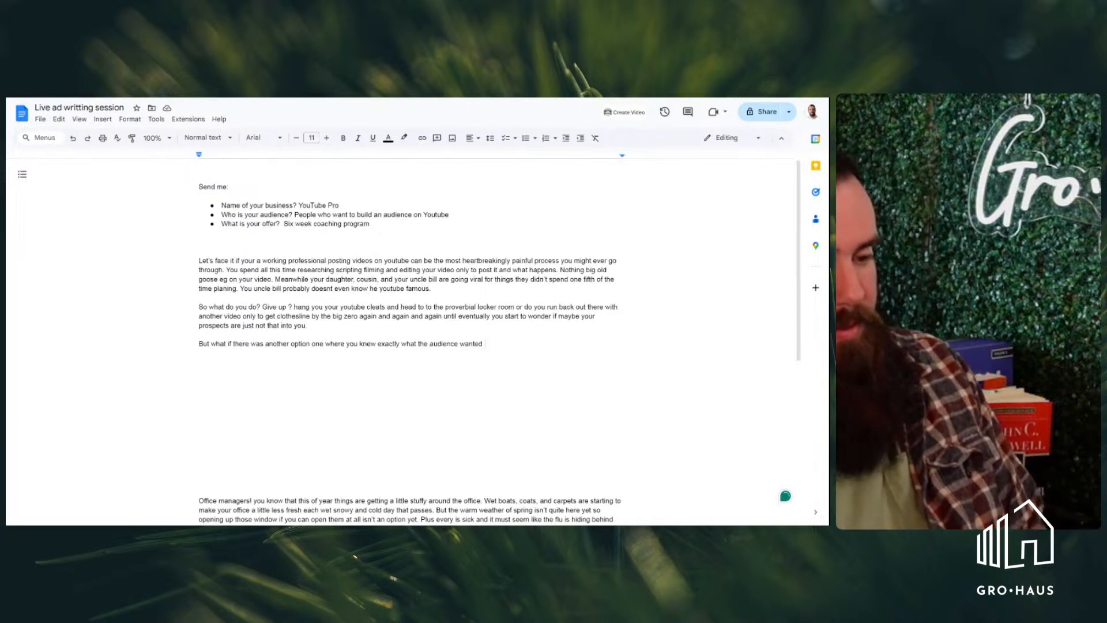
Finish the third paragraph's first sentence with "before you every started working on your next video."
{"action": "type", "text": "before you every"}
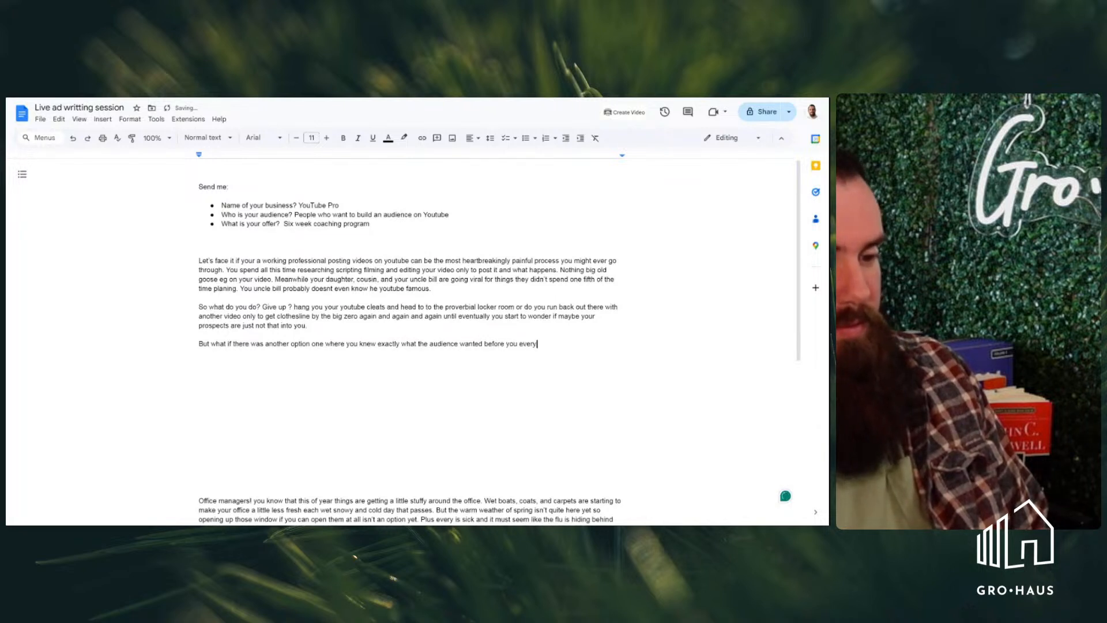
{"action": "type", "text": " started wor"}
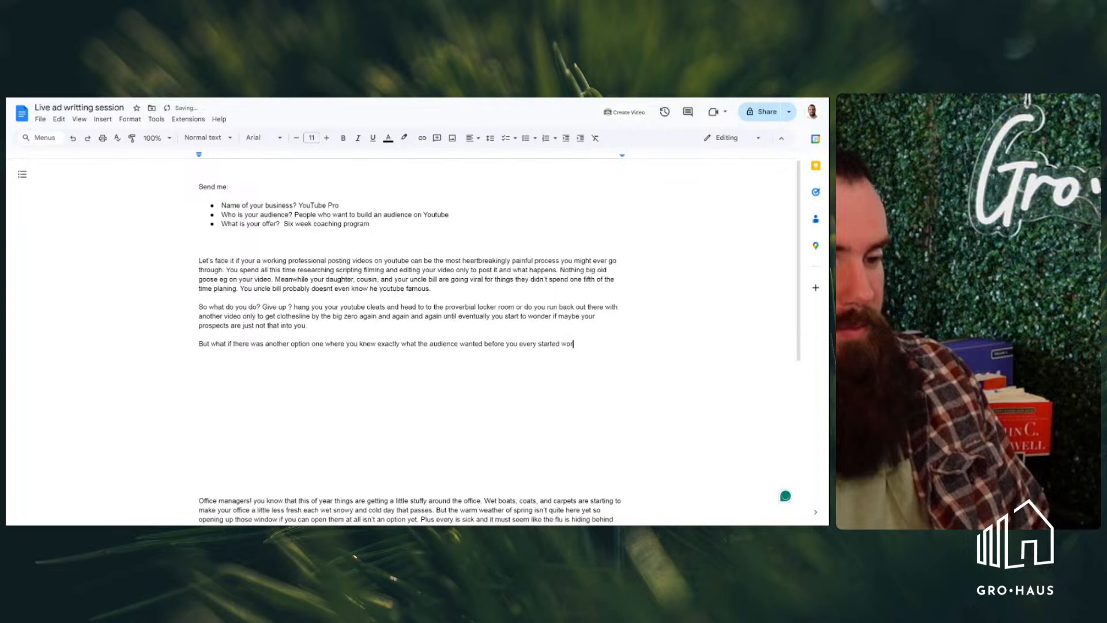
{"action": "type", "text": "king on your "}
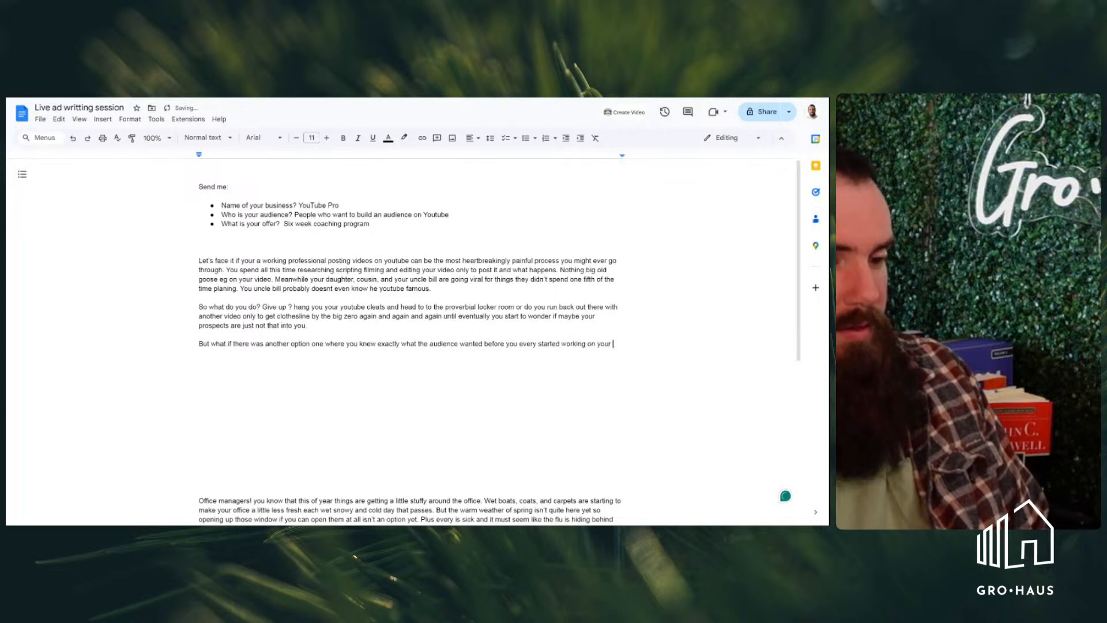
{"action": "type", "text": "next video."}
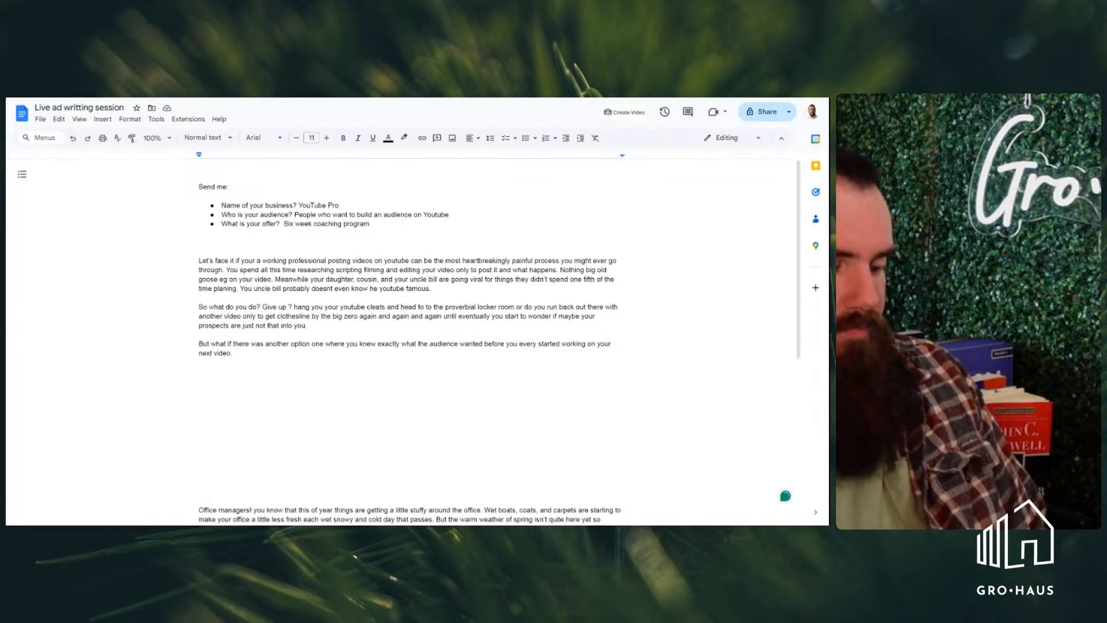
Begin the third paragraph's second sentence with "But not only that but"
{"action": "type", "text": "Not"}
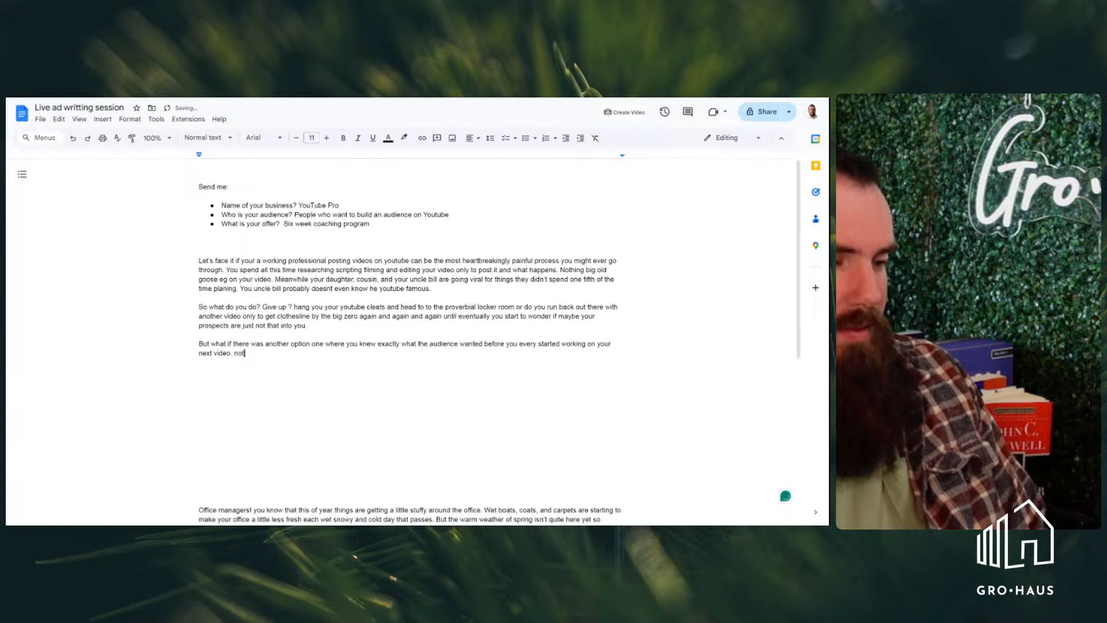
{"action": "key", "text": "BackSpace"}
{"action": "key", "text": "BackSpace"}
{"action": "key", "text": "BackSpace"}
{"action": "key", "text": "BackSpace"}
{"action": "key", "text": "BackSpace"}
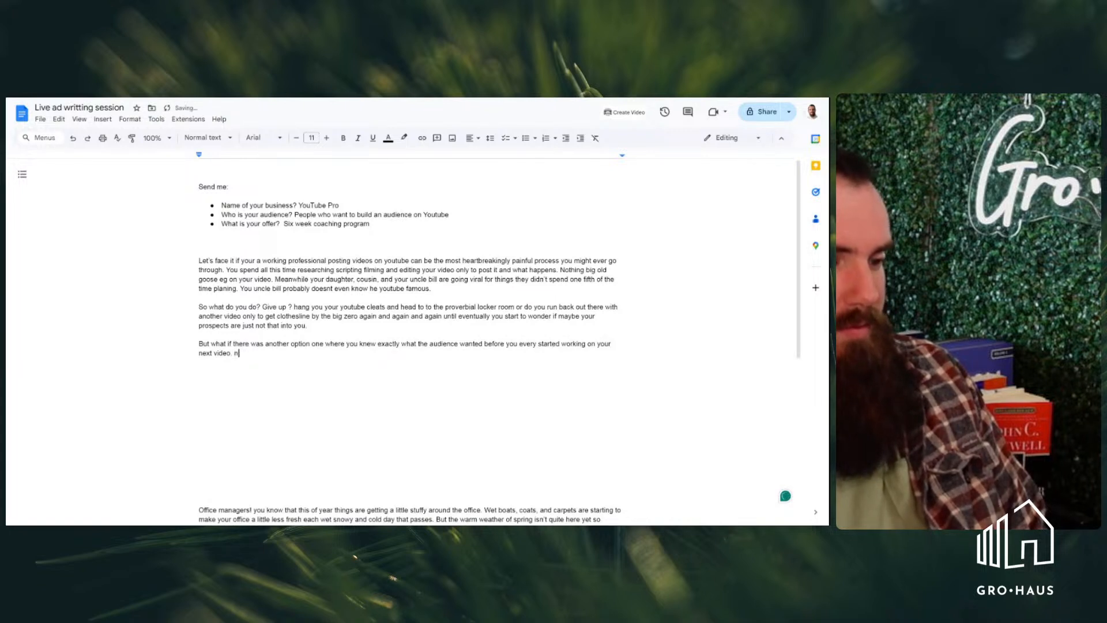
{"action": "type", "text": "But "}
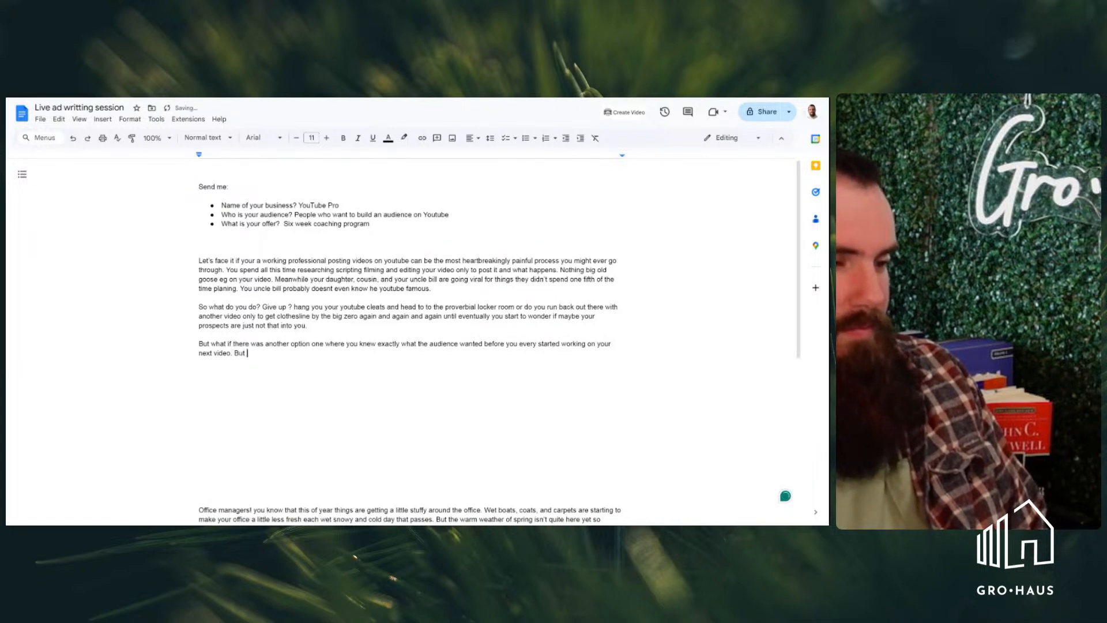
{"action": "type", "text": "not only that but "}
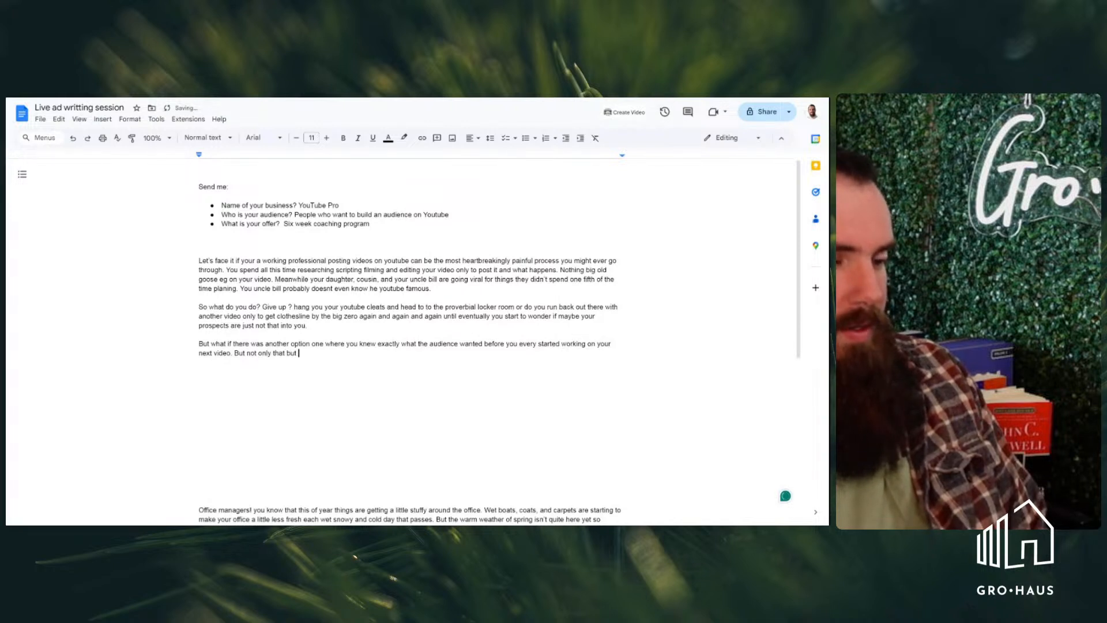
{"action": "type", "text": "what words they would use to find that video and when exactly t"}
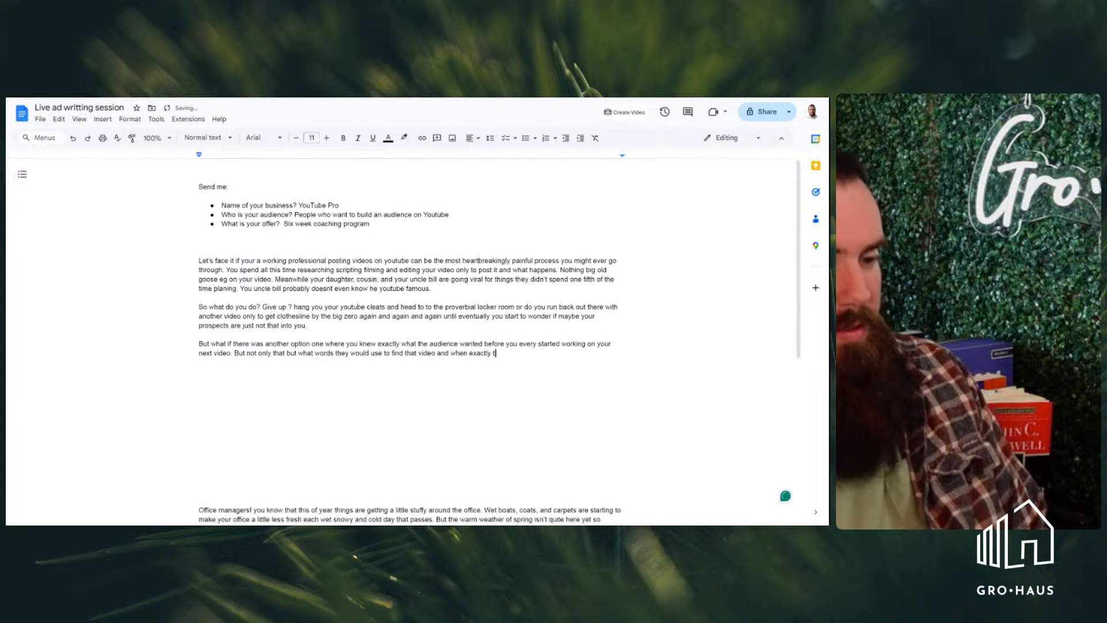
{"action": "type", "text": "hey would be t"}
Finish the third paragraph with "they would be looking for it."
{"action": "key", "text": "BackSpace"}
{"action": "type", "text": "looking for it."}
Start a fourth paragraph introducing the speaker with "My names" followed by the speaker's first name
{"action": "key", "text": "Return"}
{"action": "key", "text": "Return"}
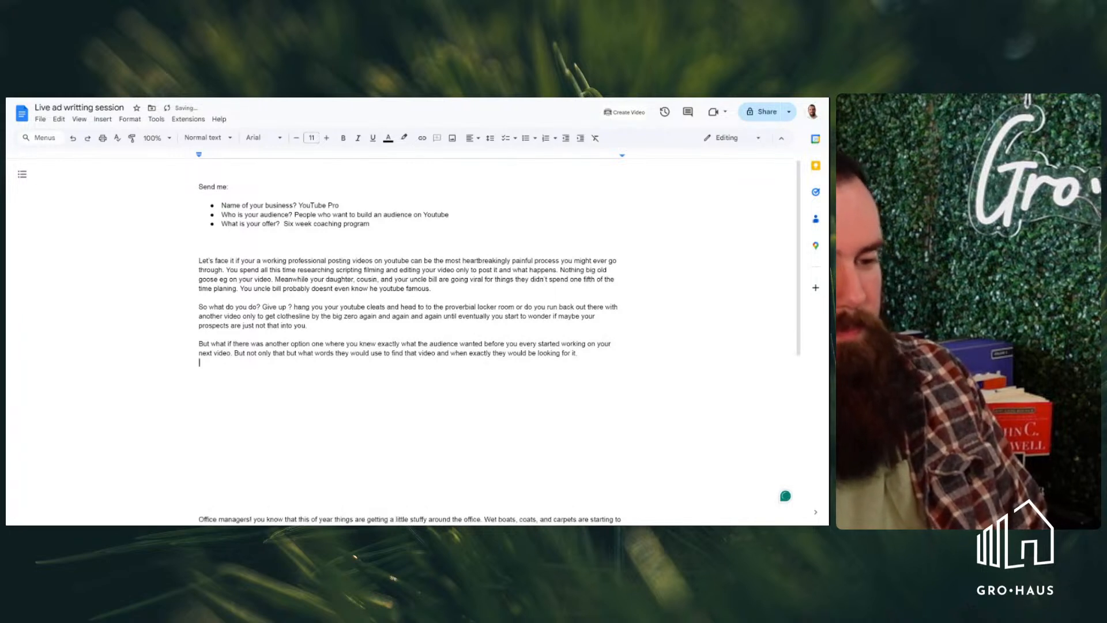
{"action": "type", "text": "Mu"}
{"action": "key", "text": "BackSpace"}
{"action": "type", "text": "y "}
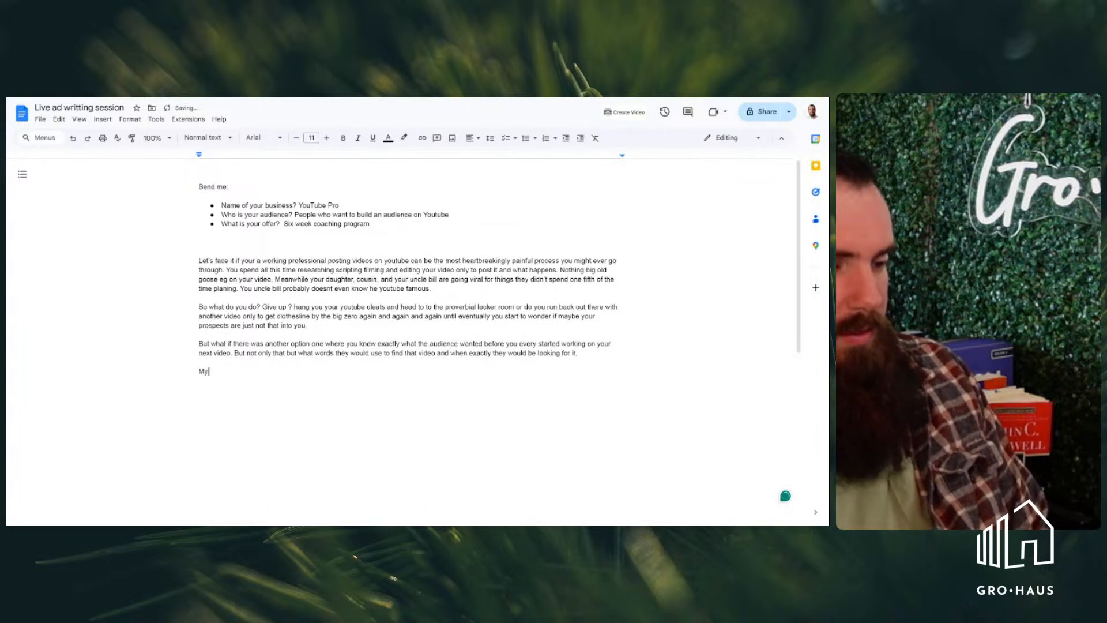
{"action": "type", "text": "names a"}
{"action": "key", "text": "BackSpace"}
{"action": "type", "text": "am"}
{"action": "key", "text": "BackSpace"}
{"action": "key", "text": "BackSpace"}
{"action": "type", "text": "marcelus "}
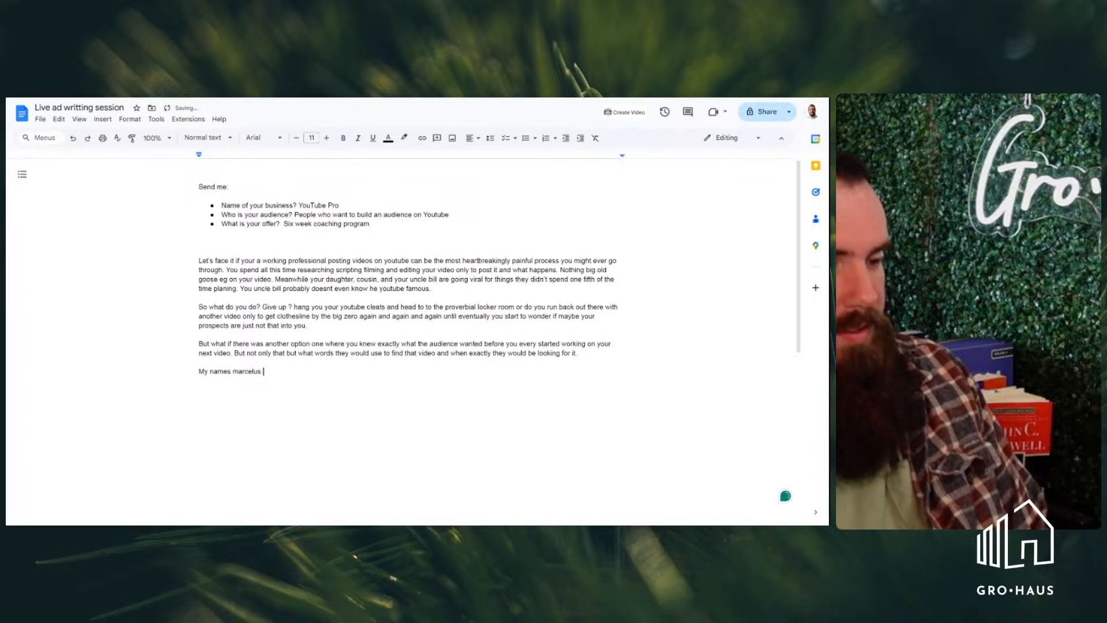
{"action": "type", "text": "and"}
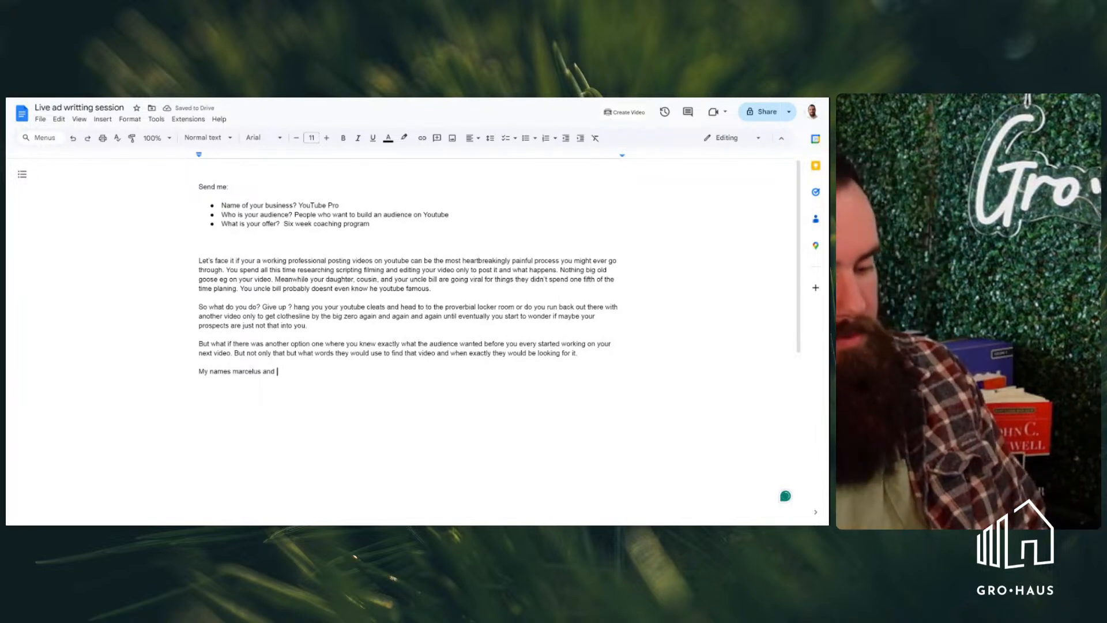
End the introduction sentence with a period directly after the speaker's first name
{"action": "key", "text": "BackSpace"}
{"action": "key", "text": "BackSpace"}
{"action": "key", "text": "BackSpace"}
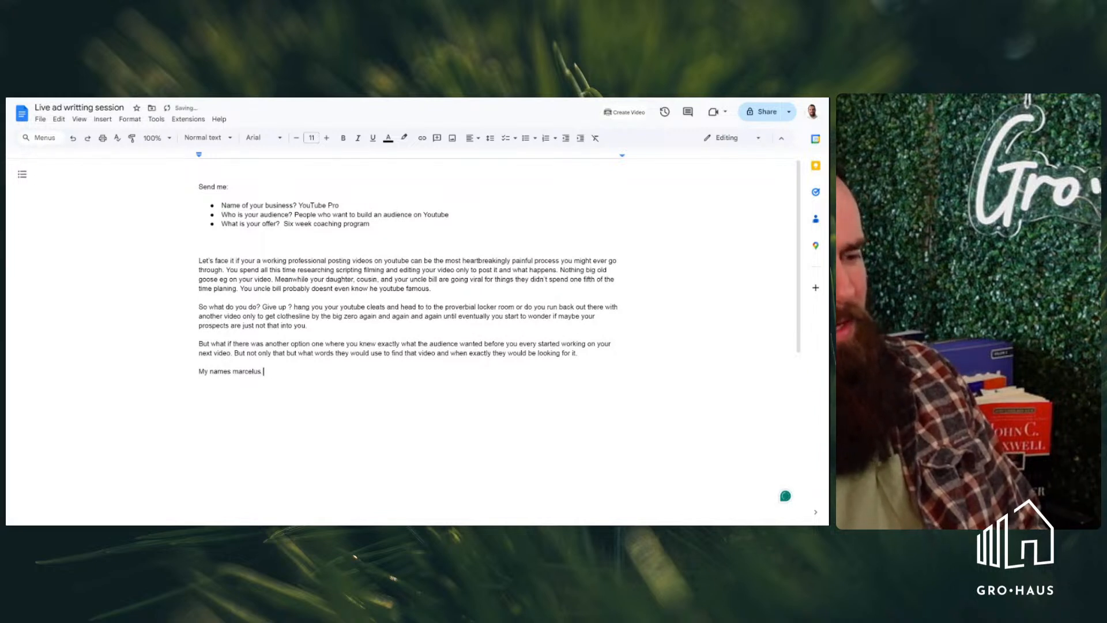
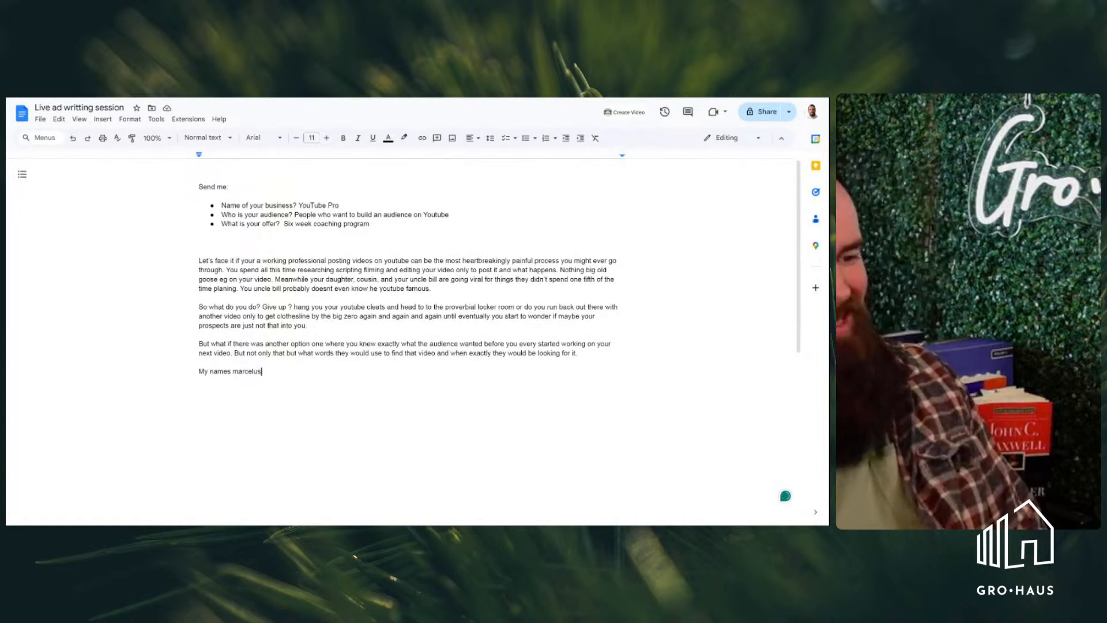
Continue the introduction sentence after the speaker's first name with "and for the past nearly two decades I've been working on"
{"action": "type", "text": "and for"}
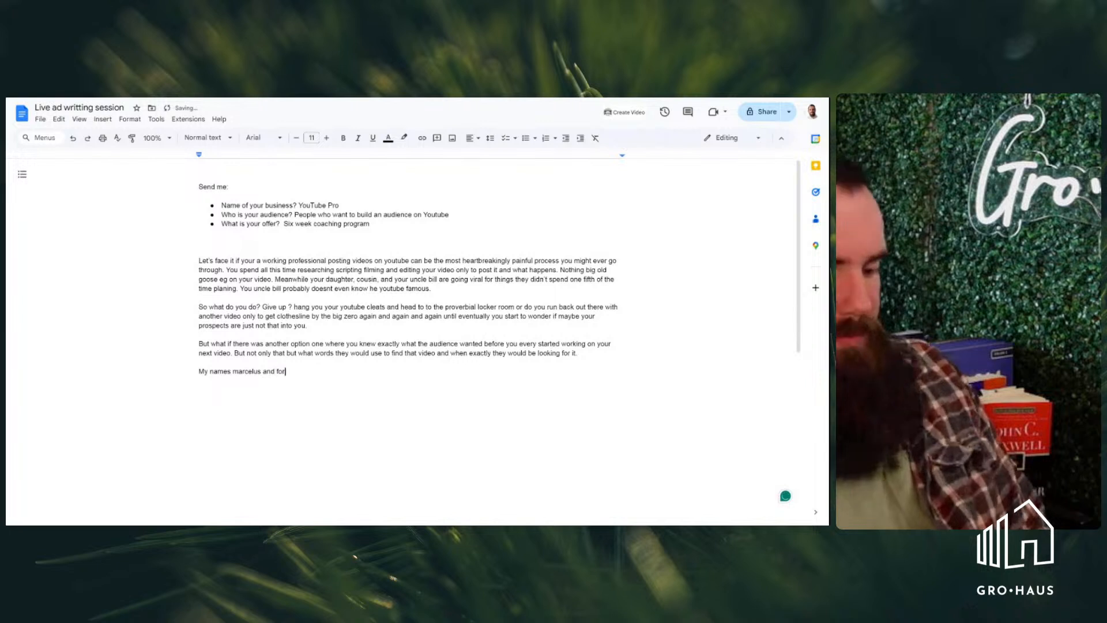
{"action": "type", "text": " the past ne"}
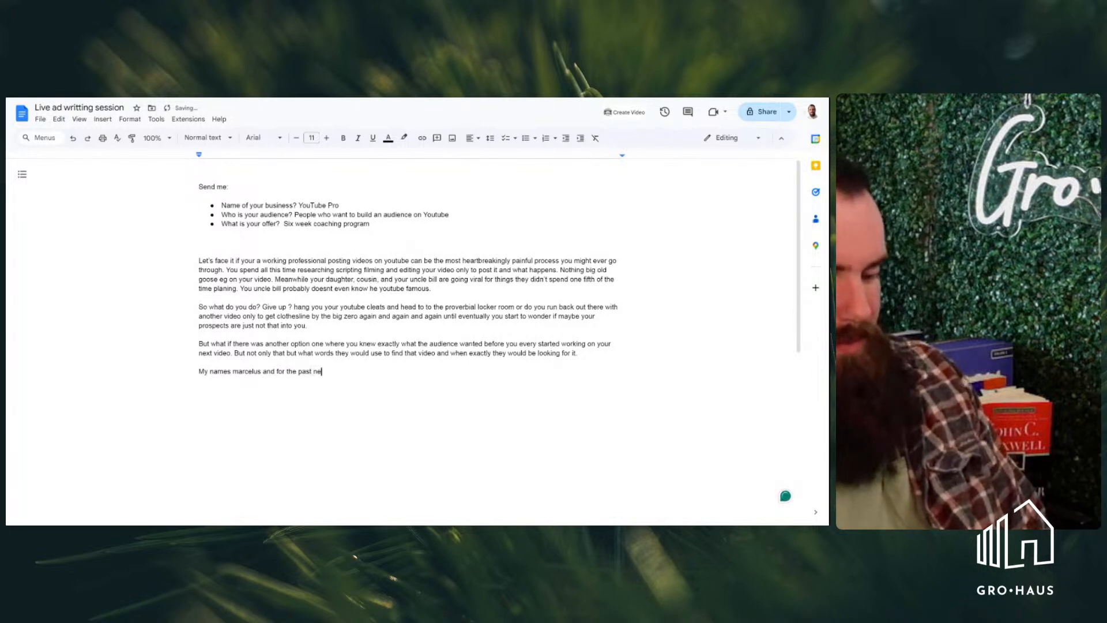
{"action": "type", "text": "arly two decades "}
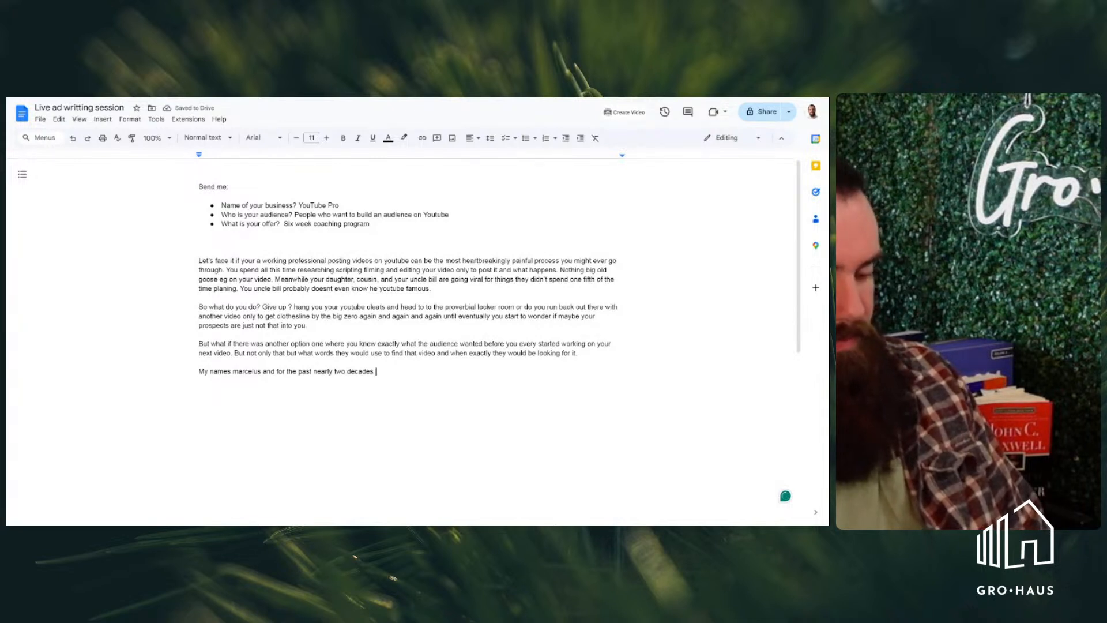
{"action": "type", "text": "I've "}
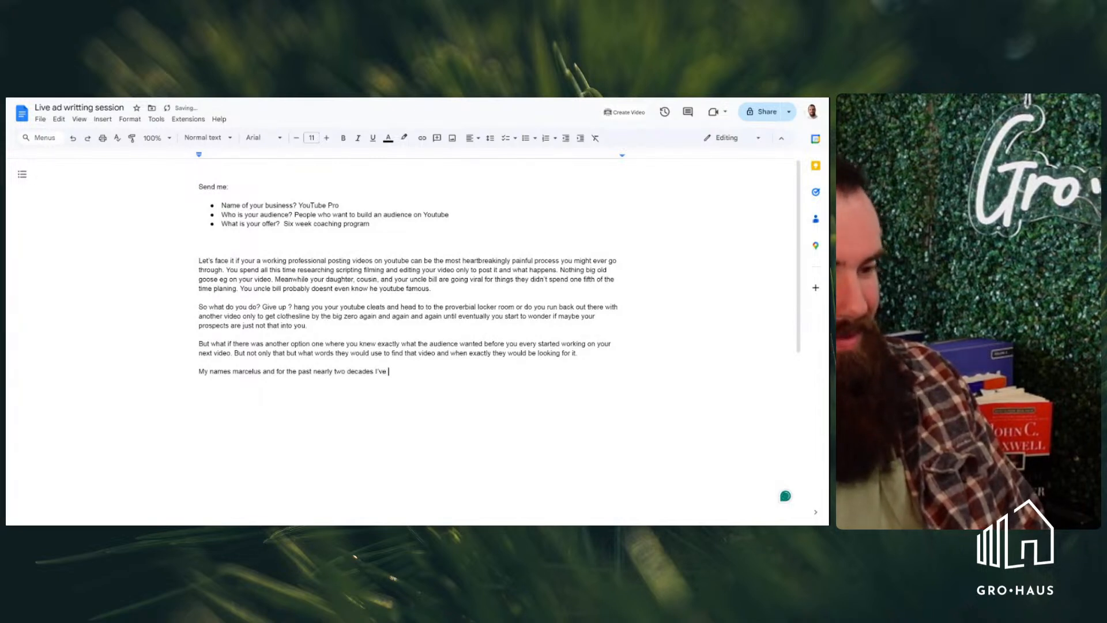
{"action": "type", "text": "been working "}
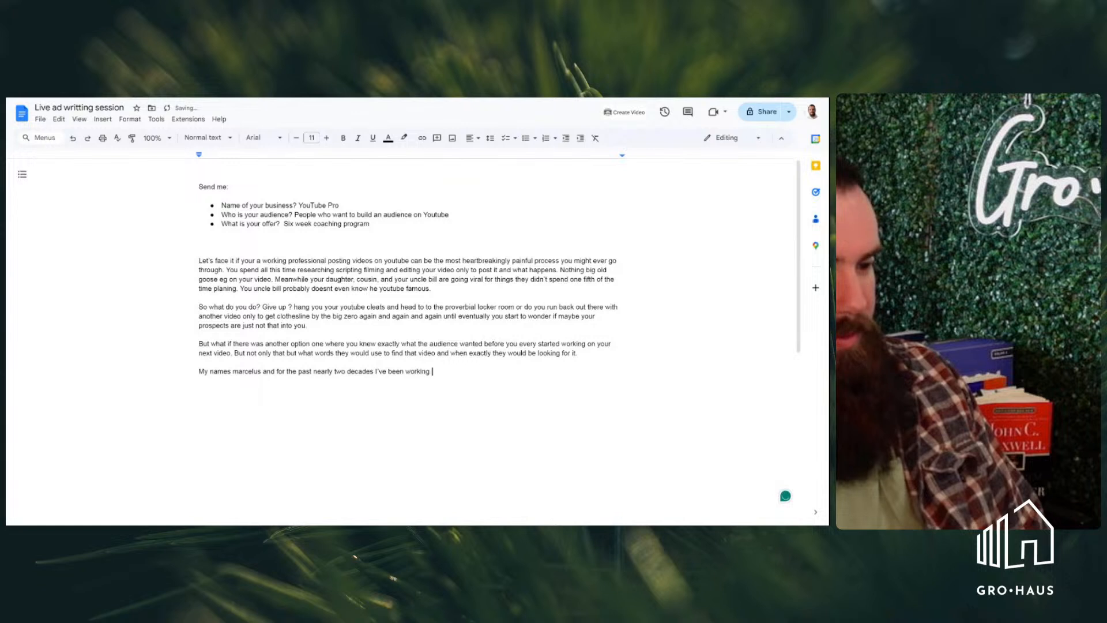
{"action": "type", "text": "on cracking the"}
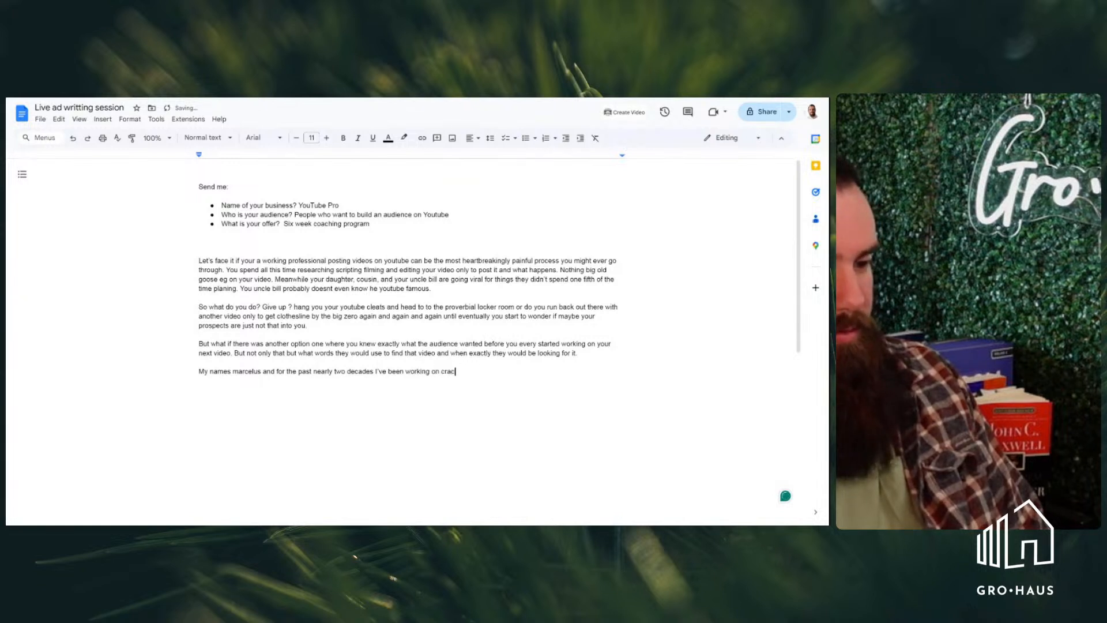
Extend the fourth paragraph's opening sentence with "cracking the code of getting youtube views,"
{"action": "type", "text": "e code"}
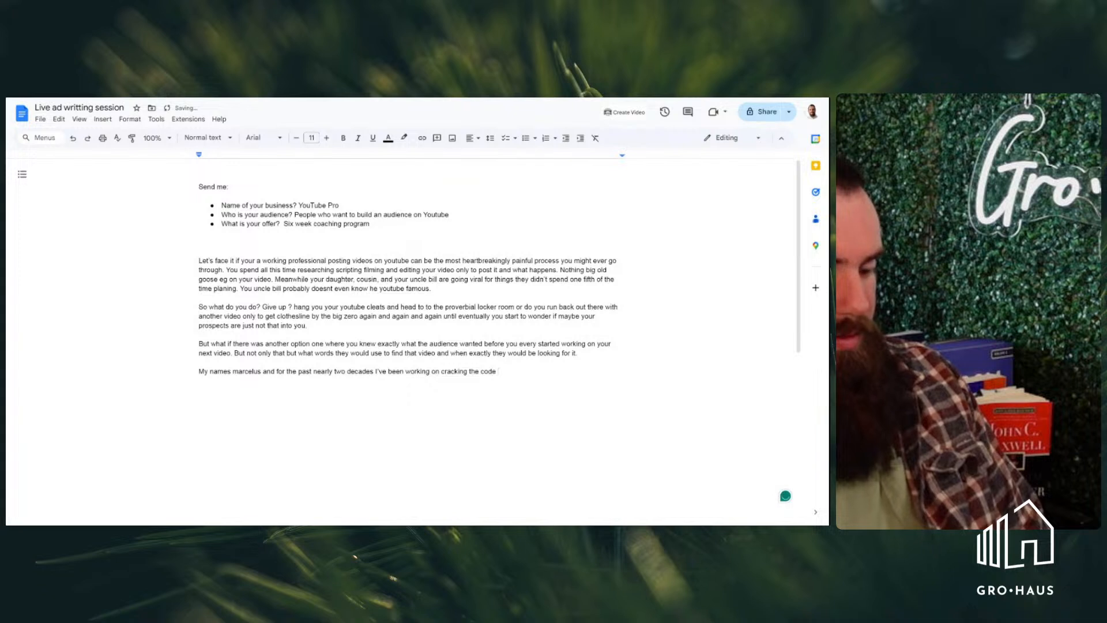
{"action": "type", "text": "of ge"}
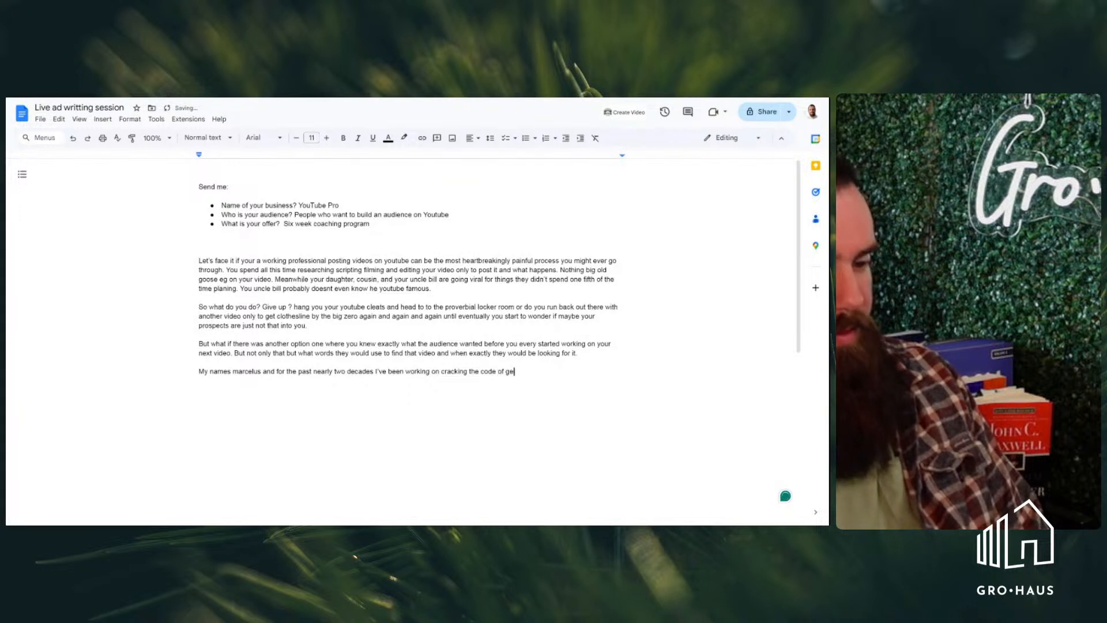
{"action": "type", "text": "tting yout"}
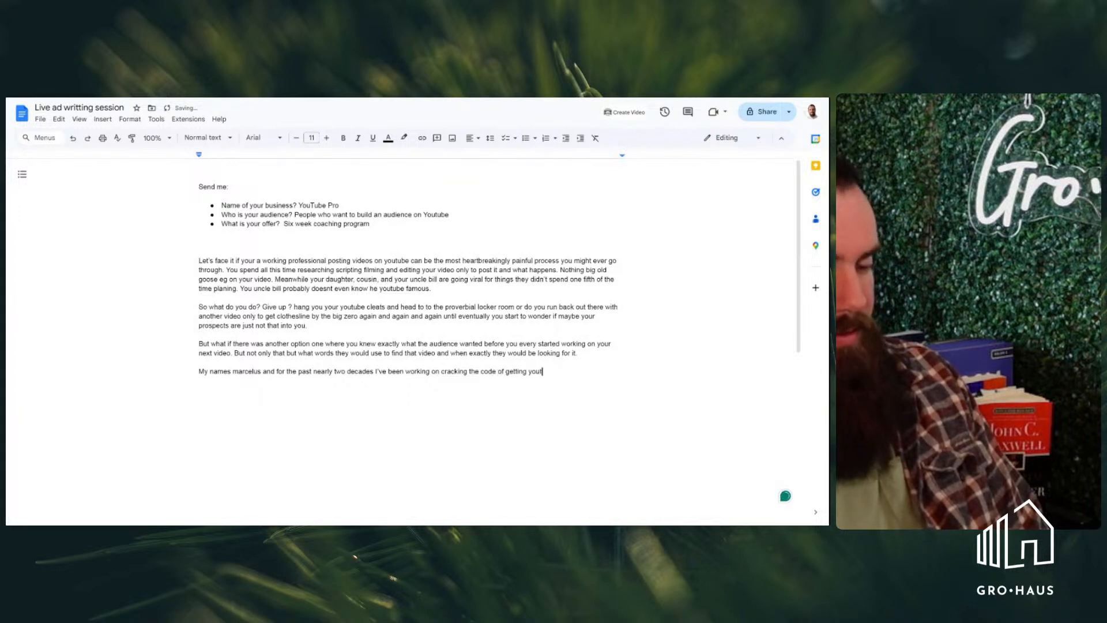
{"action": "type", "text": "ube views."}
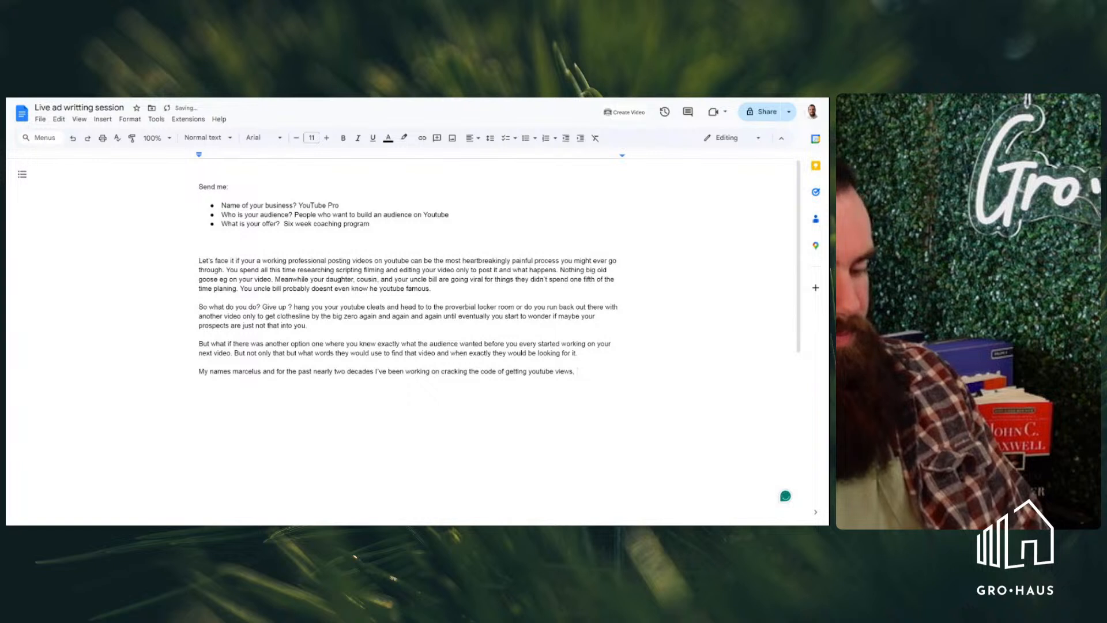
Continue the fourth paragraph with "I've gotten so good at predicting the algorithm that"
{"action": "type", "text": "I've "}
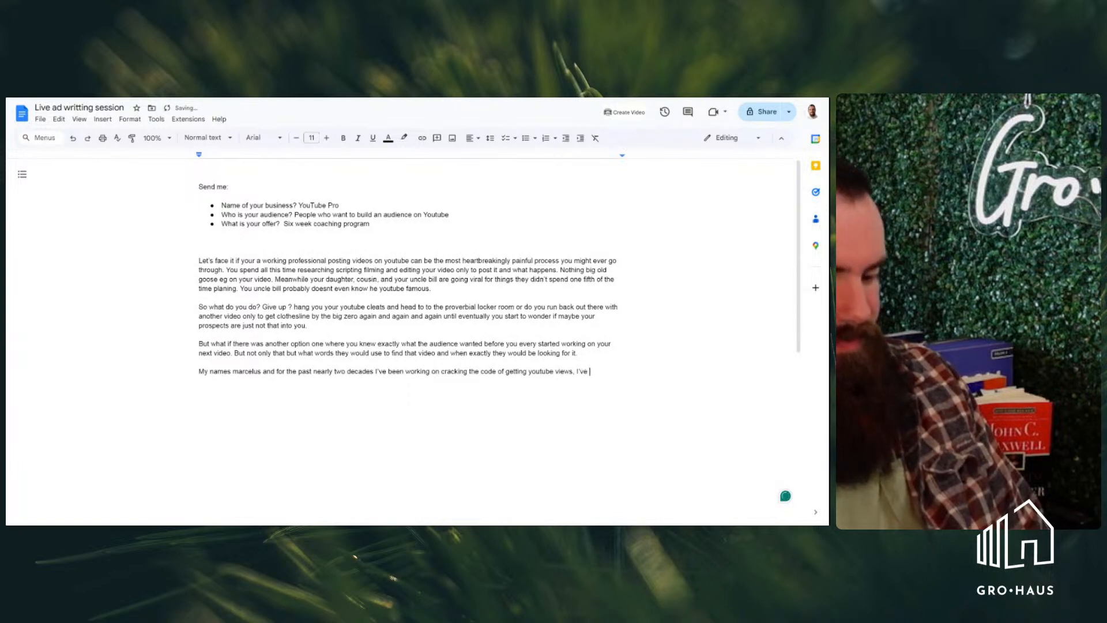
{"action": "type", "text": "gotten so "}
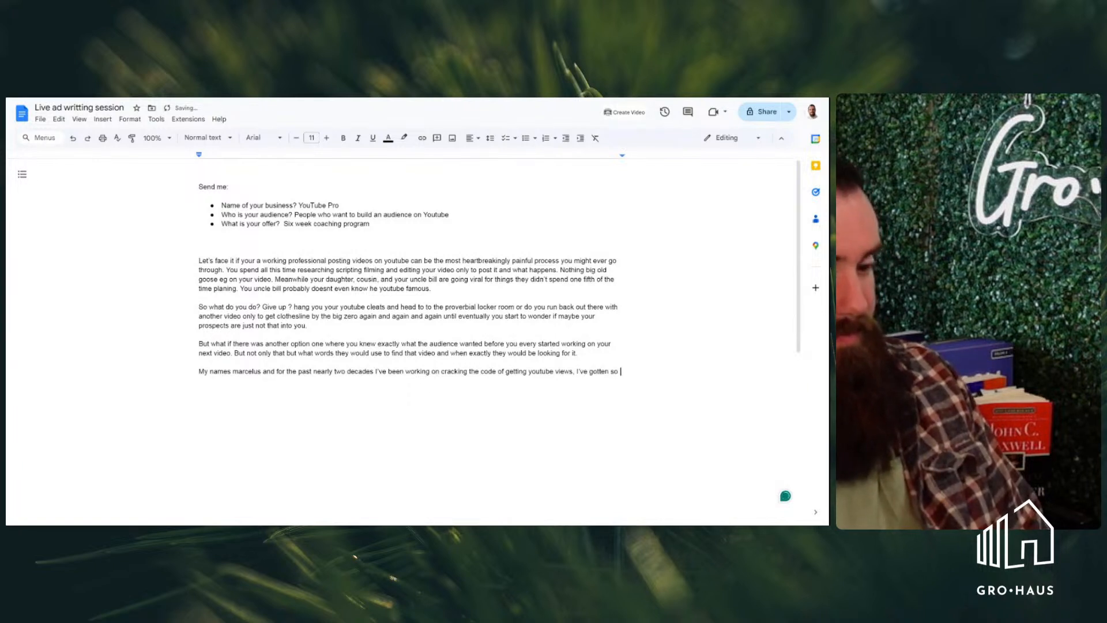
{"action": "type", "text": "good"}
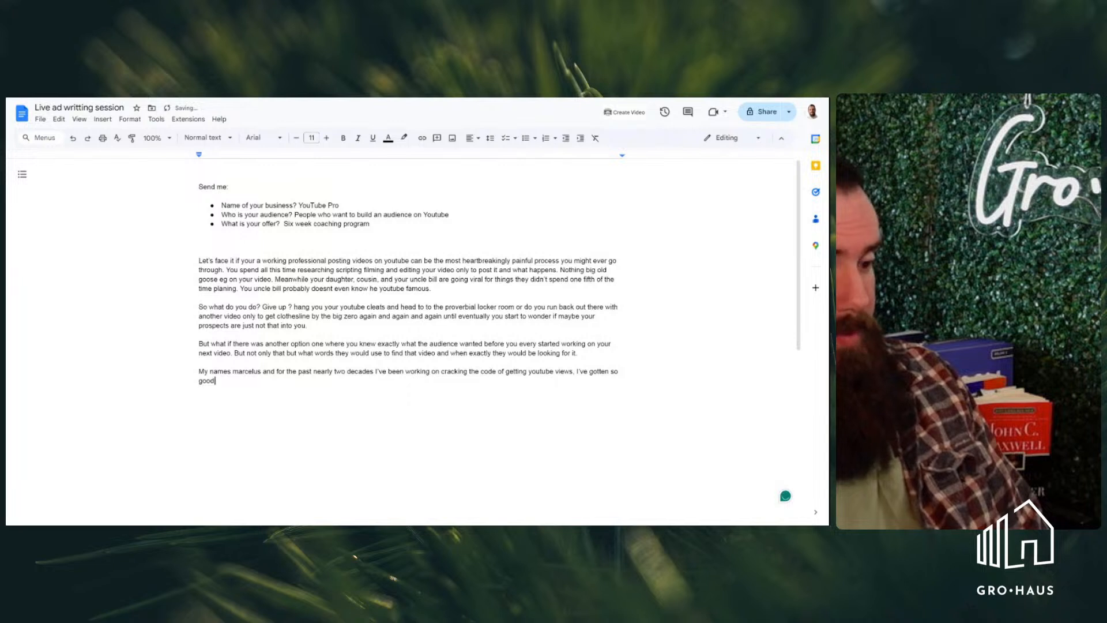
{"action": "type", "text": " at predict"}
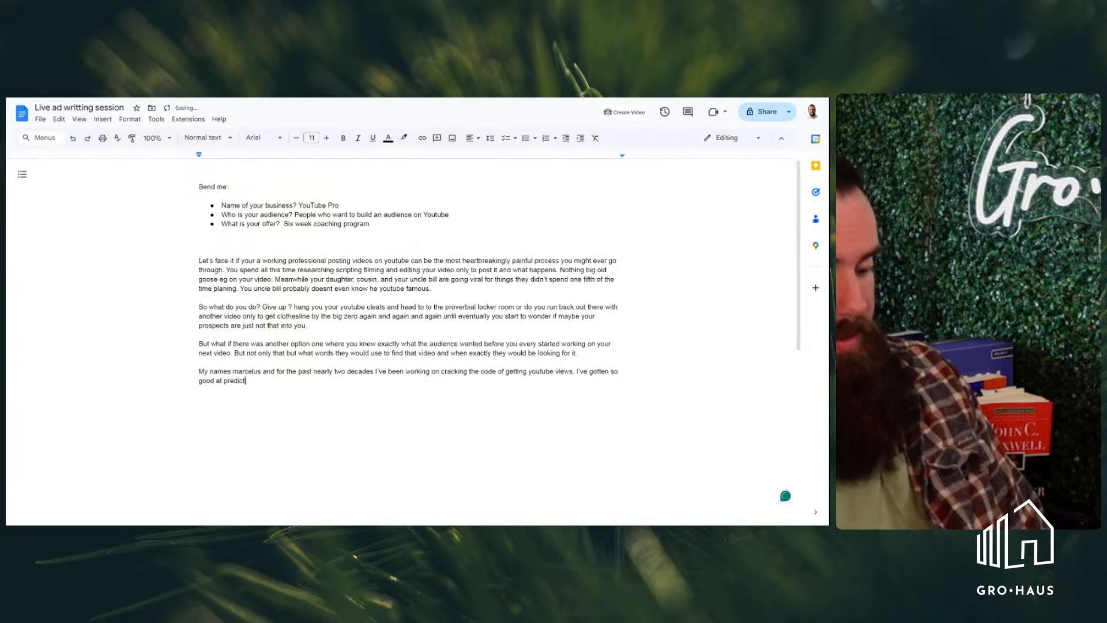
{"action": "type", "text": "e"}
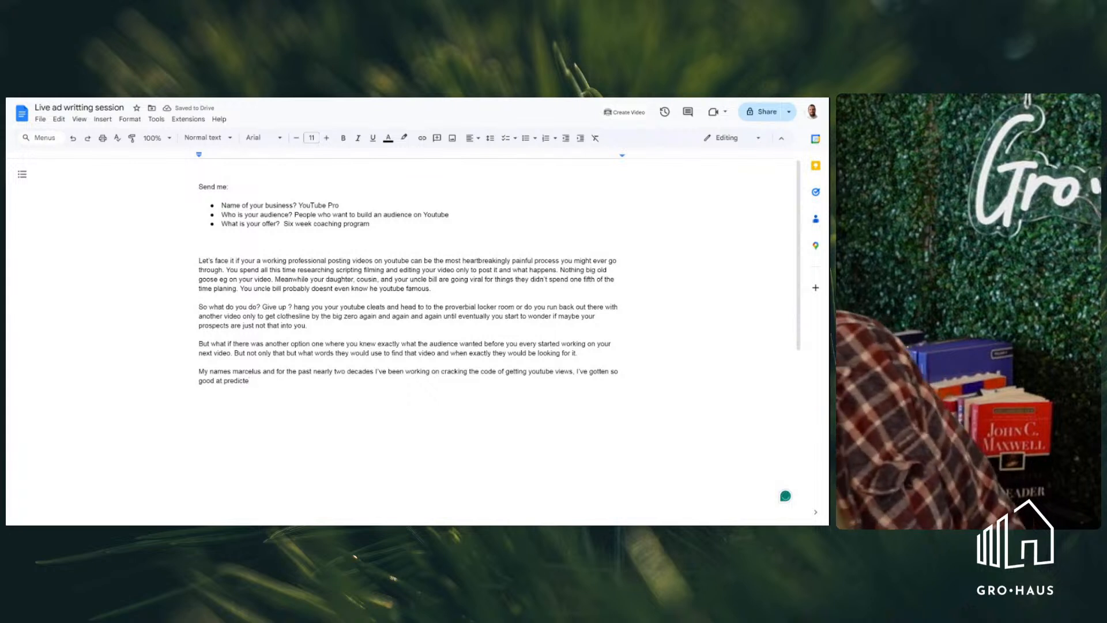
{"action": "key", "text": "BackSpace"}
{"action": "type", "text": "in"}
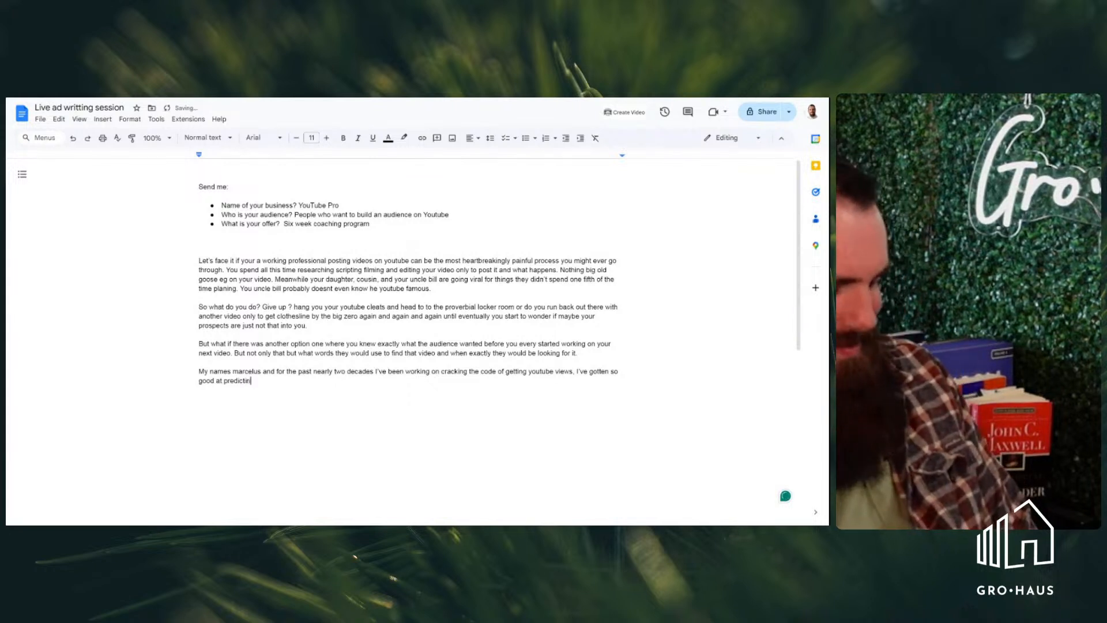
{"action": "type", "text": "g the alogor"}
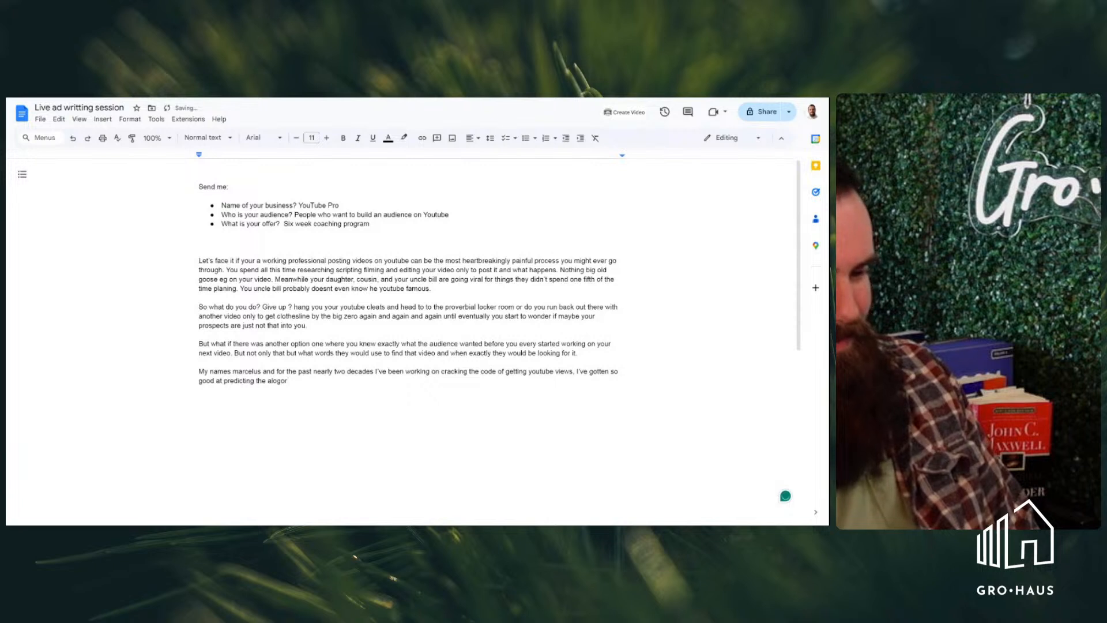
{"action": "key", "text": "BackSpace"}
{"action": "key", "text": "BackSpace"}
{"action": "key", "text": "BackSpace"}
{"action": "key", "text": "BackSpace"}
{"action": "type", "text": "gorithm that"}
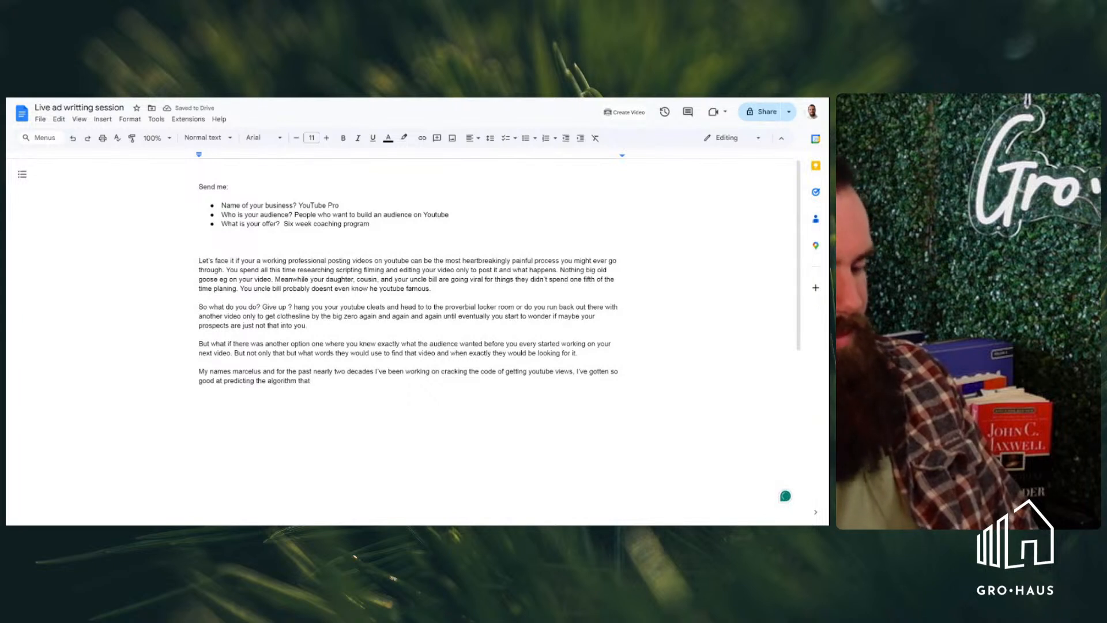
{"action": "type", "text": " I"}
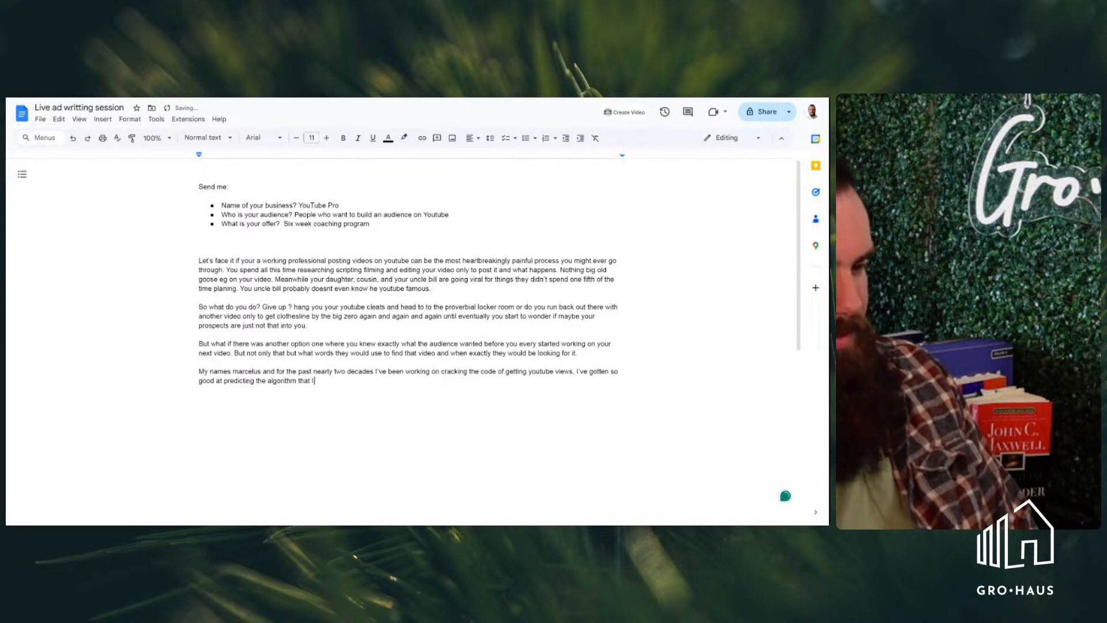
{"action": "type", "text": "'ve been a"}
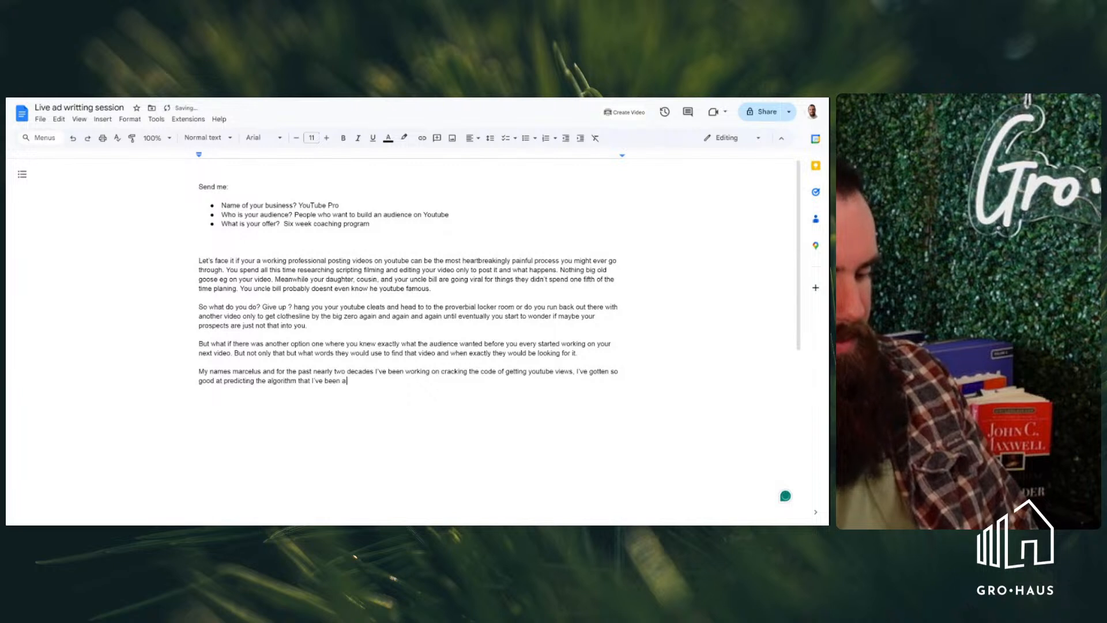
{"action": "type", "text": "ble to make a full time career just off on"}
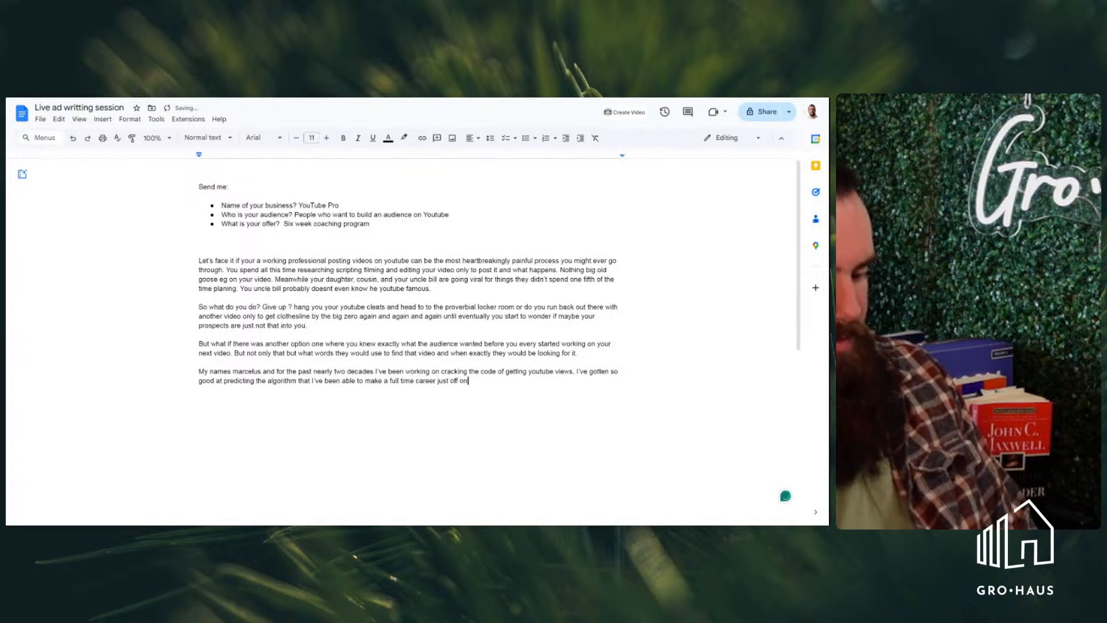
Add "I've been able to make a full time career just off of my" to the fourth paragraph
{"action": "key", "text": "BackSpace"}
{"action": "type", "text": "f my youtub"}
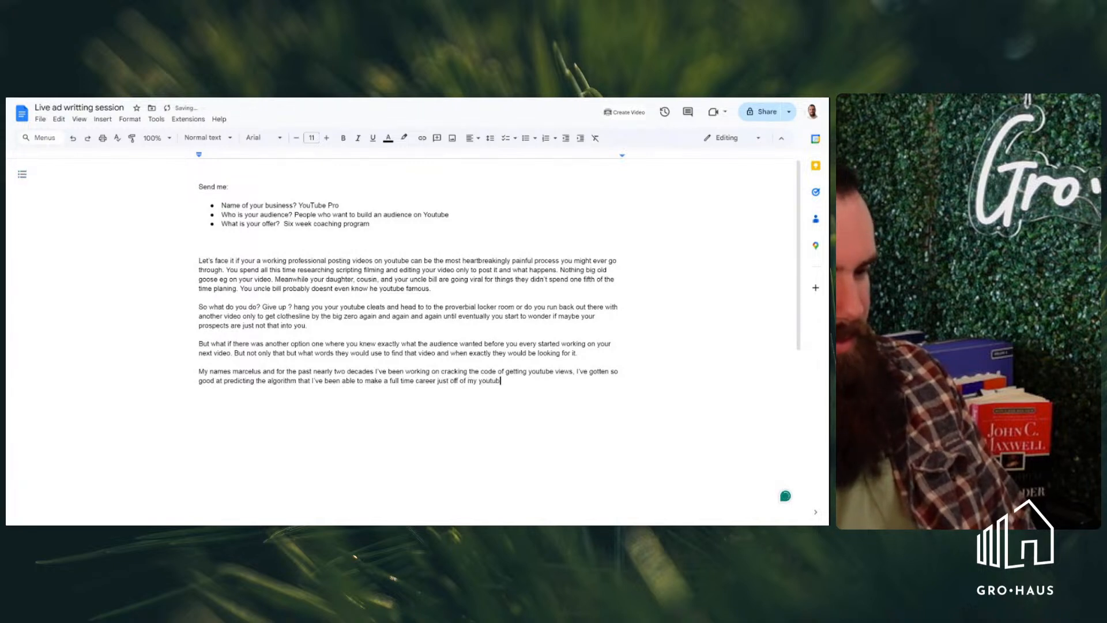
{"action": "type", "text": "e earning "}
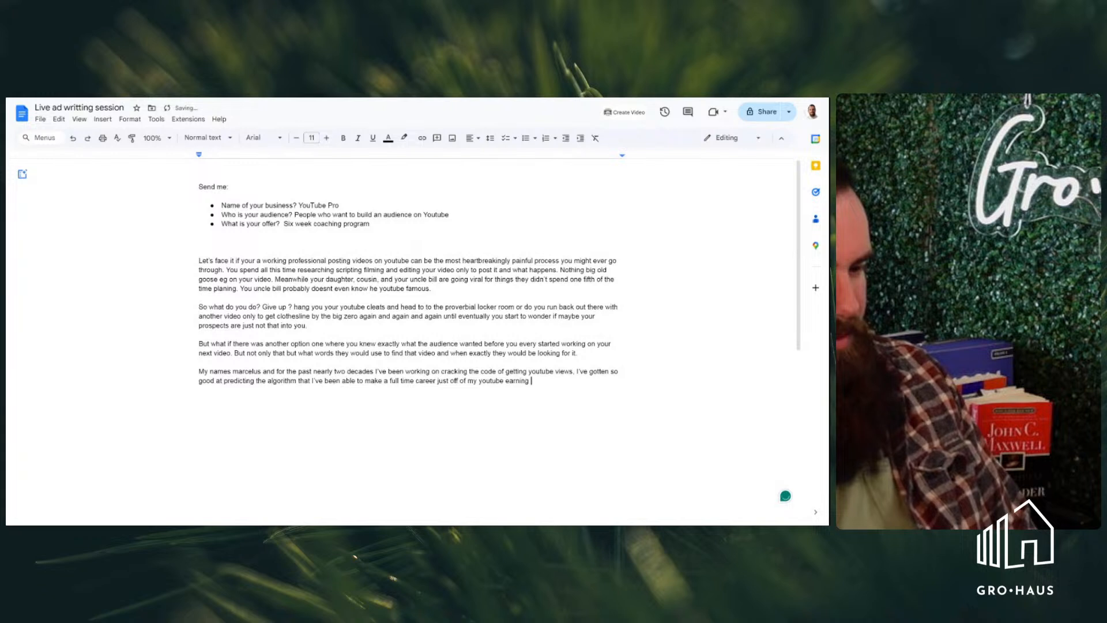
{"action": "type", "text": "without ev"}
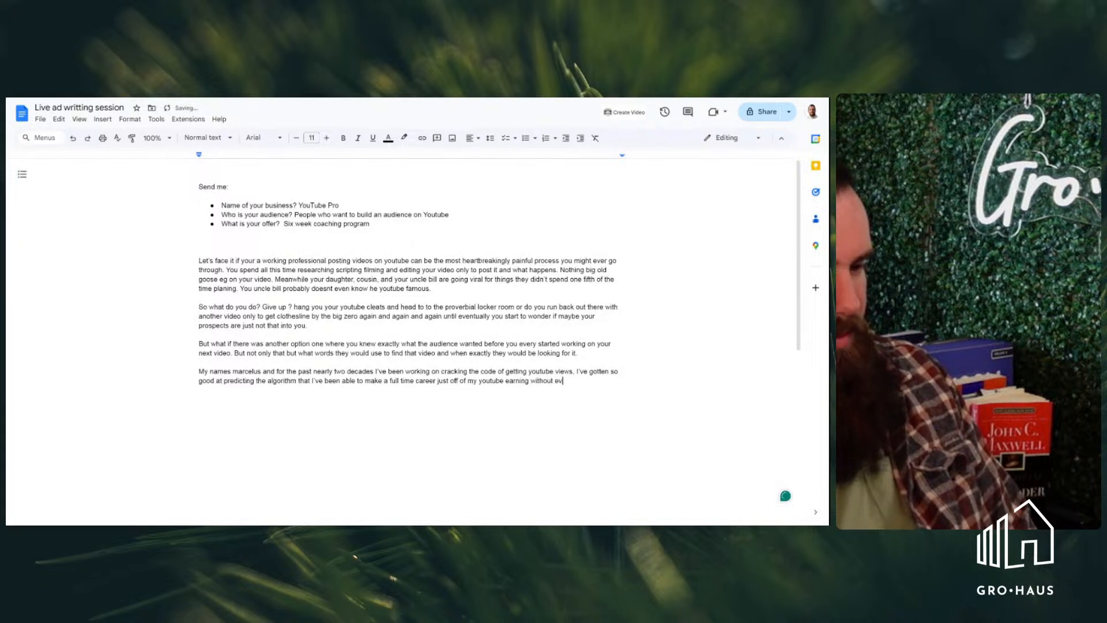
{"action": "type", "text": "er showing "}
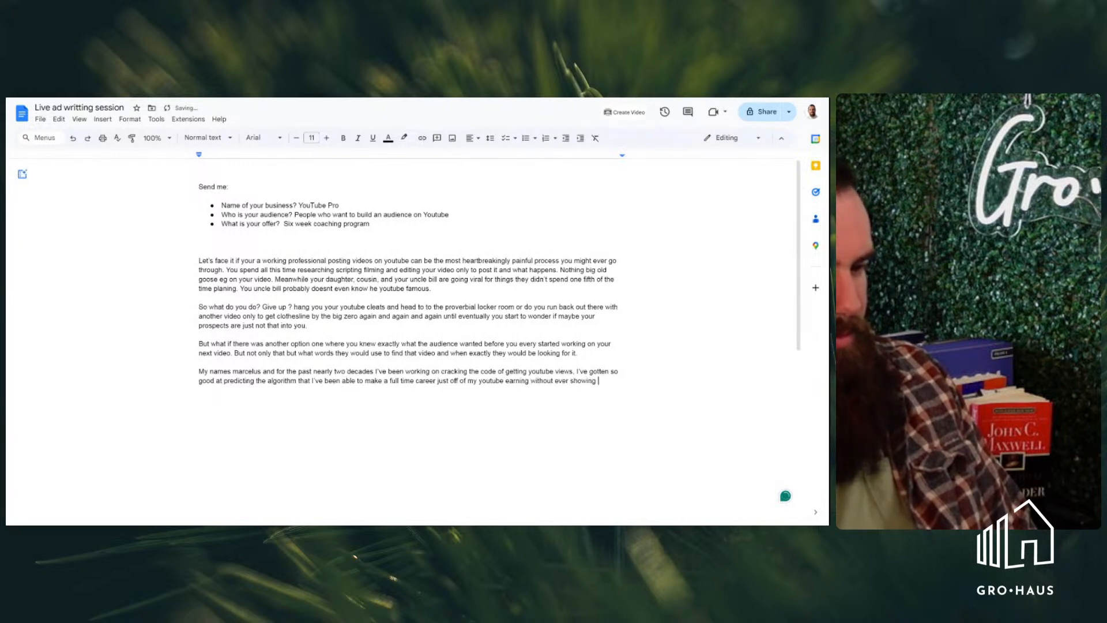
{"action": "type", "text": "my face"}
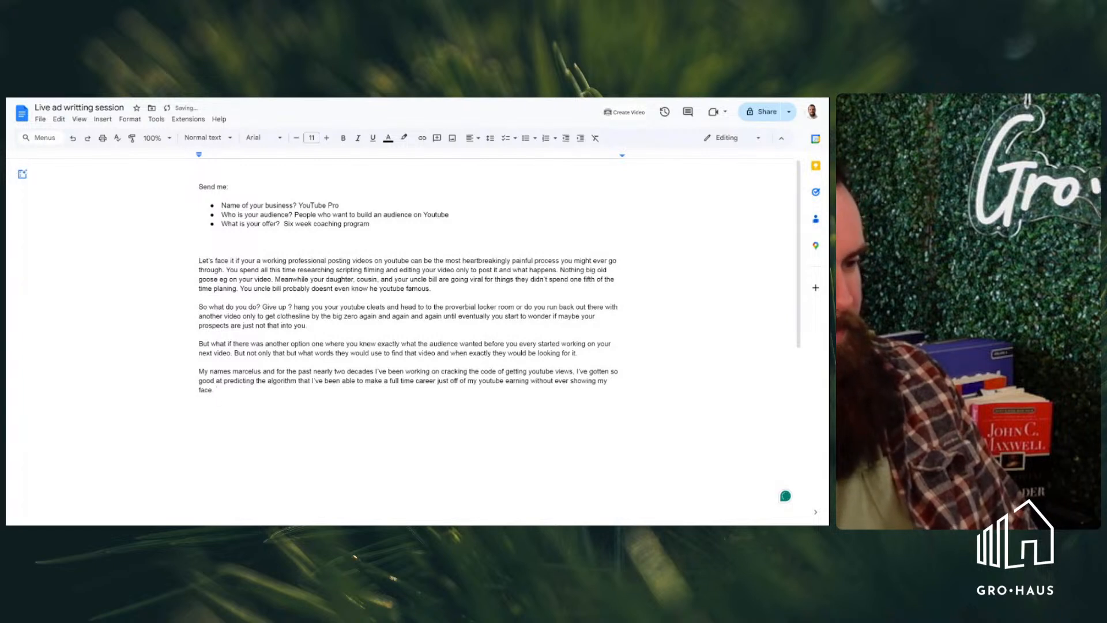
Finish the fourth paragraph with "youtube earning without ever showing my face." and open a new paragraph below a blank line
{"action": "key", "text": "Return"}
{"action": "key", "text": "Return"}
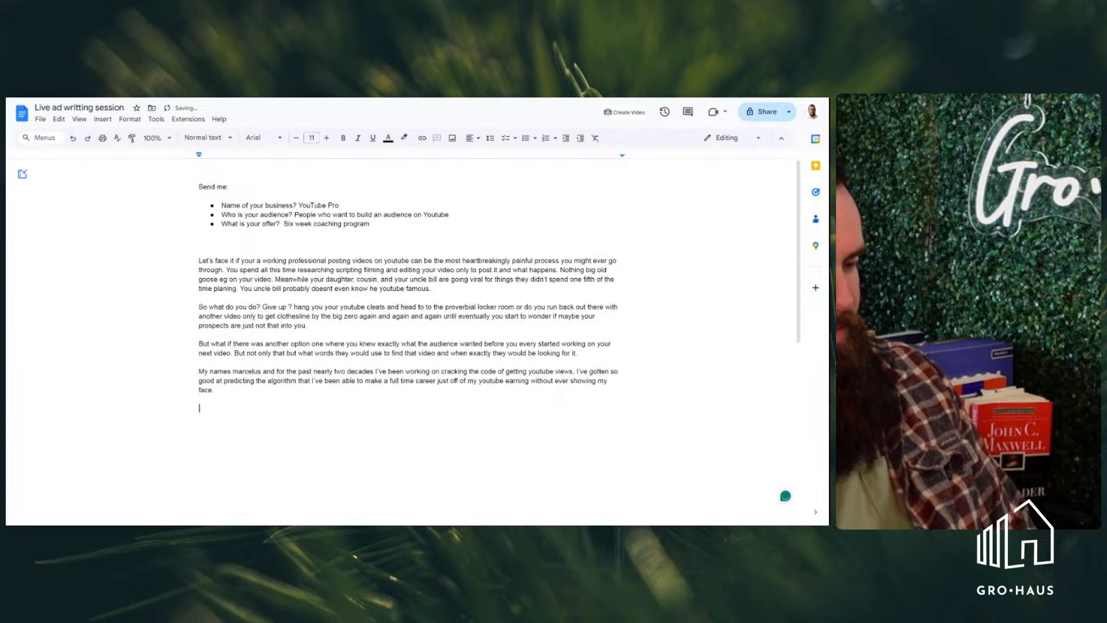
{"action": "type", "text": "I"}
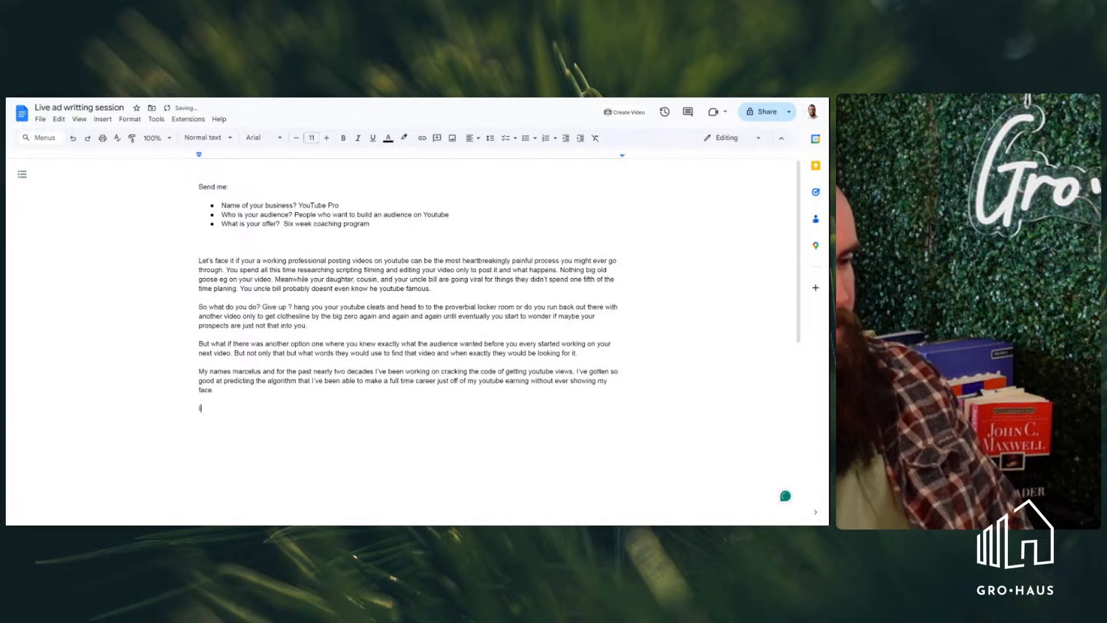
{"action": "key", "text": "BackSpace"}
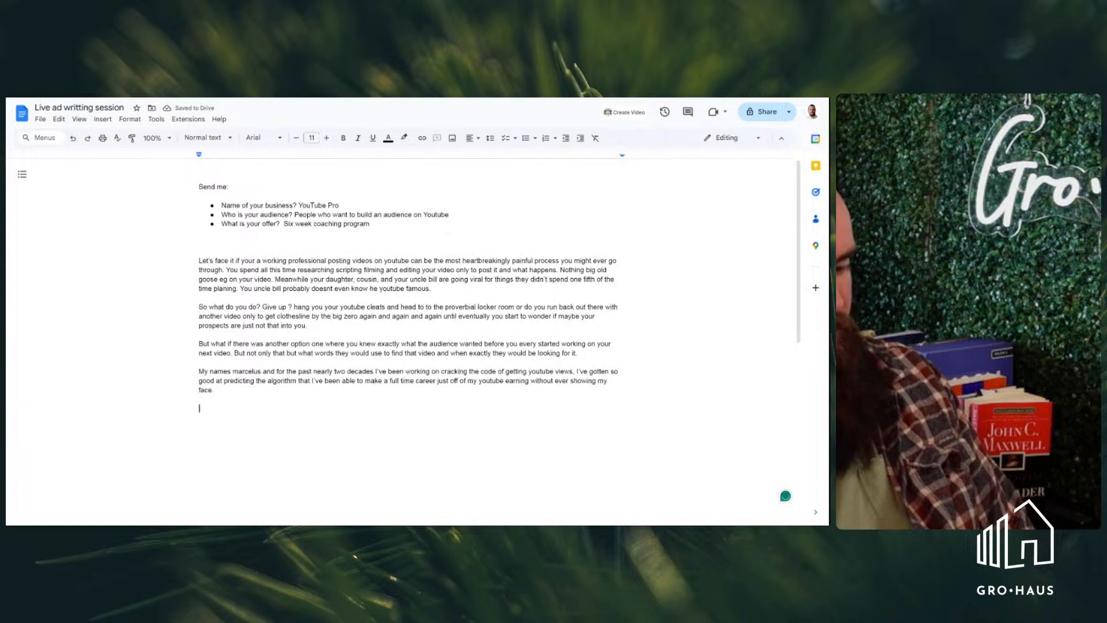
{"action": "type", "text": "So"}
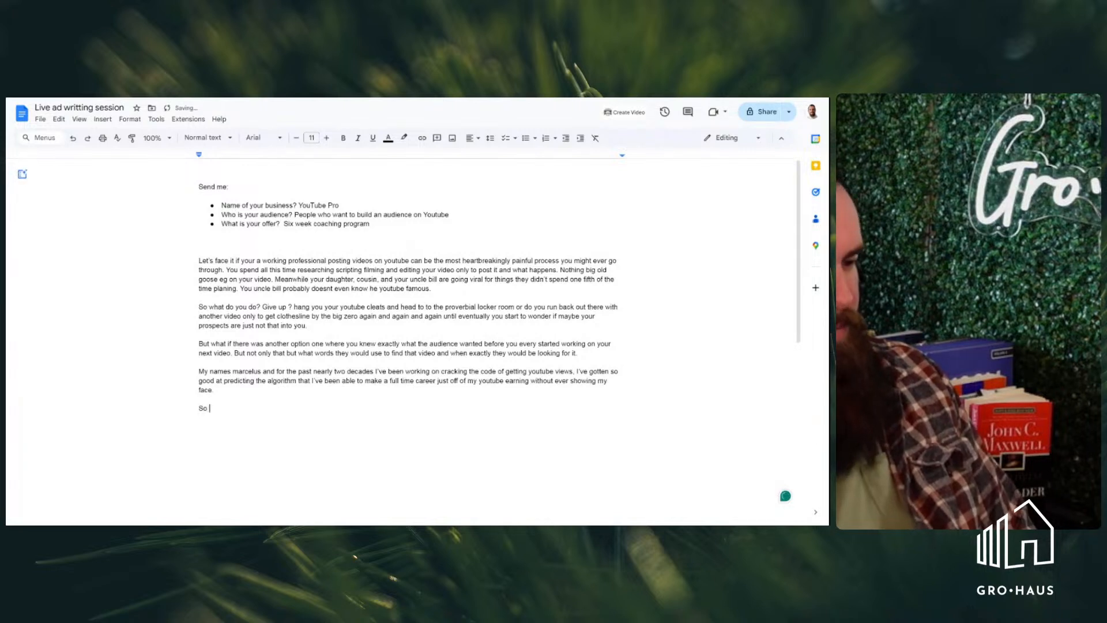
{"action": "key", "text": "BackSpace"}
{"action": "key", "text": "BackSpace"}
{"action": "key", "text": "BackSpace"}
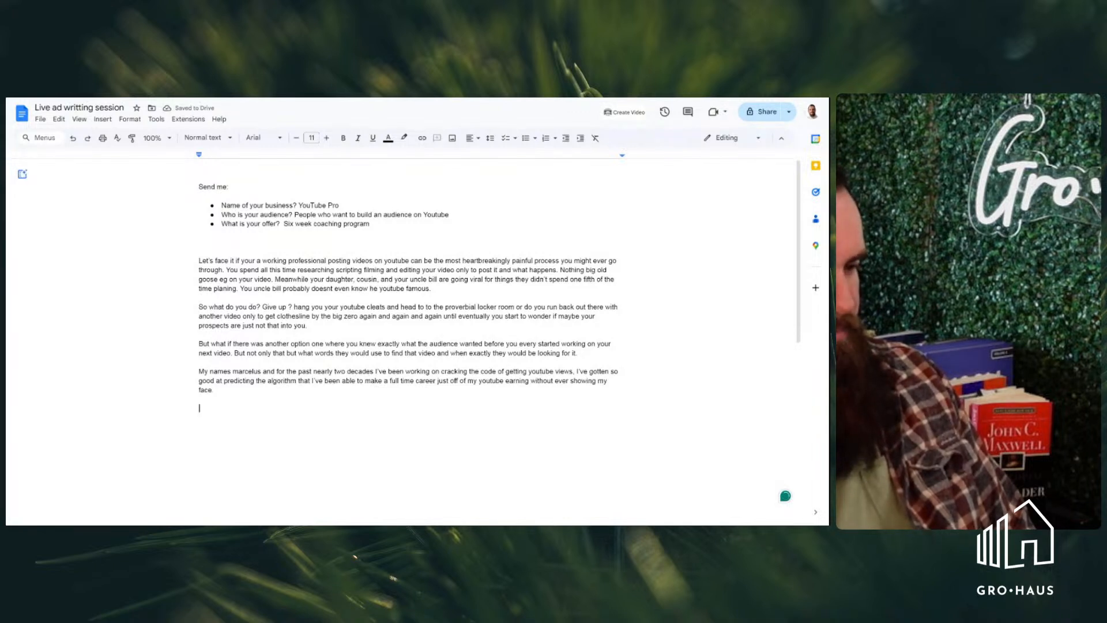
Begin the fifth paragraph with "Today I going to teach you exactly how I do it and how you"
{"action": "type", "text": "Toda"}
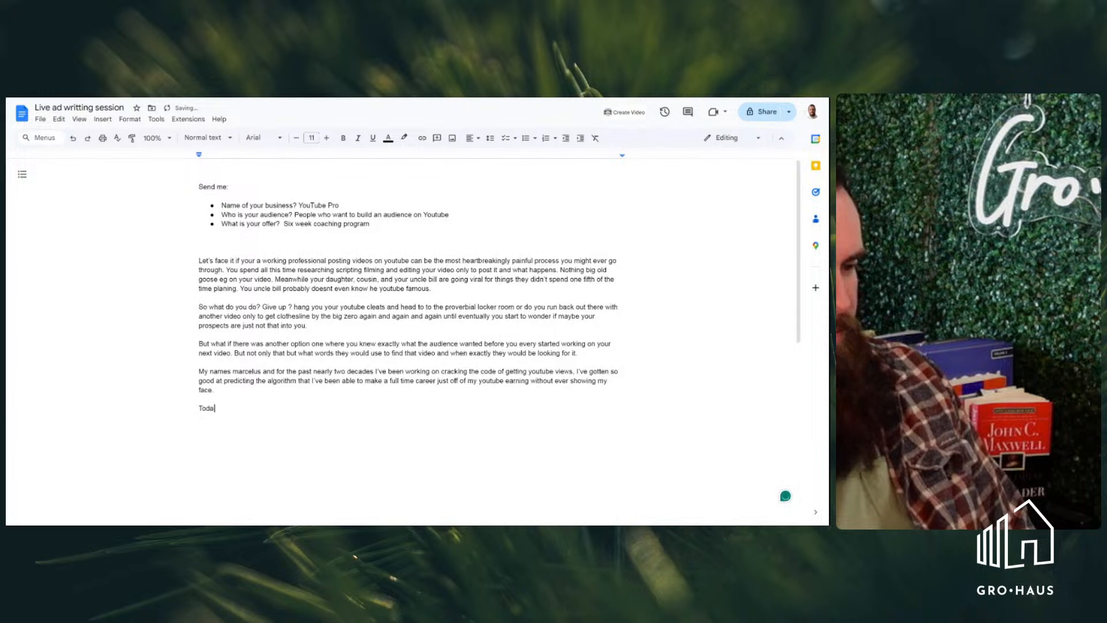
{"action": "type", "text": "y I goi"}
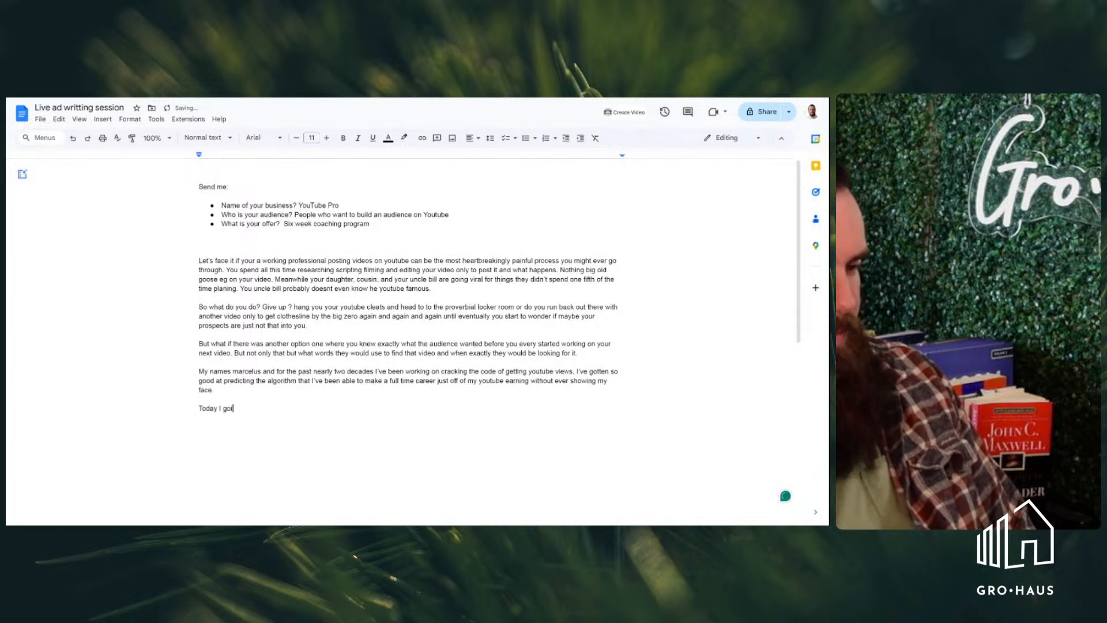
{"action": "type", "text": "ng to teach "}
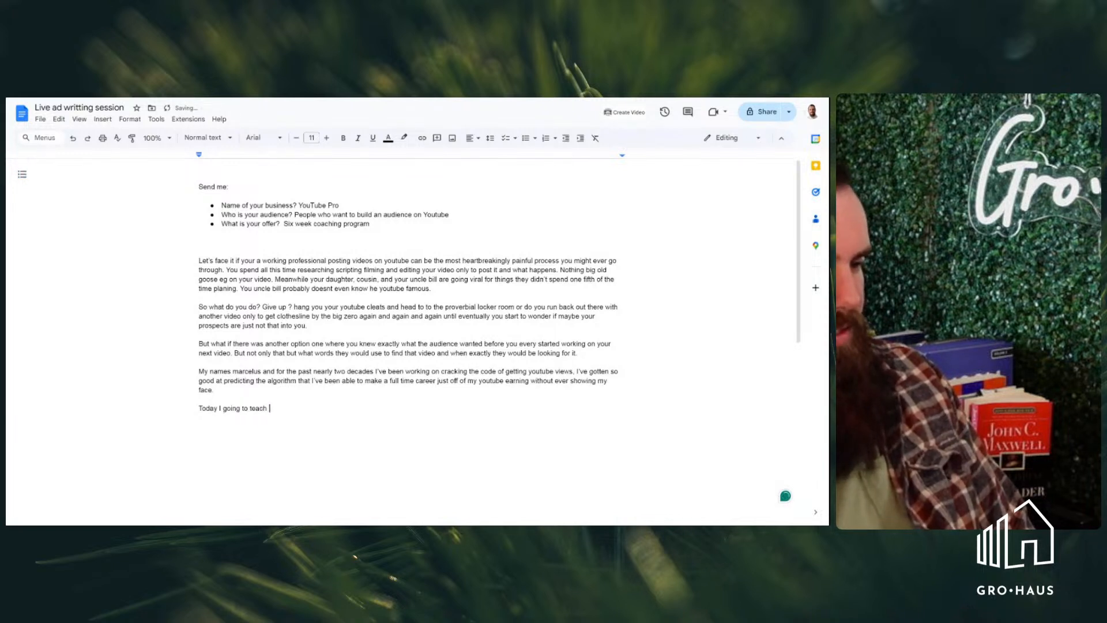
{"action": "type", "text": "you exactly how I do it and how y"}
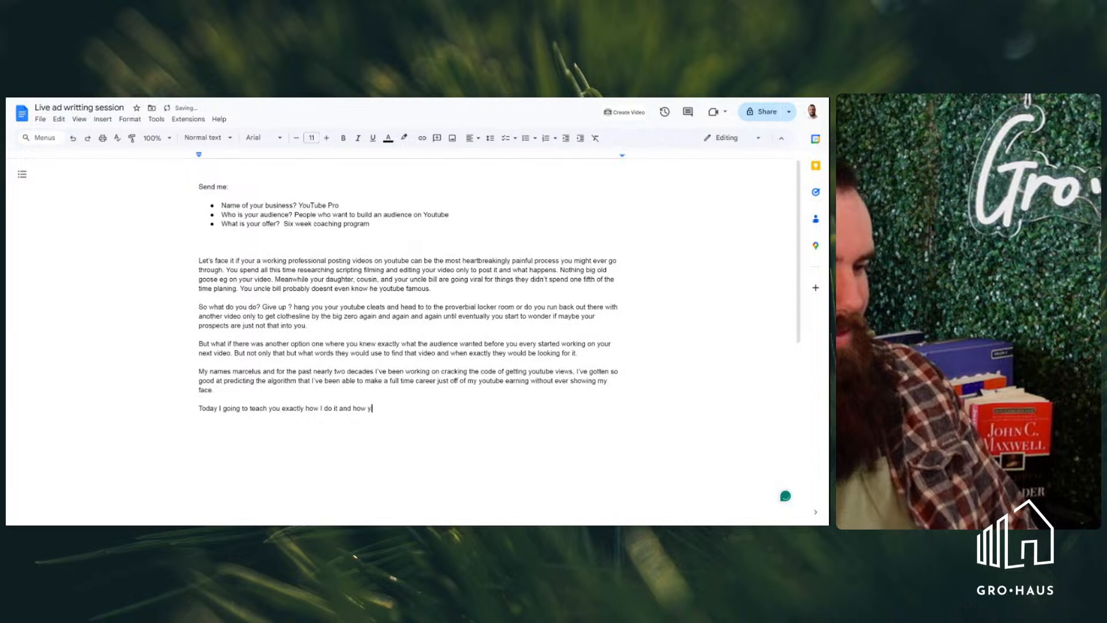
{"action": "type", "text": "ou can repli"}
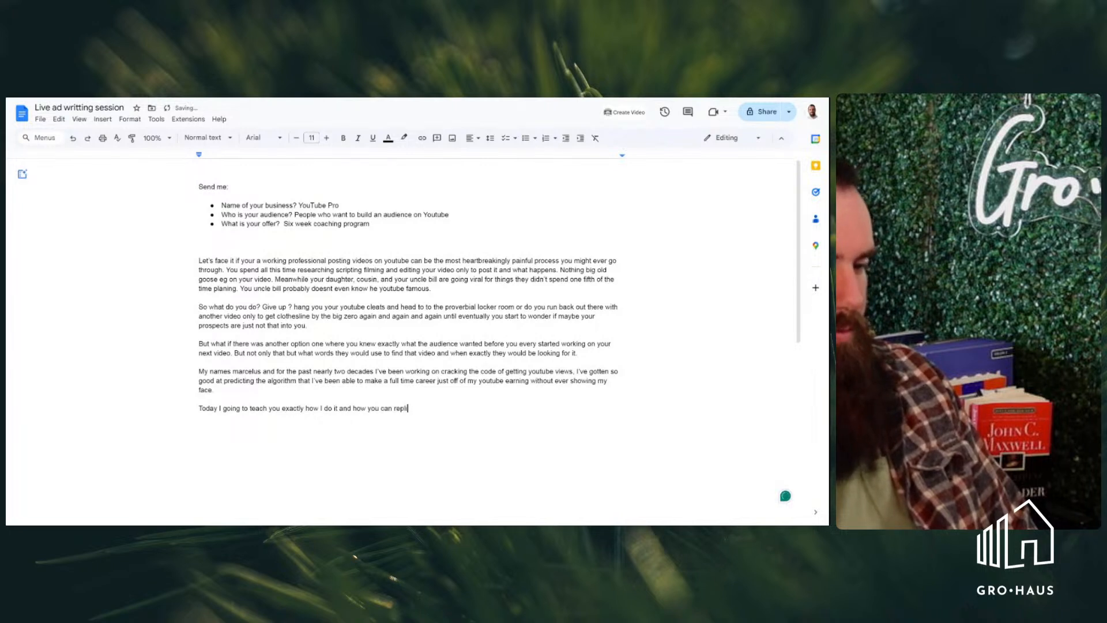
{"action": "type", "text": "cate my "}
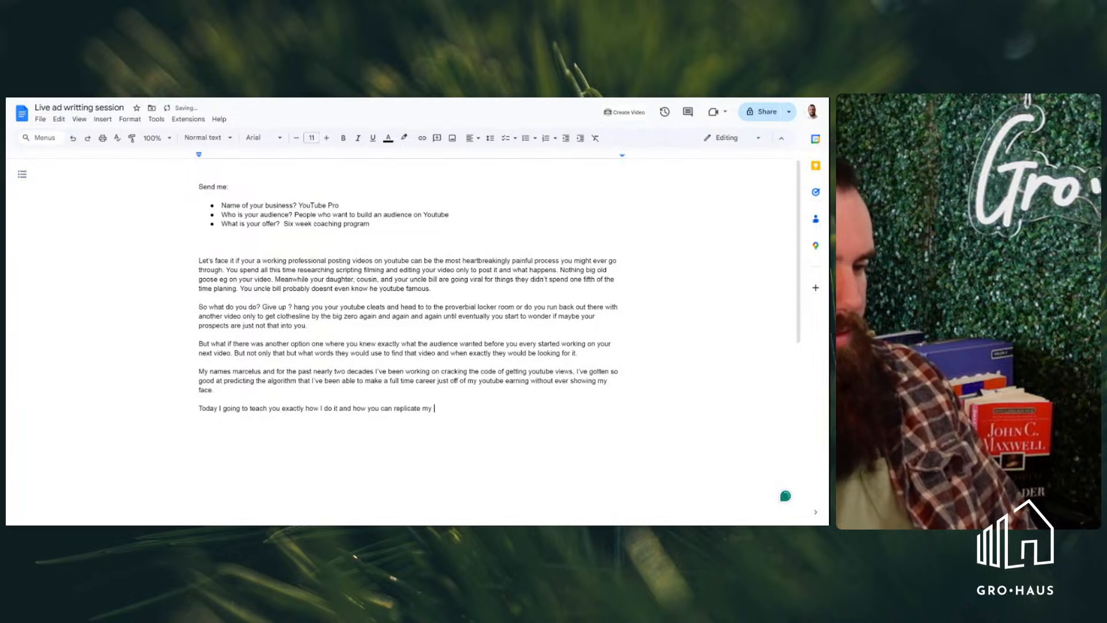
{"action": "type", "text": "exis"}
Continue the fifth paragraph's opening sentence with "can replicate my exact method"
{"action": "key", "text": "BackSpace"}
{"action": "key", "text": "BackSpace"}
{"action": "type", "text": "act"}
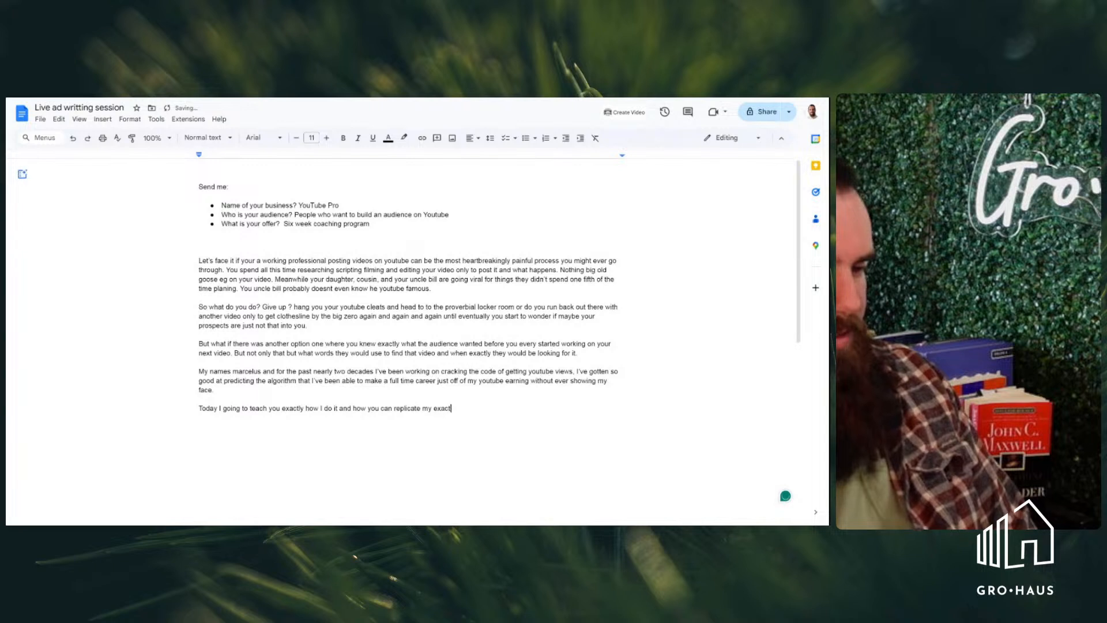
{"action": "type", "text": " method no "}
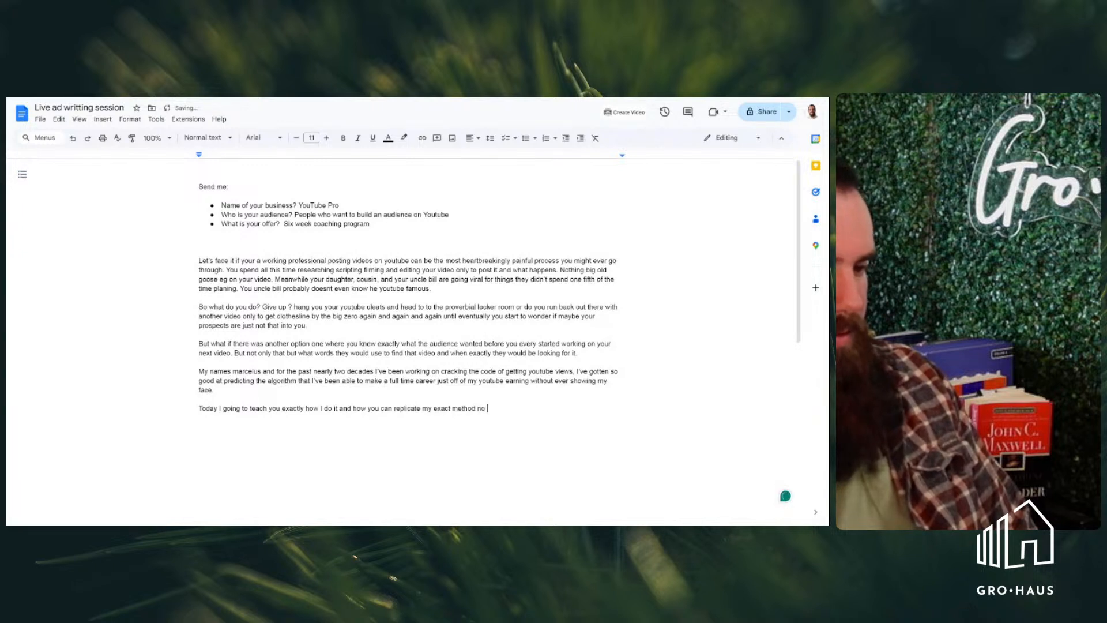
{"action": "type", "text": "matter your industy"}
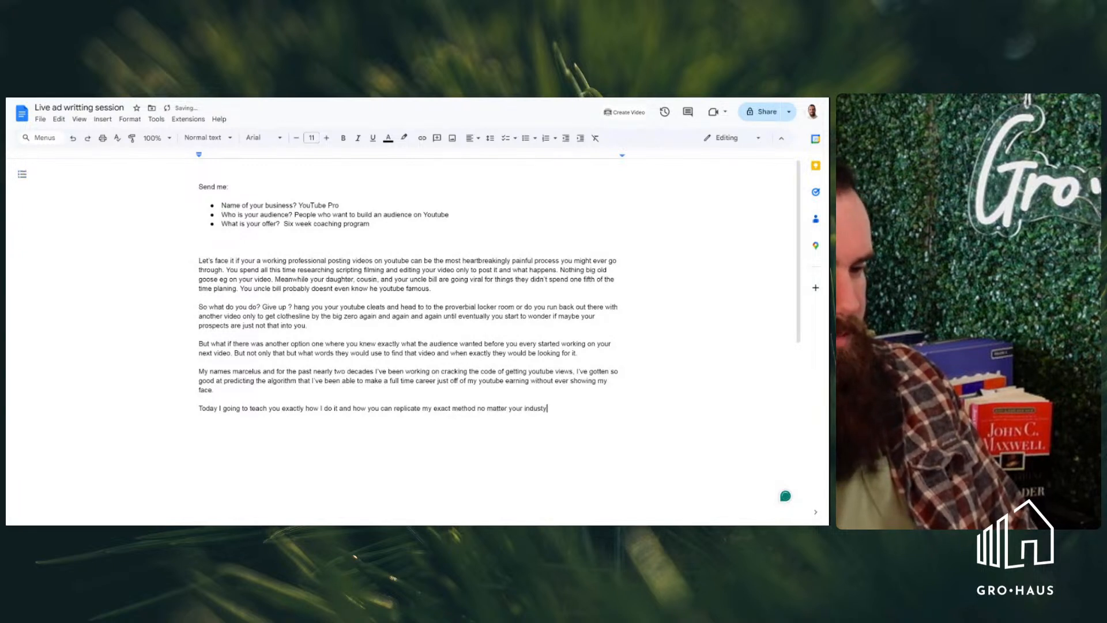
Finish the fifth paragraph's first sentence with "no matter your industry, passion or level of expertise." and start the second with "Not"
{"action": "key", "text": "BackSpace"}
{"action": "type", "text": "r your industr"}
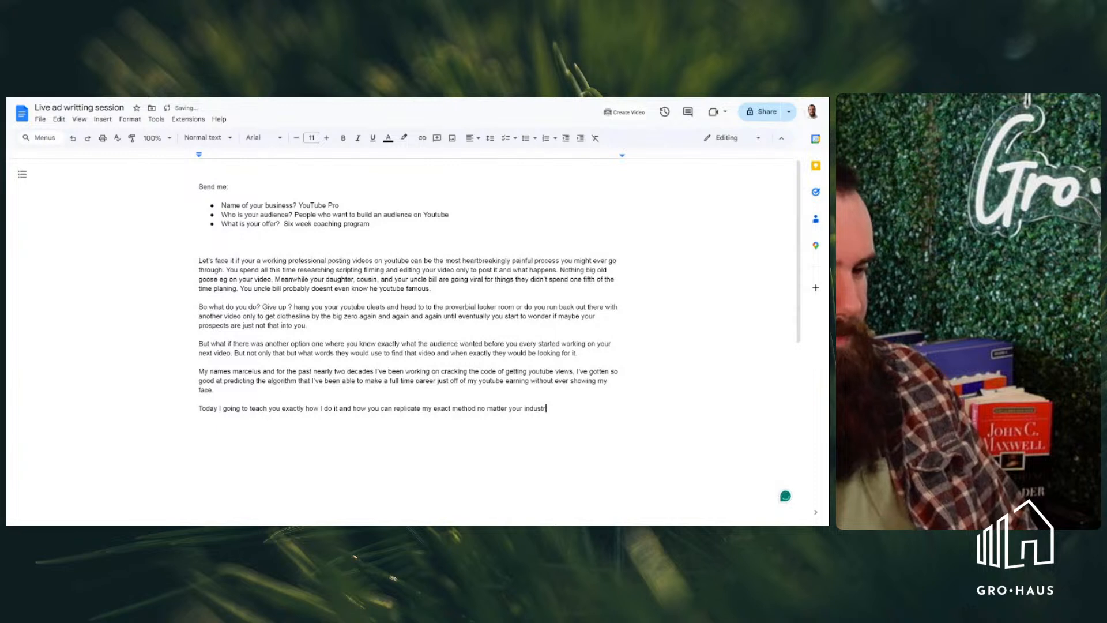
{"action": "type", "text": "y, passio"}
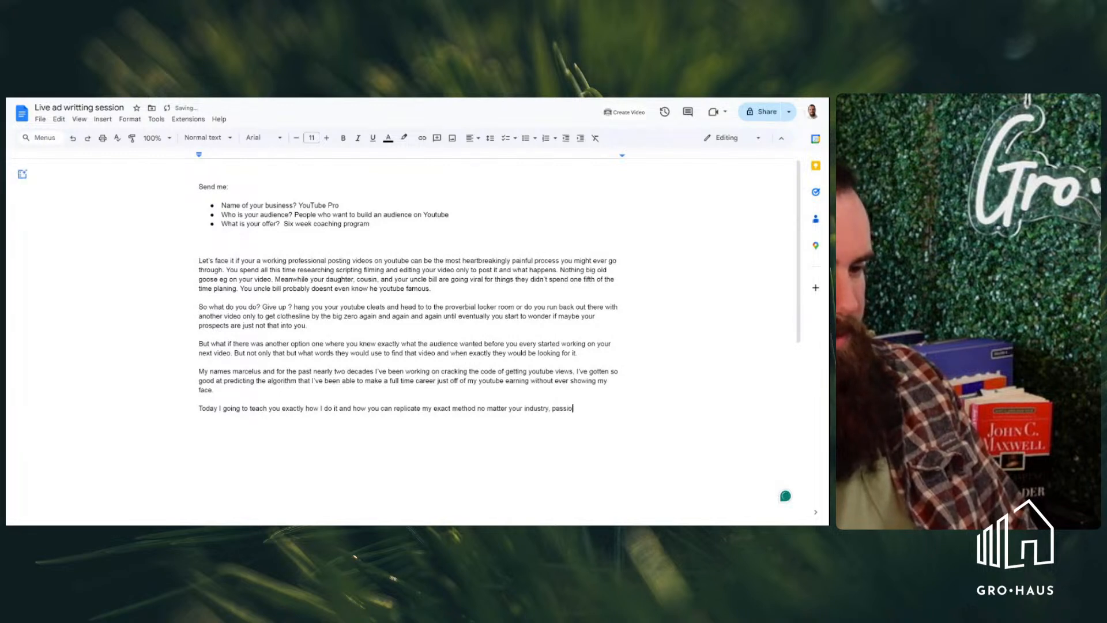
{"action": "type", "text": "n or level of ec"}
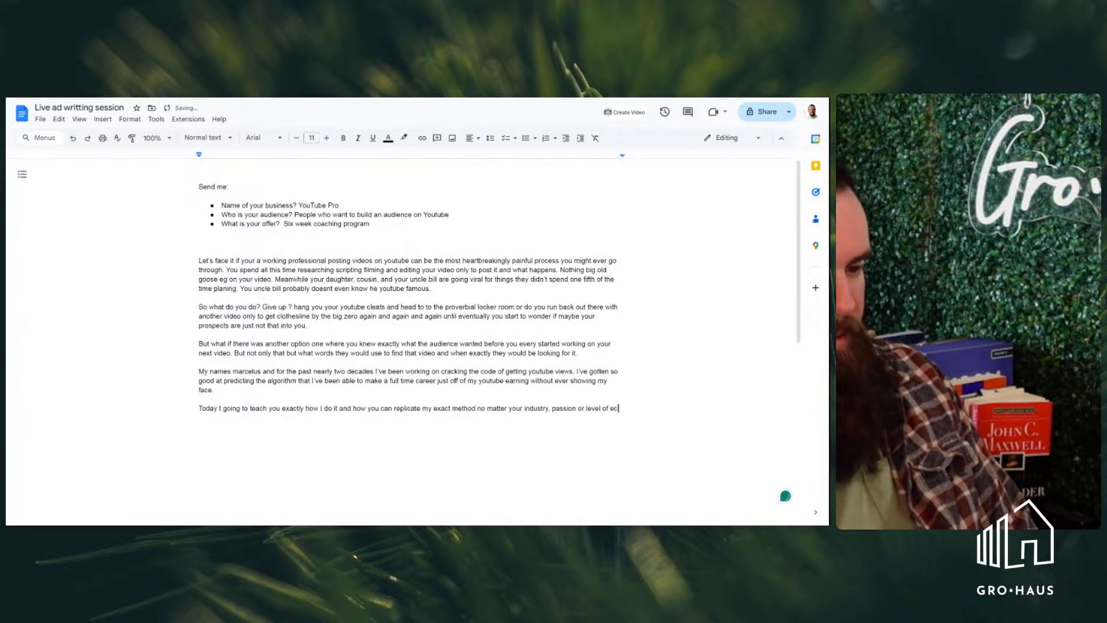
{"action": "key", "text": "BackSpace"}
{"action": "type", "text": "xpe"}
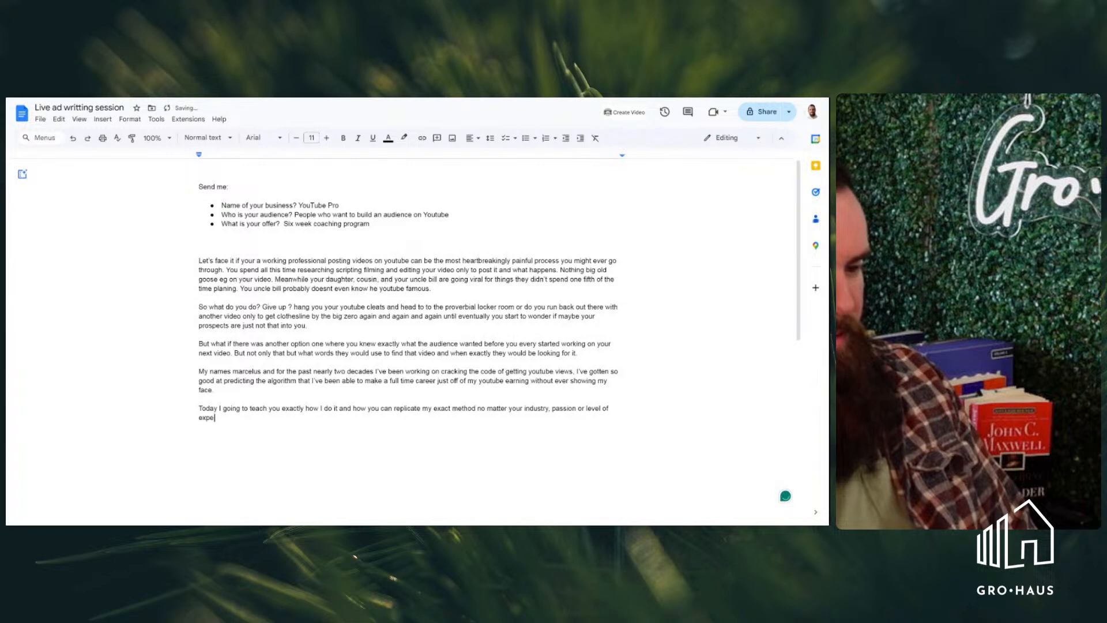
{"action": "type", "text": "rtise. Not"}
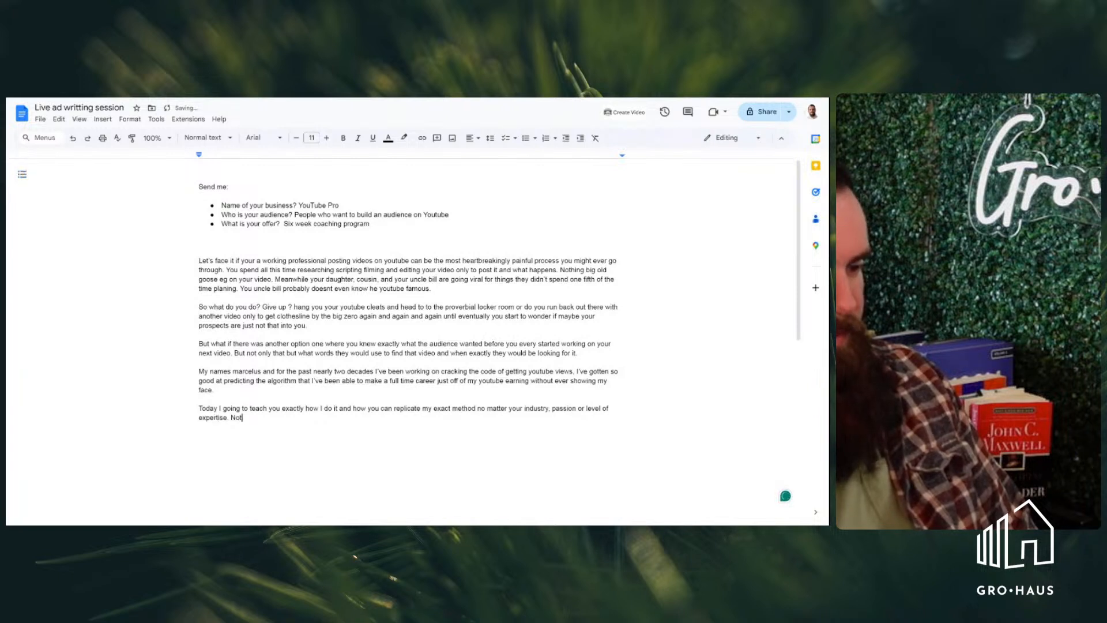
{"action": "type", "text": " only that"}
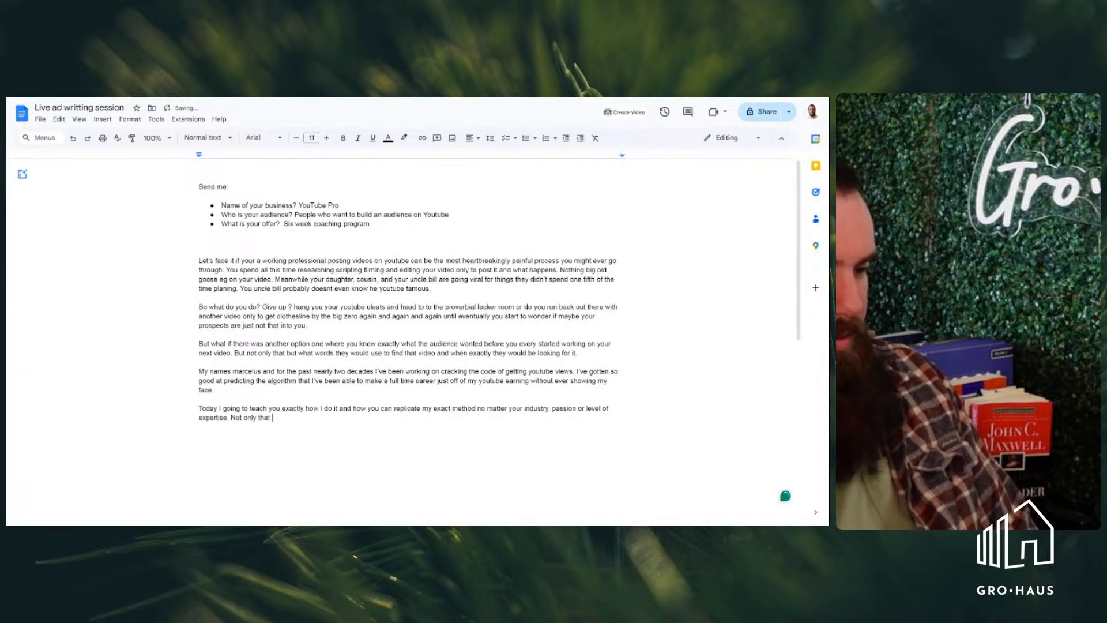
{"action": "type", "text": " I'l going"}
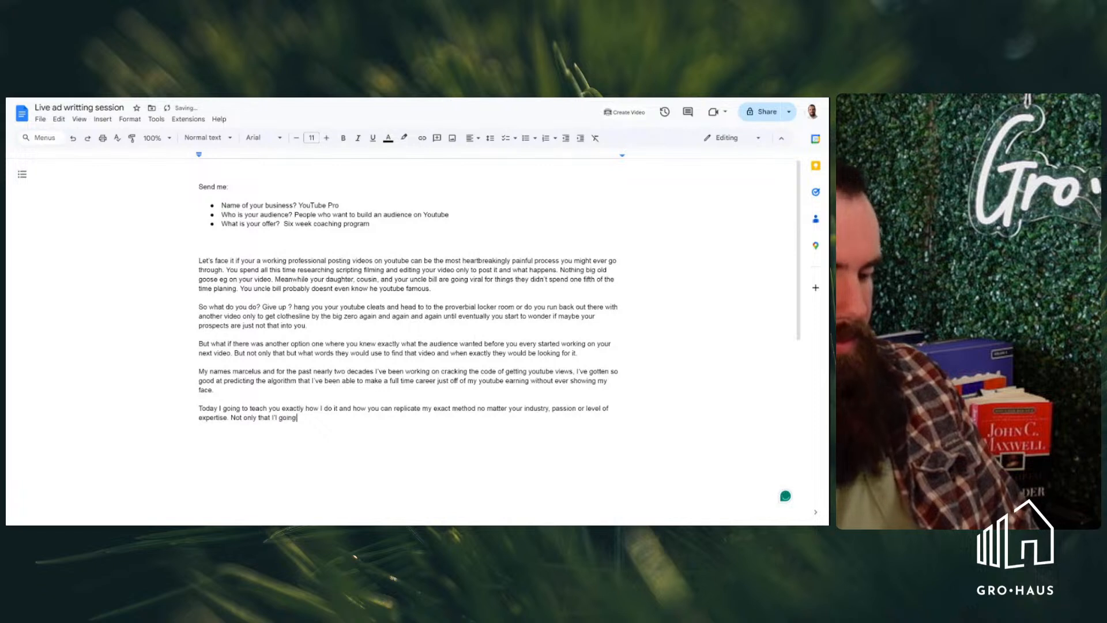
{"action": "type", "text": " to hold your hand"}
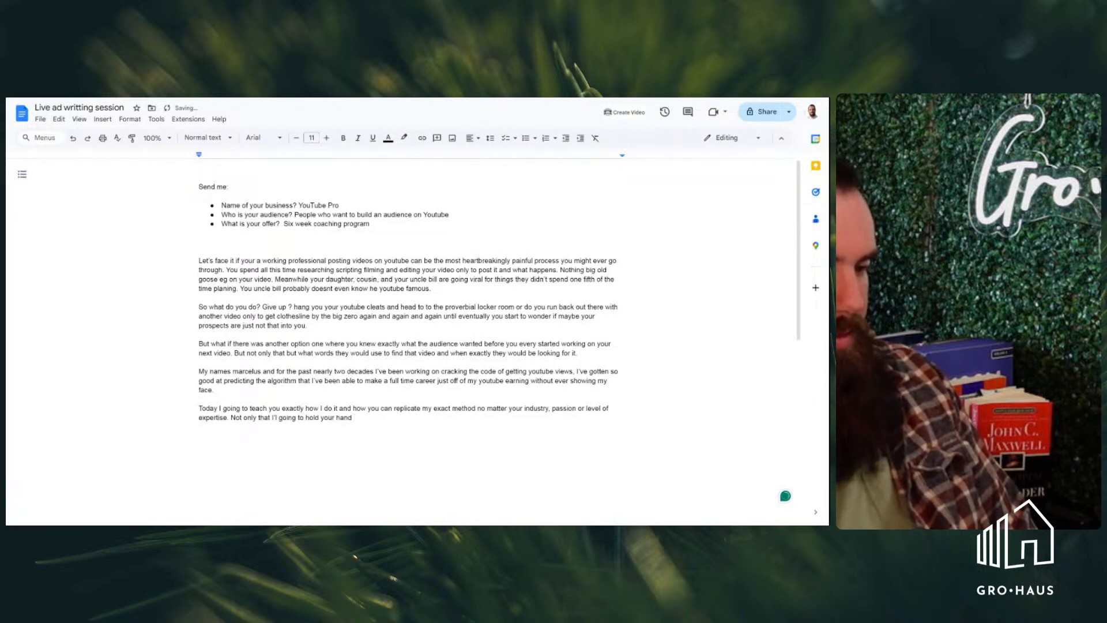
{"action": "key", "text": "BackSpace"}
{"action": "key", "text": "BackSpace"}
{"action": "key", "text": "BackSpace"}
{"action": "key", "text": "BackSpace"}
{"action": "key", "text": "BackSpace"}
{"action": "key", "text": "BackSpace"}
{"action": "key", "text": "BackSpace"}
{"action": "key", "text": "BackSpace"}
{"action": "key", "text": "BackSpace"}
{"action": "key", "text": "BackSpace"}
{"action": "key", "text": "BackSpace"}
{"action": "key", "text": "BackSpace"}
{"action": "key", "text": "BackSpace"}
{"action": "key", "text": "BackSpace"}
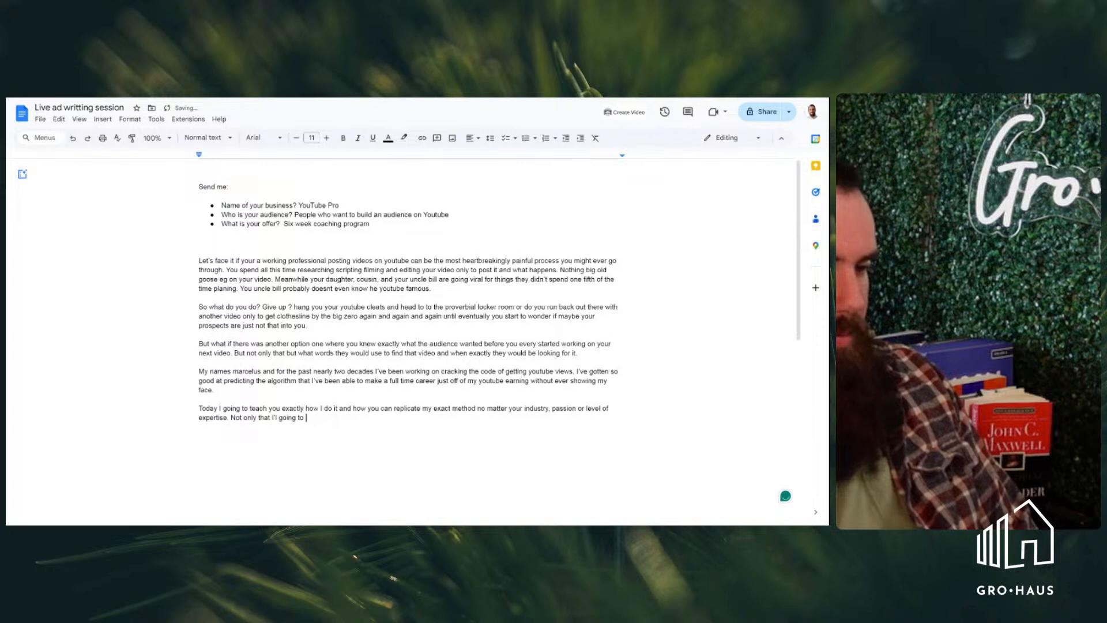
Complete the second sentence of the fifth paragraph with "walk you through the process personally every step of the way."
{"action": "type", "text": "walk you through the process"}
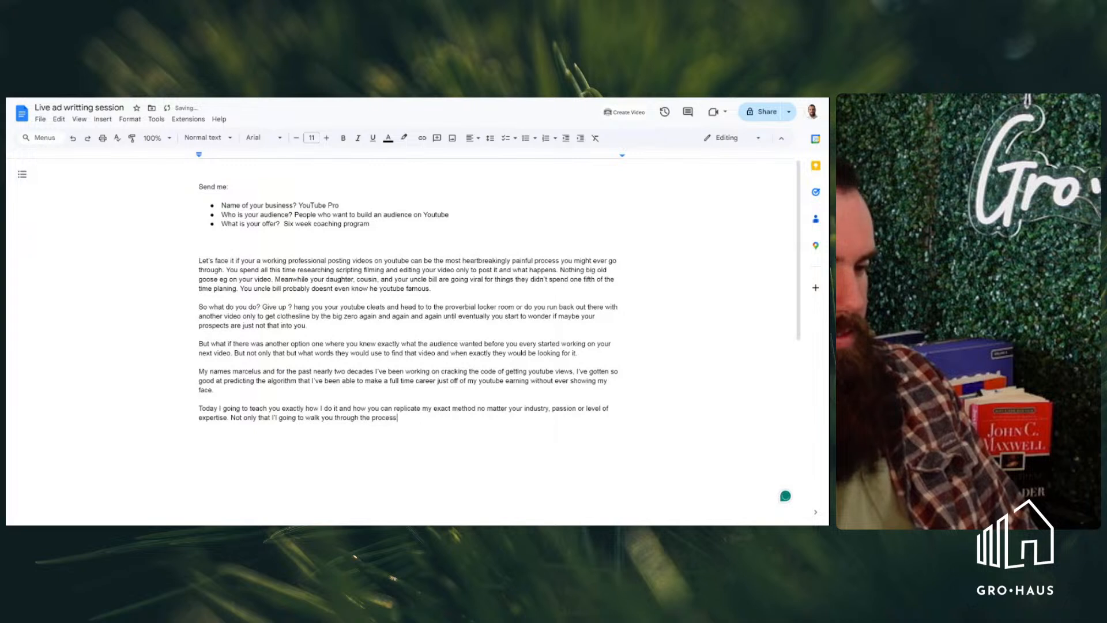
{"action": "type", "text": " pers"}
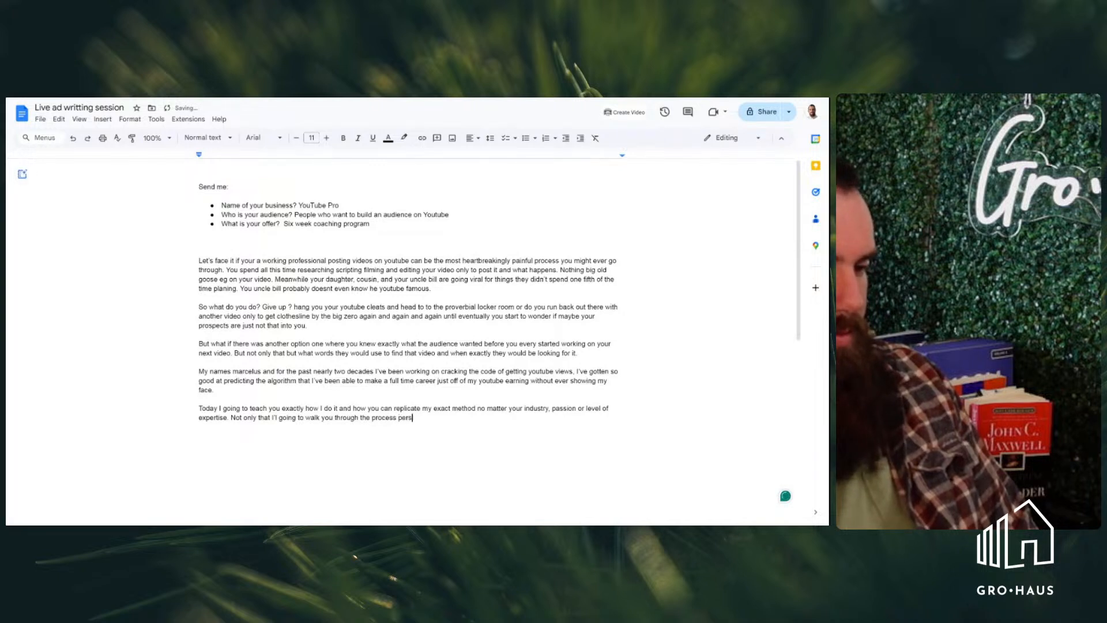
{"action": "type", "text": "onally eve"}
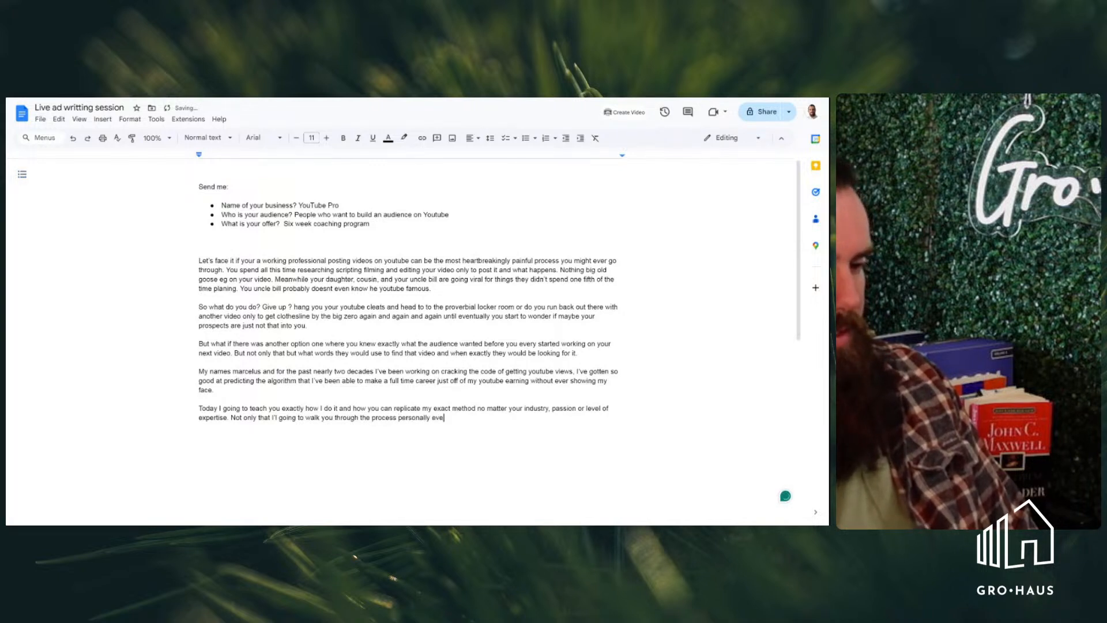
{"action": "type", "text": "ry step on"}
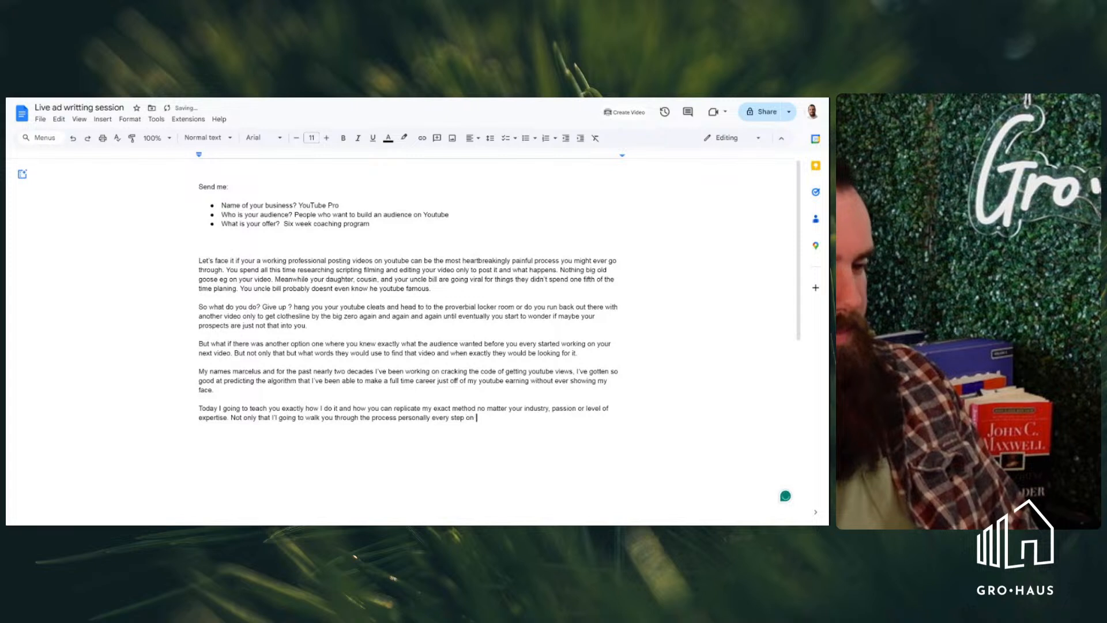
{"action": "key", "text": "BackSpace"}
{"action": "key", "text": "BackSpace"}
{"action": "type", "text": "f the w"}
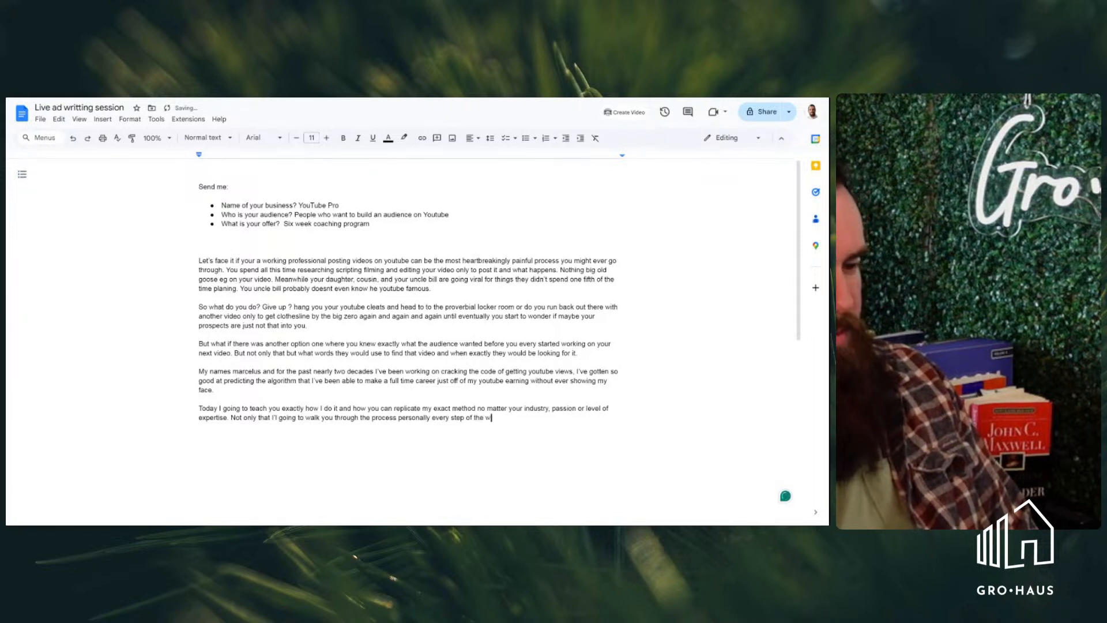
{"action": "type", "text": "ay. Clic"}
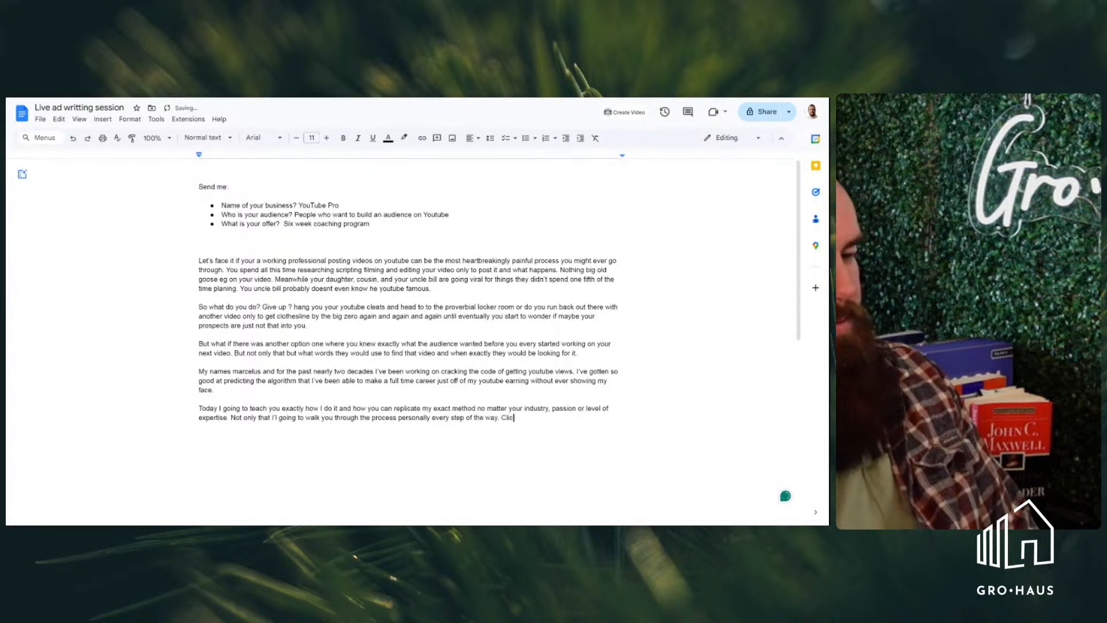
{"action": "type", "text": "k the button "}
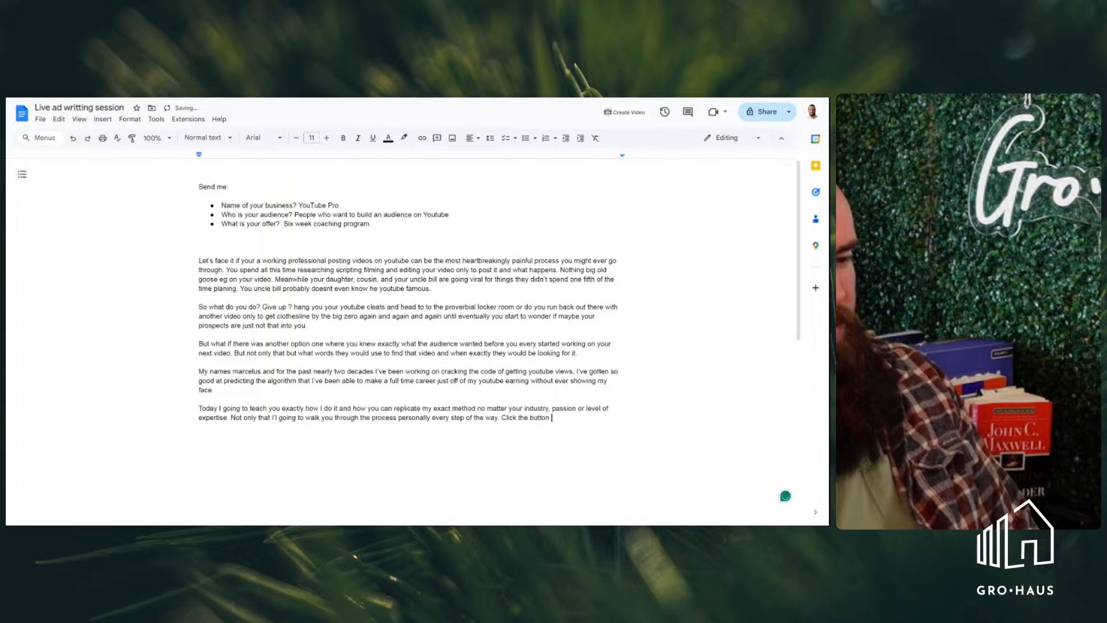
{"action": "type", "text": "below "}
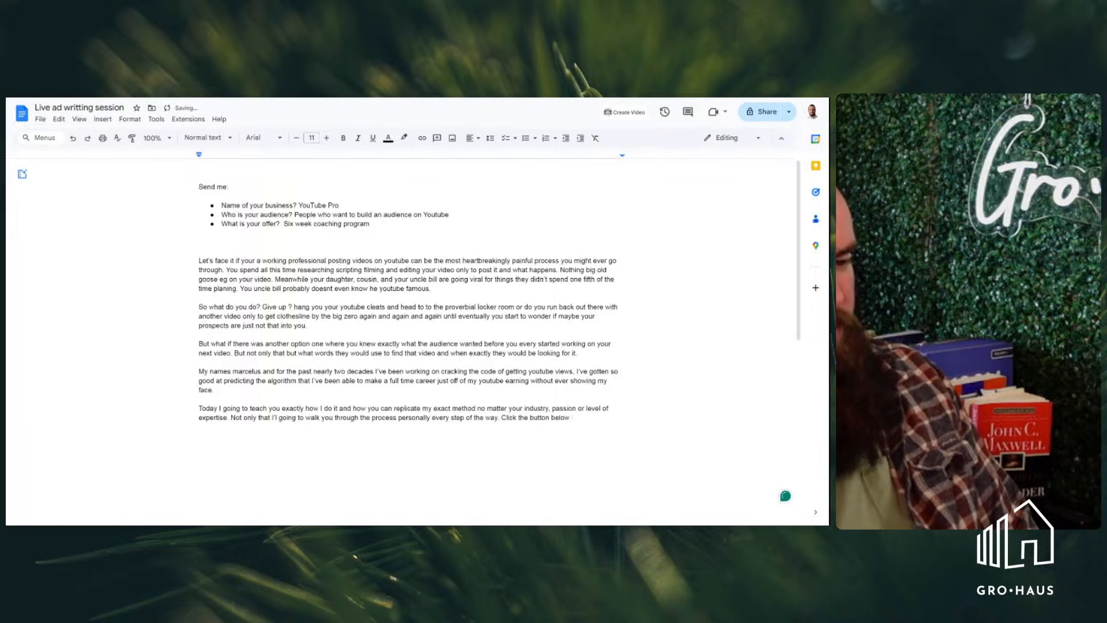
{"action": "type", "text": " to "}
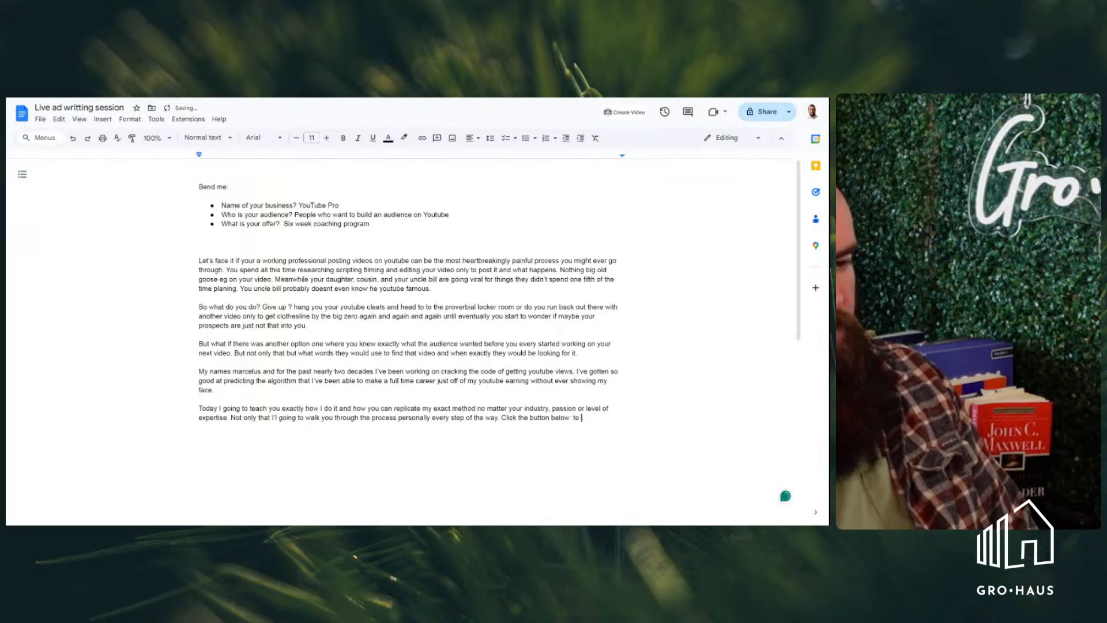
{"action": "type", "text": "register "}
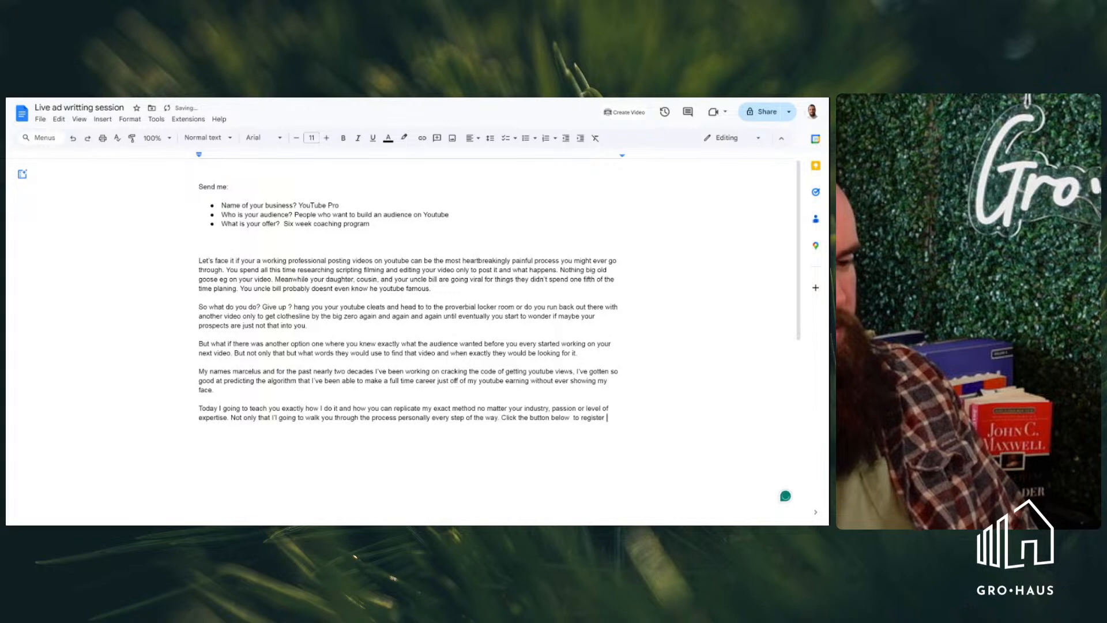
{"action": "type", "text": "for my "}
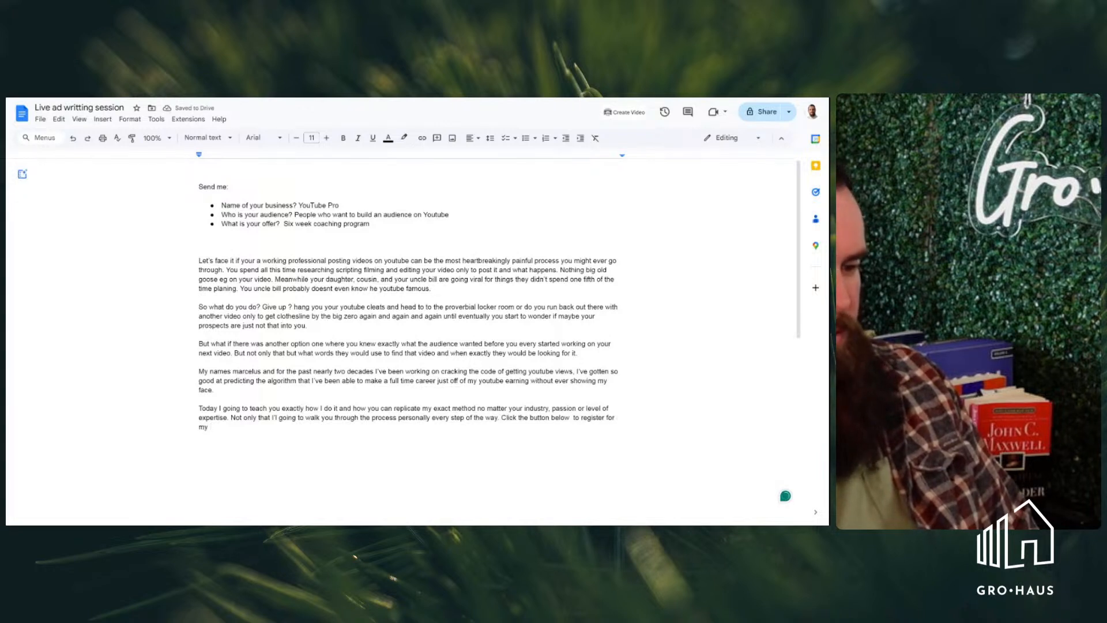
{"action": "type", "text": "free"}
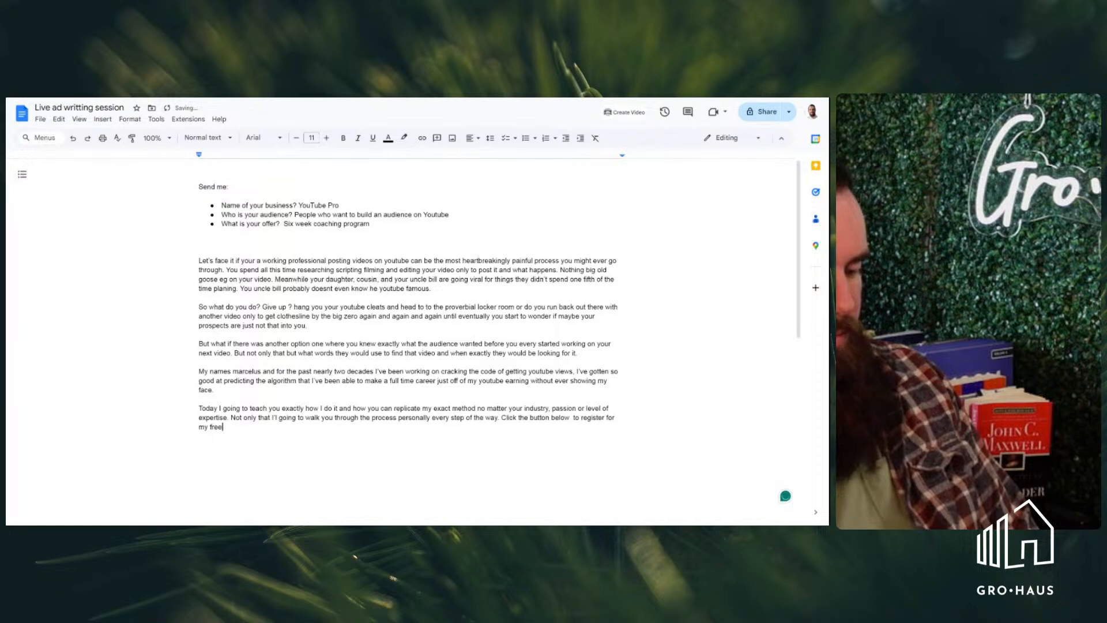
{"action": "type", "text": " workshop "}
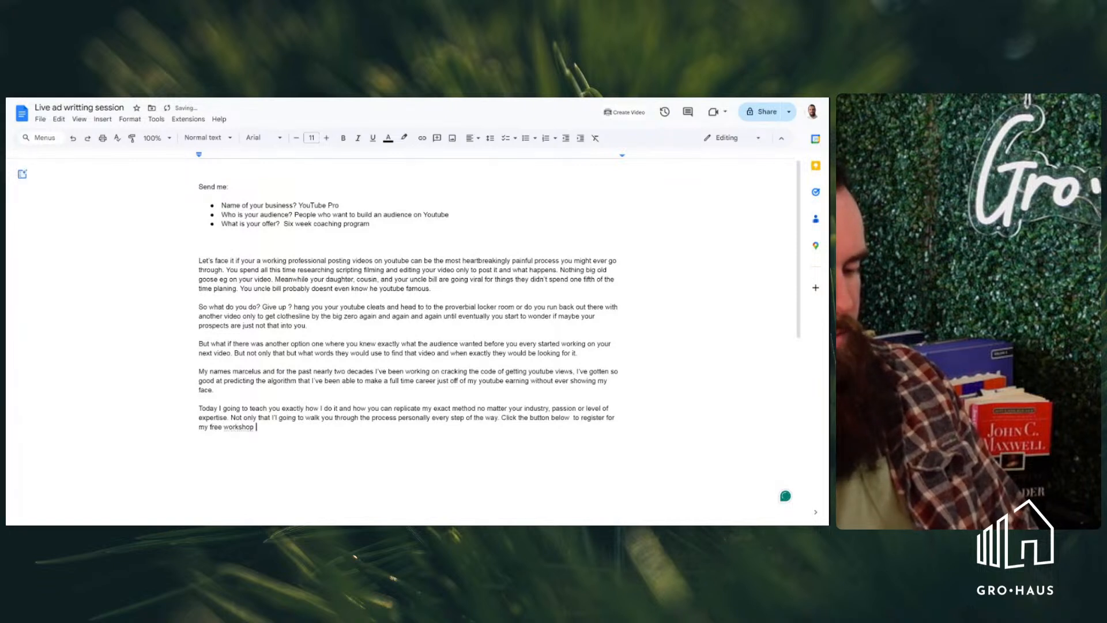
{"action": "type", "text": "your"}
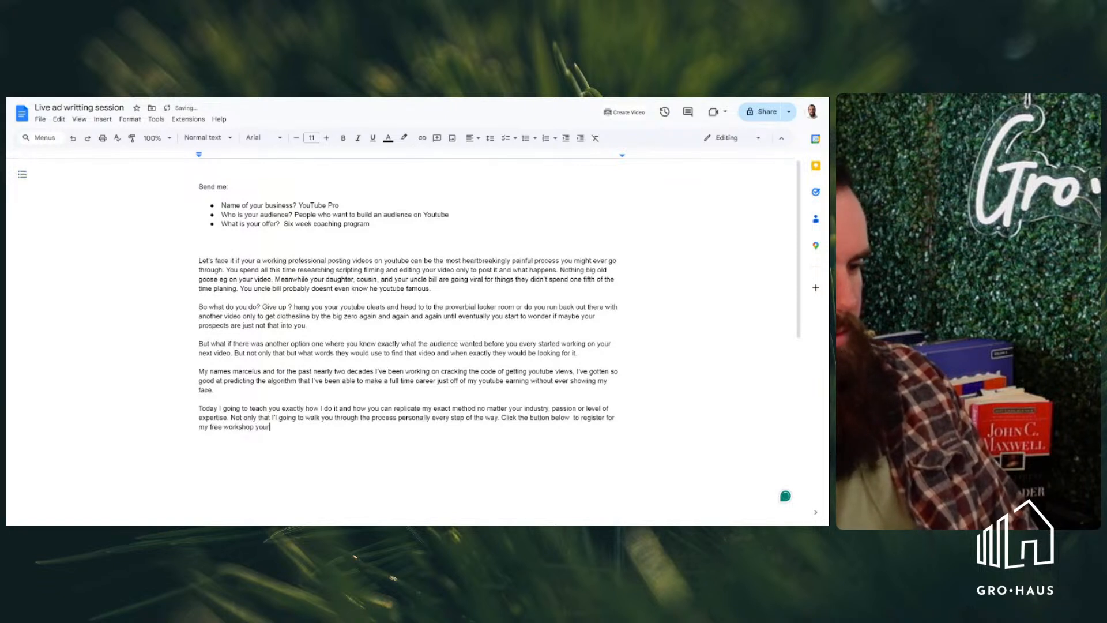
{"action": "key", "text": "BackSpace"}
{"action": "type", "text": "tube view"}
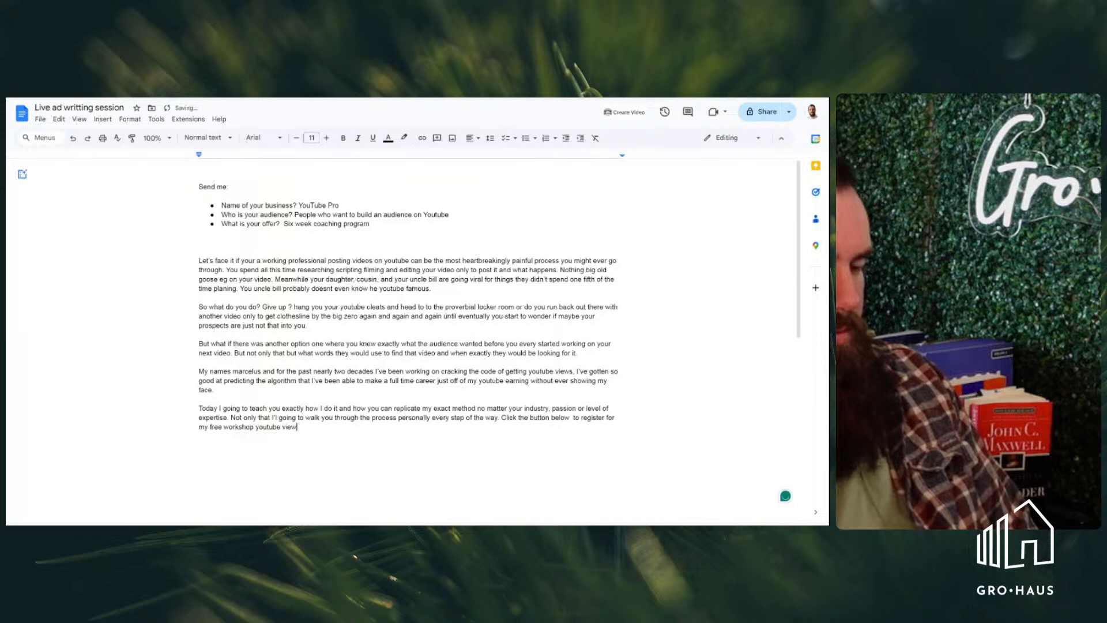
{"action": "type", "text": "s"}
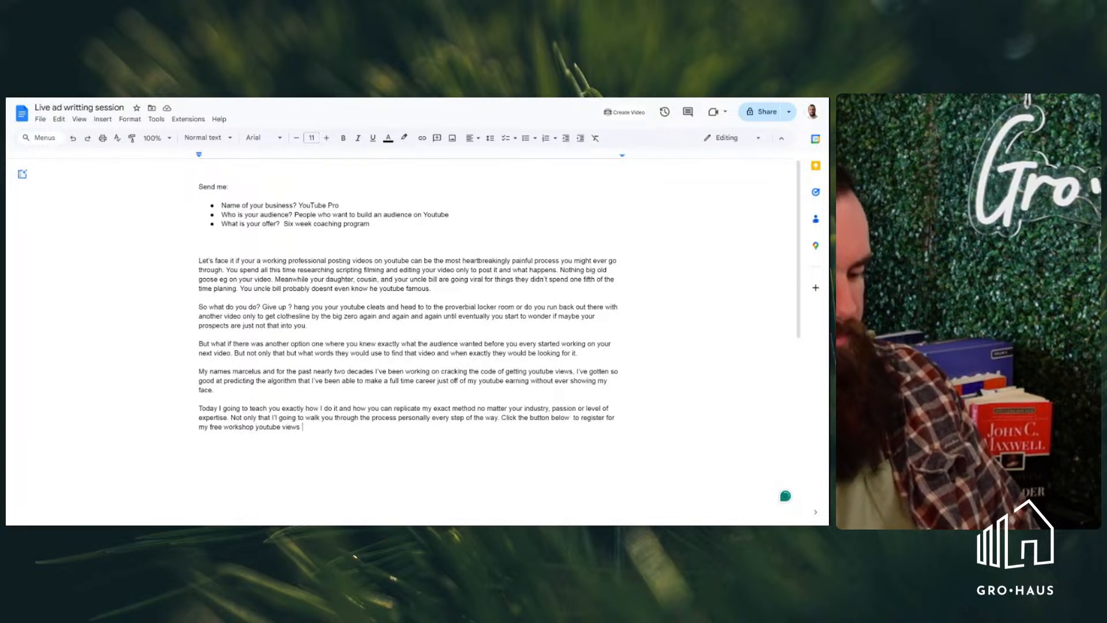
Replace "youtube views" at the end of the call to action with "where I'll show you the"
{"action": "key", "text": "BackSpace"}
{"action": "key", "text": "BackSpace"}
{"action": "key", "text": "BackSpace"}
{"action": "key", "text": "BackSpace"}
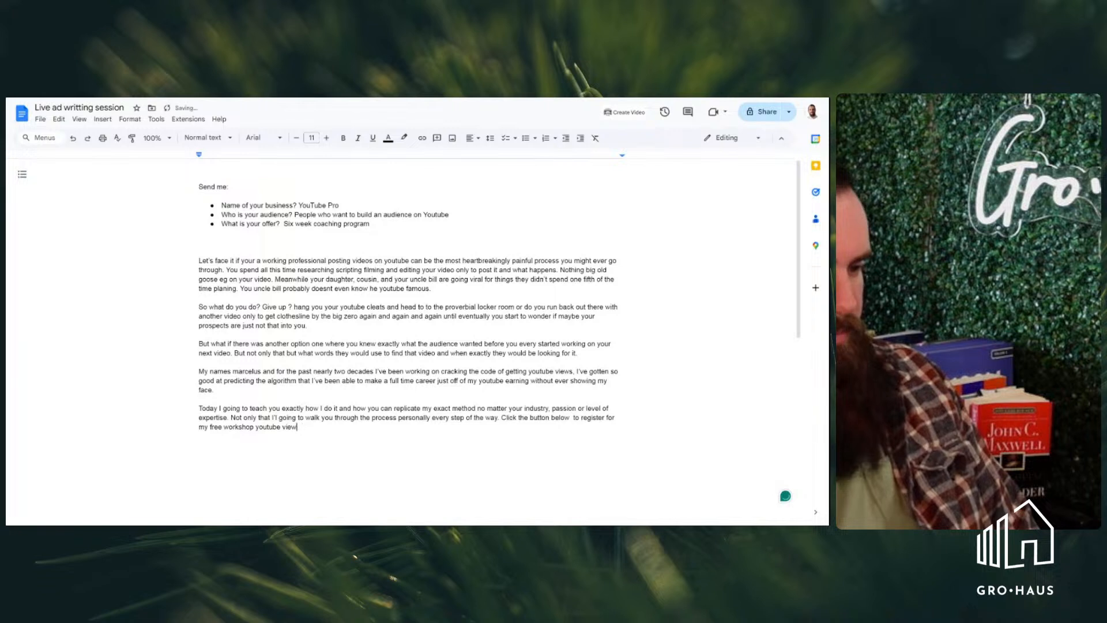
{"action": "key", "text": "BackSpace"}
{"action": "key", "text": "BackSpace"}
{"action": "key", "text": "BackSpace"}
{"action": "key", "text": "BackSpace"}
{"action": "key", "text": "BackSpace"}
{"action": "key", "text": "BackSpace"}
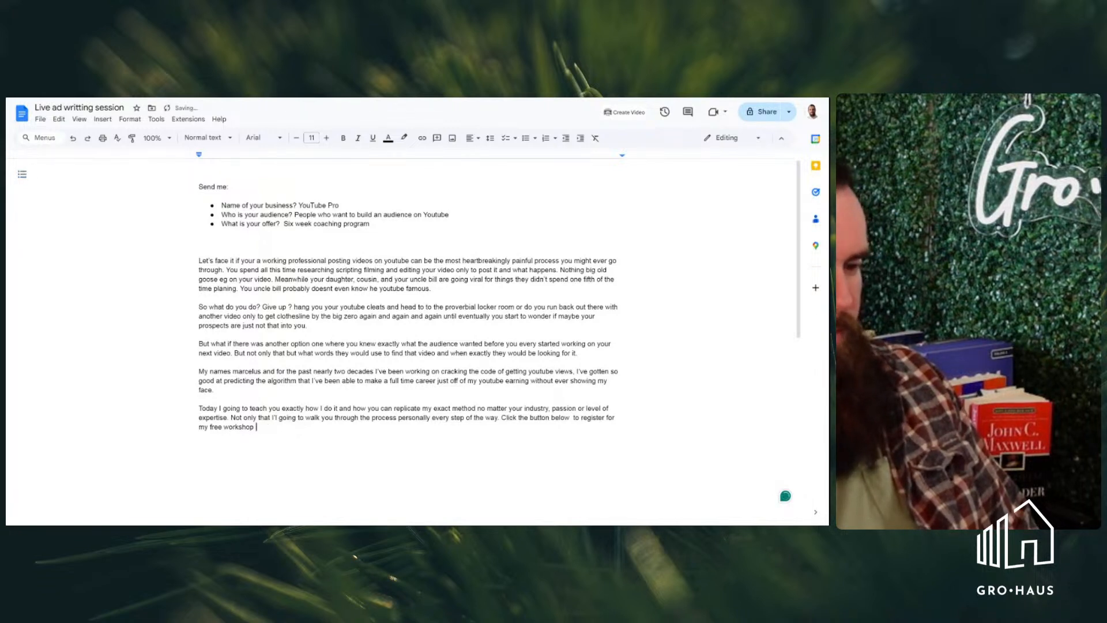
{"action": "type", "text": "where I"}
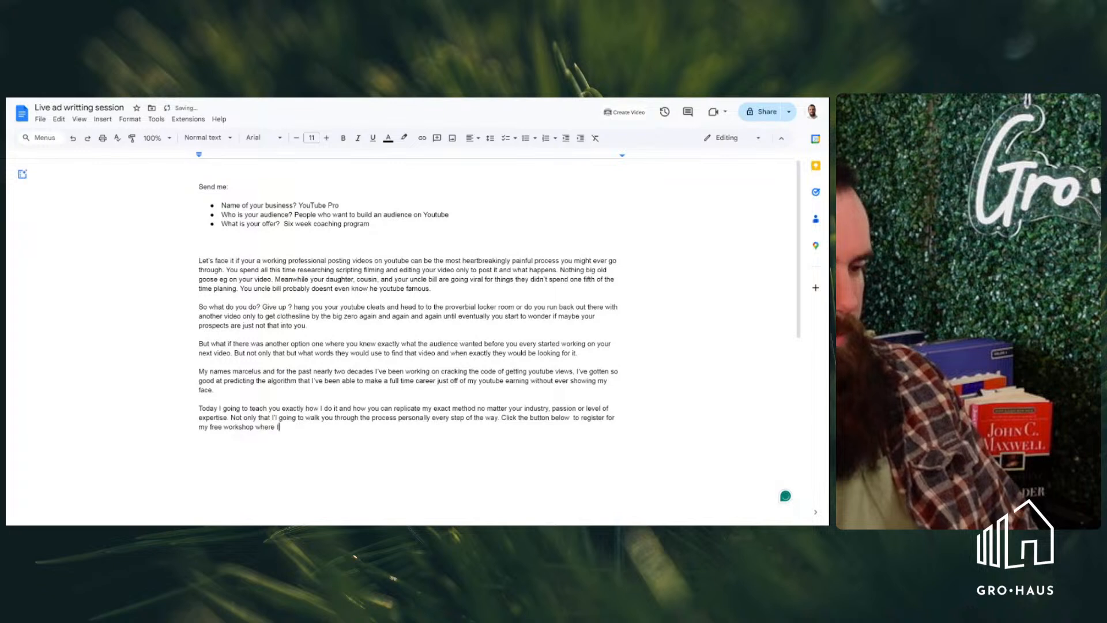
{"action": "type", "text": "'ll show "}
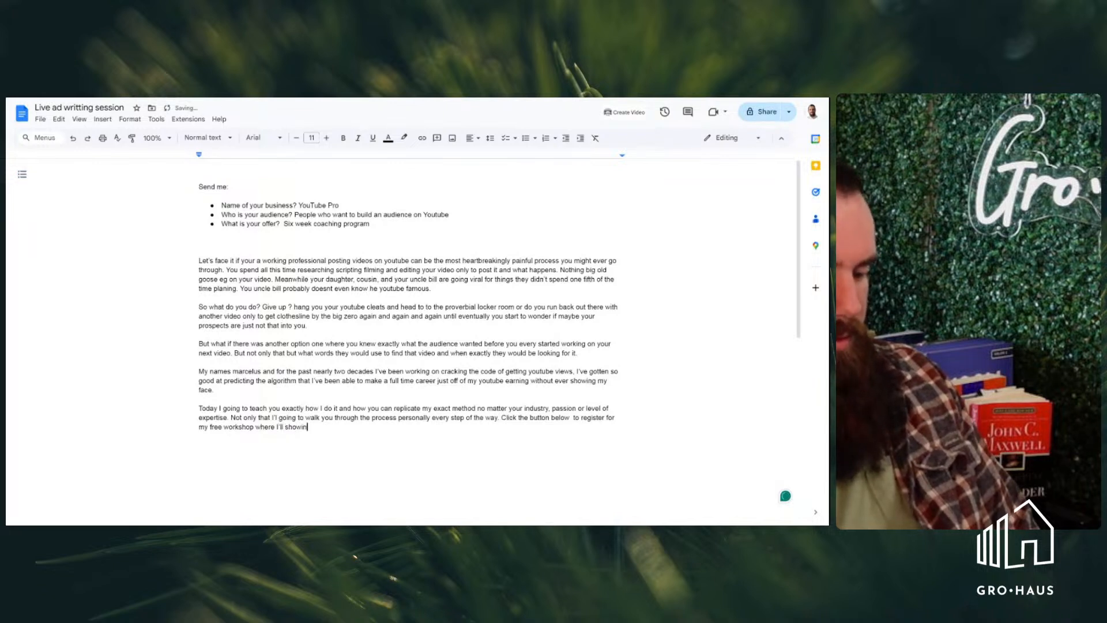
{"action": "type", "text": "you the"}
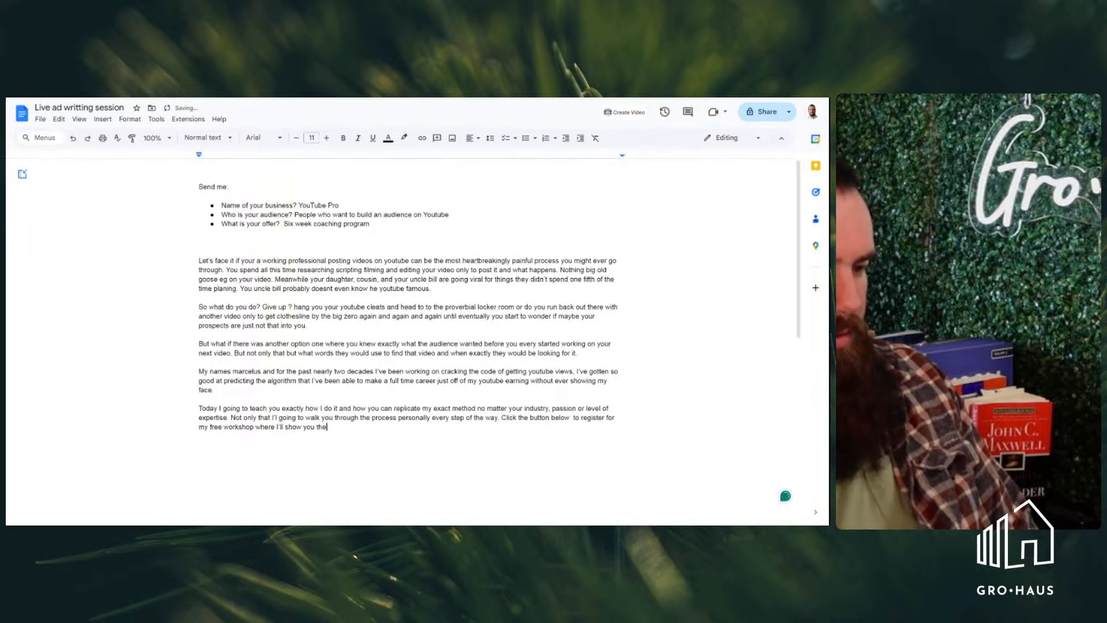
{"action": "type", "text": " first and mo"}
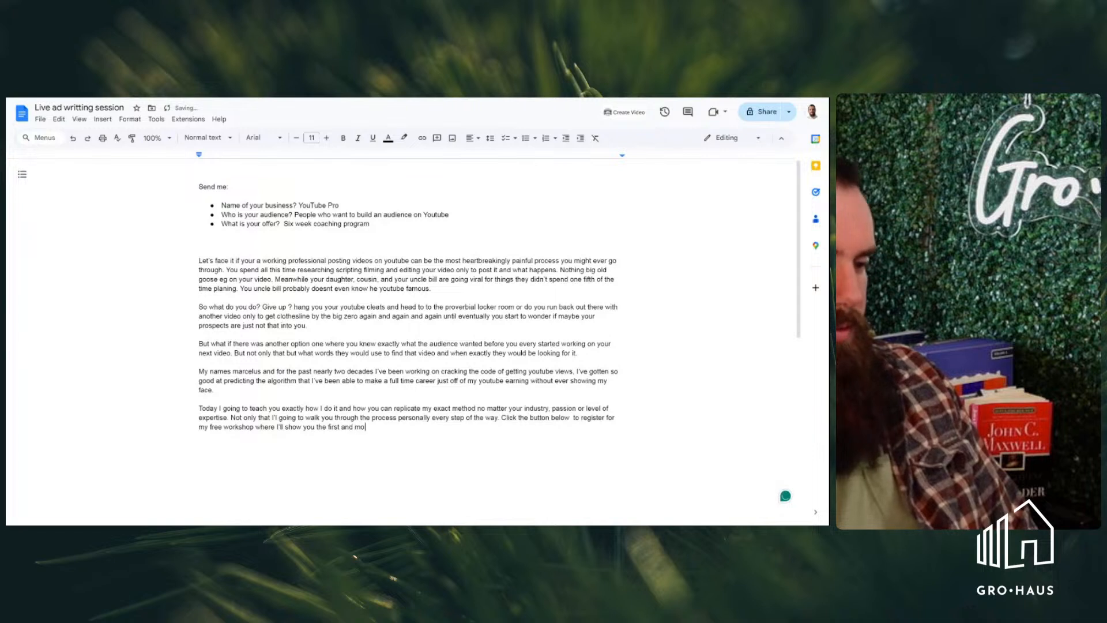
{"action": "type", "text": "st important s"}
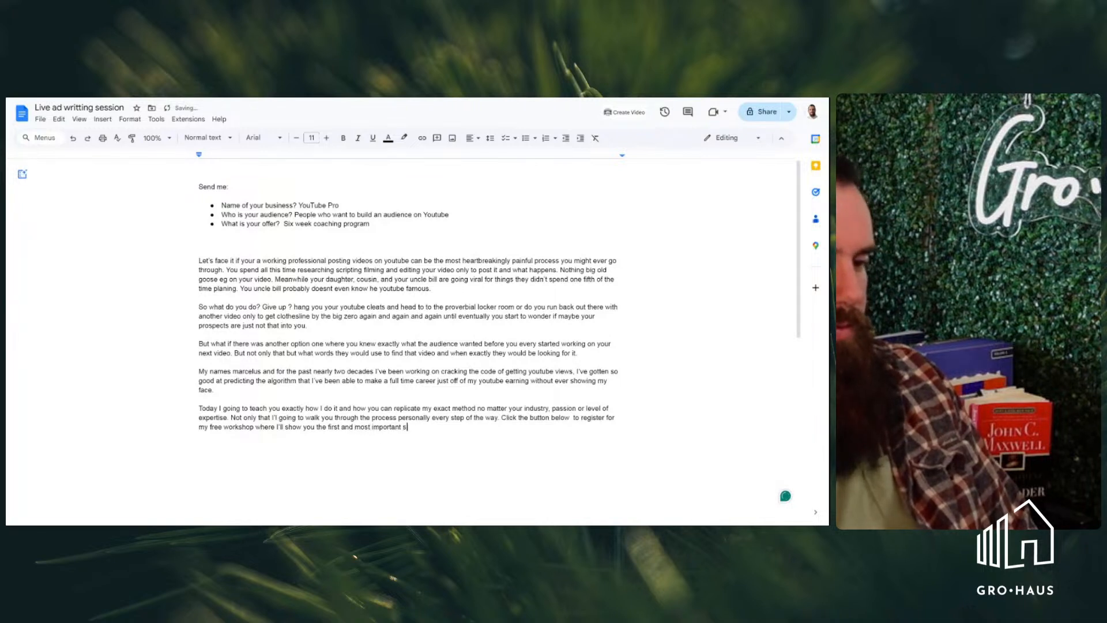
{"action": "type", "text": "tep to"}
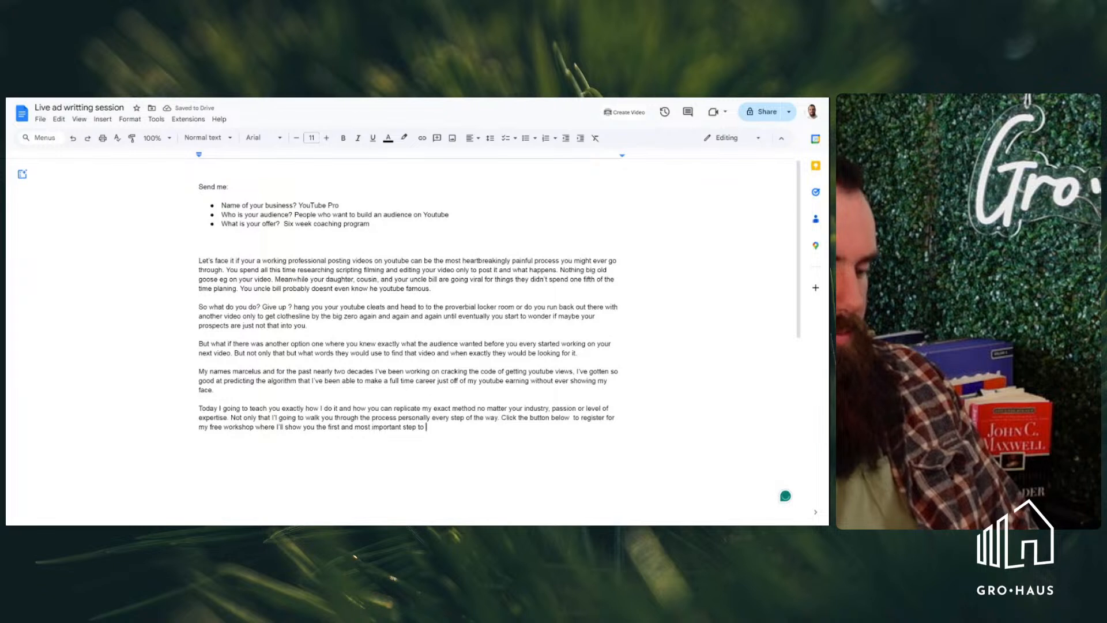
Continue the call to action with "first and most important step to launching your youtube channel and"
{"action": "type", "text": "launching your "}
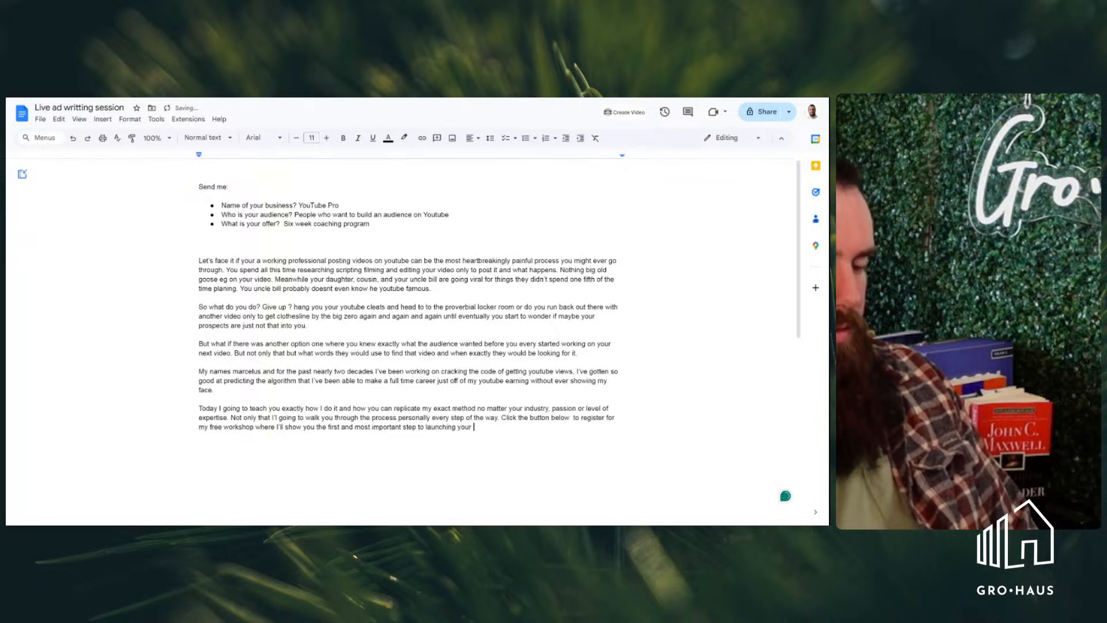
{"action": "type", "text": "youtube "}
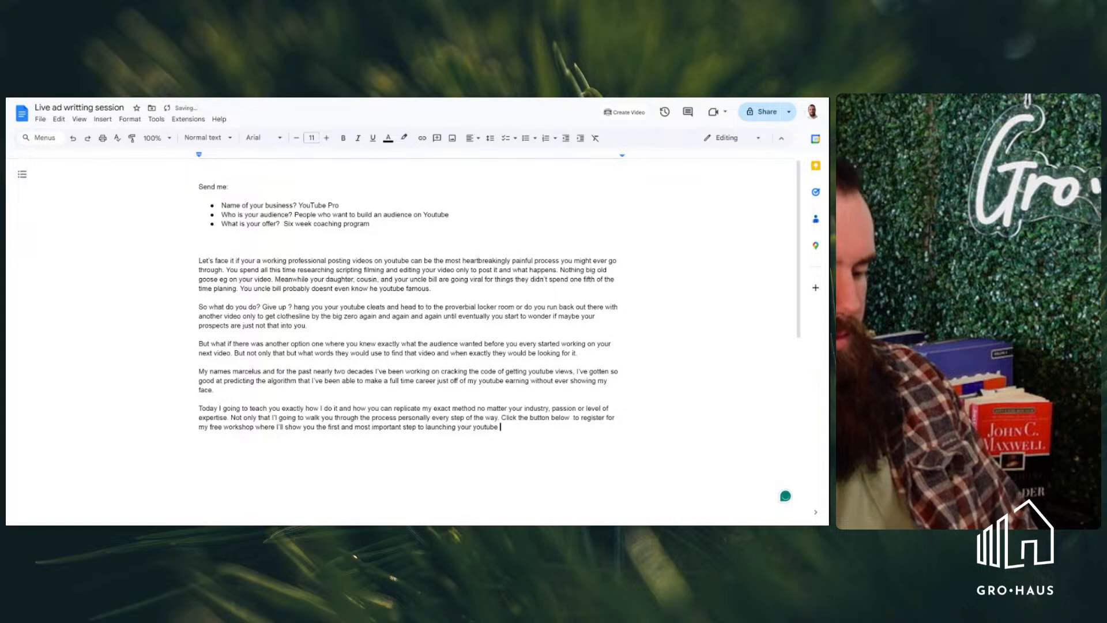
{"action": "type", "text": "channel and "}
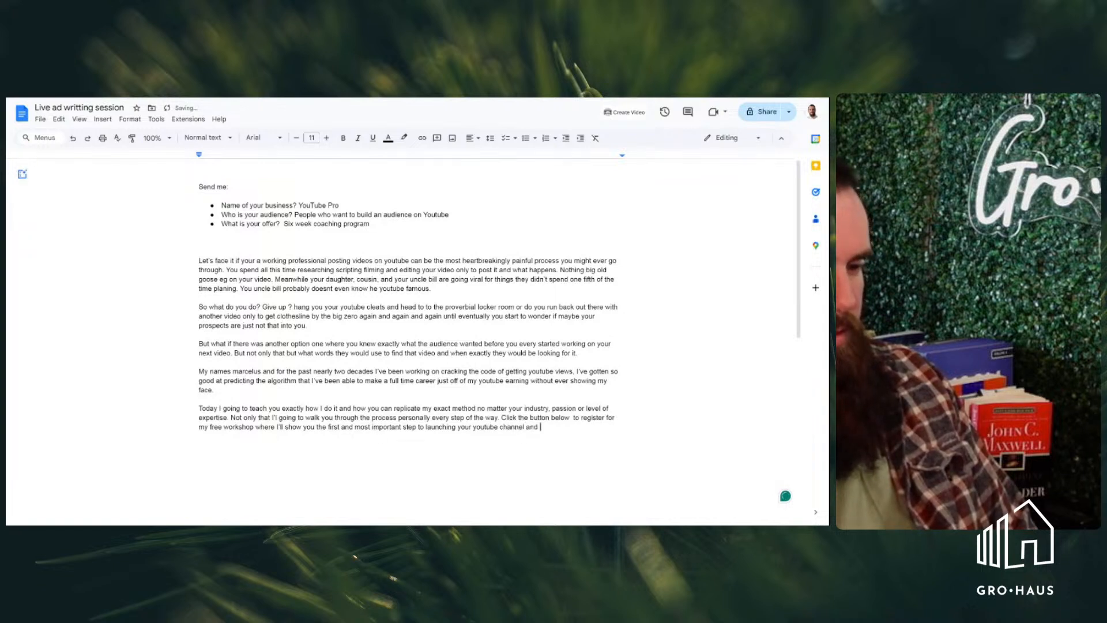
{"action": "type", "text": "getting a ma"}
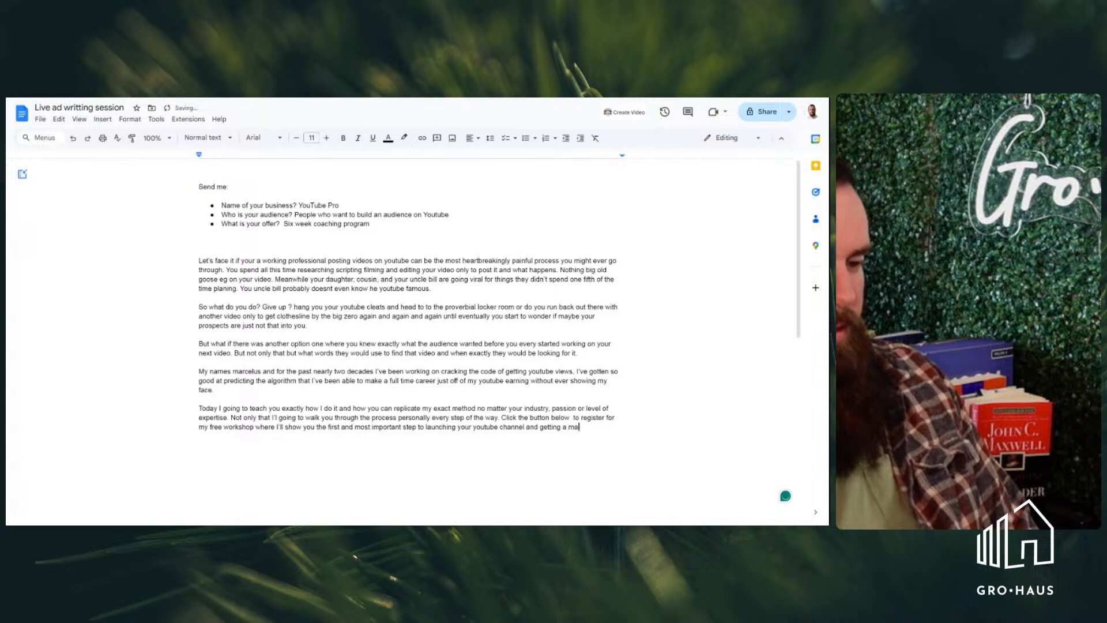
{"action": "type", "text": "ximum "}
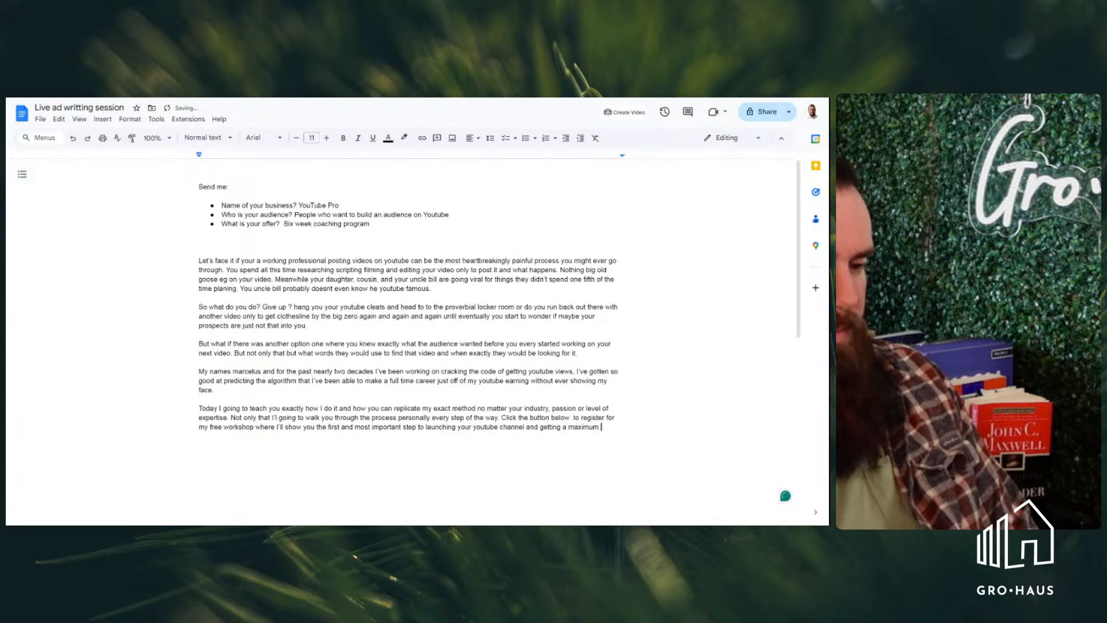
{"action": "type", "text": "amount of vi"}
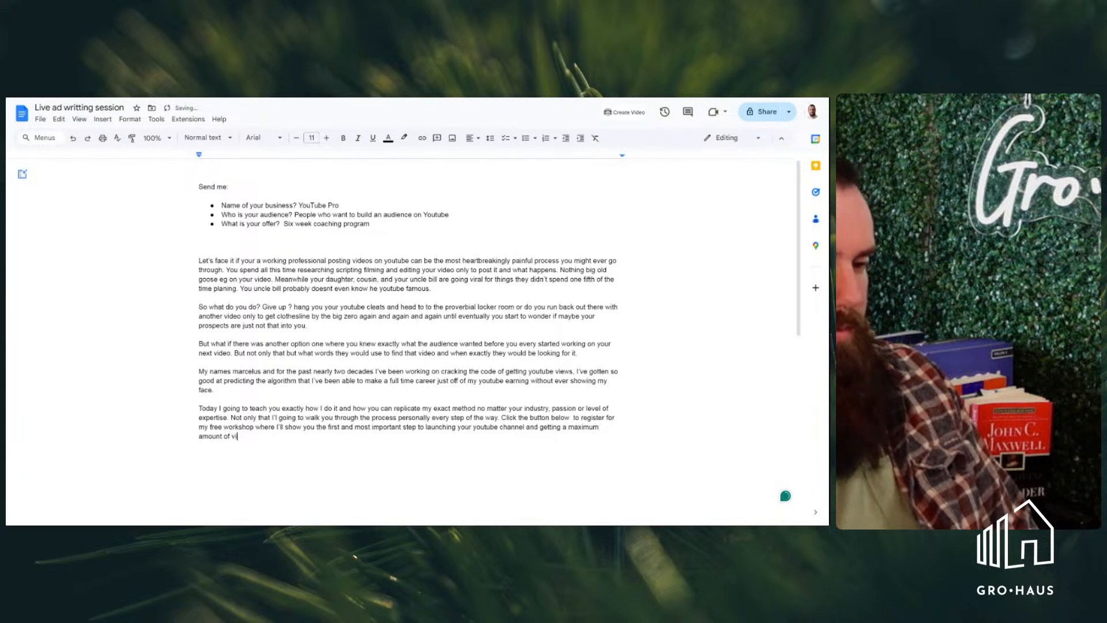
{"action": "type", "text": "ews for all "}
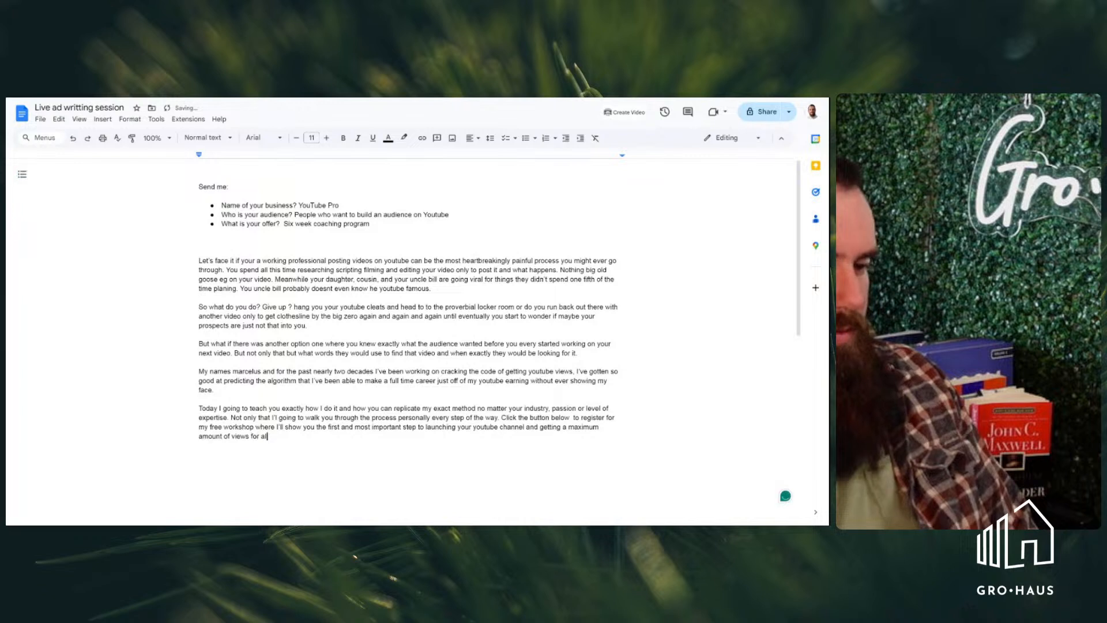
{"action": "type", "text": "that effort."}
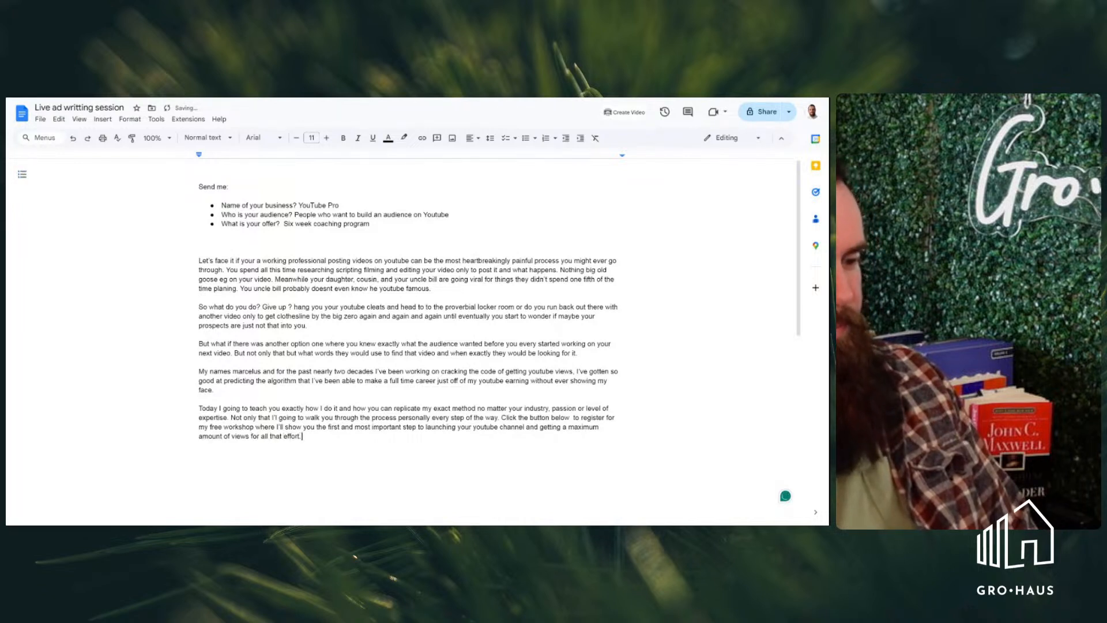
Close the fifth paragraph with the sentence "See you on the inside." on the same line as the call to action
{"action": "key", "text": "Return"}
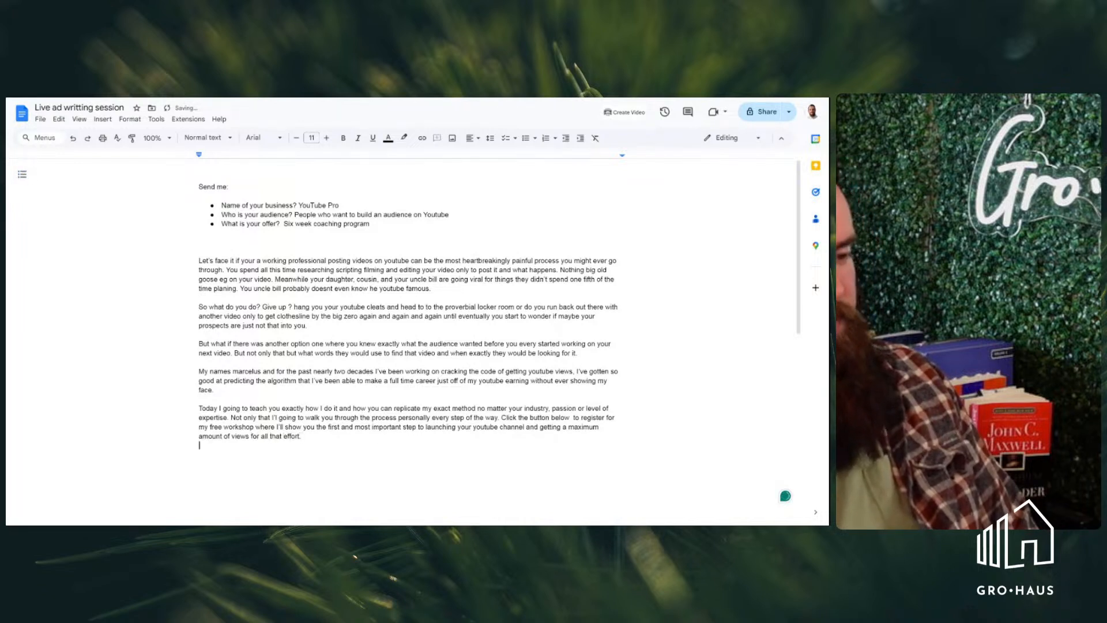
{"action": "key", "text": "BackSpace"}
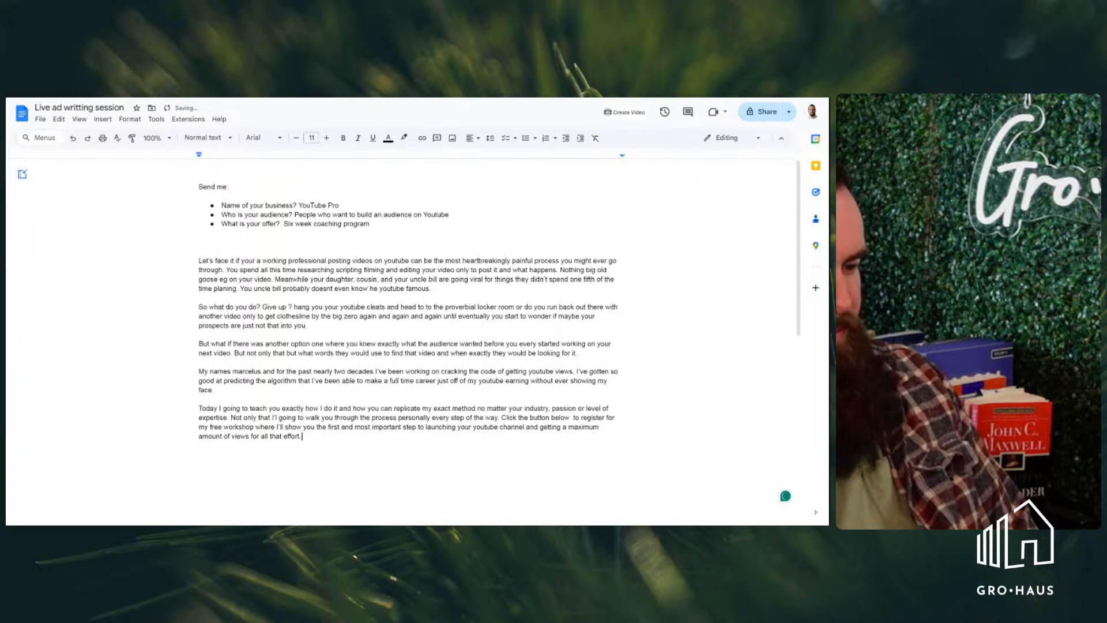
{"action": "key", "text": "BackSpace"}
{"action": "key", "text": "BackSpace"}
{"action": "key", "text": "BackSpace"}
{"action": "key", "text": "BackSpace"}
{"action": "key", "text": "BackSpace"}
{"action": "key", "text": "BackSpace"}
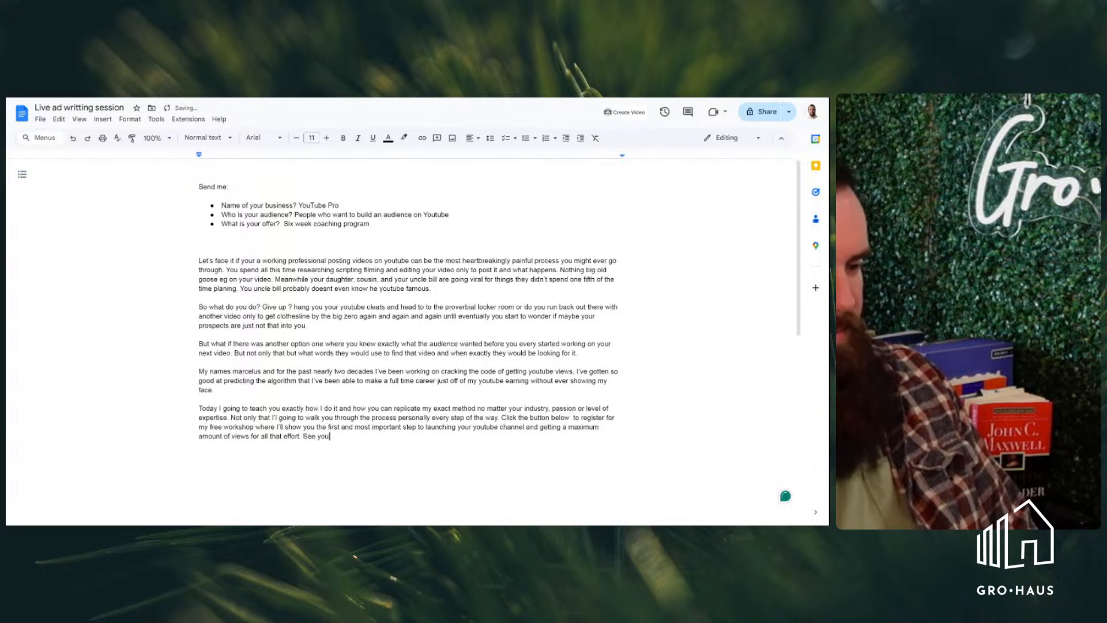
{"action": "type", "text": "See you on the"}
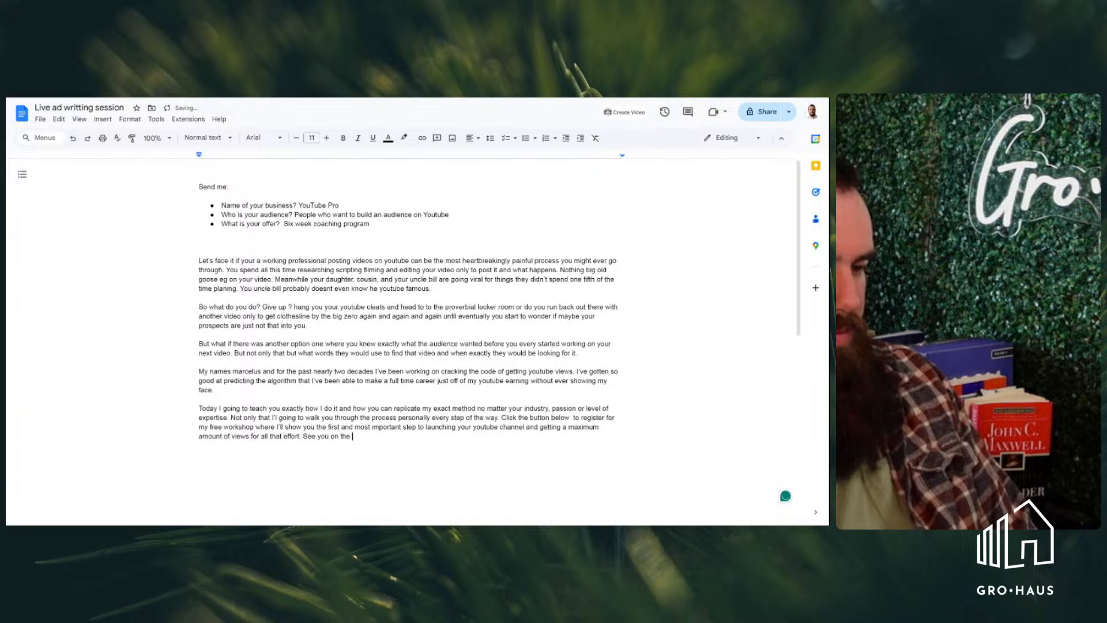
{"action": "key", "text": "BackSpace"}
{"action": "key", "text": "BackSpace"}
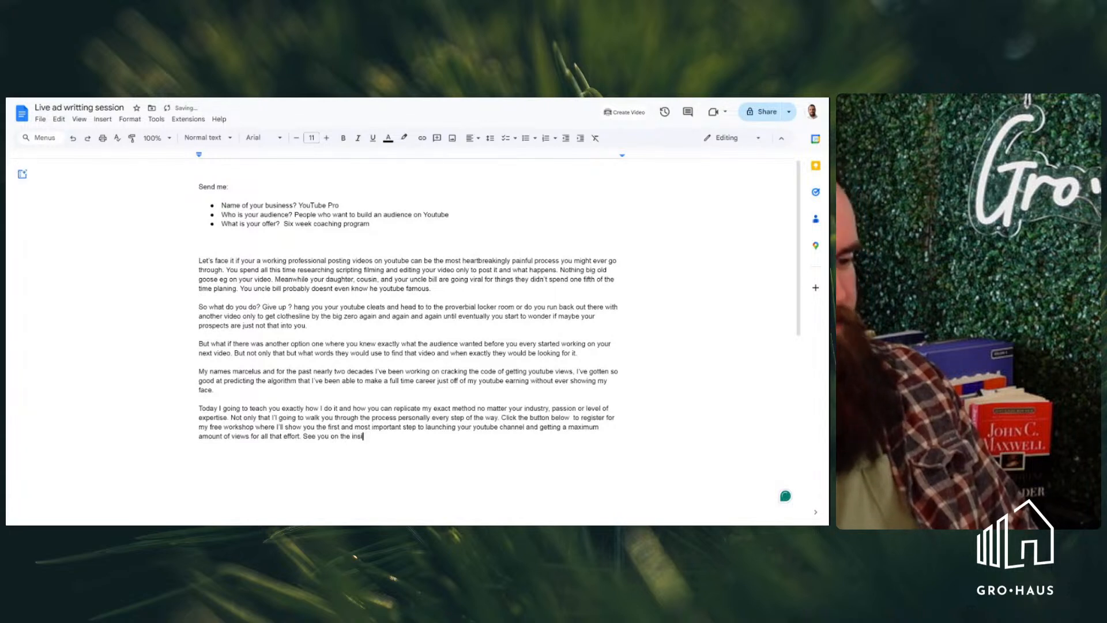
{"action": "key", "text": "BackSpace"}
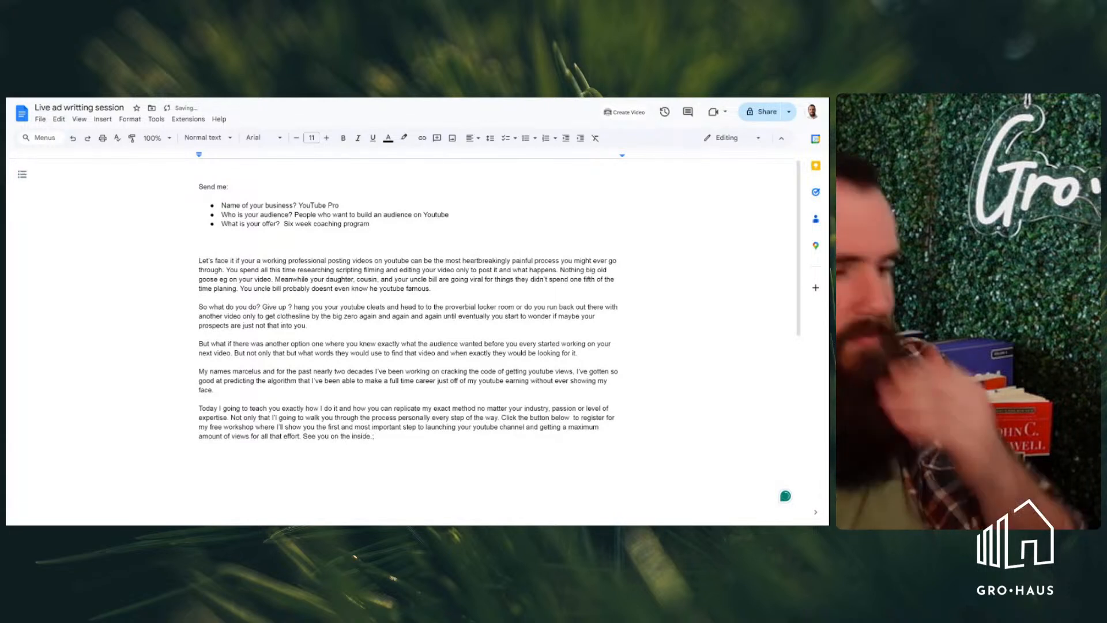